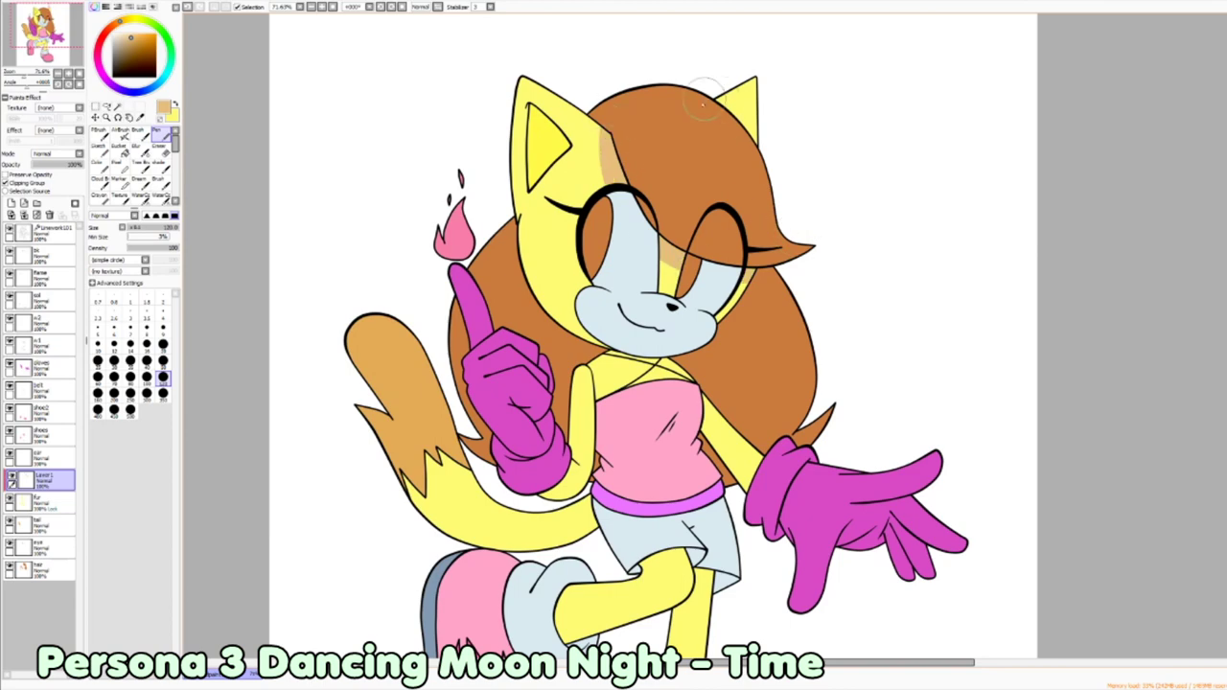
# Step: Paint flat tan shadows on the yellow fur across the face, neck, arms, tail and legs on the clipped layer
pyautogui.scroll(-3, 242, 142)
pyautogui.moveTo(661, 215)
pyautogui.mouseDown()
pyautogui.moveTo(599, 261)
pyautogui.moveTo(631, 314)
pyautogui.mouseUp()
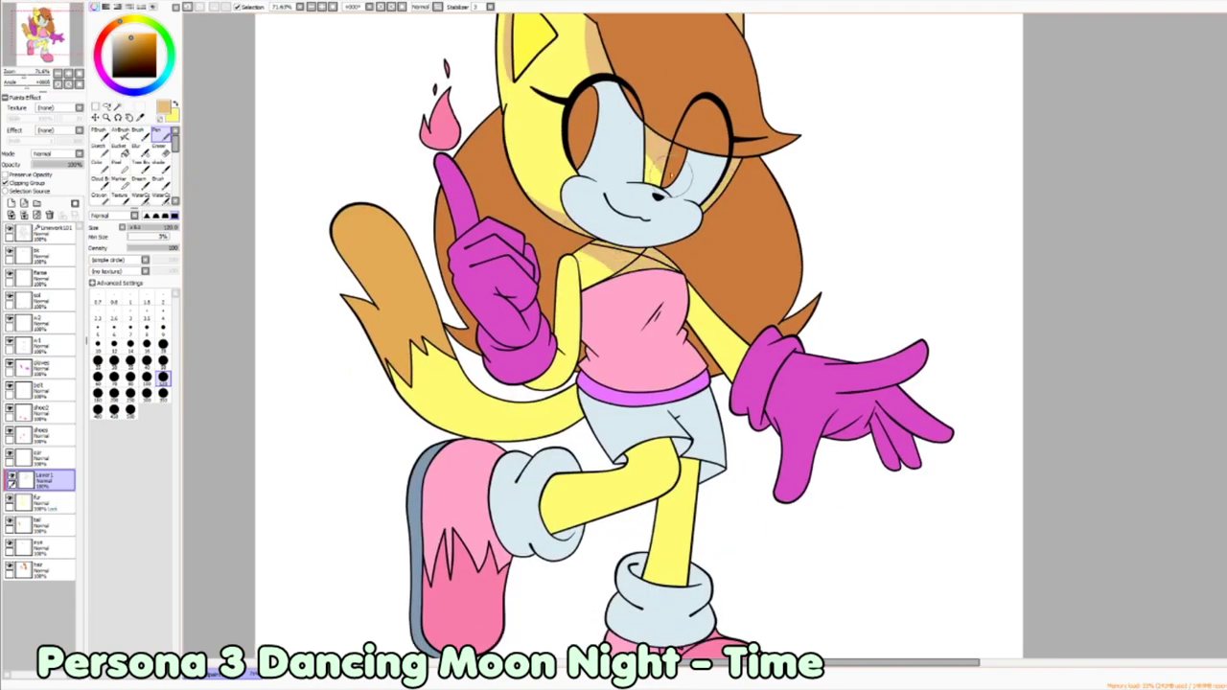
pyautogui.scroll(-3, 631, 313)
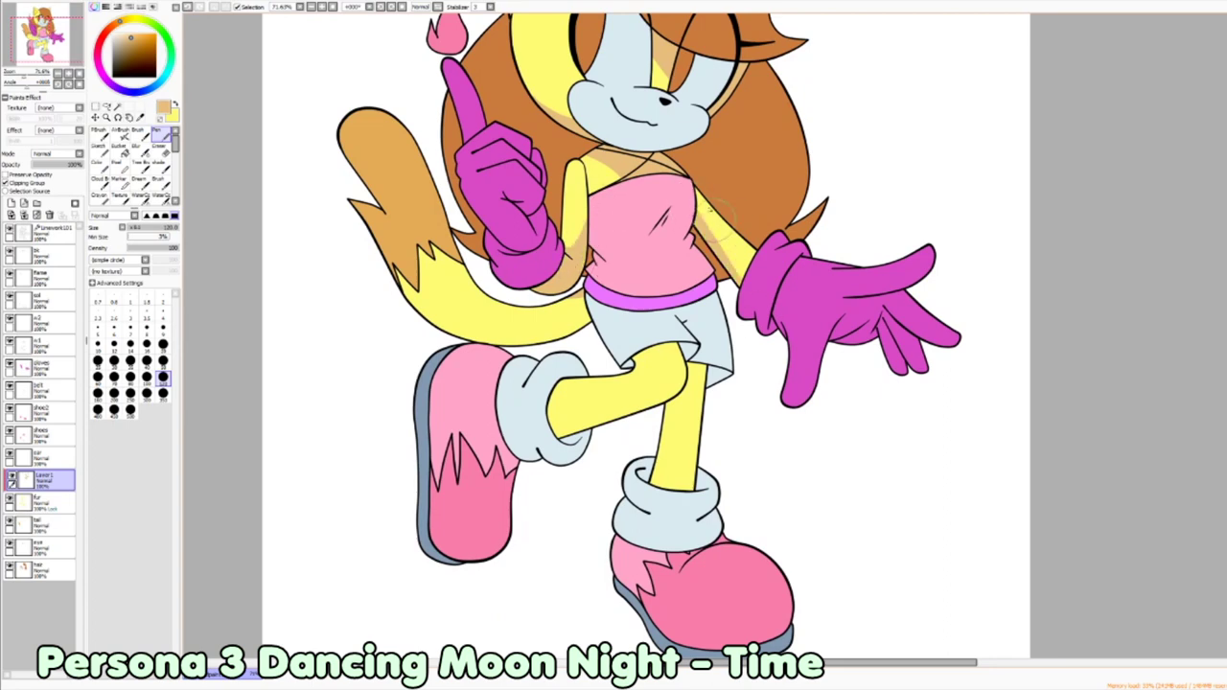
pyautogui.moveTo(554, 413)
pyautogui.mouseDown()
pyautogui.moveTo(676, 353)
pyautogui.moveTo(671, 376)
pyautogui.moveTo(666, 328)
pyautogui.moveTo(695, 494)
pyautogui.mouseUp()
pyautogui.moveTo(443, 322)
pyautogui.mouseDown()
pyautogui.moveTo(573, 338)
pyautogui.moveTo(393, 269)
pyautogui.moveTo(556, 278)
pyautogui.moveTo(422, 287)
pyautogui.moveTo(537, 311)
pyautogui.moveTo(432, 288)
pyautogui.moveTo(499, 316)
pyautogui.mouseUp()
pyautogui.scroll(2, 633, 336)
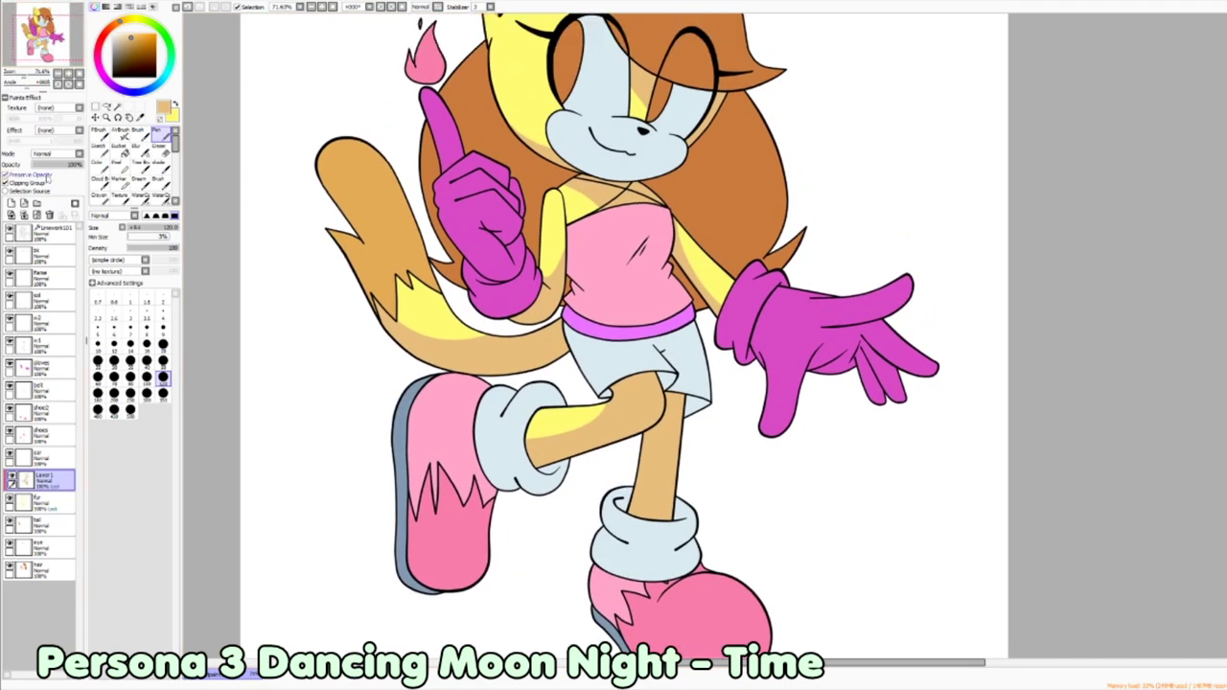
# Step: Lock the shadow layer's opacity and airbrush pale lilac over the leg and tail shadows with a 500 px brush
pyautogui.click(120, 132)
pyautogui.moveTo(662, 413); pyautogui.dragTo(556, 575)
pyautogui.moveTo(384, 287); pyautogui.dragTo(441, 403)
pyautogui.scroll(1, 613, 335)
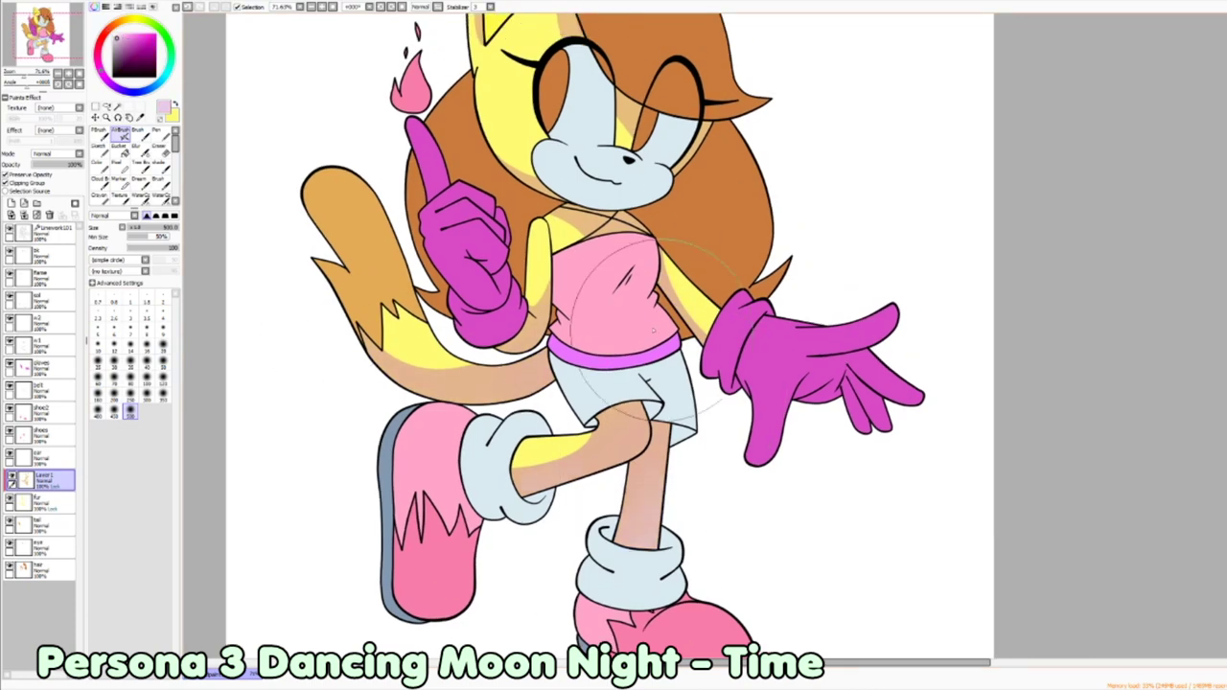
pyautogui.scroll(1, 594, 287)
# Step: Airbrush a reddish-orange tone picked from the artwork into the fur shadows with a 120 px brush
pyautogui.keyDown('alt'); pyautogui.click(589, 86); pyautogui.keyUp('alt')
pyautogui.press('[')
pyautogui.press('[')
pyautogui.press('[')
pyautogui.press('[')
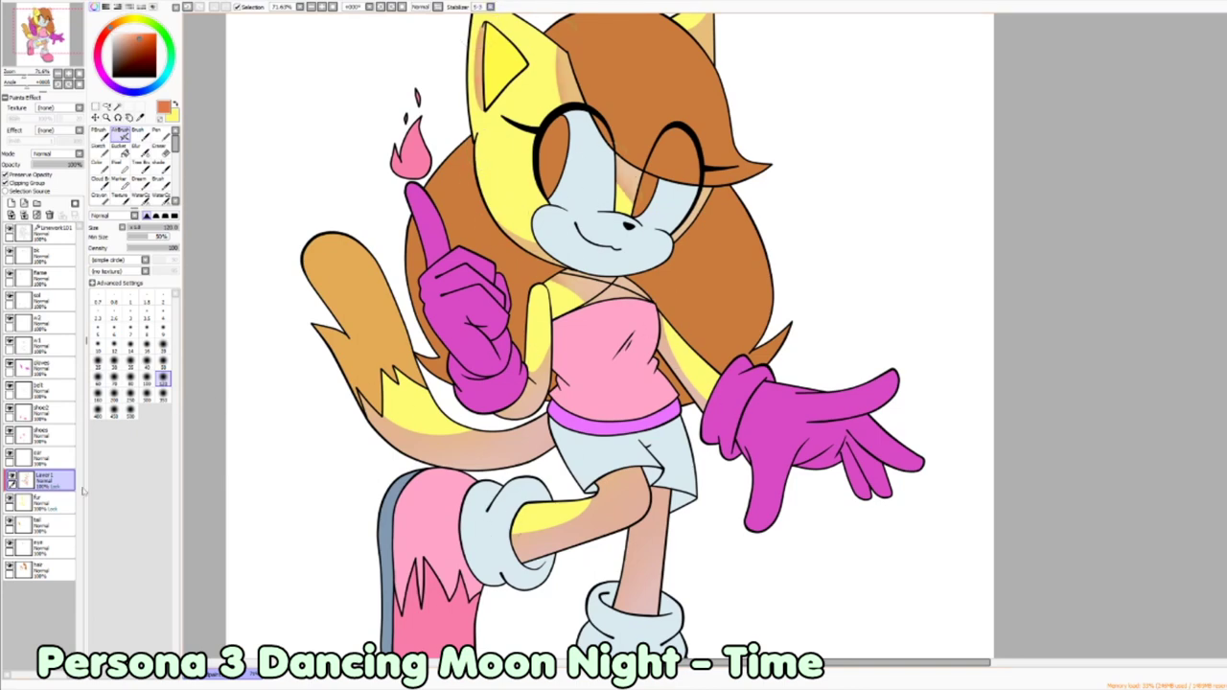
# Step: Add a clipped layer below the shadows, airbrush soft brown shading on the fur at 500 px, and blur it
pyautogui.click(23, 216)
pyautogui.keyDown('alt'); pyautogui.click(414, 413); pyautogui.keyUp('alt')
pyautogui.click(130, 411)
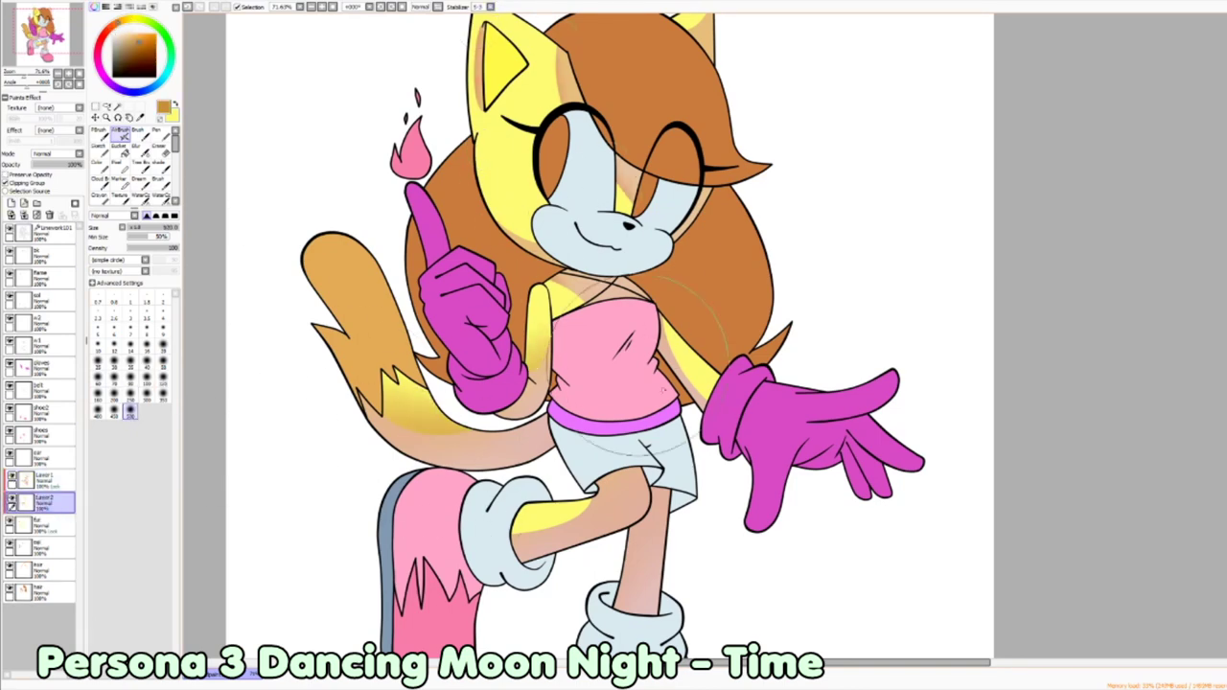
pyautogui.scroll(-3, 671, 364)
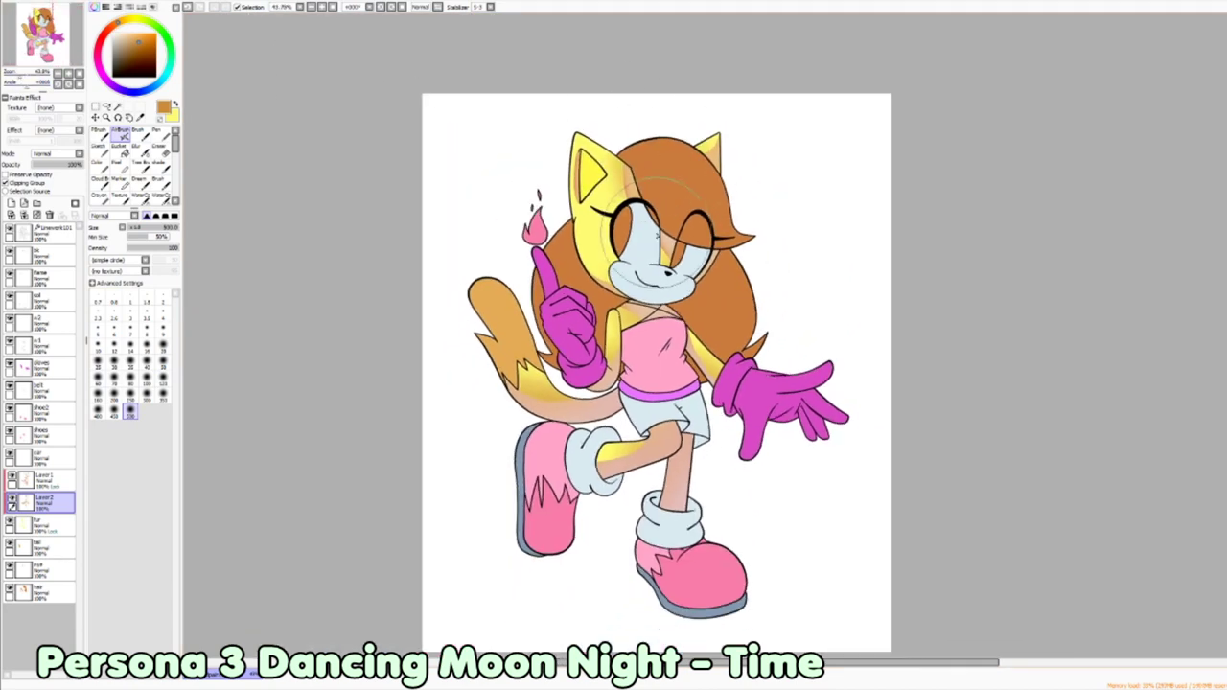
pyautogui.click(142, 149)
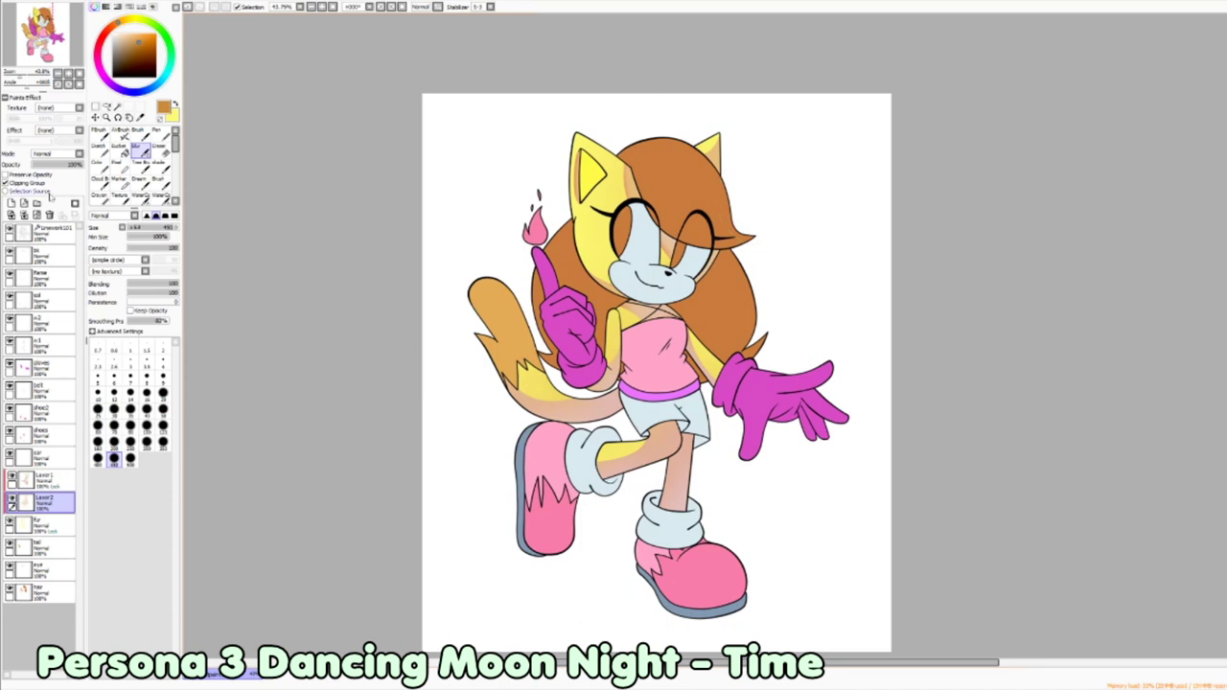
# Step: Add another clipped layer, airbrush pale yellow highlights on the fur, and blur them
pyautogui.click(11, 204)
pyautogui.press('x')
pyautogui.press('v')
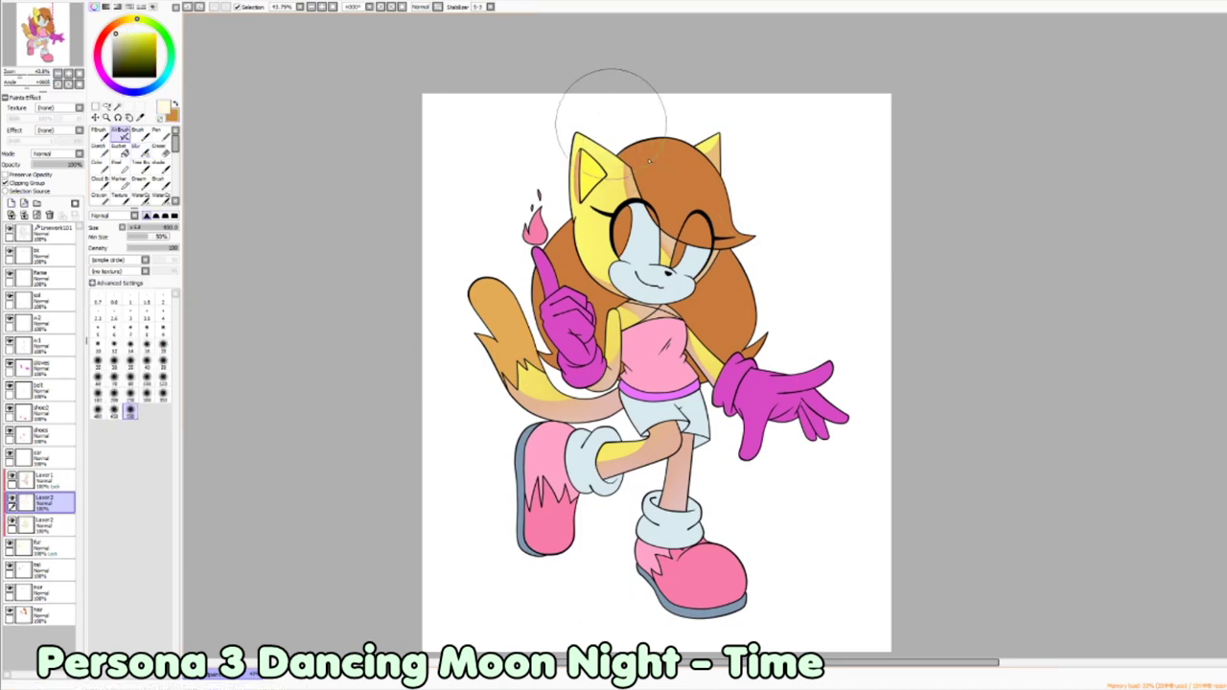
pyautogui.press('b')
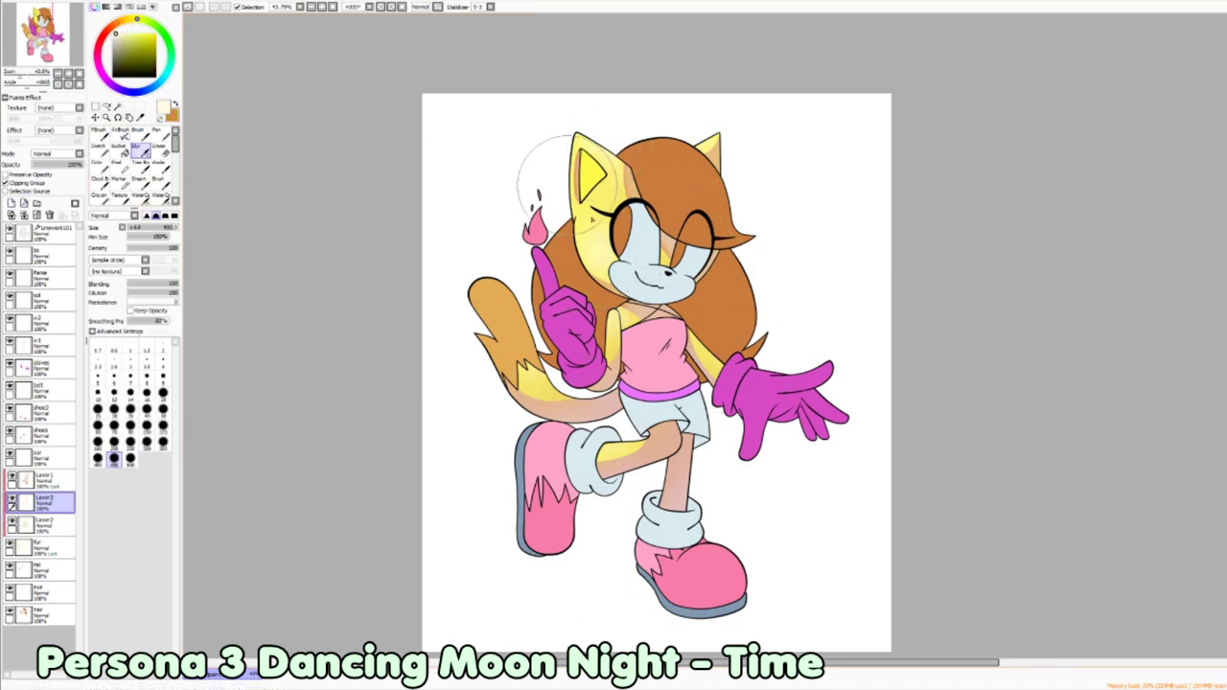
# Step: Soften the edges of the fur shadows on Layer1 with a 100 px blur brush
pyautogui.click(43, 479)
pyautogui.click(146, 424)
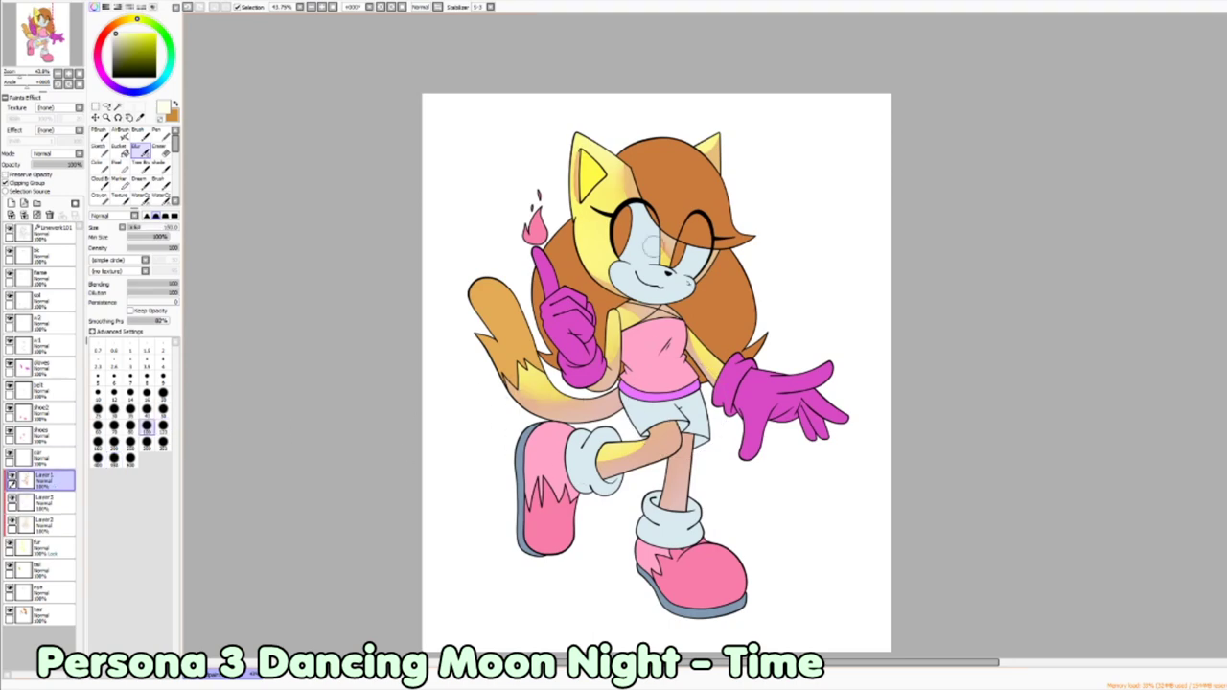
pyautogui.scroll(5, 557, 424)
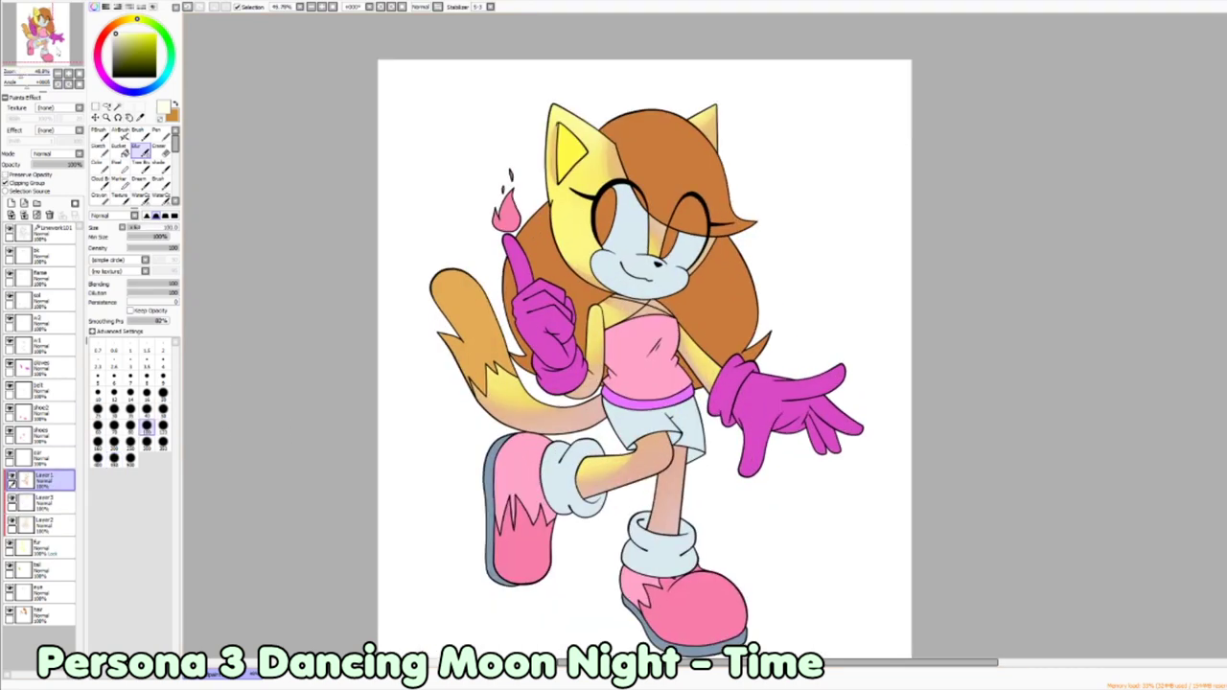
# Step: Airbrush pale lilac reflected light onto the fur shadows with a 120 px brush
pyautogui.press('v')
pyautogui.click(117, 37)
pyautogui.click(163, 377)
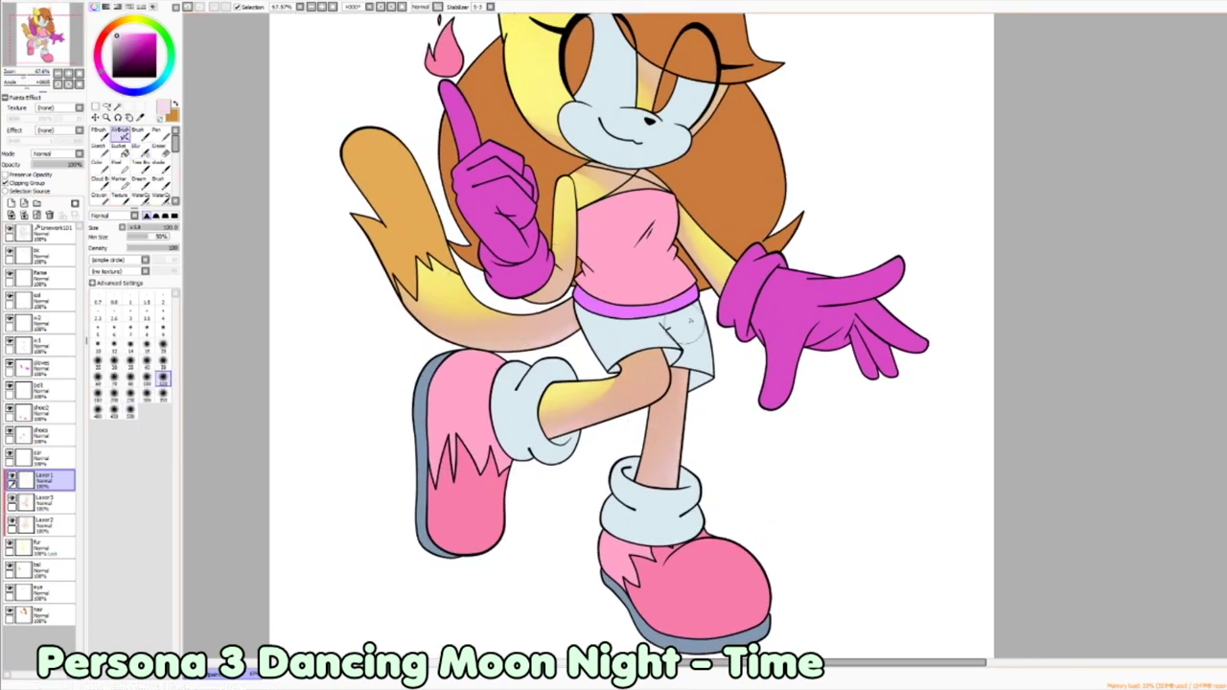
pyautogui.scroll(2, 233, 67)
# Step: Airbrush brown along the ear's edge and add a broad orange tone to the fur at 500 px
pyautogui.click(134, 36)
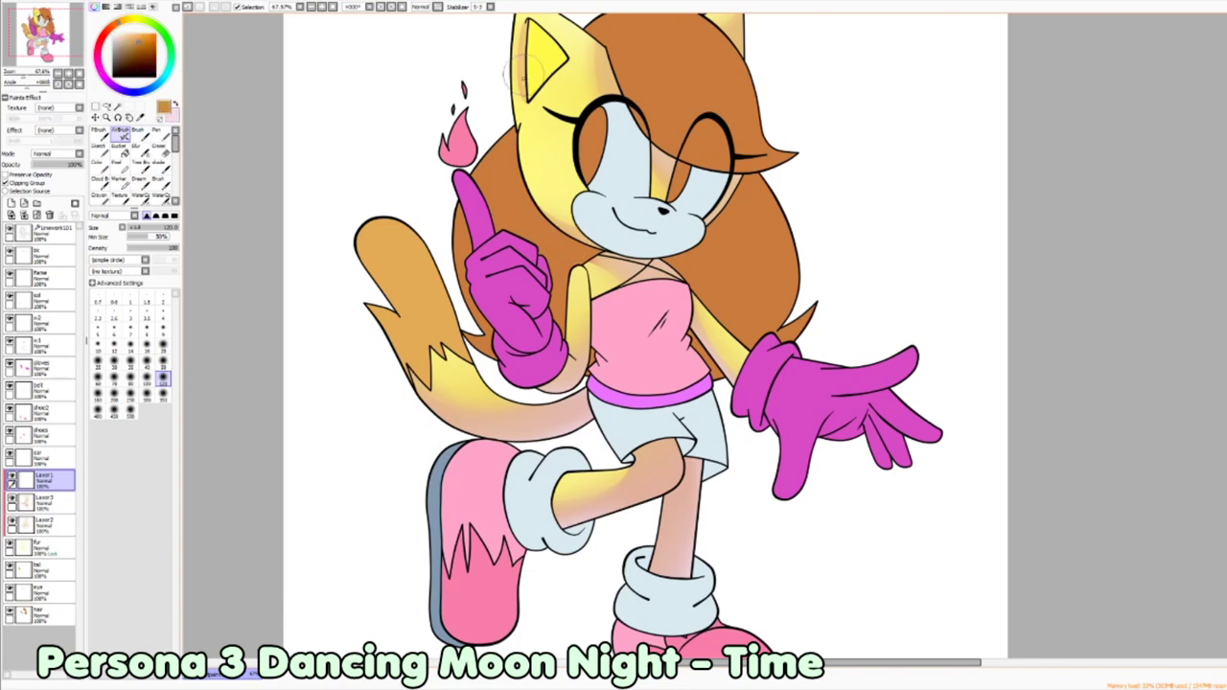
pyautogui.scroll(2, 288, 223)
pyautogui.click(130, 411)
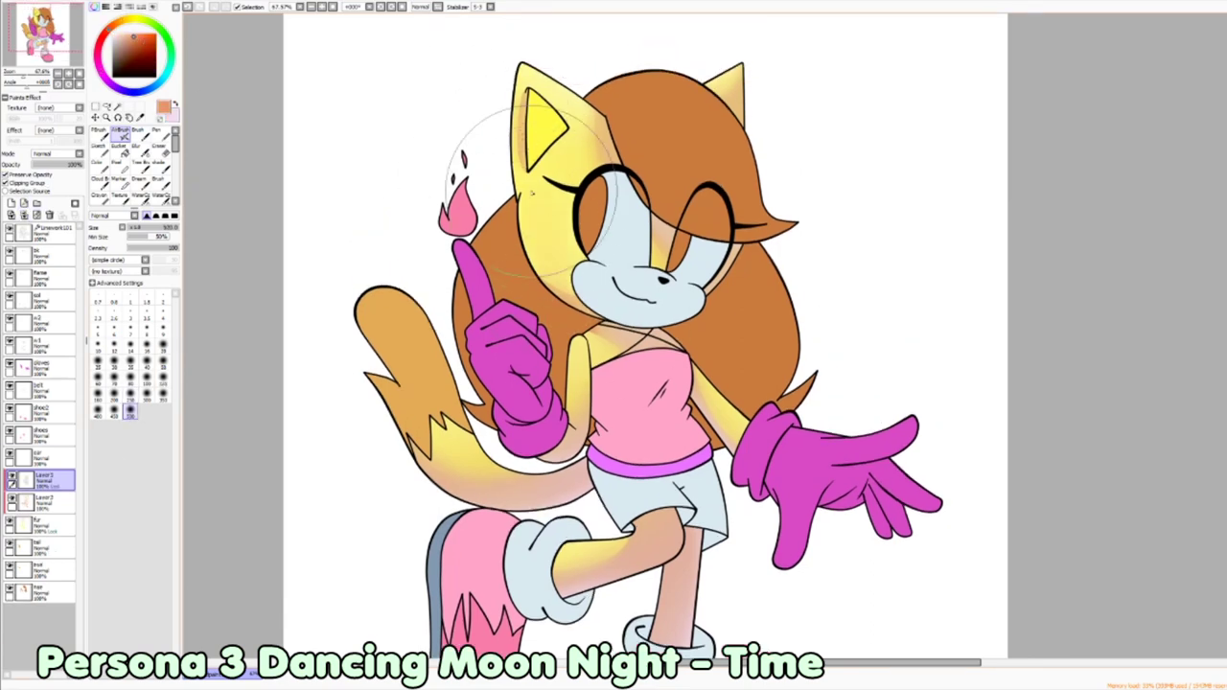
# Step: Airbrush pale yellow onto the fur and merge the clipped shading layers down into the fur layer
pyautogui.click(38, 501)
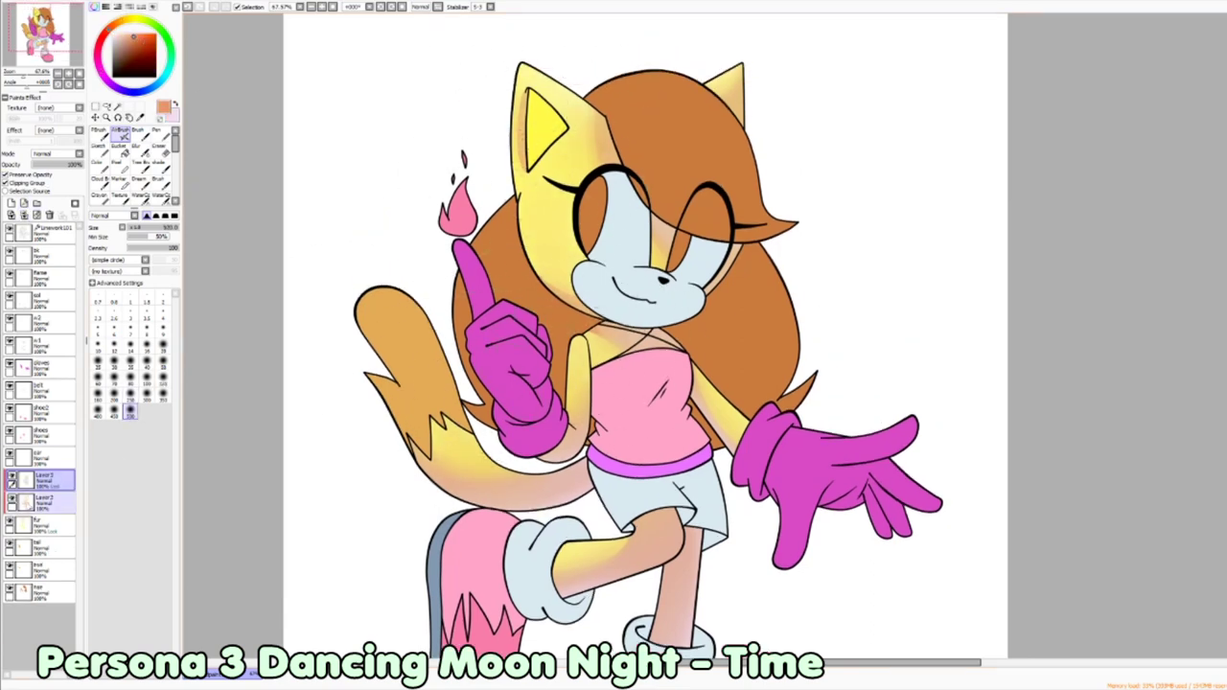
pyautogui.click(128, 34)
pyautogui.click(163, 394)
pyautogui.press('[')
pyautogui.click(38, 478)
pyautogui.hotkey('ctrl', 'e')
pyautogui.hotkey('ctrl', 'e')
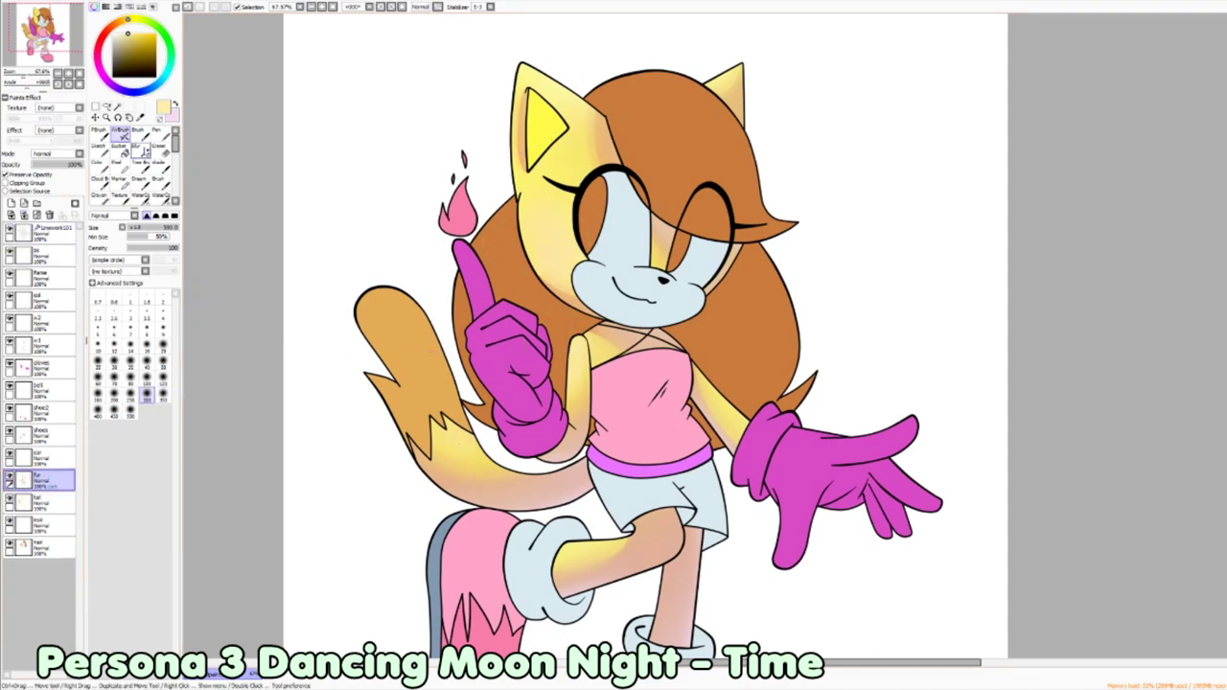
# Step: Paint thin reddish-brown shadows along the bent arm and under the neck straps with a small shade brush
pyautogui.press('b')
pyautogui.click(160, 165)
pyautogui.click(120, 35)
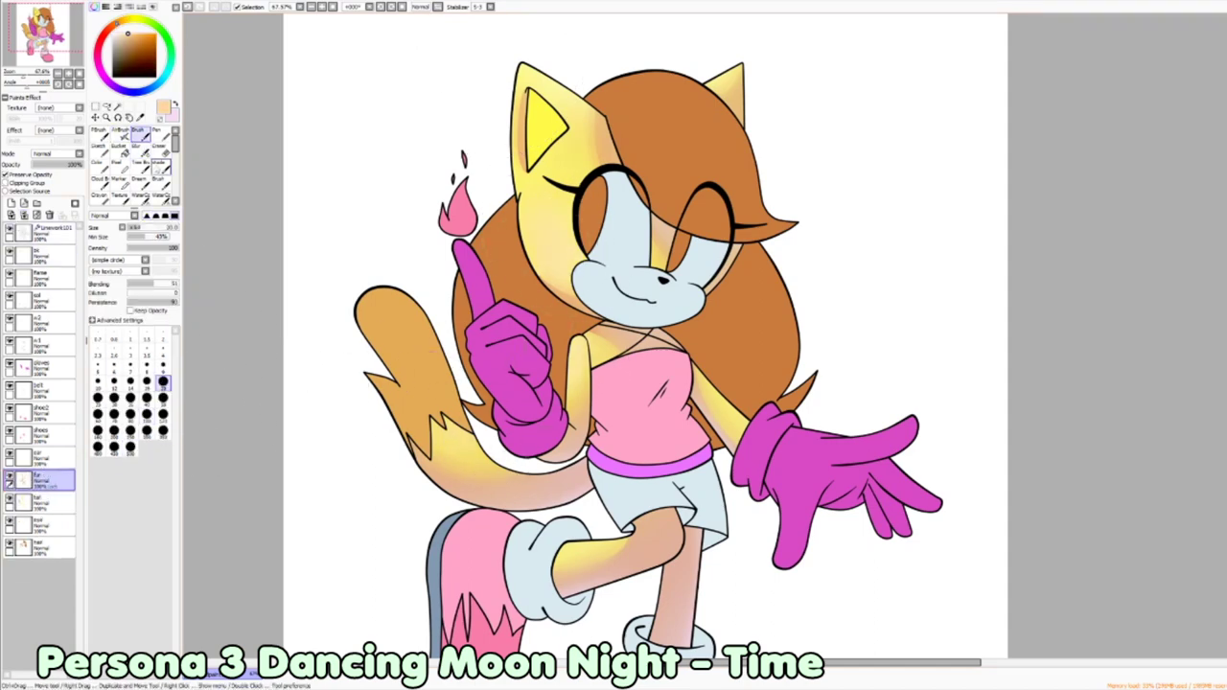
pyautogui.click(163, 398)
pyautogui.click(123, 54)
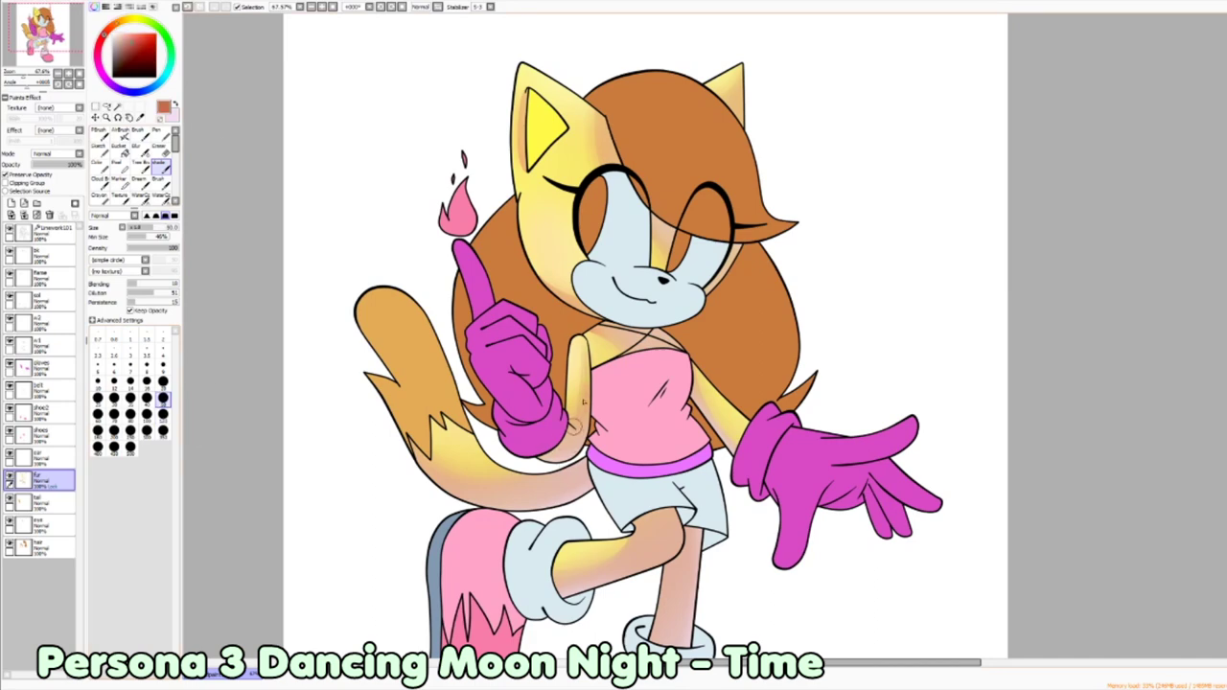
pyautogui.press('[')
pyautogui.press('[')
pyautogui.press('[')
pyautogui.press('[')
pyautogui.press('[')
pyautogui.press('[')
pyautogui.moveTo(604, 324); pyautogui.dragTo(660, 342)
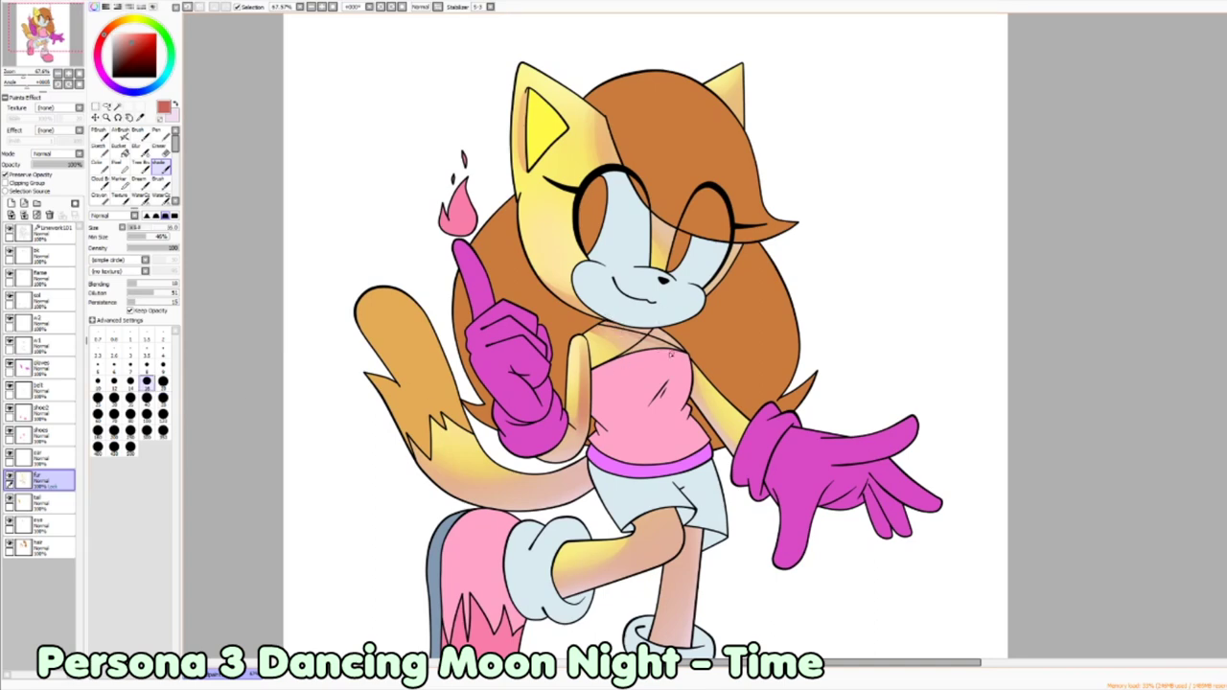
# Step: Blend muted red shading into the tail fur with the shade brush at 100 px
pyautogui.press(']')
pyautogui.press(']')
pyautogui.press(']')
pyautogui.press(']')
pyautogui.press(']')
pyautogui.press(']')
pyautogui.press(']')
pyautogui.press(']')
pyautogui.press(']')
pyautogui.press(']')
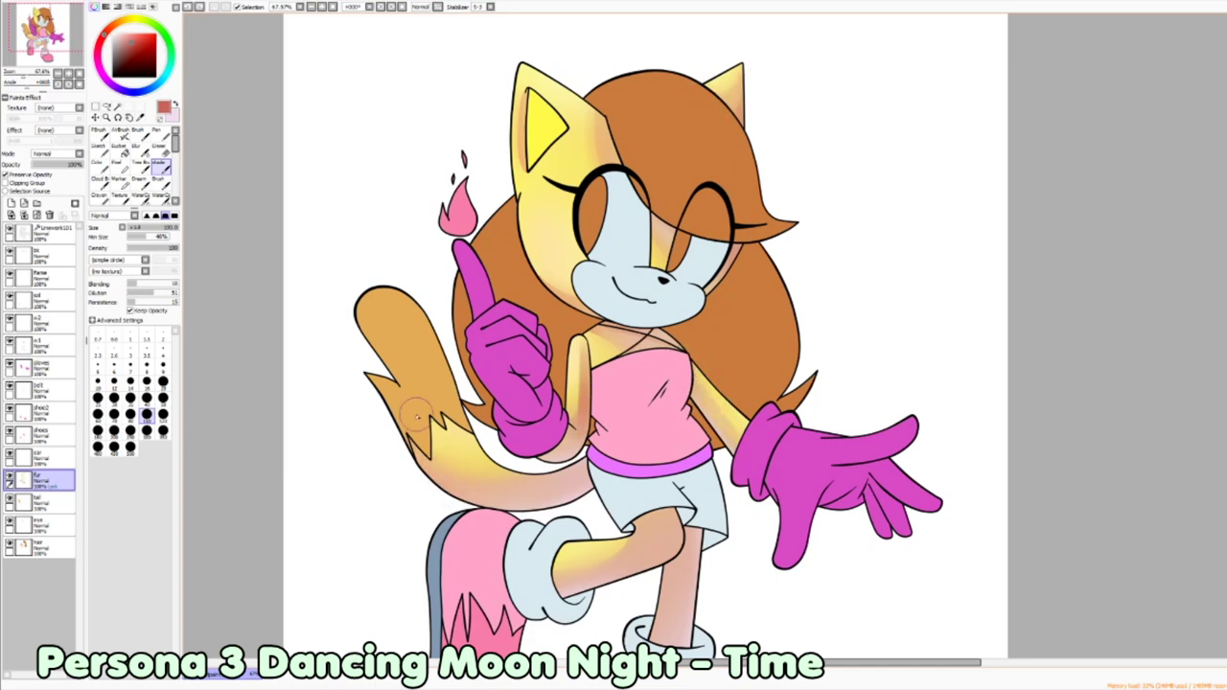
# Step: Paint pinkish-lilac shading and near-white light onto the standing leg and the raised leg
pyautogui.scroll(-1, 614, 422)
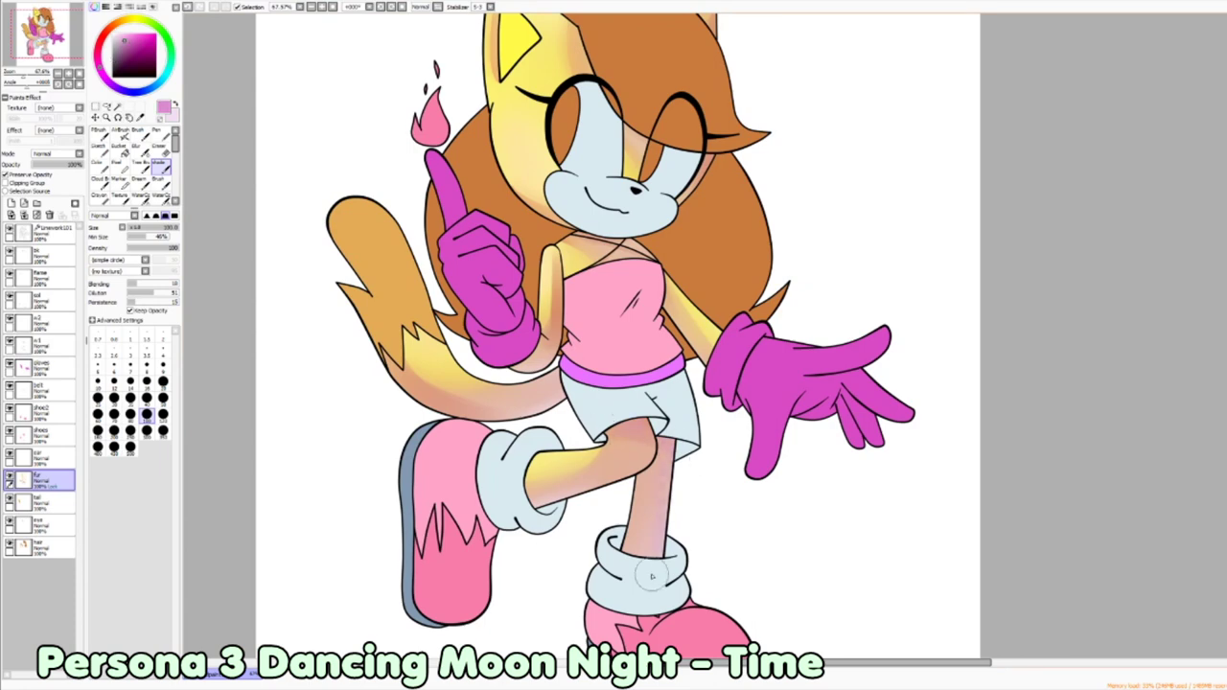
pyautogui.moveTo(660, 499); pyautogui.dragTo(652, 571)
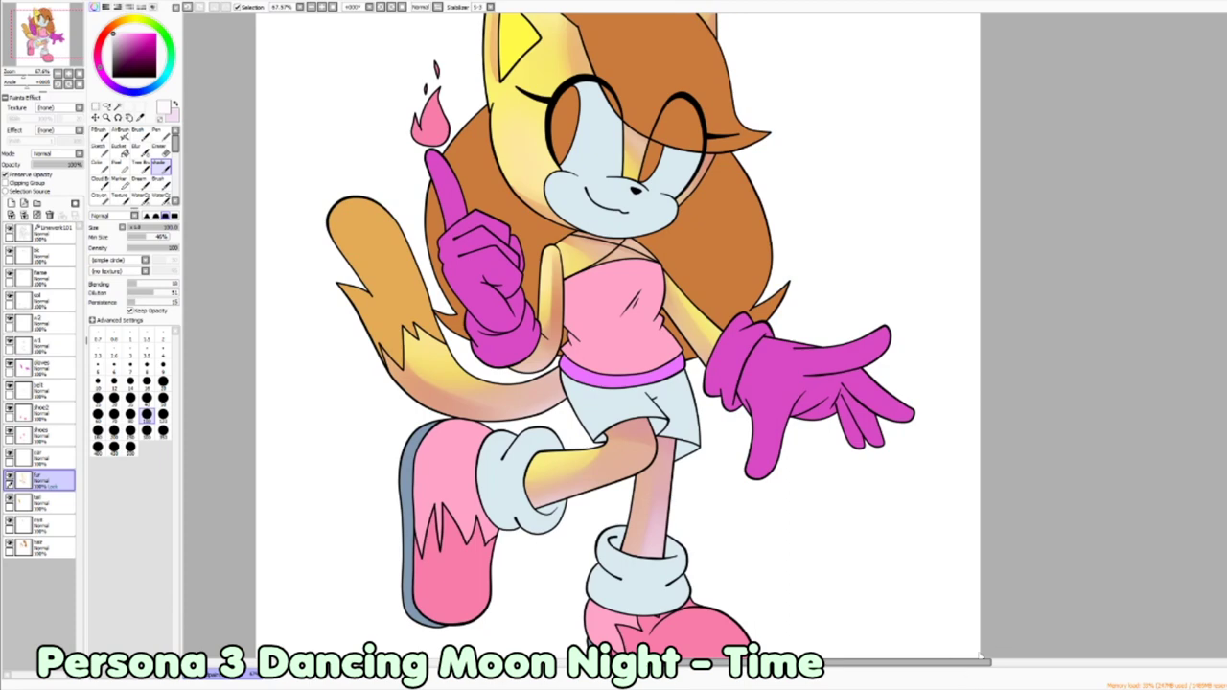
pyautogui.moveTo(542, 494); pyautogui.dragTo(582, 514)
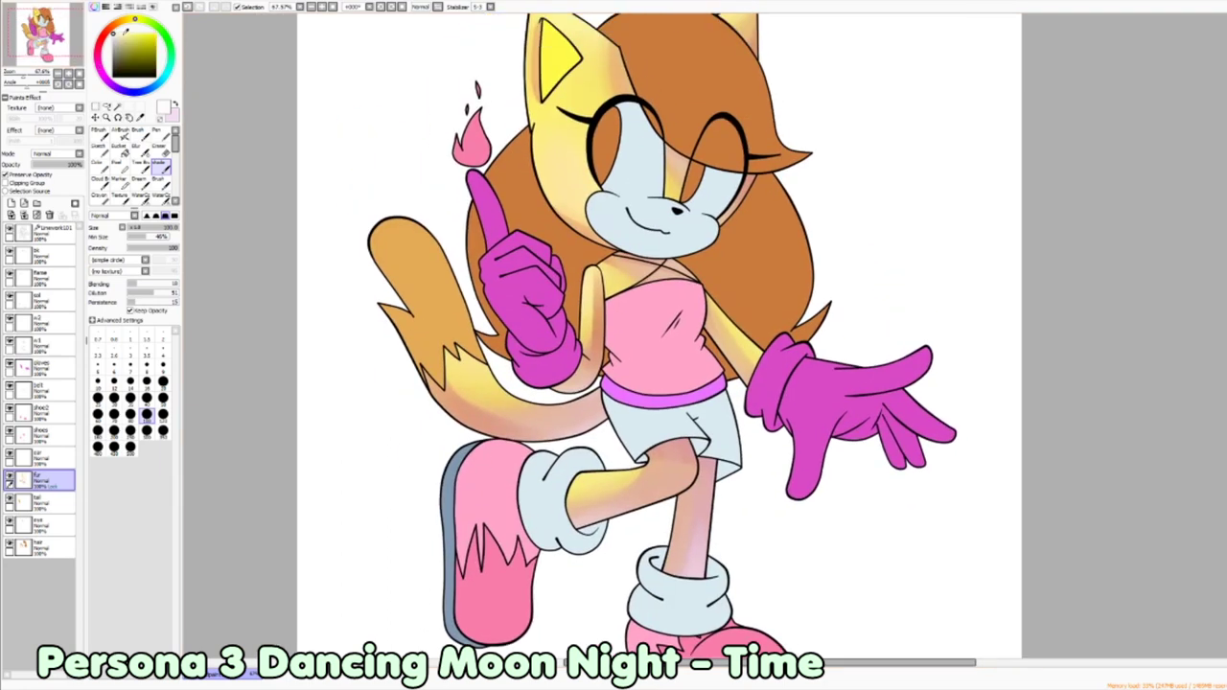
# Step: Brush pale yellow highlights onto the tail, arm and face fur, and add a light pink tint
pyautogui.moveTo(439, 329); pyautogui.dragTo(561, 395)
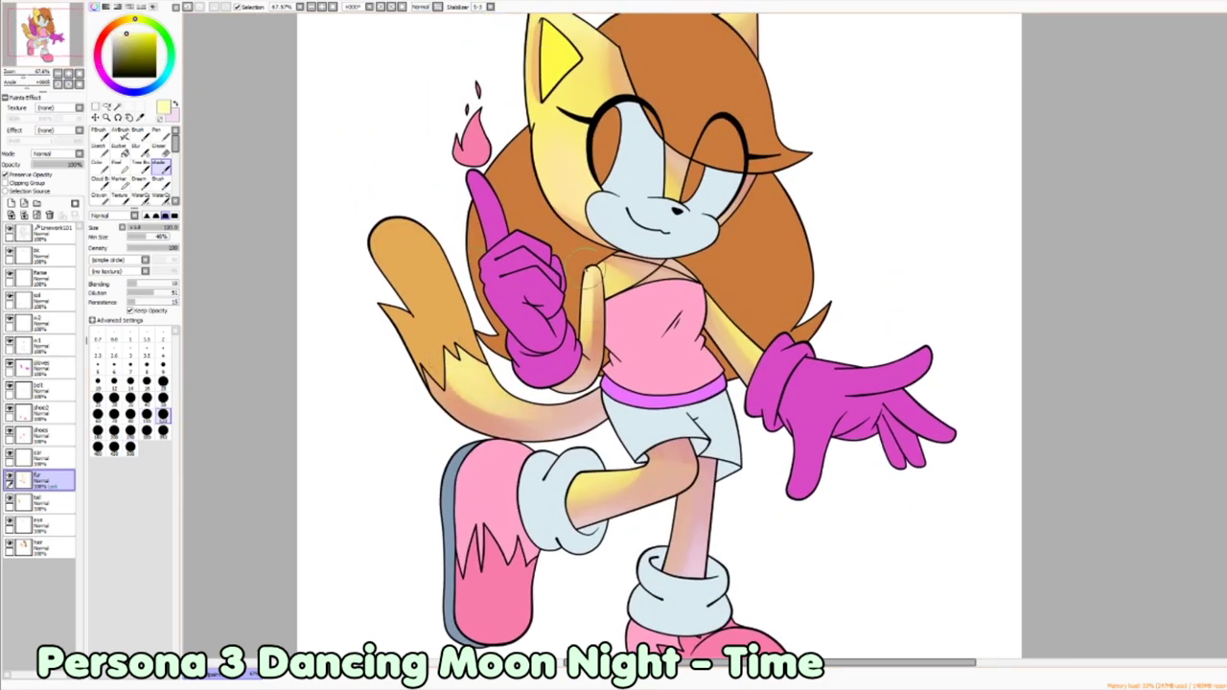
pyautogui.moveTo(545, 130); pyautogui.dragTo(510, 199)
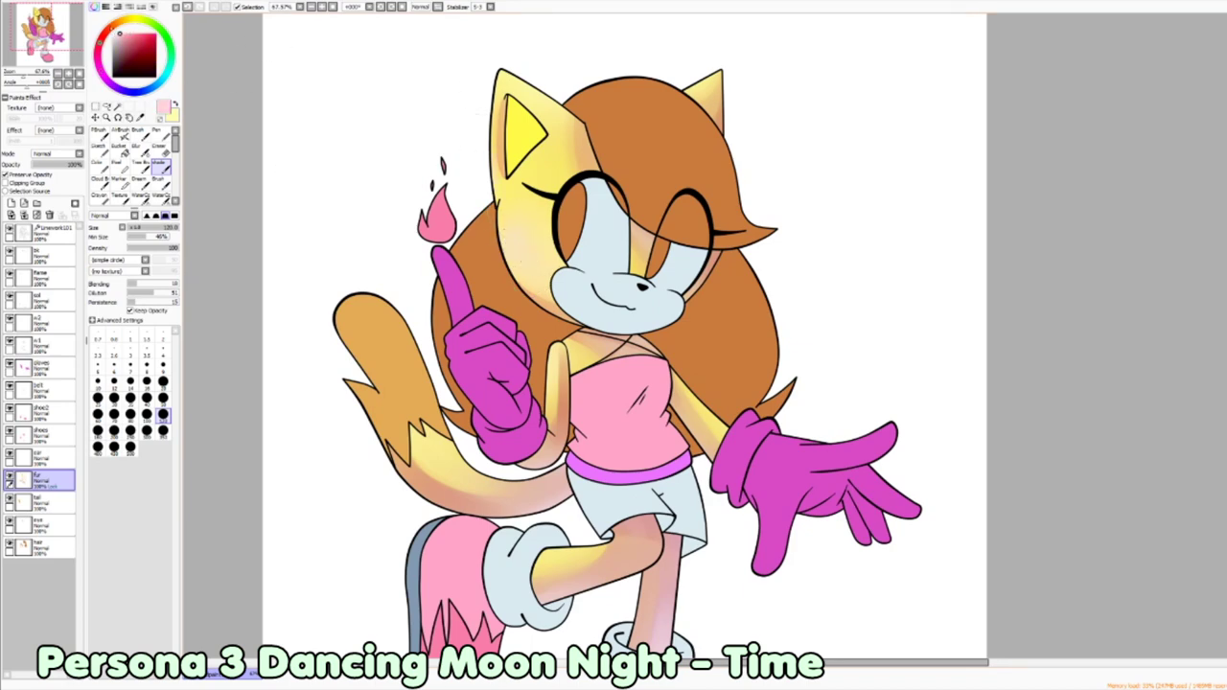
pyautogui.press(']')
pyautogui.click(41, 436)
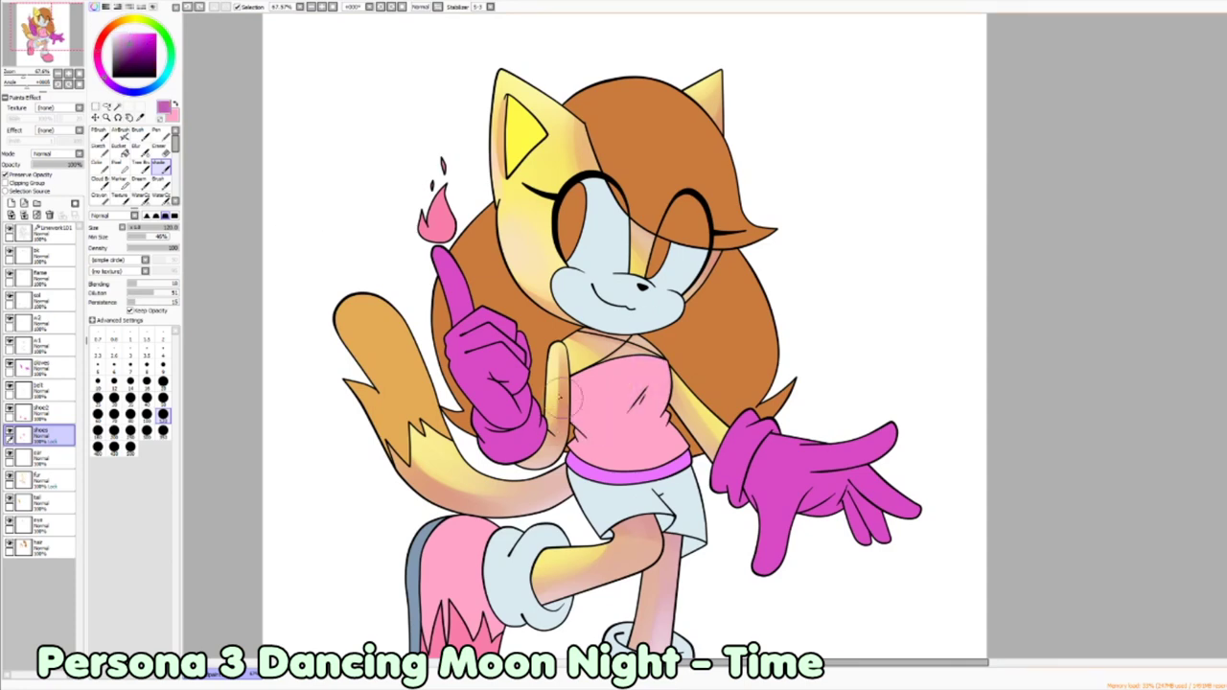
pyautogui.press('n')
pyautogui.moveTo(595, 384); pyautogui.dragTo(671, 441)
pyautogui.click(54, 176)
pyautogui.press('a')
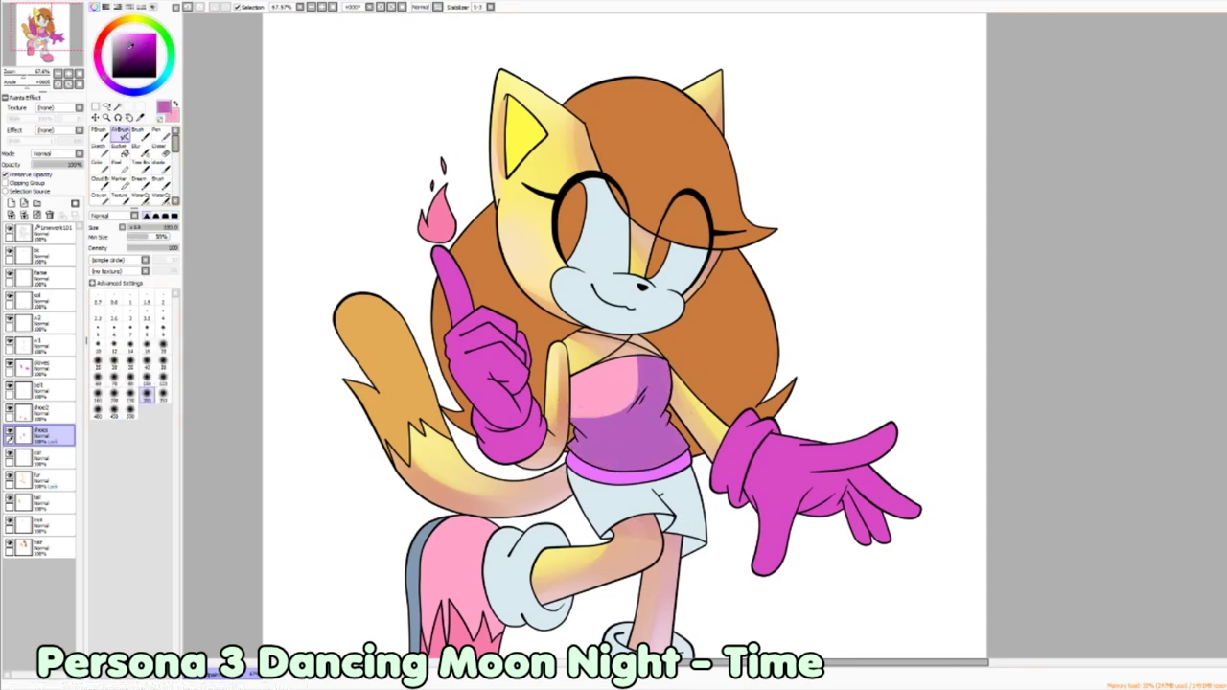
pyautogui.hotkey('ctrl', 'z')
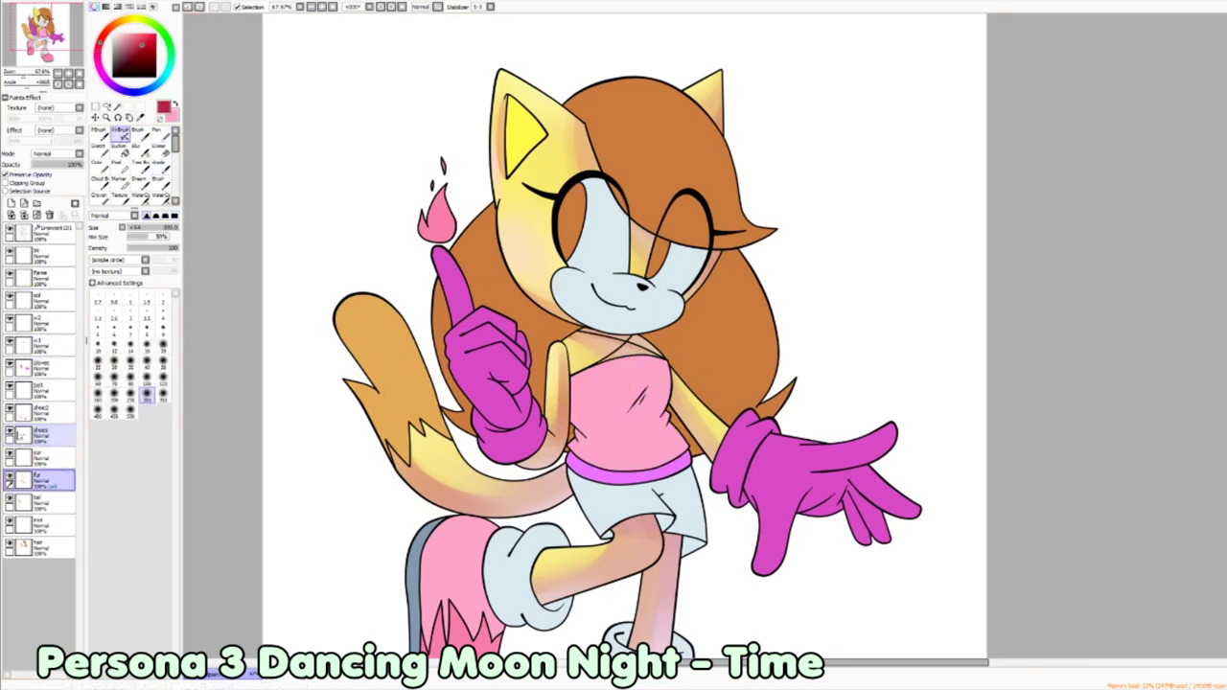
# Step: Add a new layer clipped to the top's colour layer and paint a muted purple shadow across the pink top
pyautogui.scroll(-3, 623, 365)
pyautogui.click(11, 204)
pyautogui.click(39, 183)
pyautogui.press('x')
pyautogui.press('n')
pyautogui.moveTo(613, 307)
pyautogui.mouseDown()
pyautogui.moveTo(662, 365)
pyautogui.moveTo(633, 393)
pyautogui.mouseUp()
pyautogui.hotkey('ctrl', 'z')
pyautogui.moveTo(627, 330); pyautogui.dragTo(637, 388)
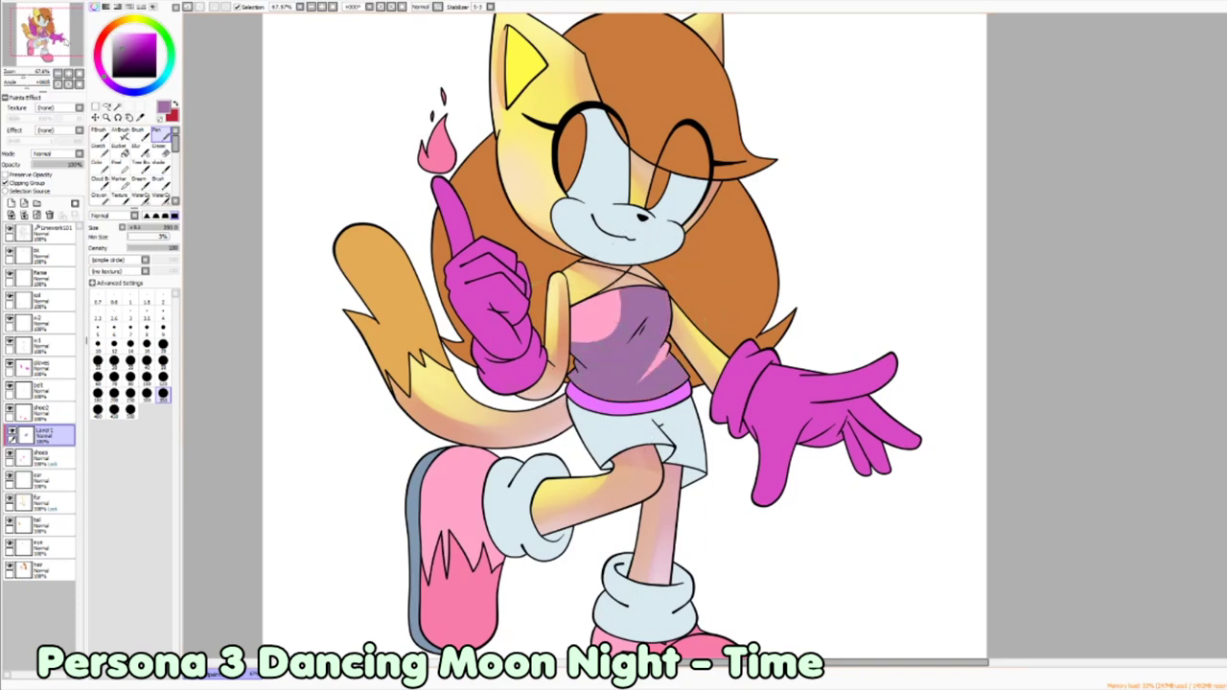
# Step: Paint muted purple shadows on the light pink ankle areas of both shoes
pyautogui.moveTo(633, 442); pyautogui.dragTo(577, 287)
pyautogui.moveTo(422, 317); pyautogui.dragTo(384, 403)
pyautogui.moveTo(379, 302); pyautogui.dragTo(383, 364)
pyautogui.moveTo(561, 489)
pyautogui.mouseDown()
pyautogui.moveTo(585, 527)
pyautogui.moveTo(619, 537)
pyautogui.moveTo(623, 569)
pyautogui.mouseUp()
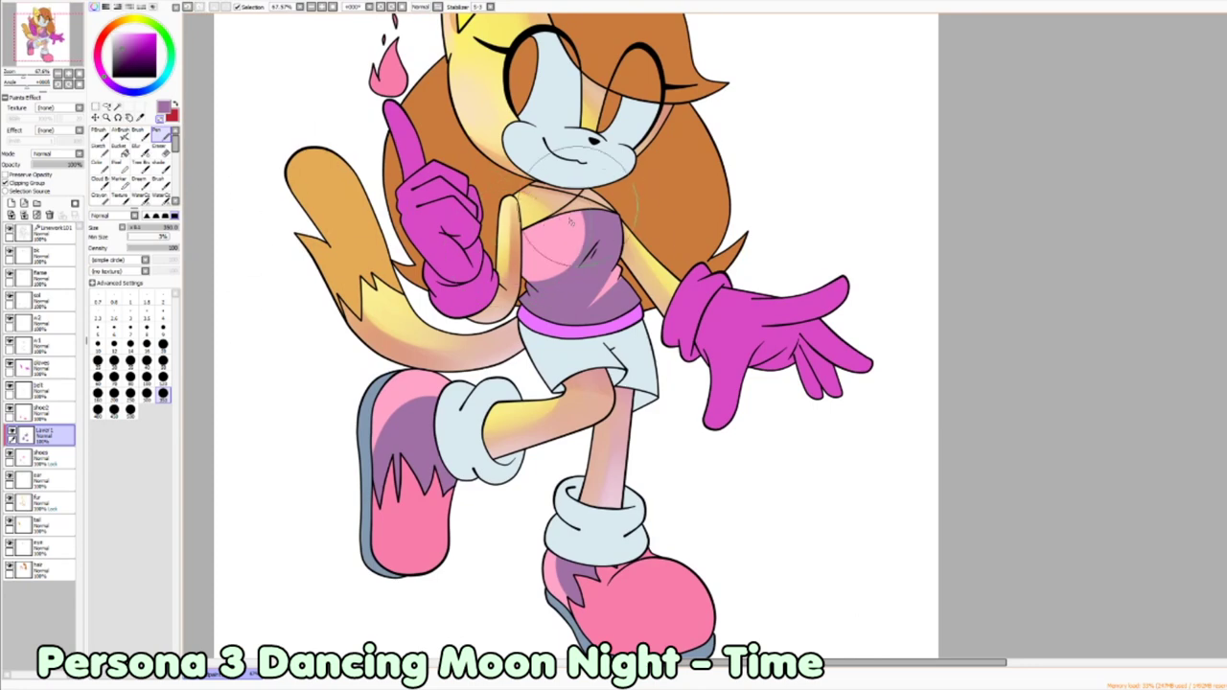
# Step: Refine the shape of the purple shadow on the pink top with a smaller pen and lock the layer's opacity
pyautogui.press('[')
pyautogui.press('[')
pyautogui.press('[')
pyautogui.press('[')
pyautogui.press('[')
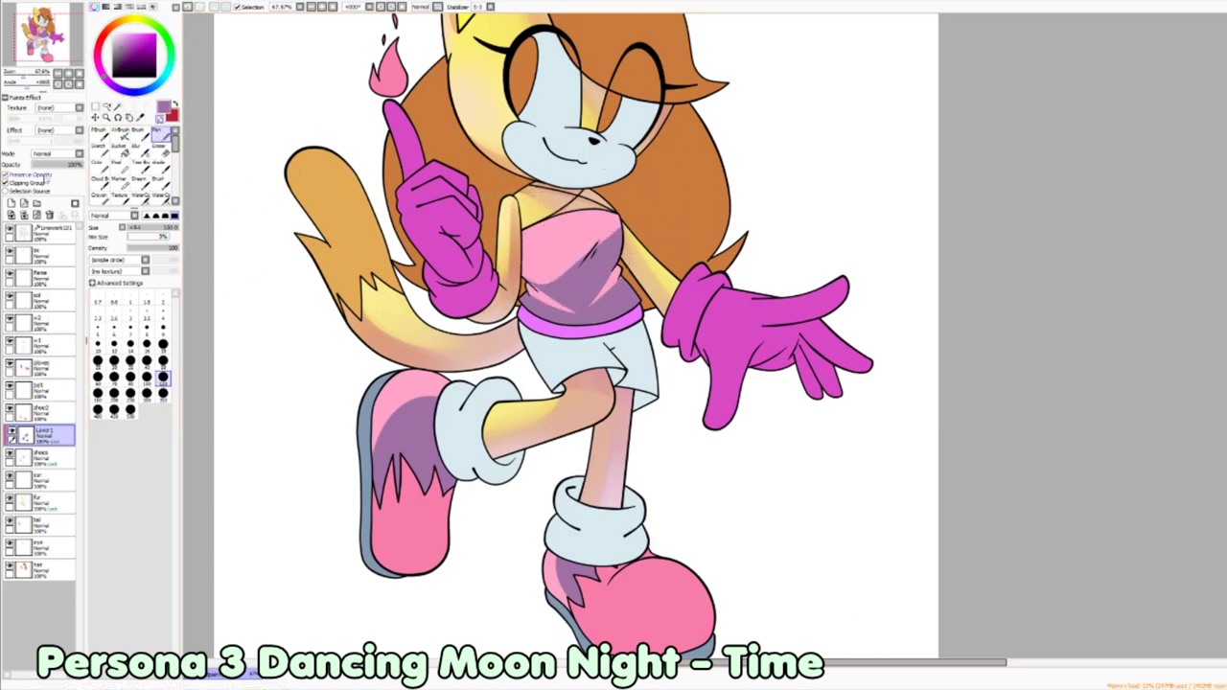
# Step: Airbrush soft red and greyish-blue tones into the opacity-locked purple shadows on the top and both shoes
pyautogui.press('v')
pyautogui.click(163, 378)
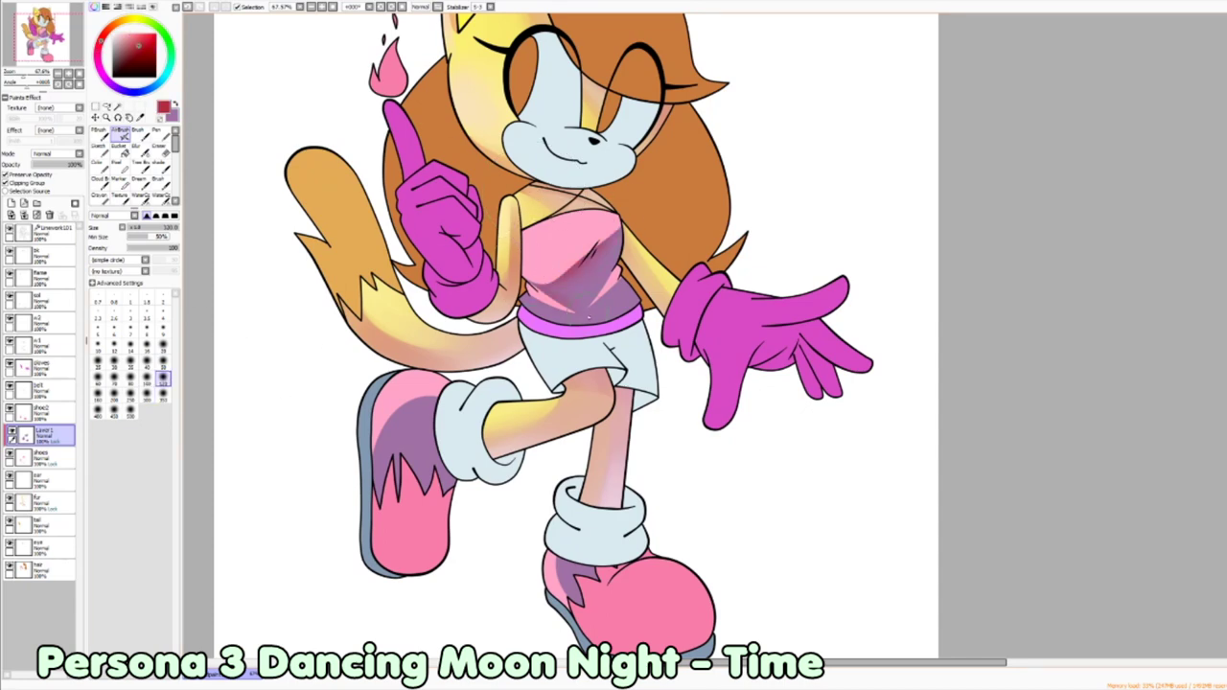
pyautogui.keyDown('alt'); pyautogui.click(583, 309); pyautogui.keyUp('alt')
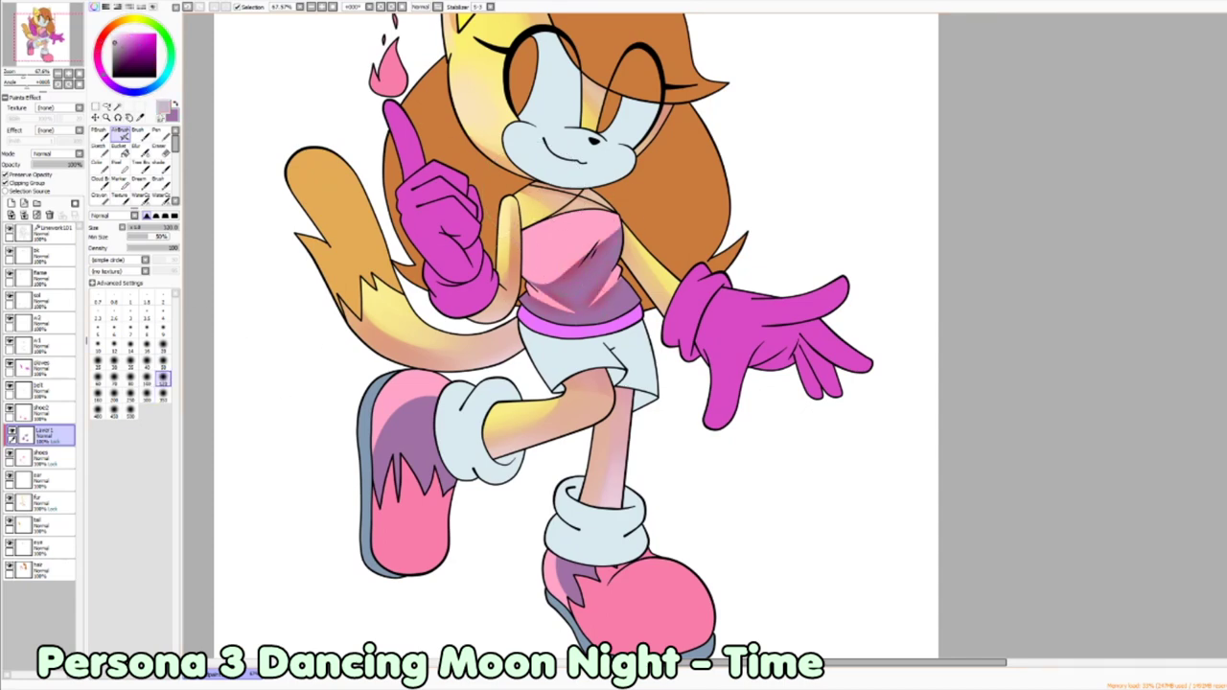
pyautogui.click(130, 411)
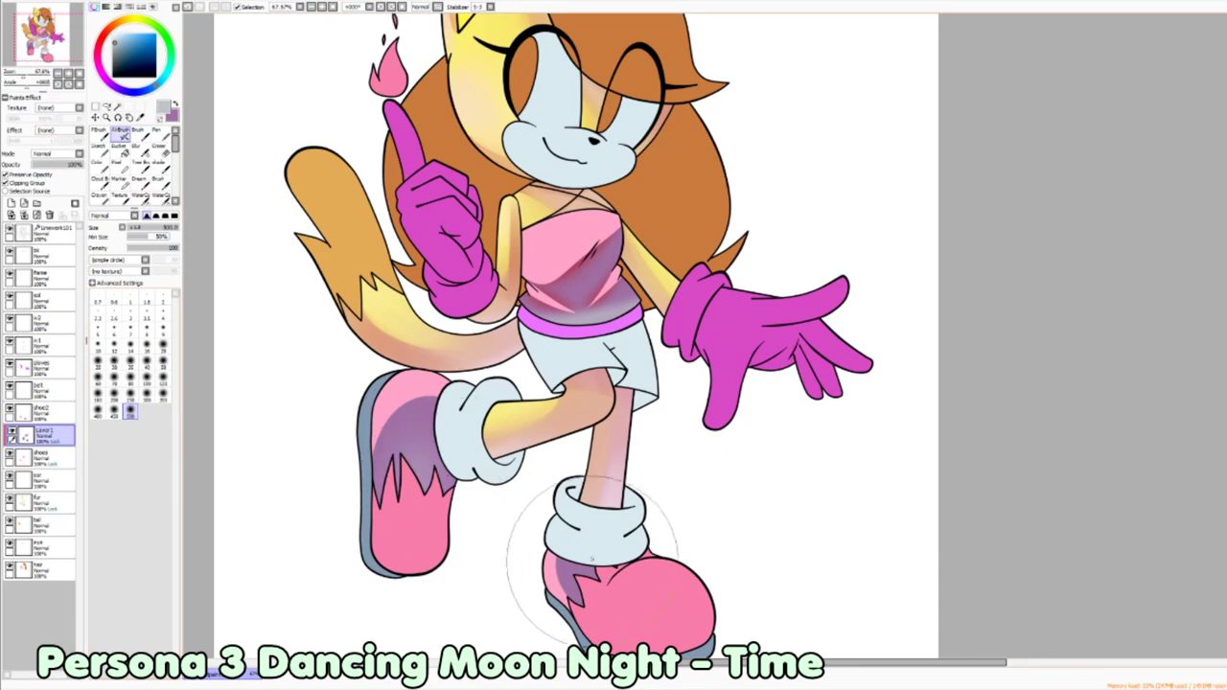
pyautogui.press('x')
pyautogui.click(163, 378)
# Step: Soften the shadow edges on the top with an enlarged Blur brush, with the layer's opacity unlocked
pyautogui.press('b')
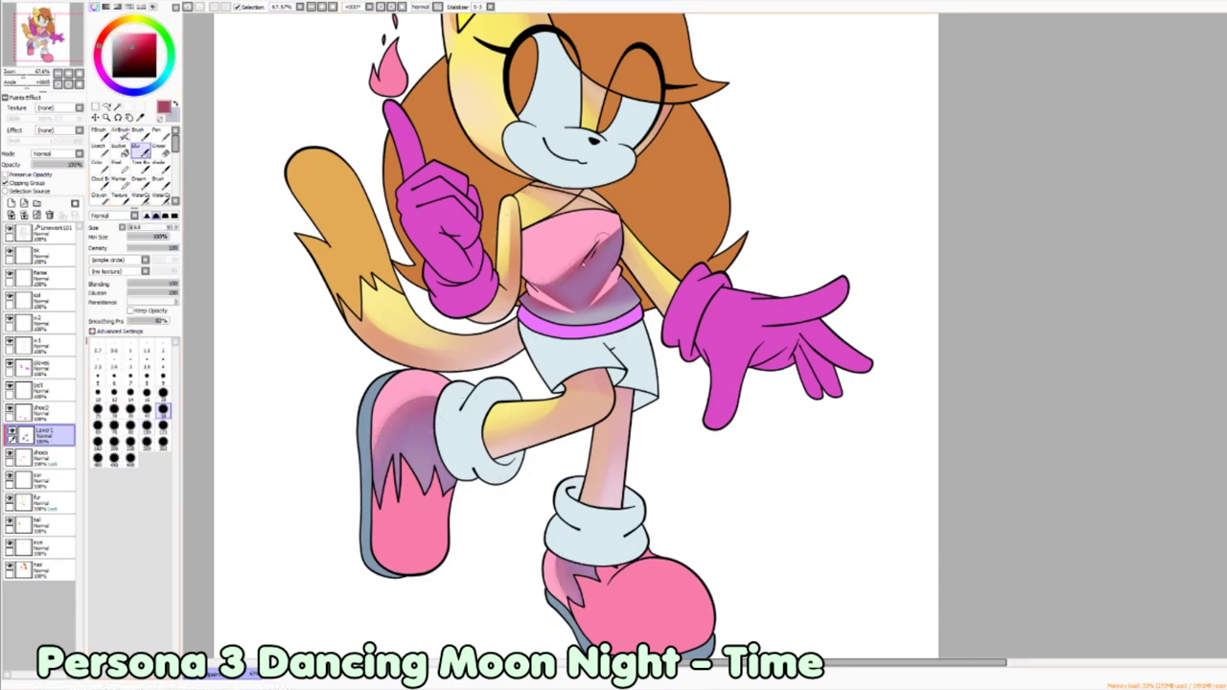
pyautogui.press(']')
pyautogui.press(']')
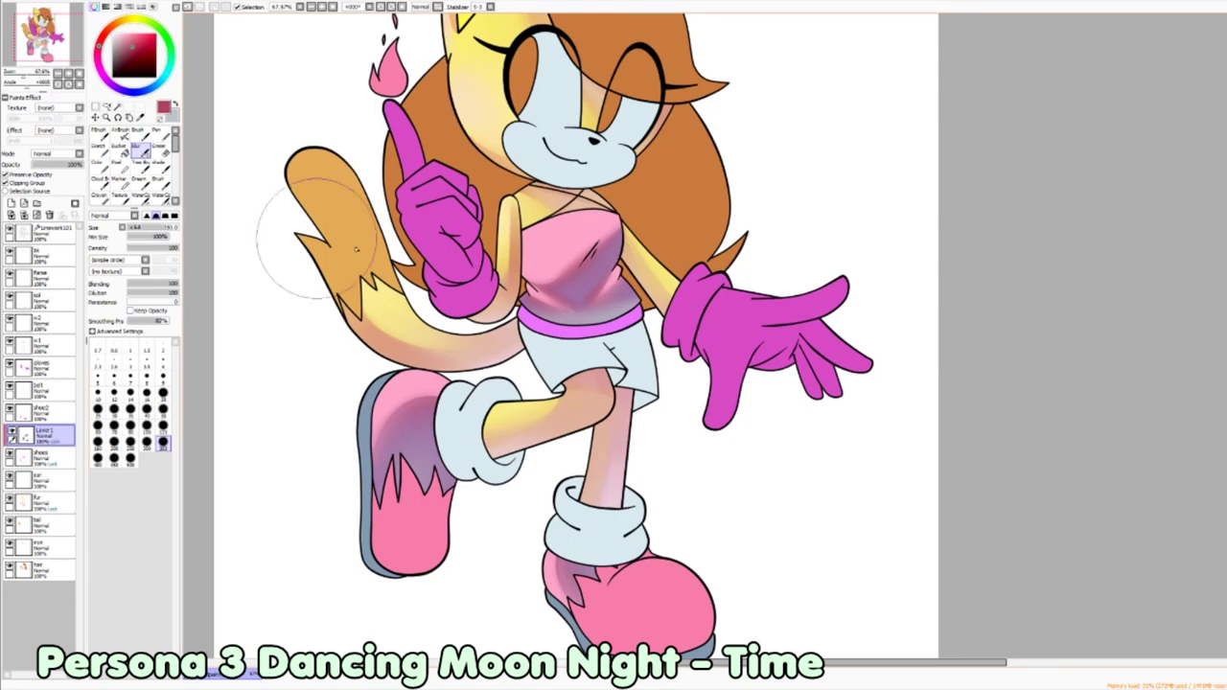
# Step: Add a clipped layer between the top's base colour and its shadow, airbrush deep red onto the top, and blur it
pyautogui.click(65, 459)
pyautogui.click(14, 203)
pyautogui.press('v')
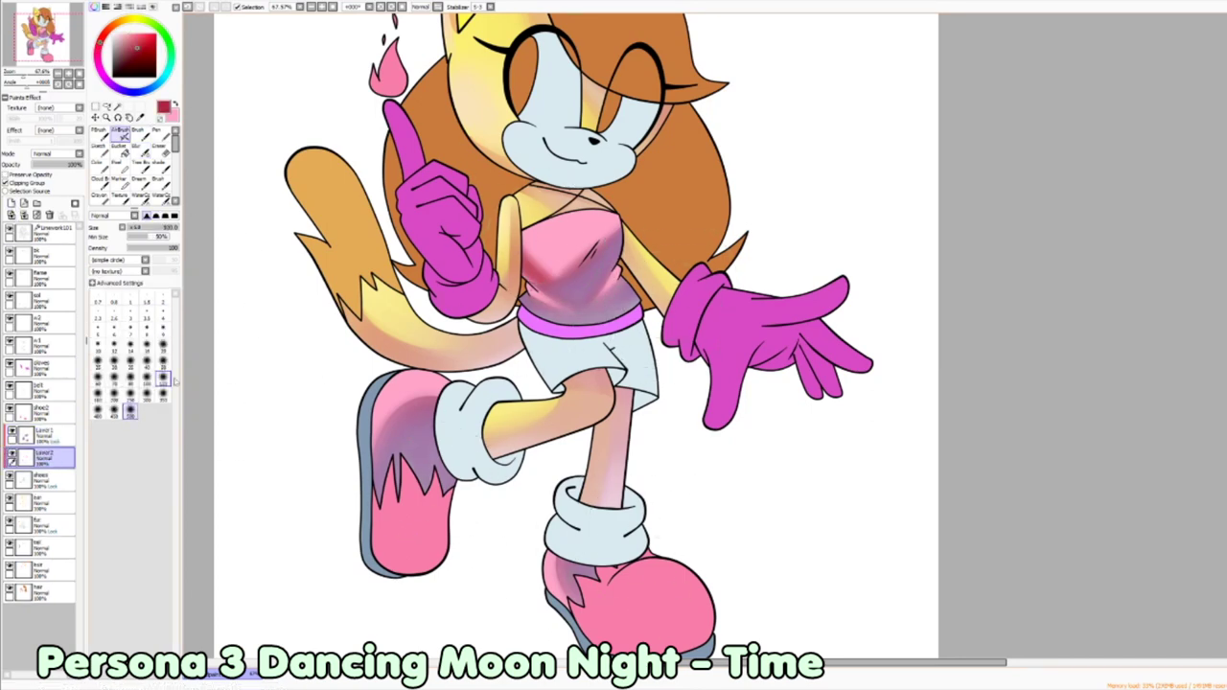
pyautogui.press('b')
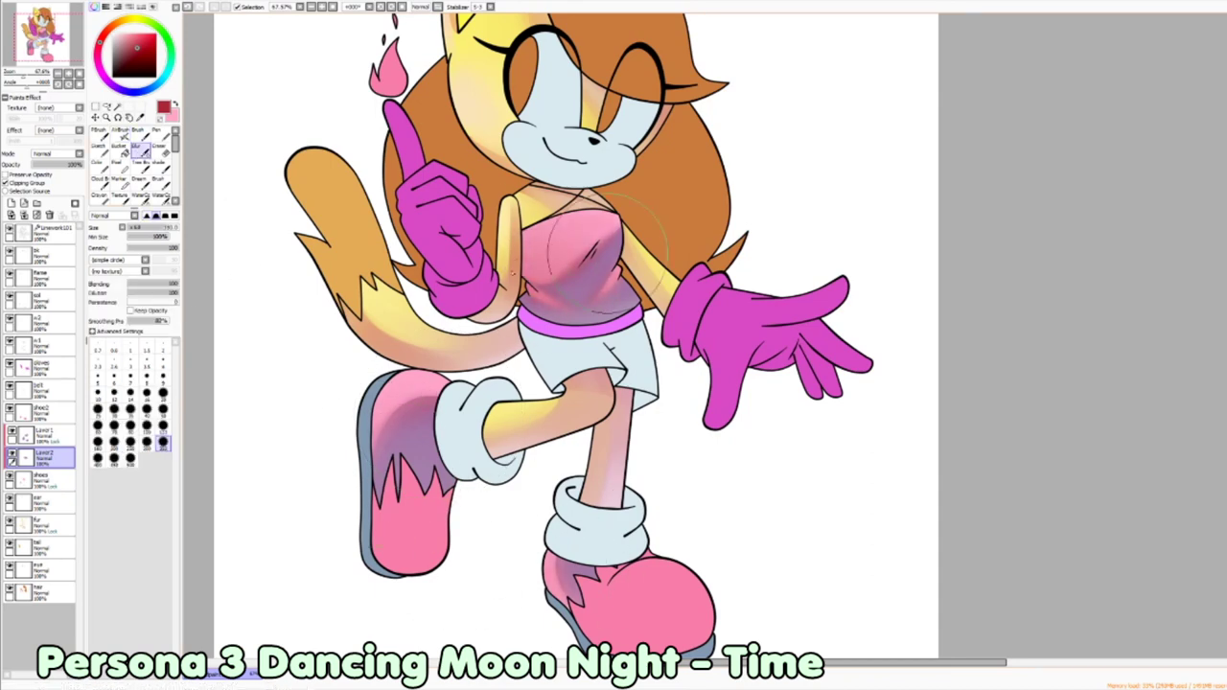
# Step: Airbrush light peach over the top and the shoes' ankle areas on another clipped layer, and merge it down
pyautogui.click(11, 202)
pyautogui.click(120, 131)
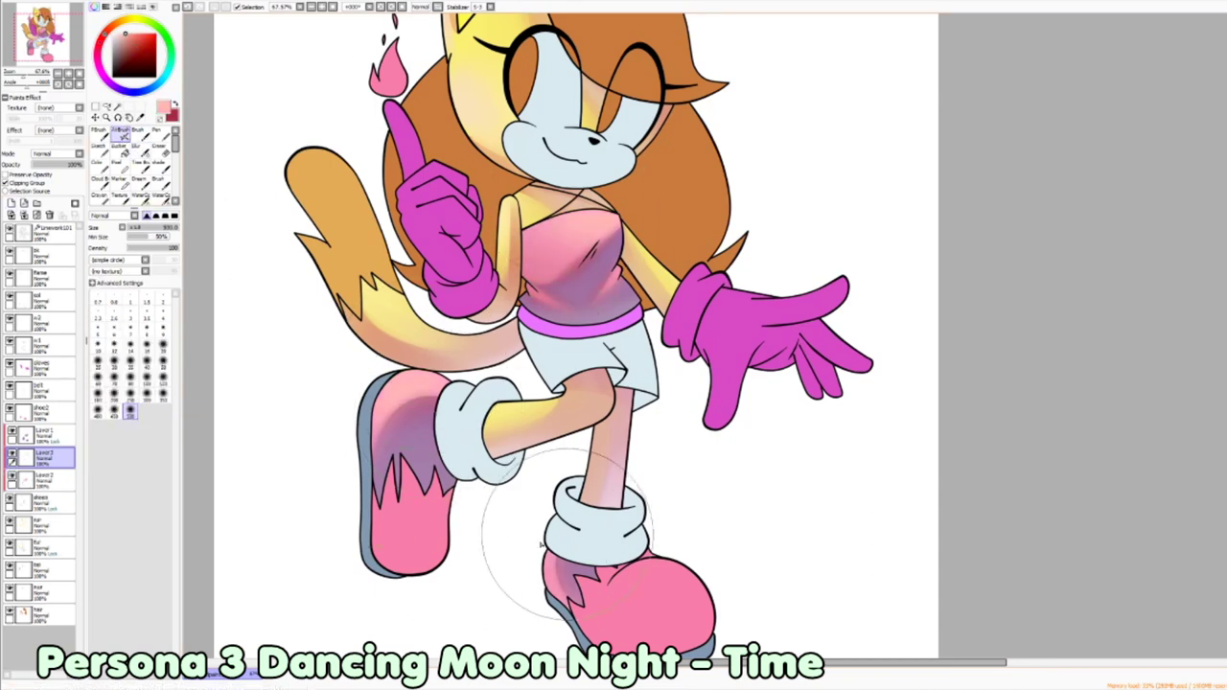
pyautogui.click(50, 202)
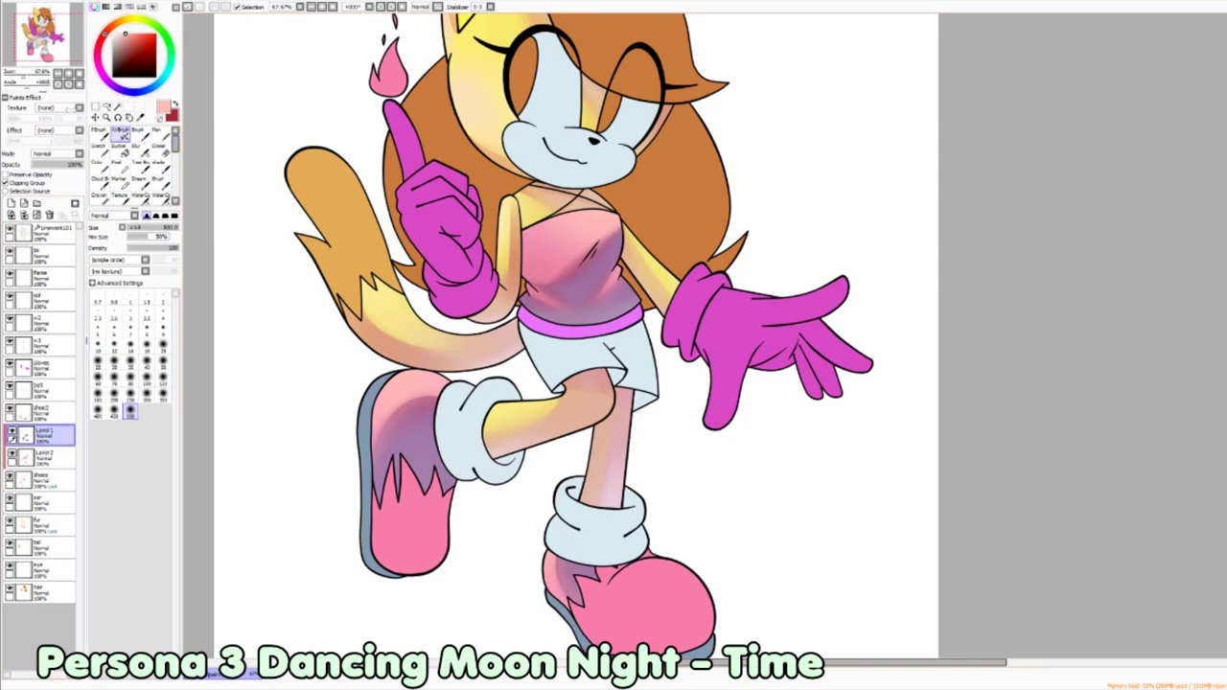
# Step: Lock the shadow layer's opacity and airbrush vivid pink into the shadows on the top and shoes
pyautogui.scroll(-1, 220, 143)
pyautogui.click(4, 175)
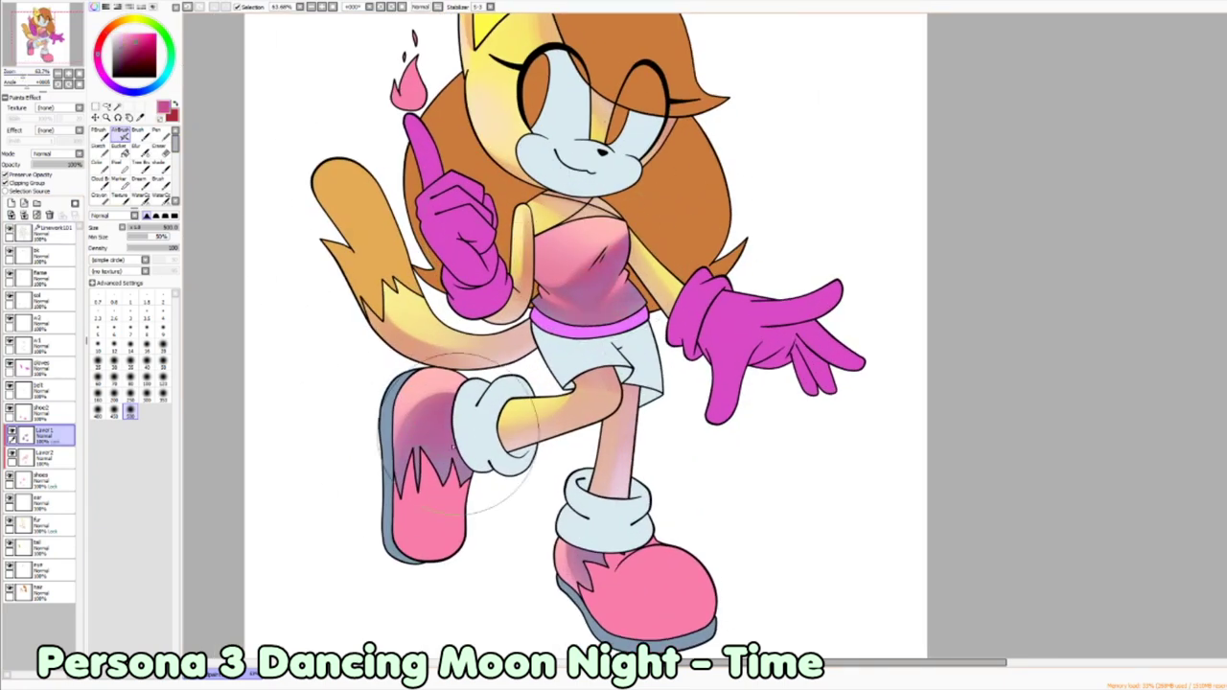
pyautogui.click(153, 36)
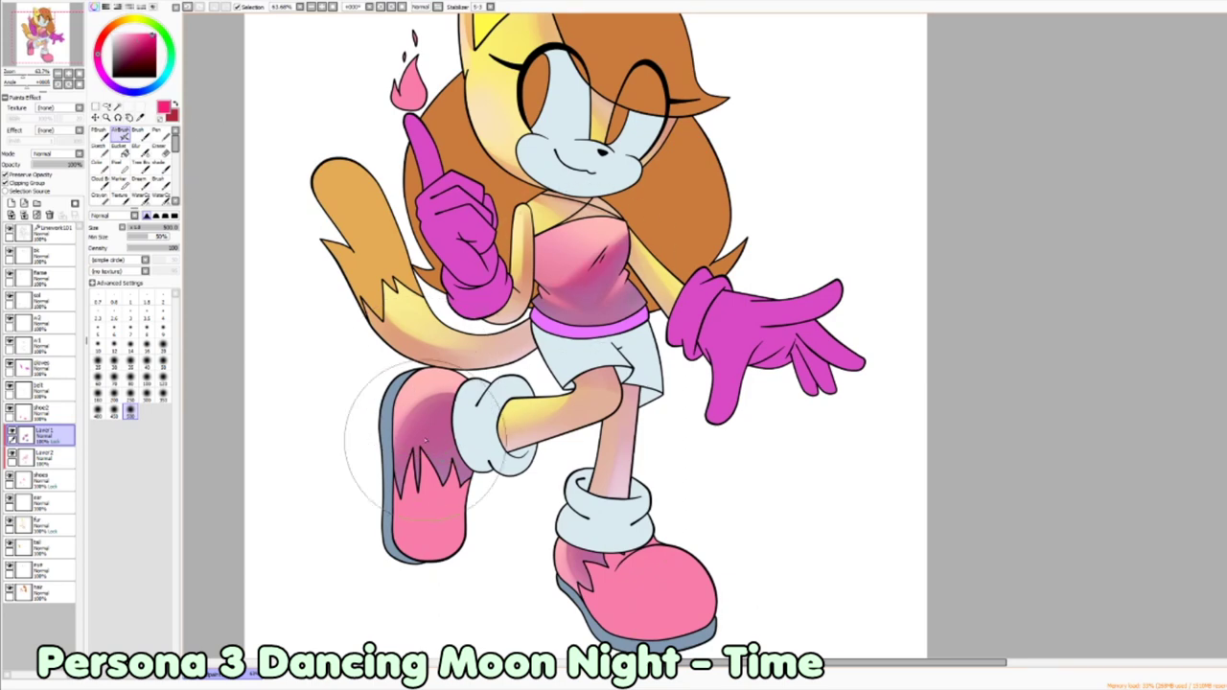
pyautogui.click(136, 148)
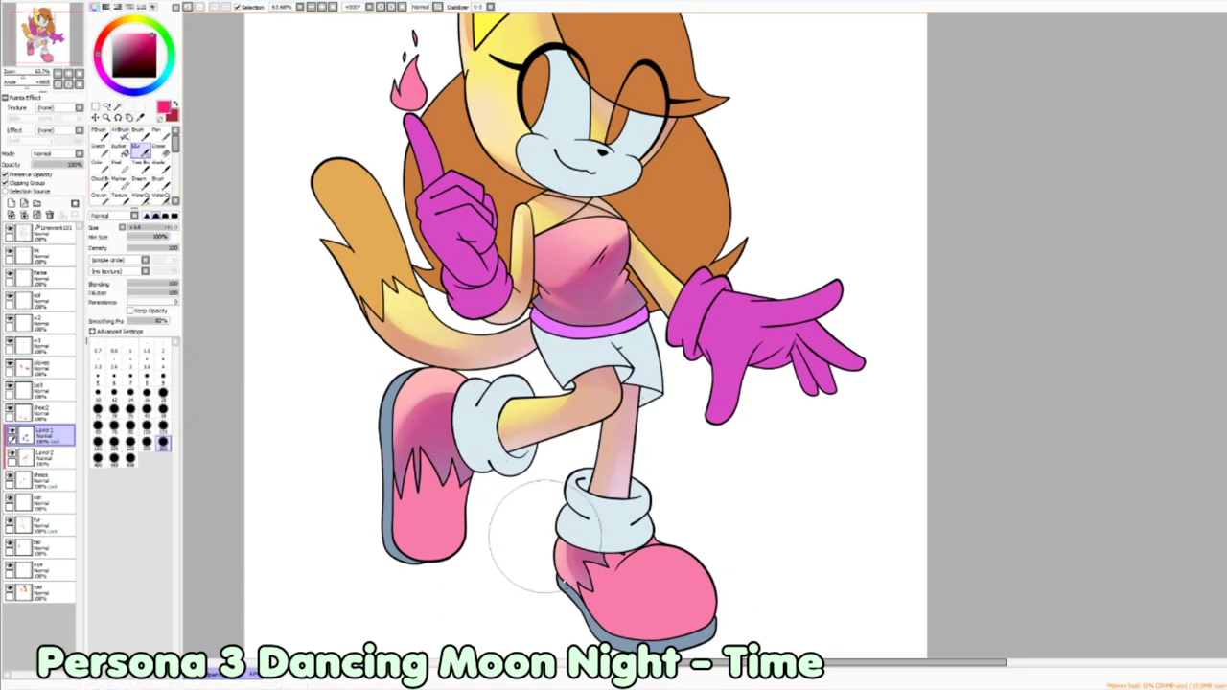
# Step: Airbrush orchid pink on a new clipped layer over the lower top, and merge the shading layers into the base colour layer
pyautogui.hotkey('ctrl', 'shift', 'n')
pyautogui.click(121, 131)
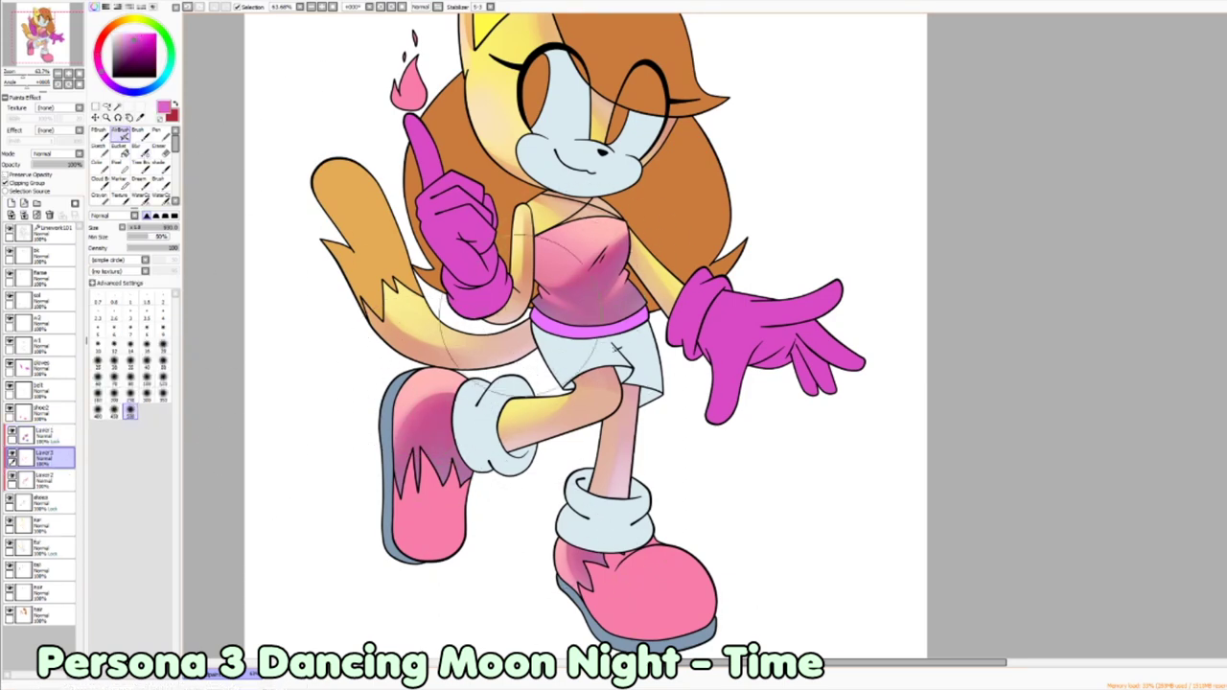
pyautogui.hotkey('ctrl', 'e')
pyautogui.hotkey('ctrl', 'e')
pyautogui.hotkey('ctrl', 'e')
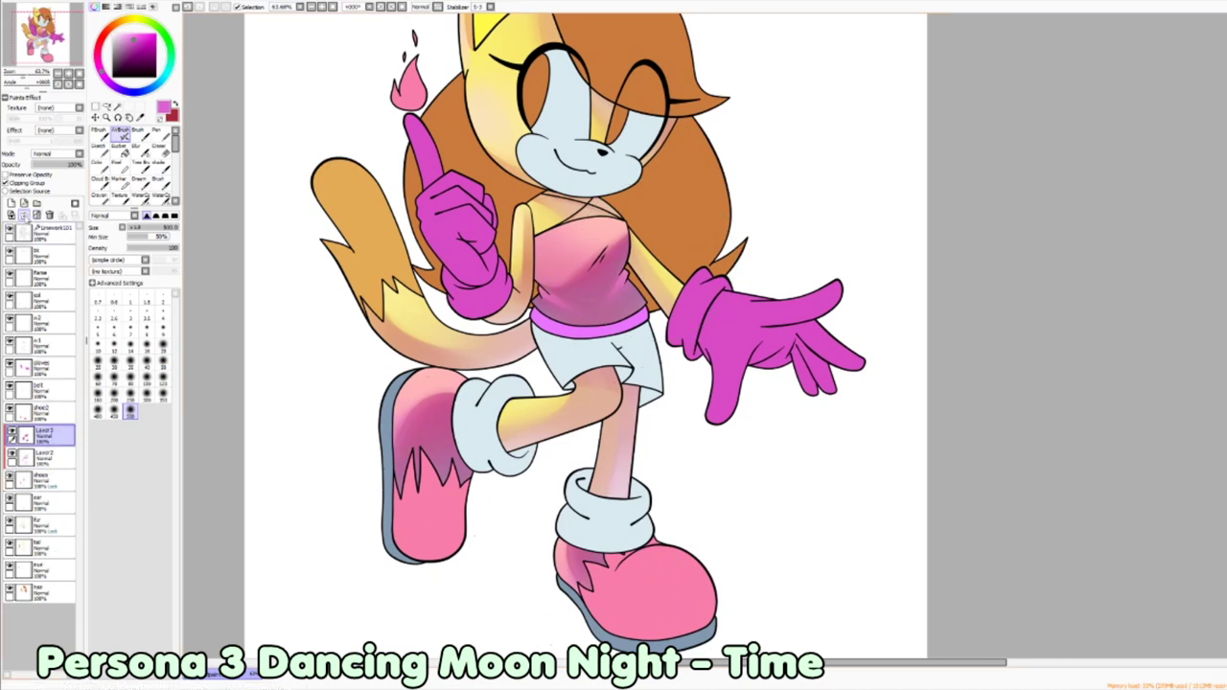
# Step: Blend pink tones across the top's merged shading with the shade brush at several sizes
pyautogui.click(160, 165)
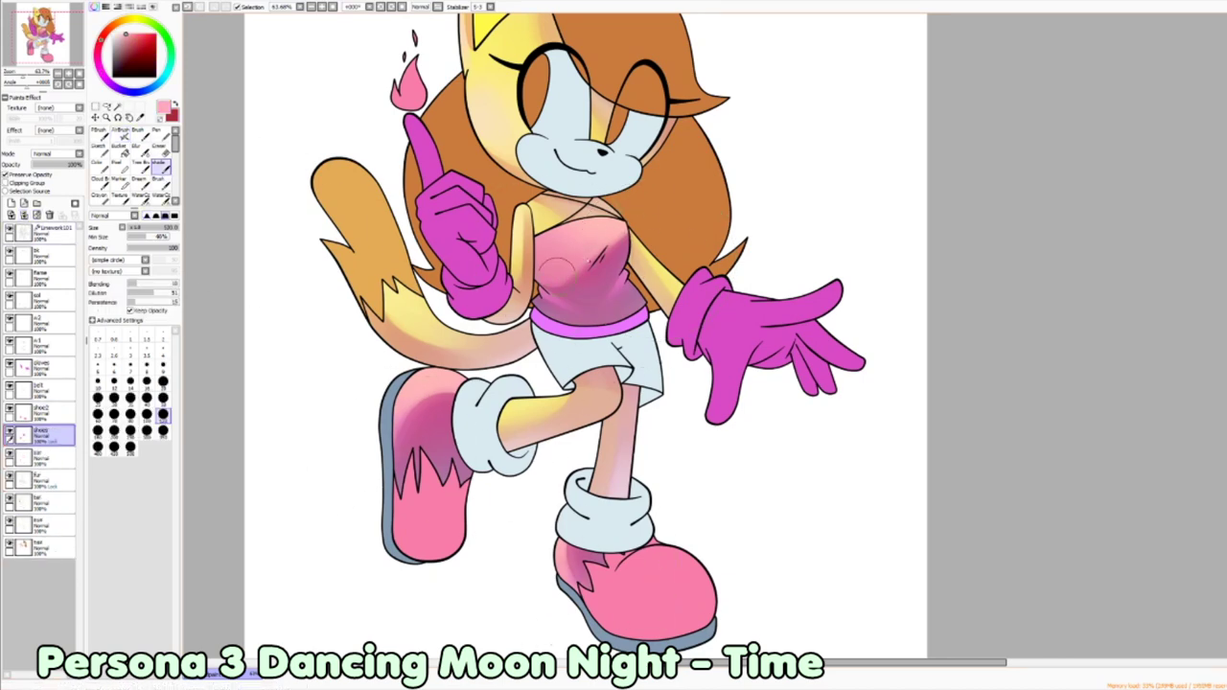
pyautogui.click(163, 398)
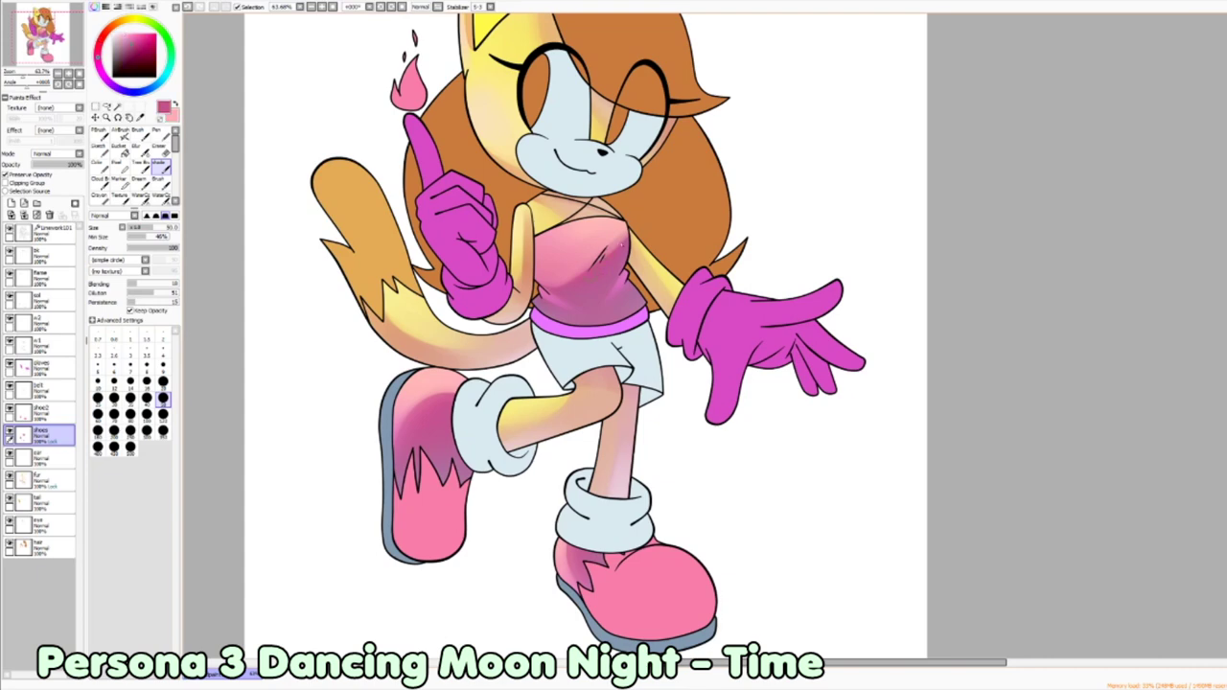
pyautogui.click(146, 382)
pyautogui.click(163, 398)
pyautogui.click(130, 414)
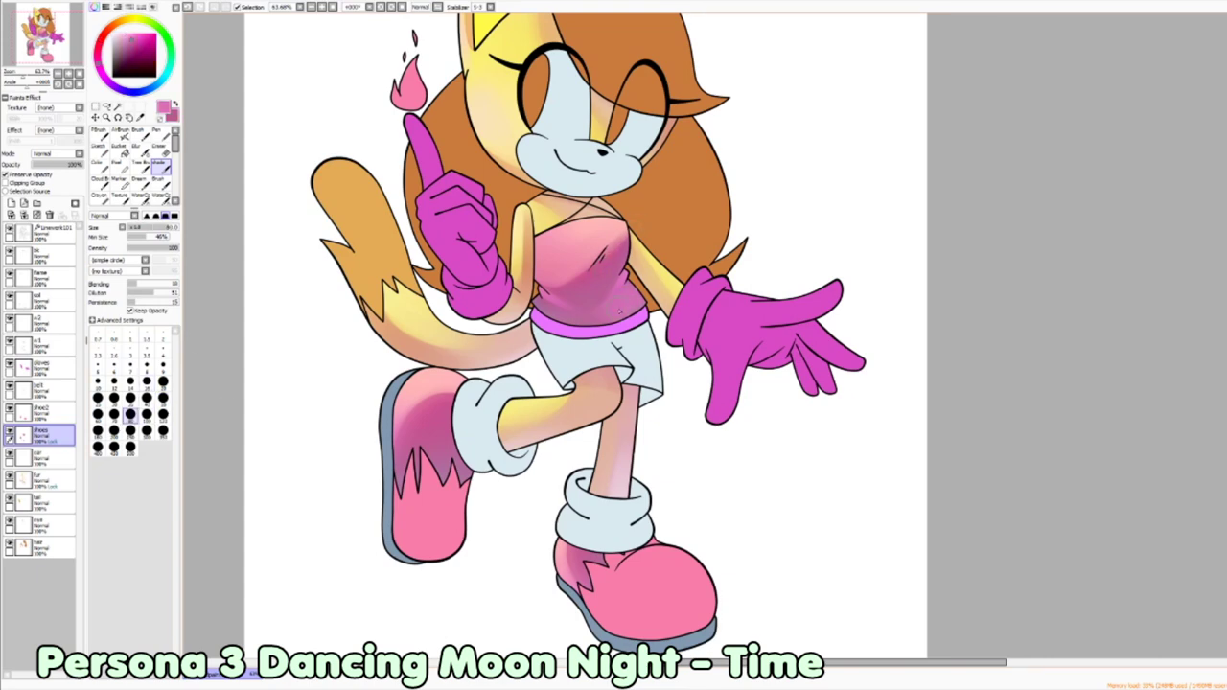
pyautogui.click(131, 447)
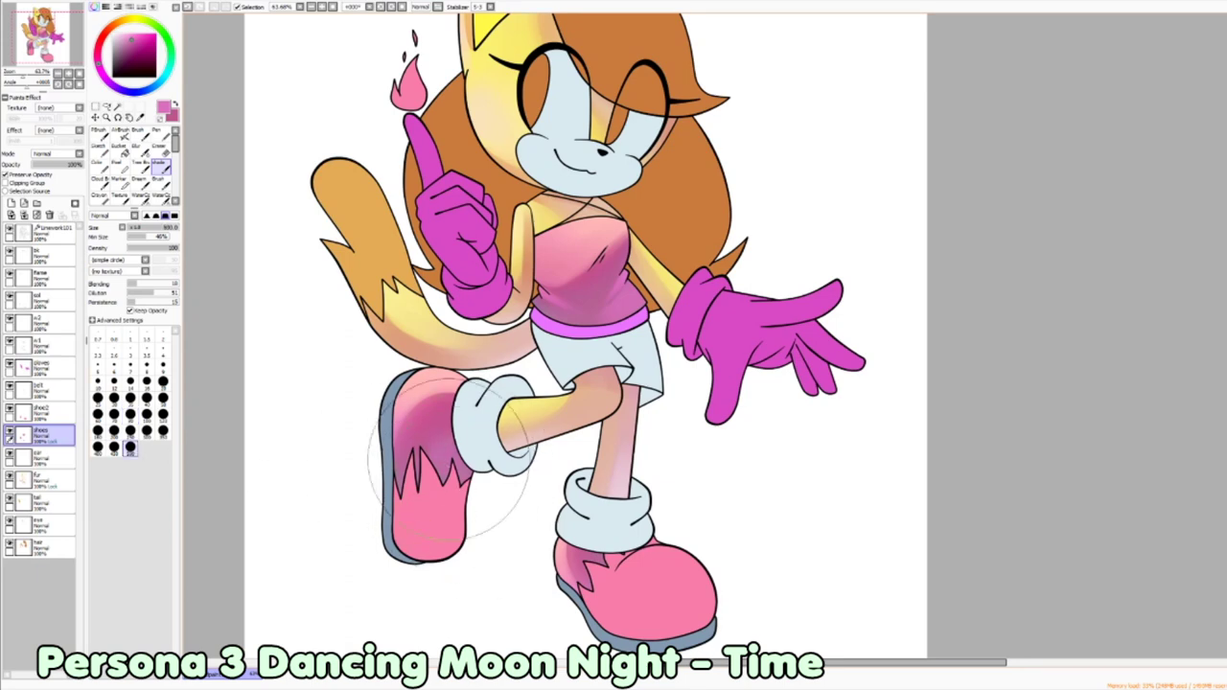
# Step: Add a clipped layer above the merged top and shoes colours and paint soft, pale peach highlights on the shoes' ankle areas
pyautogui.click(137, 28)
pyautogui.click(119, 36)
pyautogui.click(163, 398)
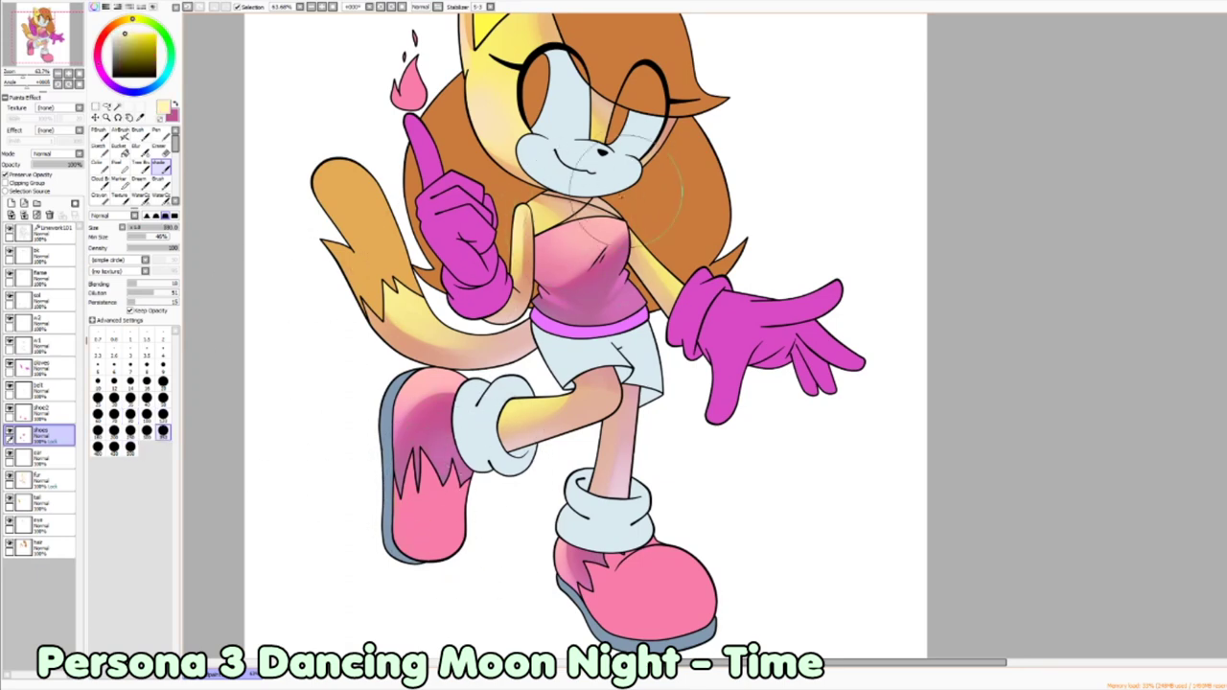
pyautogui.moveTo(395, 479); pyautogui.dragTo(394, 418)
pyautogui.click(11, 202)
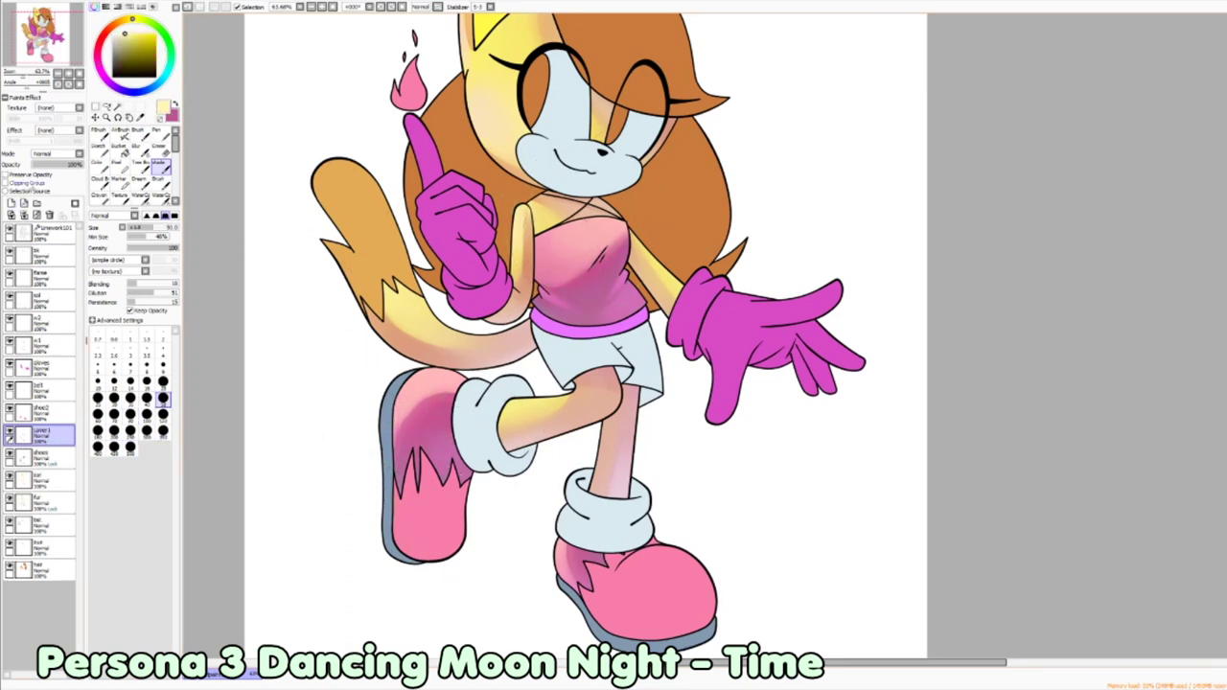
pyautogui.click(135, 21)
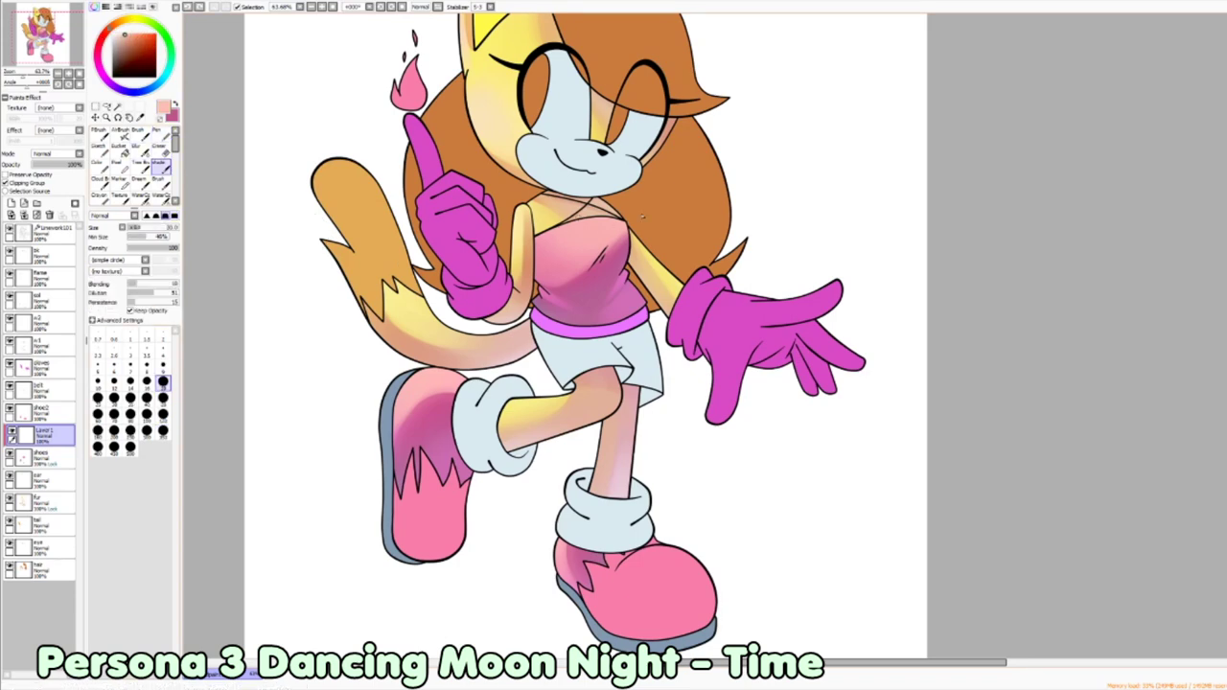
pyautogui.moveTo(396, 410); pyautogui.dragTo(434, 352)
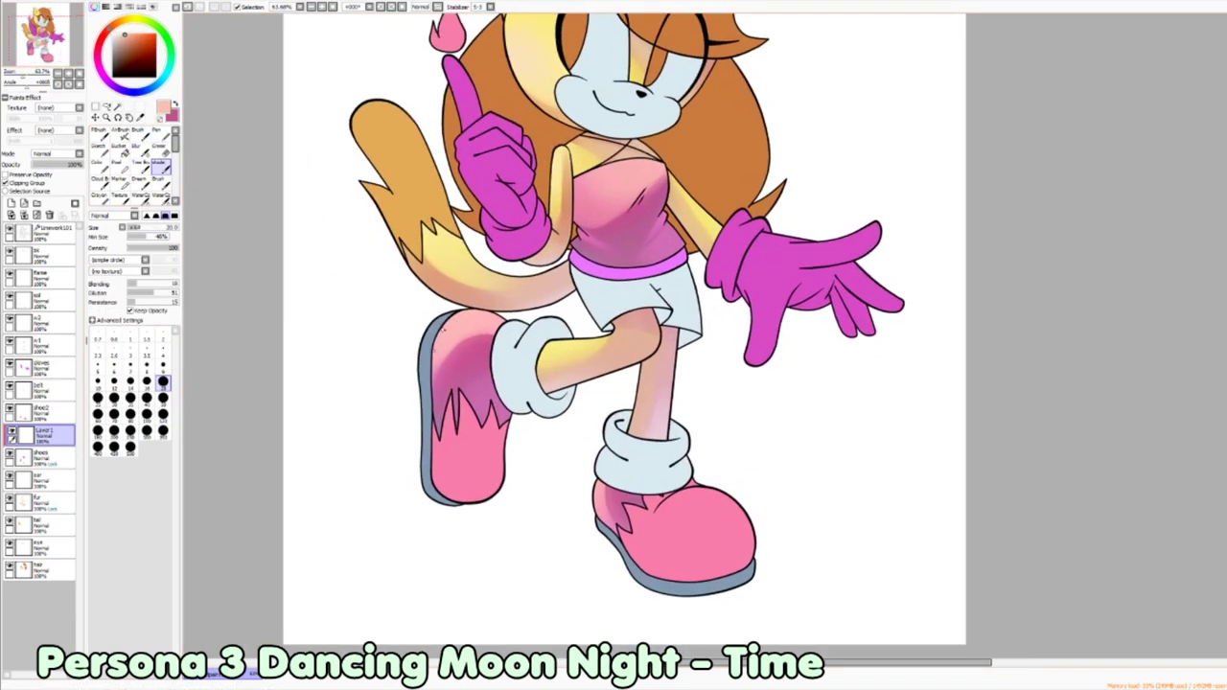
pyautogui.click(163, 414)
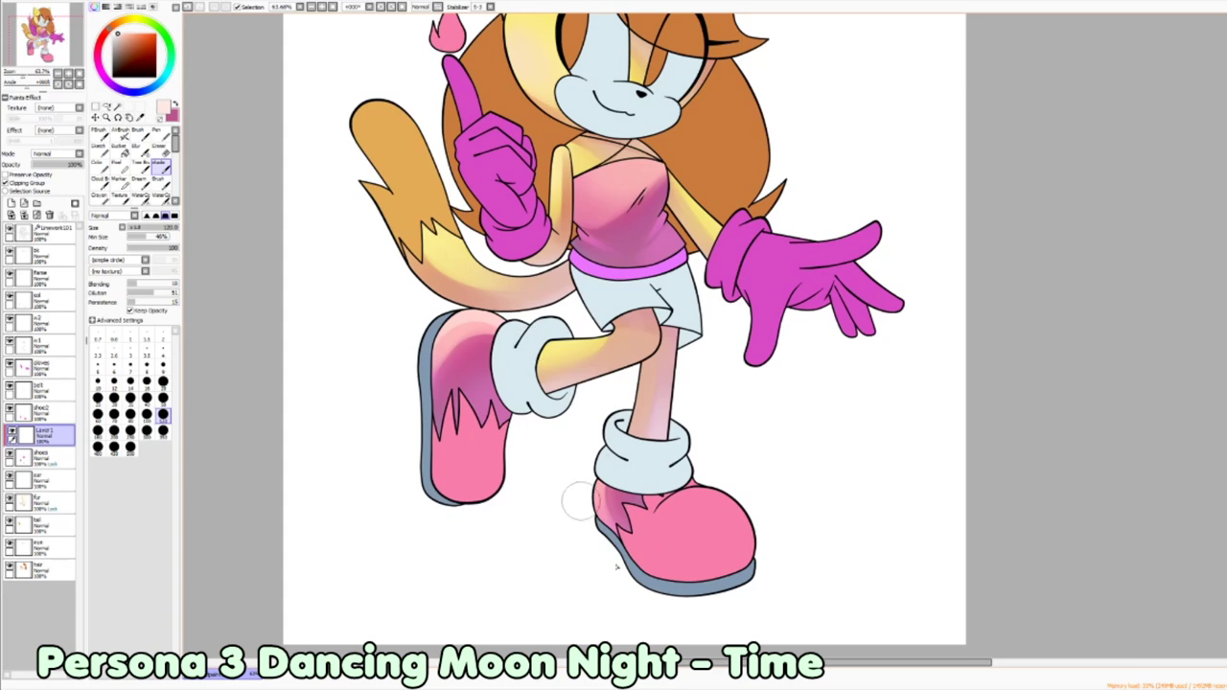
pyautogui.press('[')
pyautogui.click(122, 136)
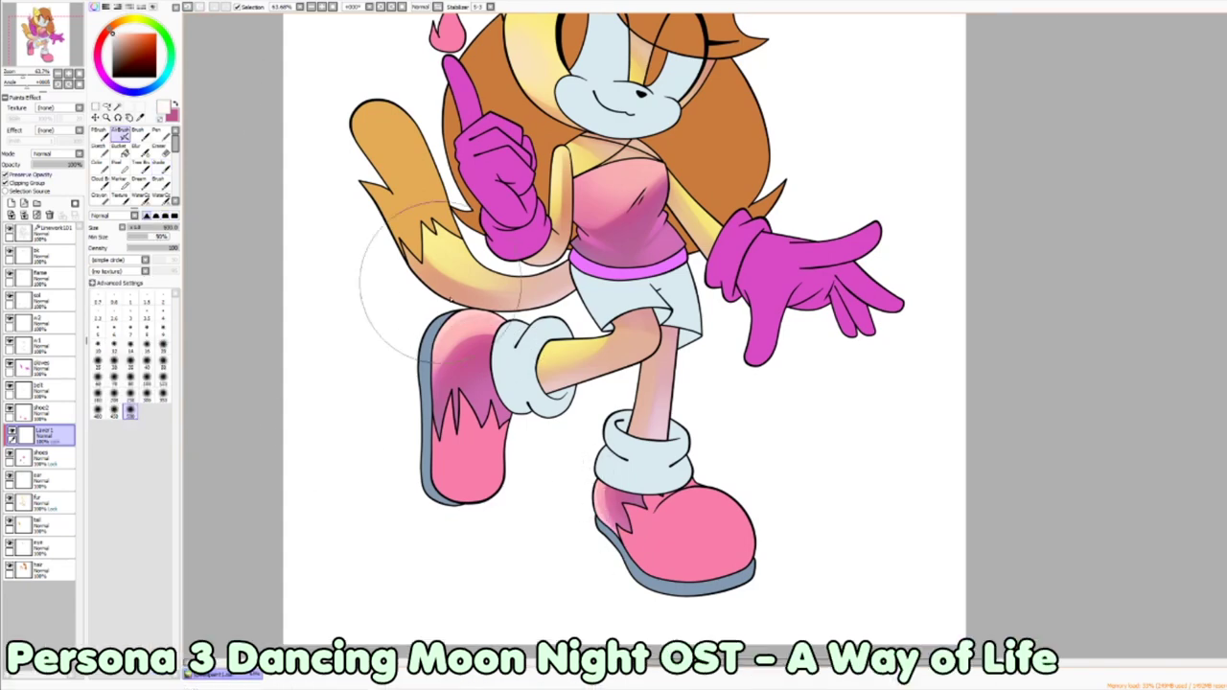
# Step: Add a layer clipped to the hair colour and paint a muted reddish-brown shadow across the fringe and long back hair
pyautogui.scroll(-2, 652, 556)
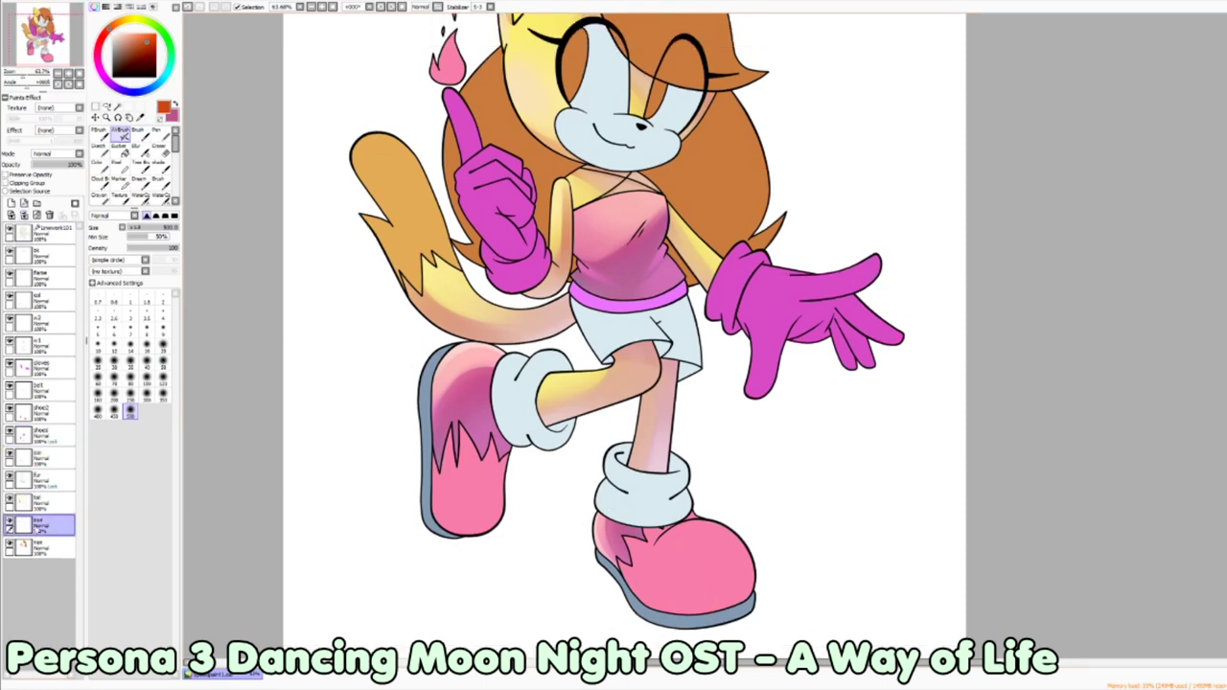
pyautogui.scroll(2, 652, 556)
pyautogui.keyDown('alt'); pyautogui.click(586, 80); pyautogui.keyUp('alt')
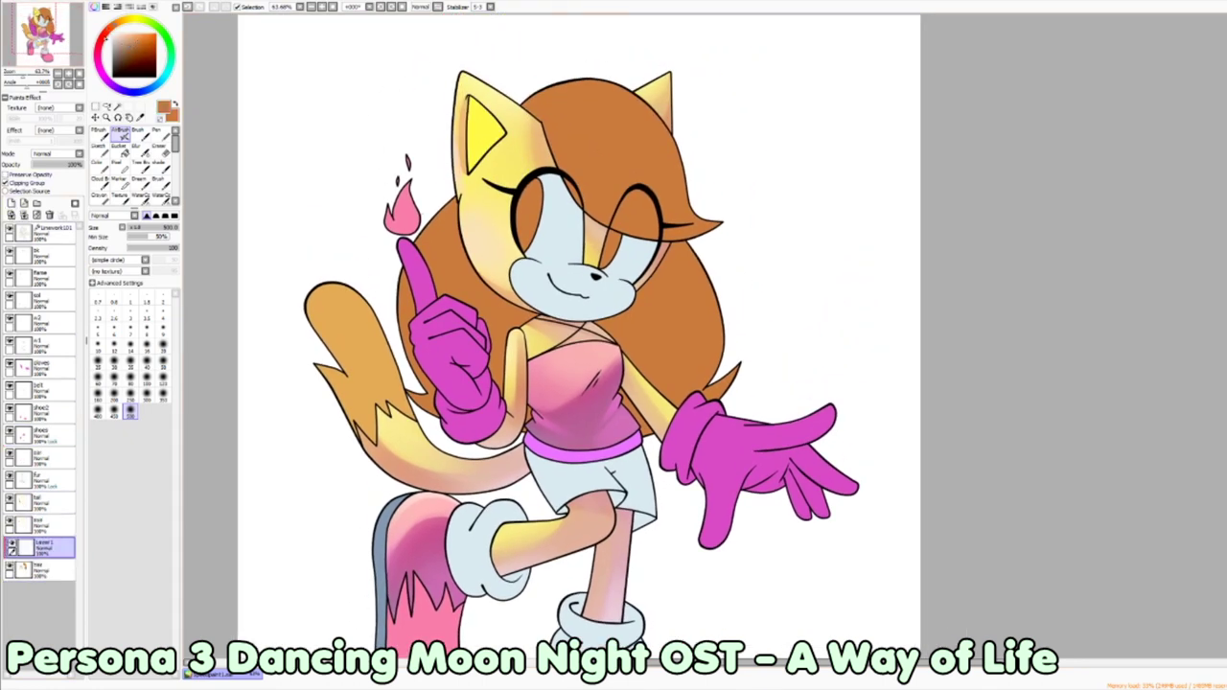
pyautogui.press('n')
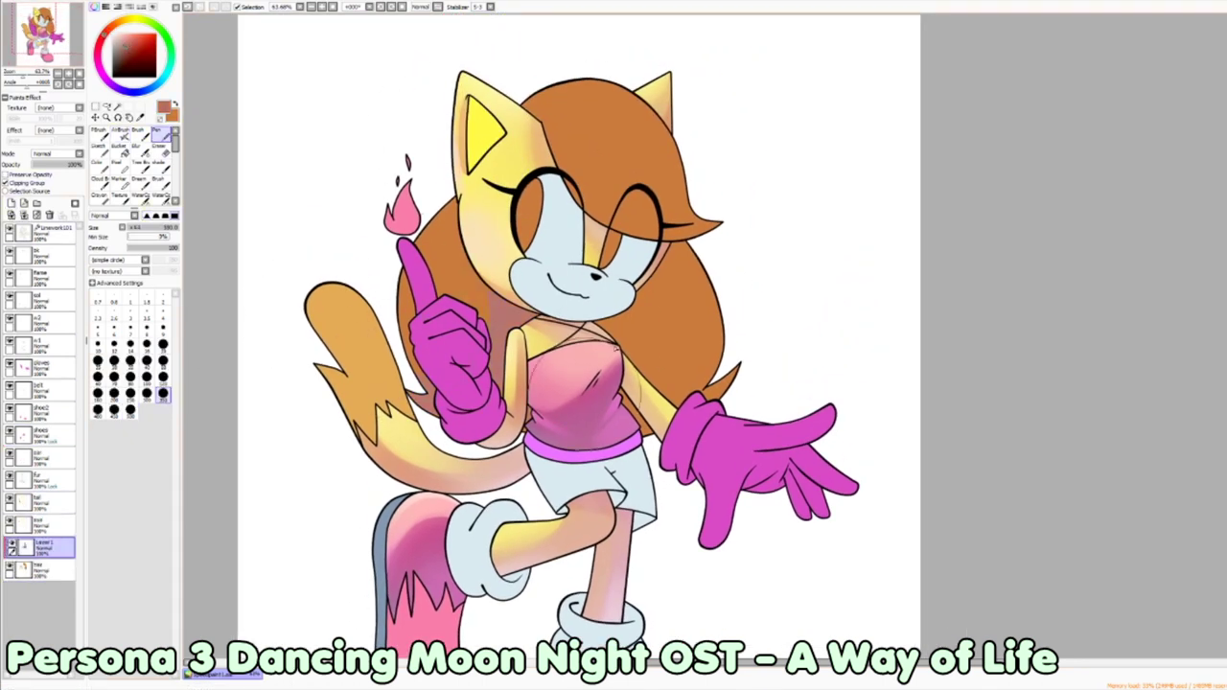
pyautogui.moveTo(480, 154)
pyautogui.mouseDown()
pyautogui.moveTo(556, 85)
pyautogui.moveTo(655, 245)
pyautogui.mouseUp()
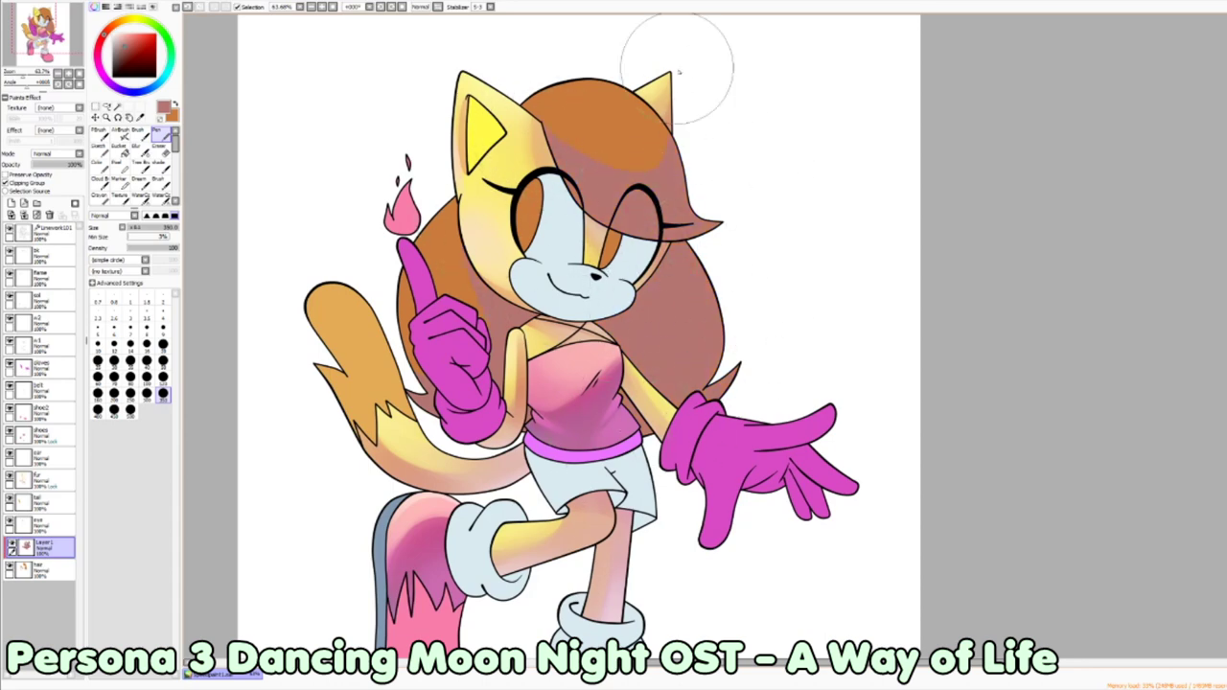
pyautogui.moveTo(698, 144); pyautogui.dragTo(731, 158)
# Step: Airbrush purple tones into the opacity-locked hair shadow and blur its edges
pyautogui.click(42, 175)
pyautogui.click(122, 131)
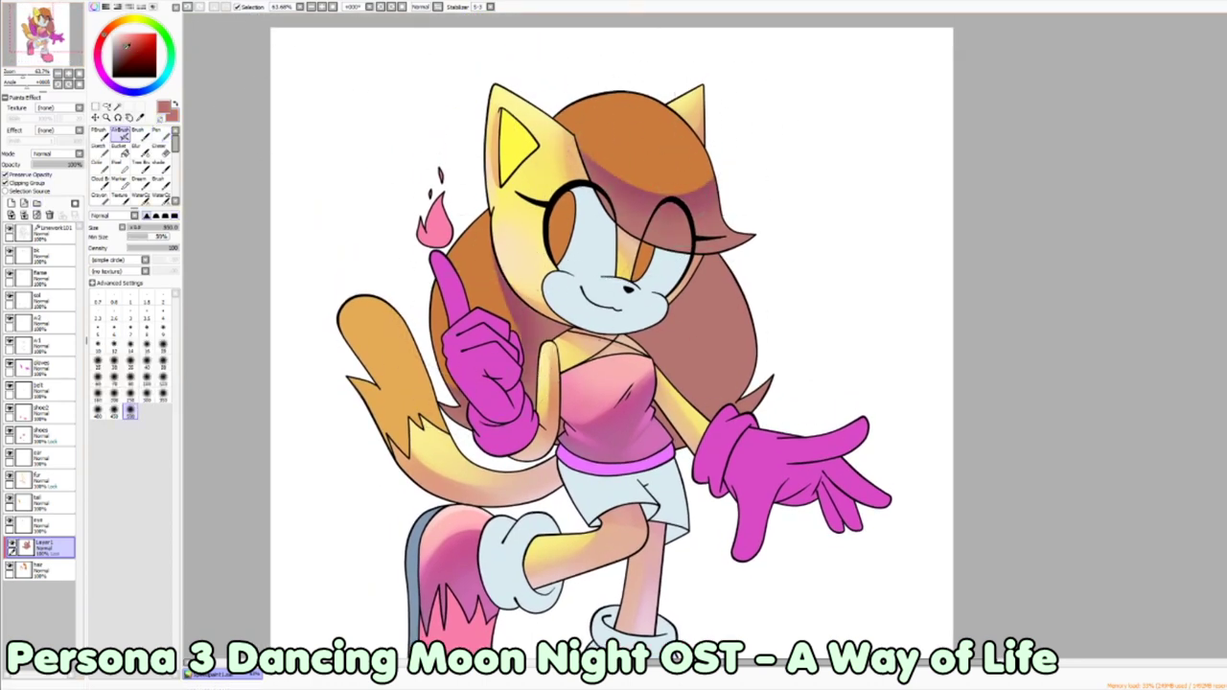
pyautogui.press('b')
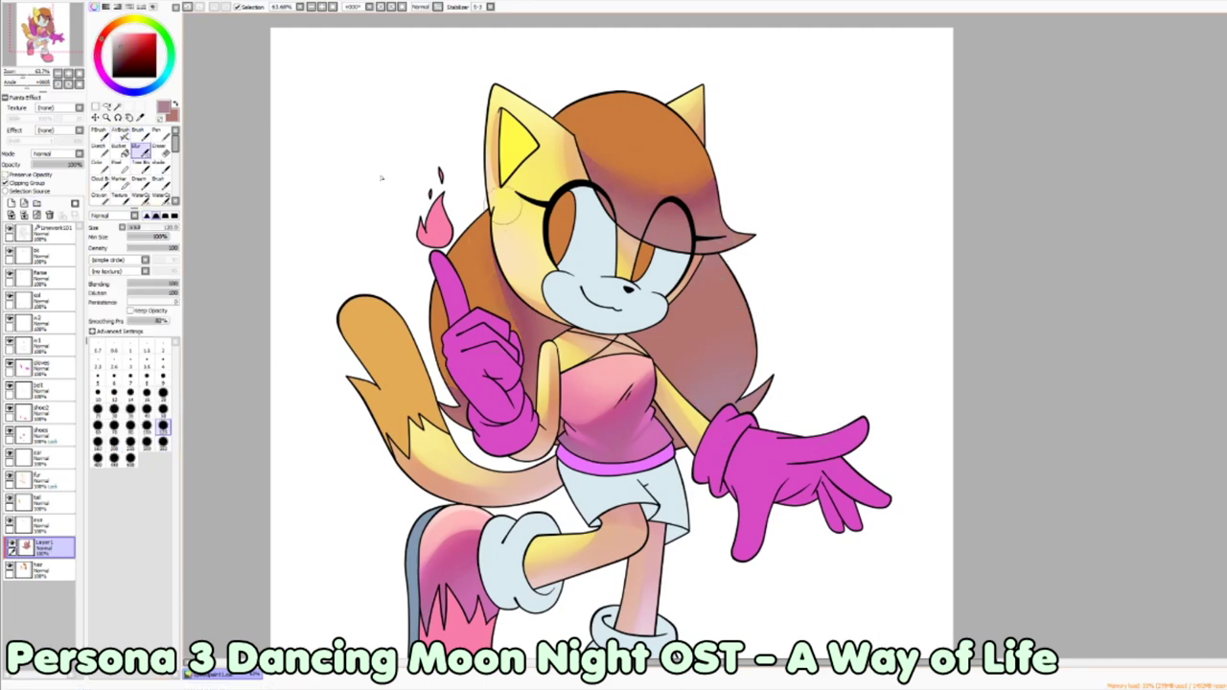
pyautogui.press('a')
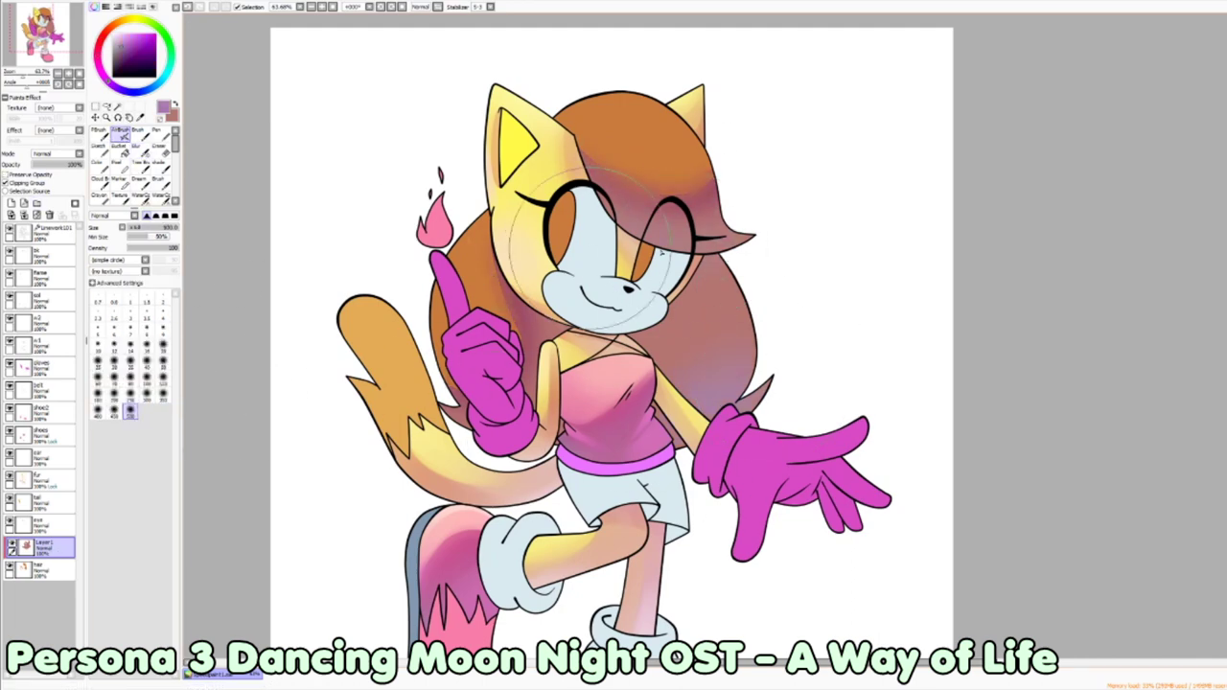
# Step: Airbrush red-brown into the hair's base colour and light orange highlights near the crown on a new clipped layer
pyautogui.click(39, 570)
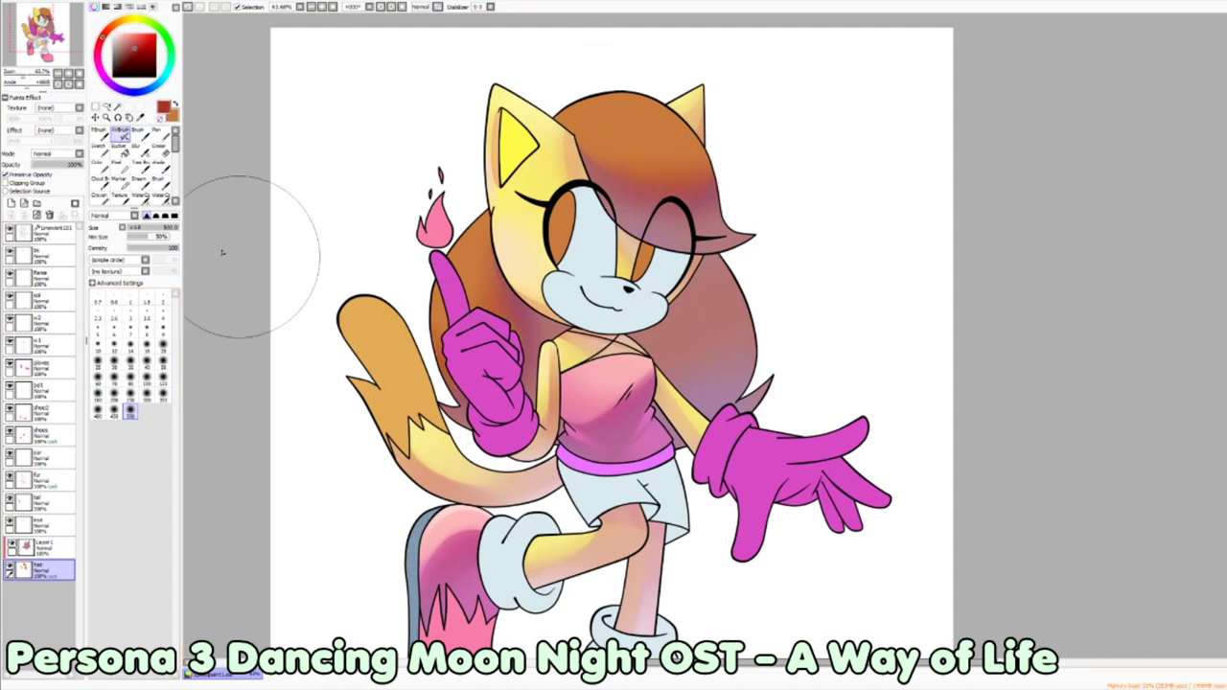
pyautogui.press('b')
pyautogui.hotkey('ctrl', 'shift', 'n')
pyautogui.press('a')
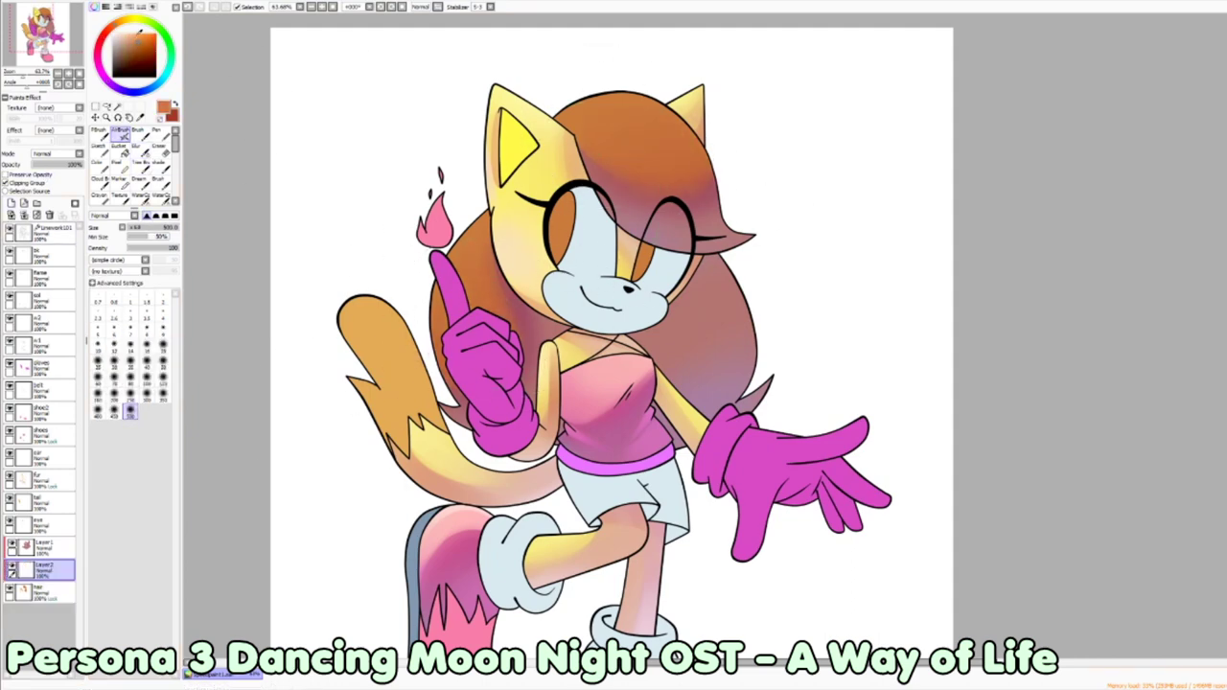
pyautogui.hotkey('ctrl', 'z')
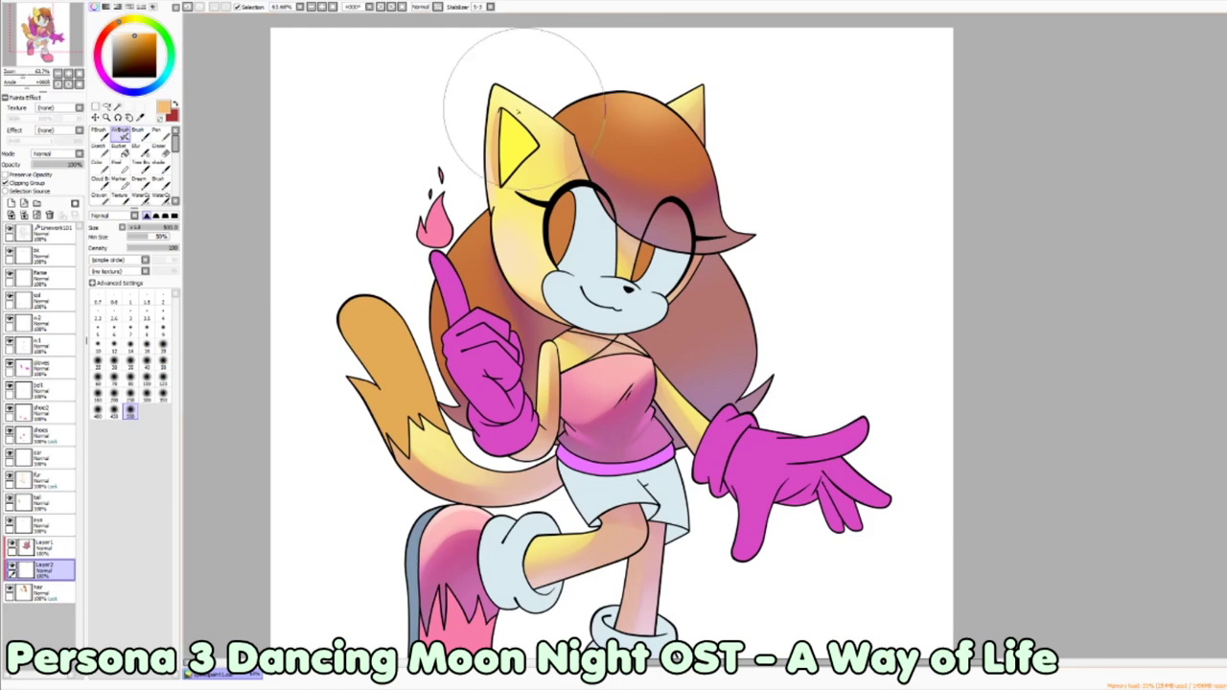
pyautogui.hotkey('ctrl', 'y')
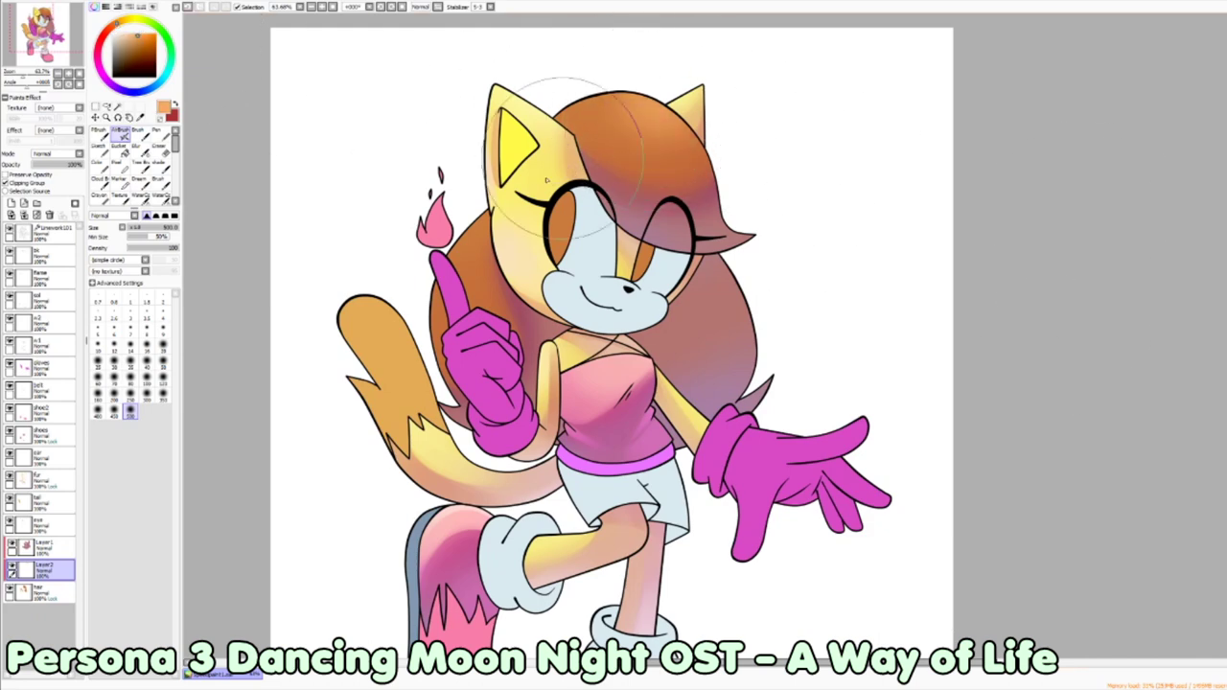
# Step: Blur the crown highlights, paint a light orange band along the fringe's lower edge on a new clipped layer, and blend it
pyautogui.press('b')
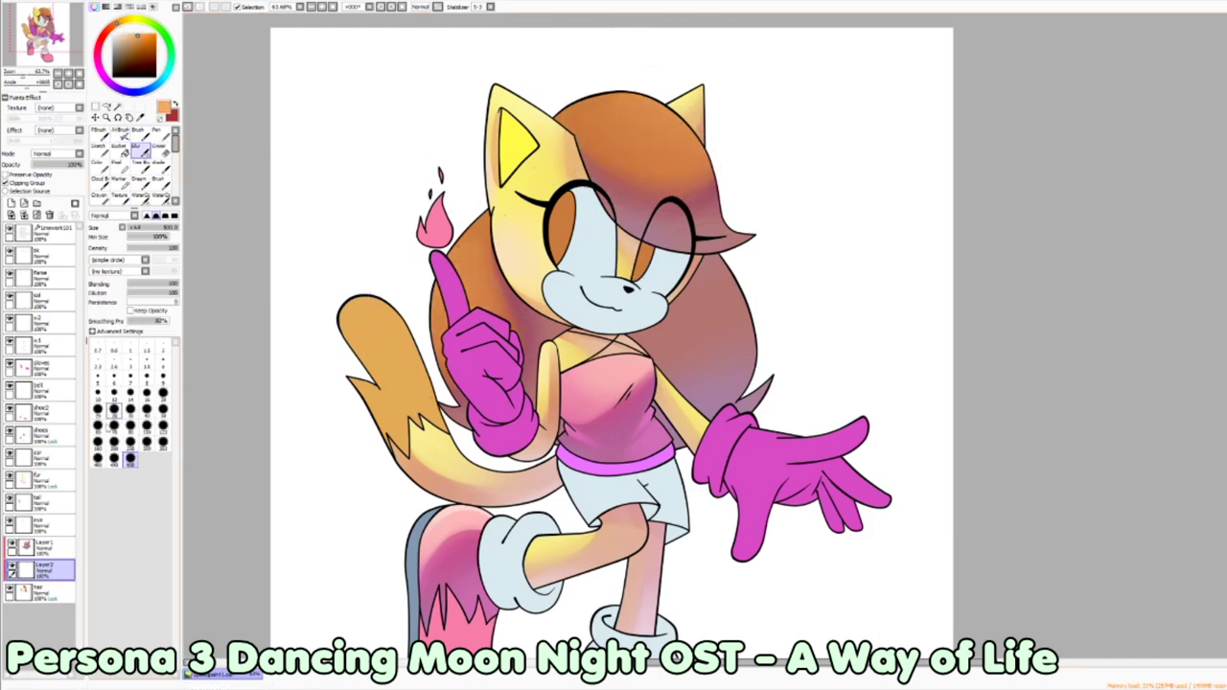
pyautogui.click(10, 204)
pyautogui.click(137, 130)
pyautogui.click(163, 414)
pyautogui.click(6, 183)
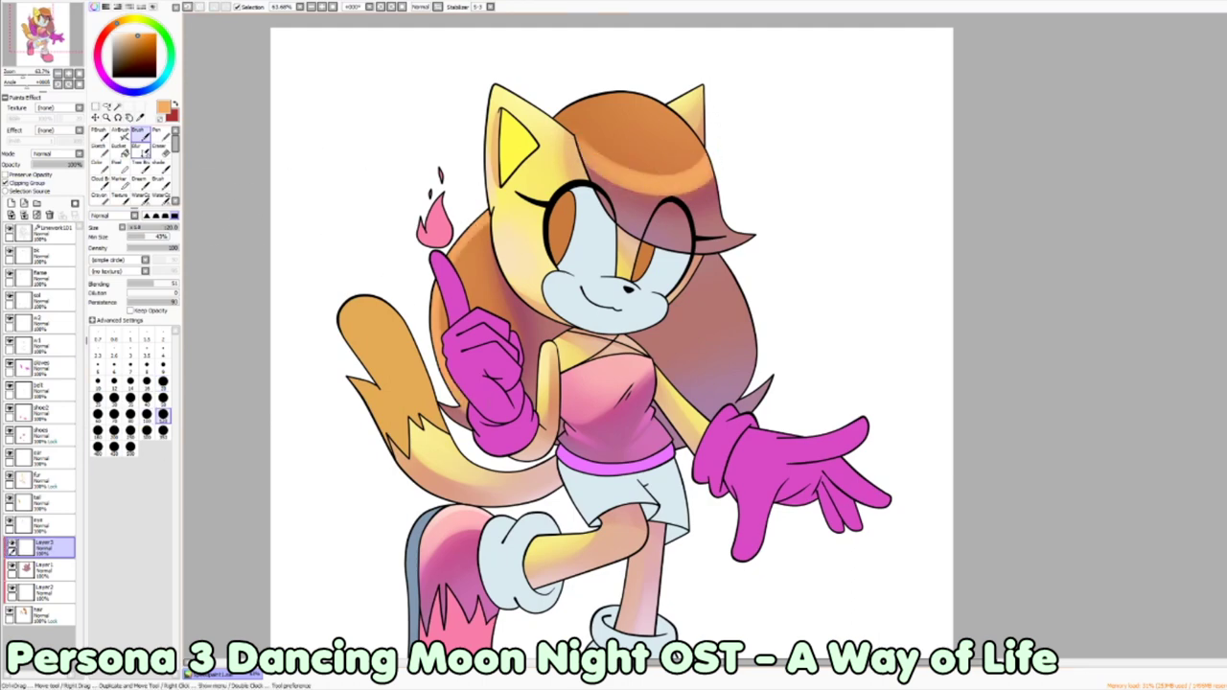
pyautogui.press('b')
pyautogui.hotkey('ctrl', 'z')
pyautogui.hotkey('ctrl', 'z')
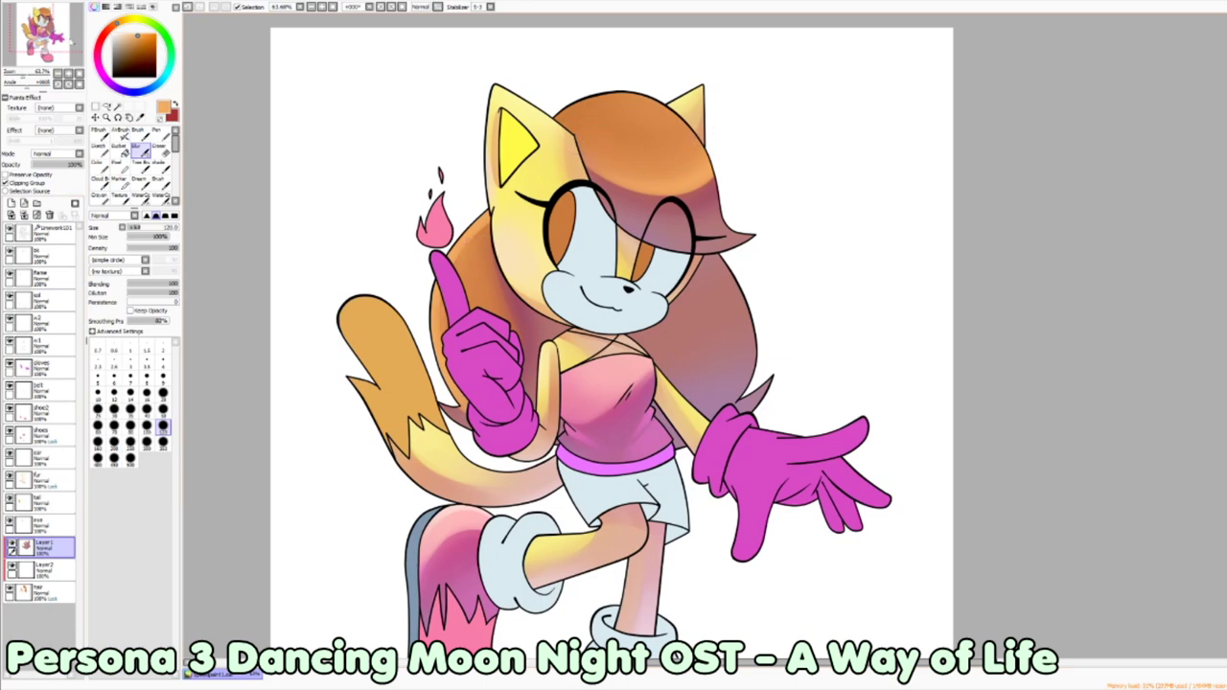
# Step: Airbrush red-brown and pale lilac accents over the hair on a clipped layer above the shading, and blur them
pyautogui.scroll(-2, 614, 346)
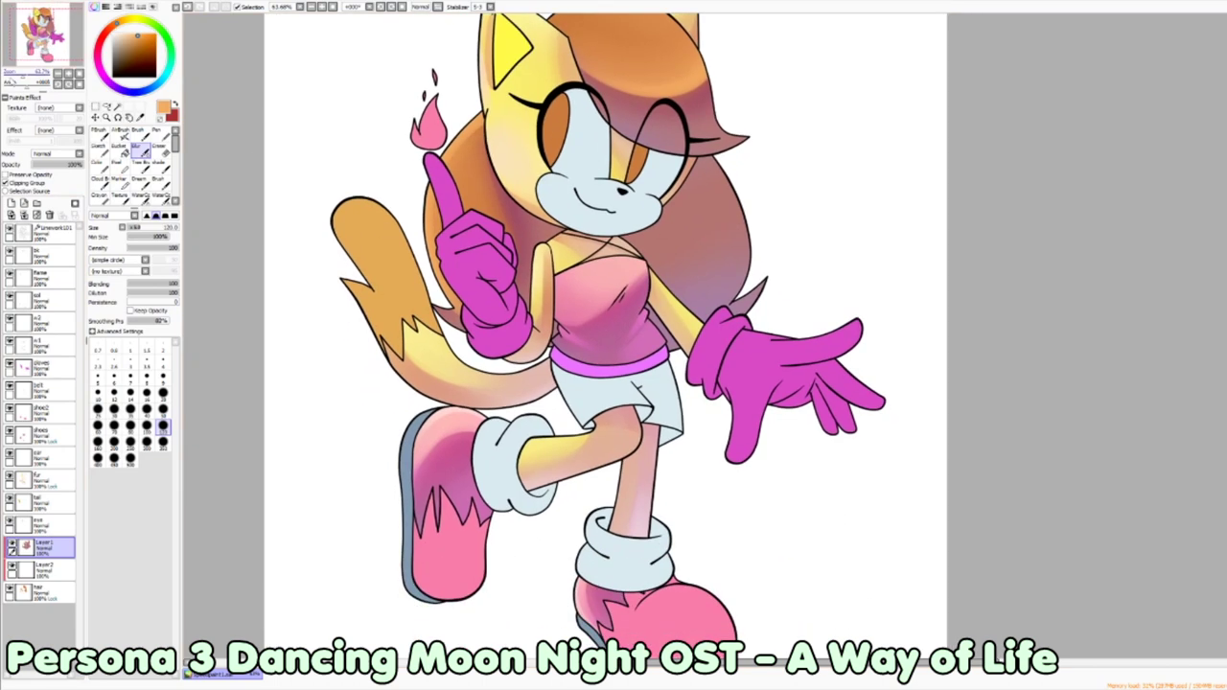
pyautogui.scroll(1, 487, 222)
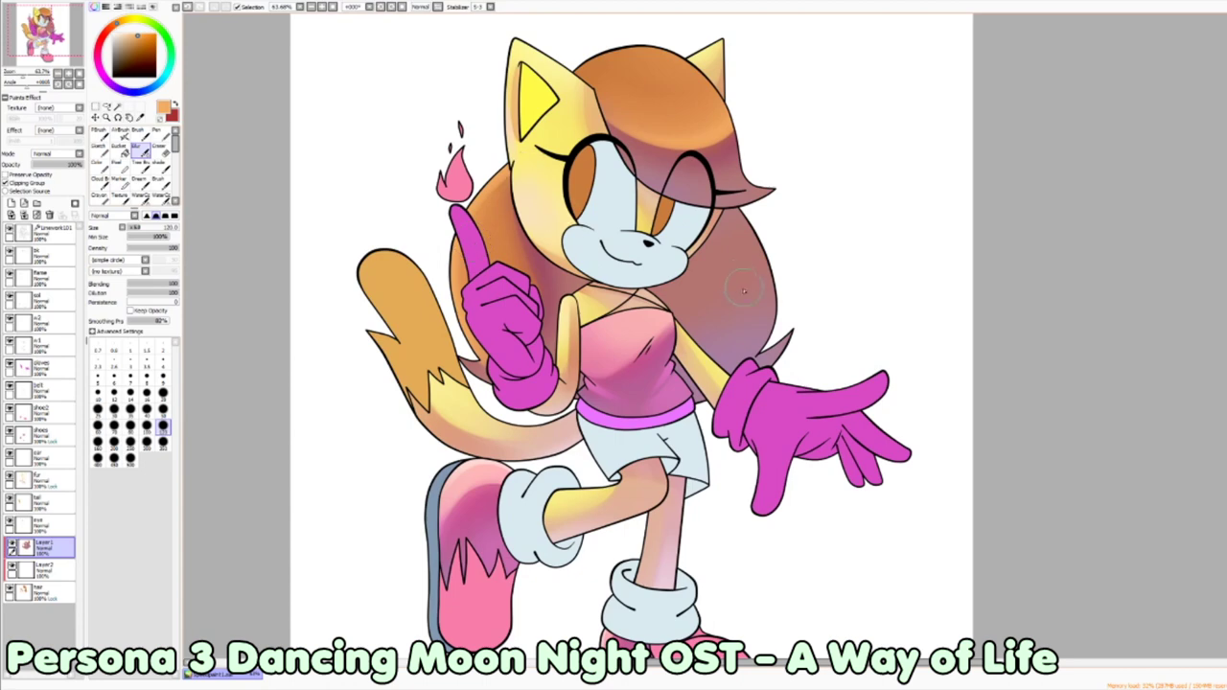
pyautogui.press('a')
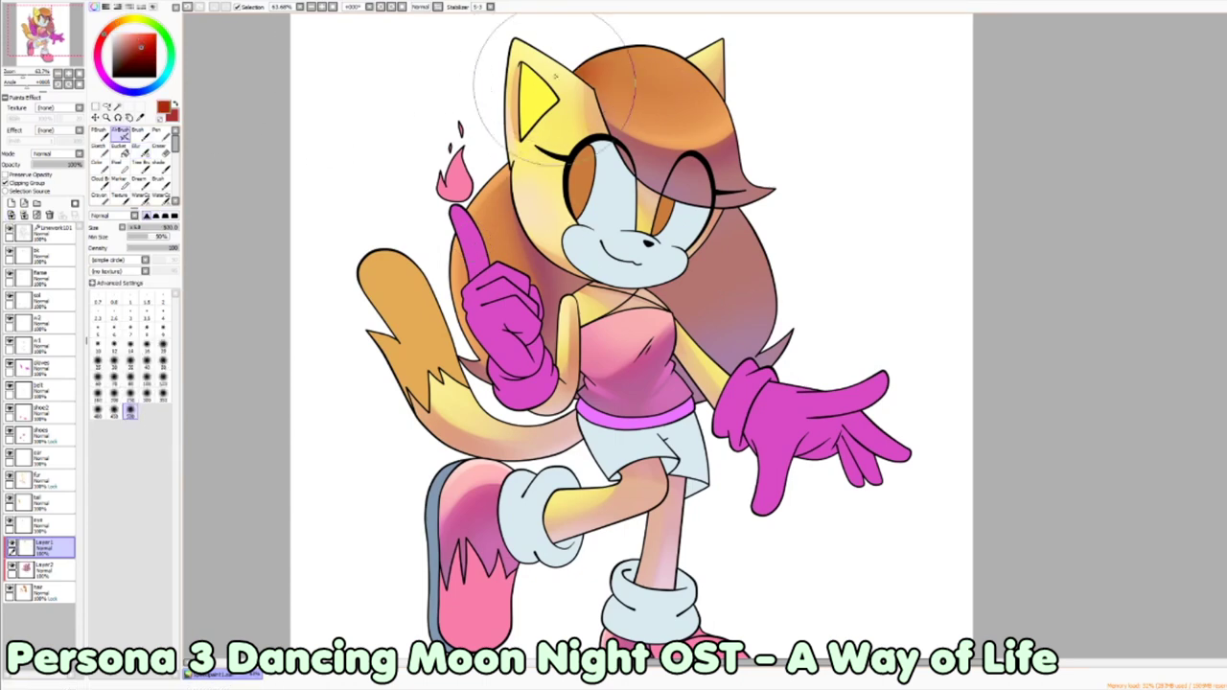
pyautogui.click(144, 146)
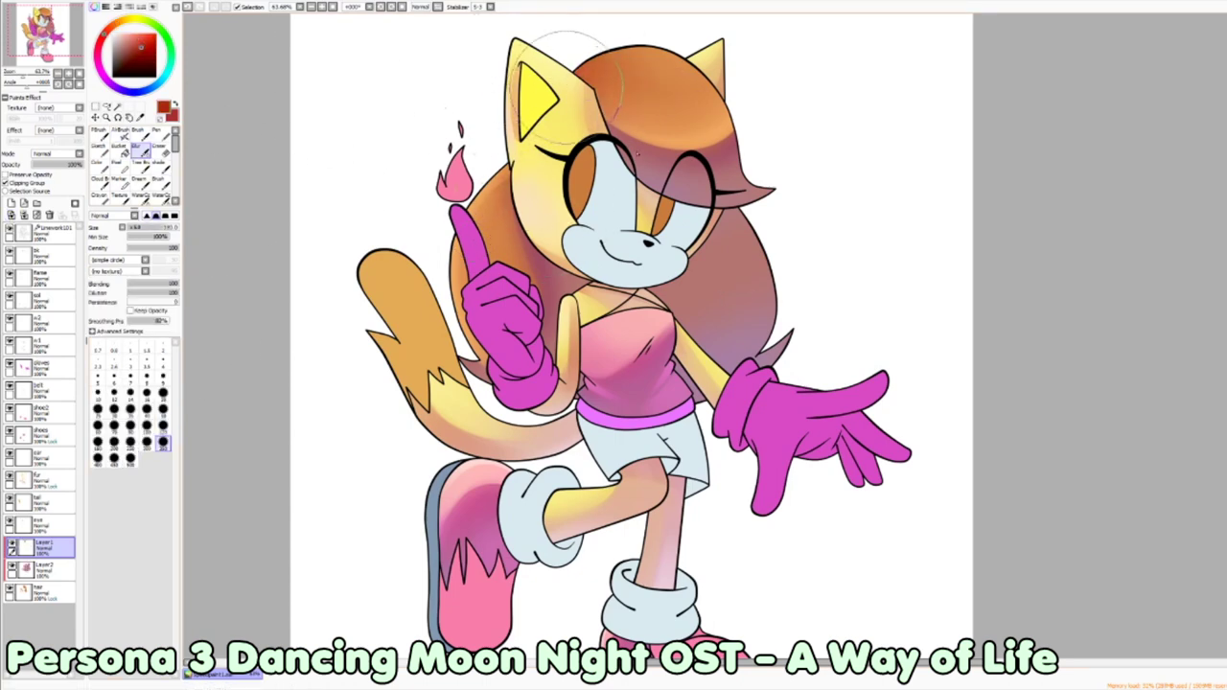
pyautogui.press('a')
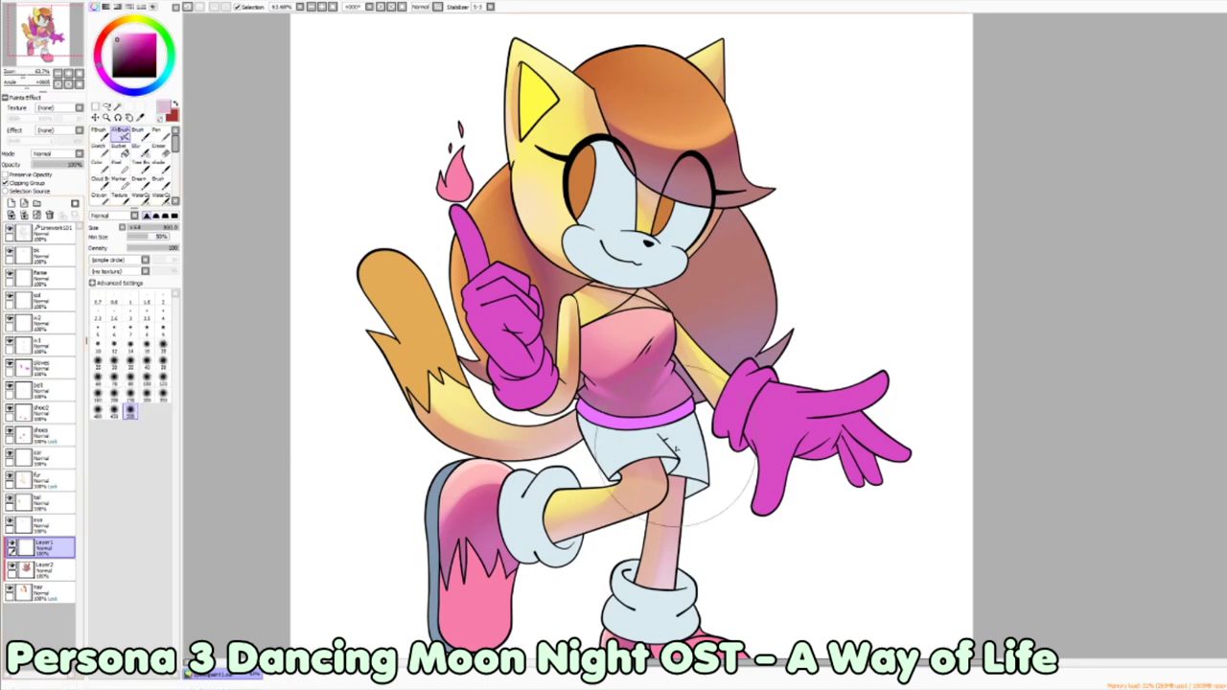
pyautogui.press('b')
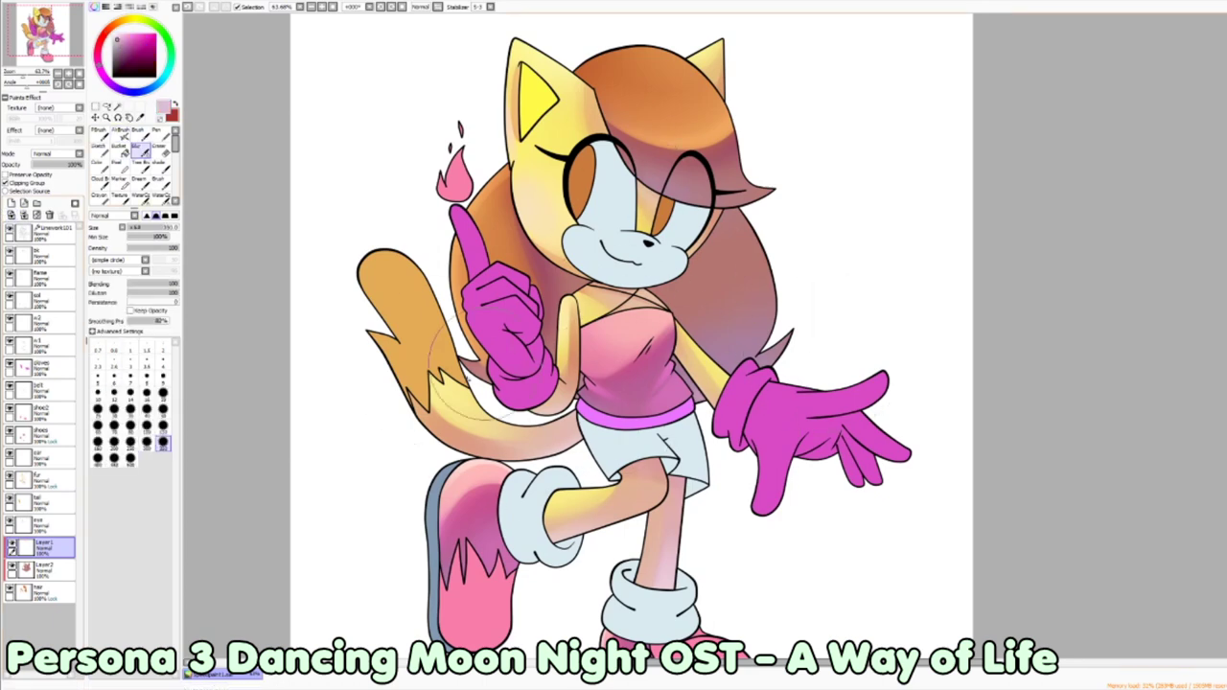
pyautogui.moveTo(669, 247); pyautogui.dragTo(656, 235)
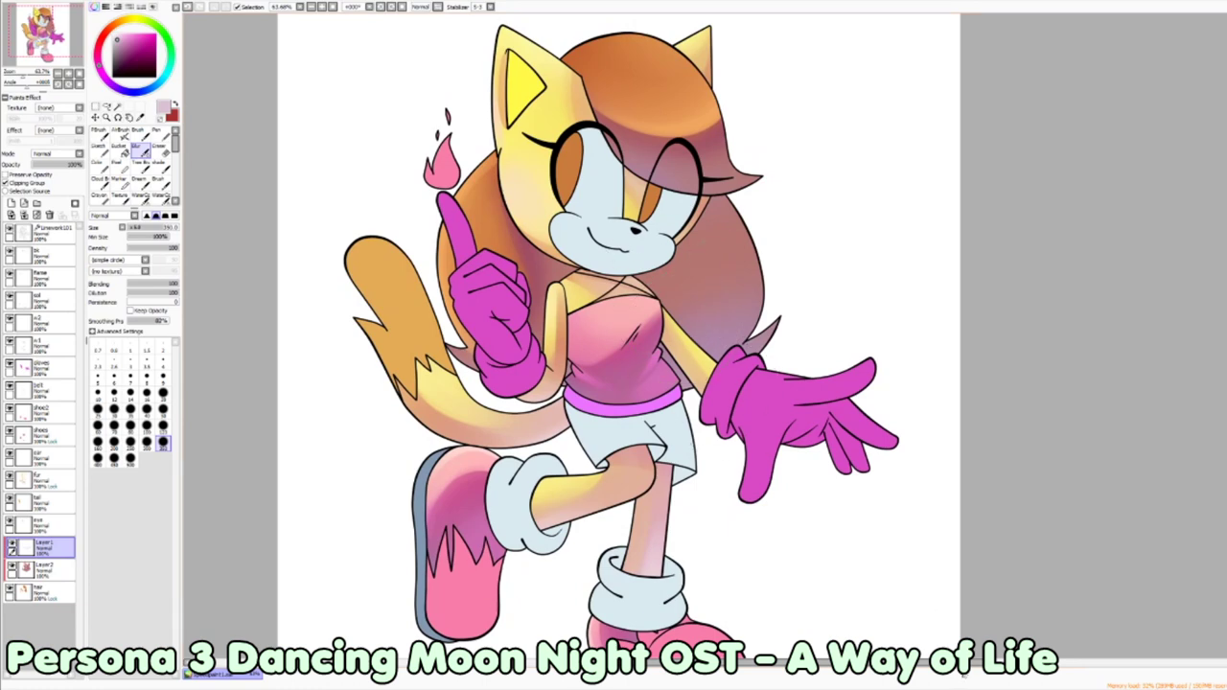
# Step: Paint soft, pale pinkish reflected light along the long back hair's outer edge, blur it and merge the hair shading
pyautogui.press('n')
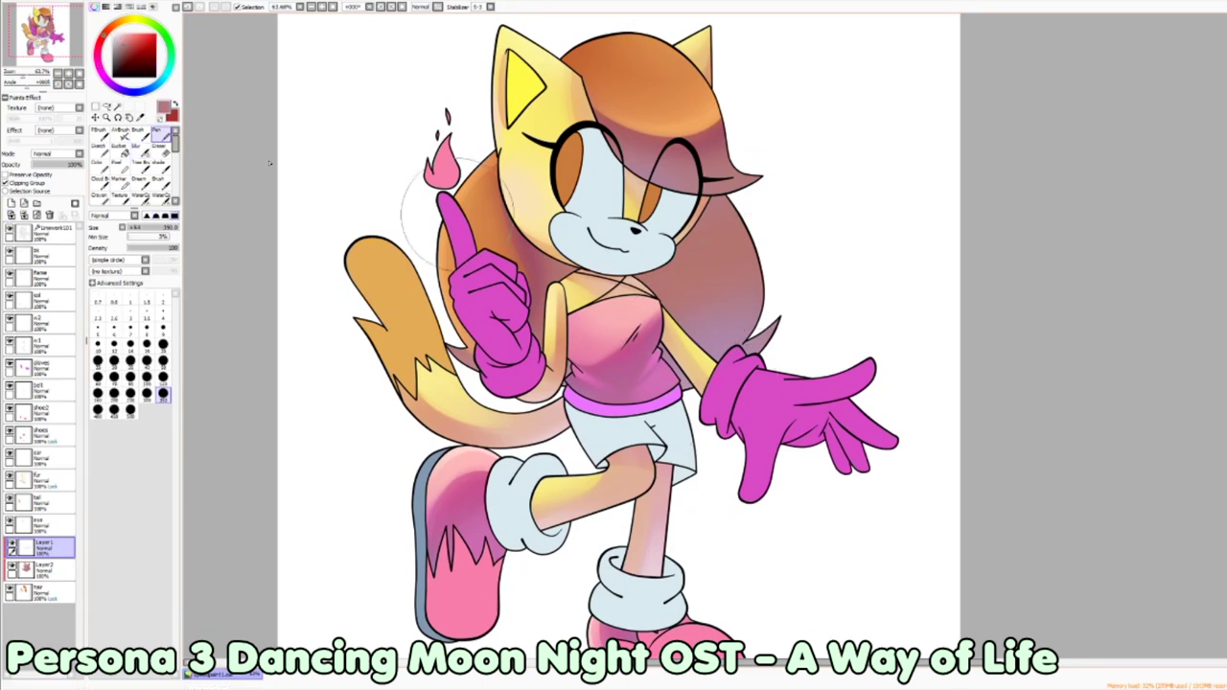
pyautogui.press('[')
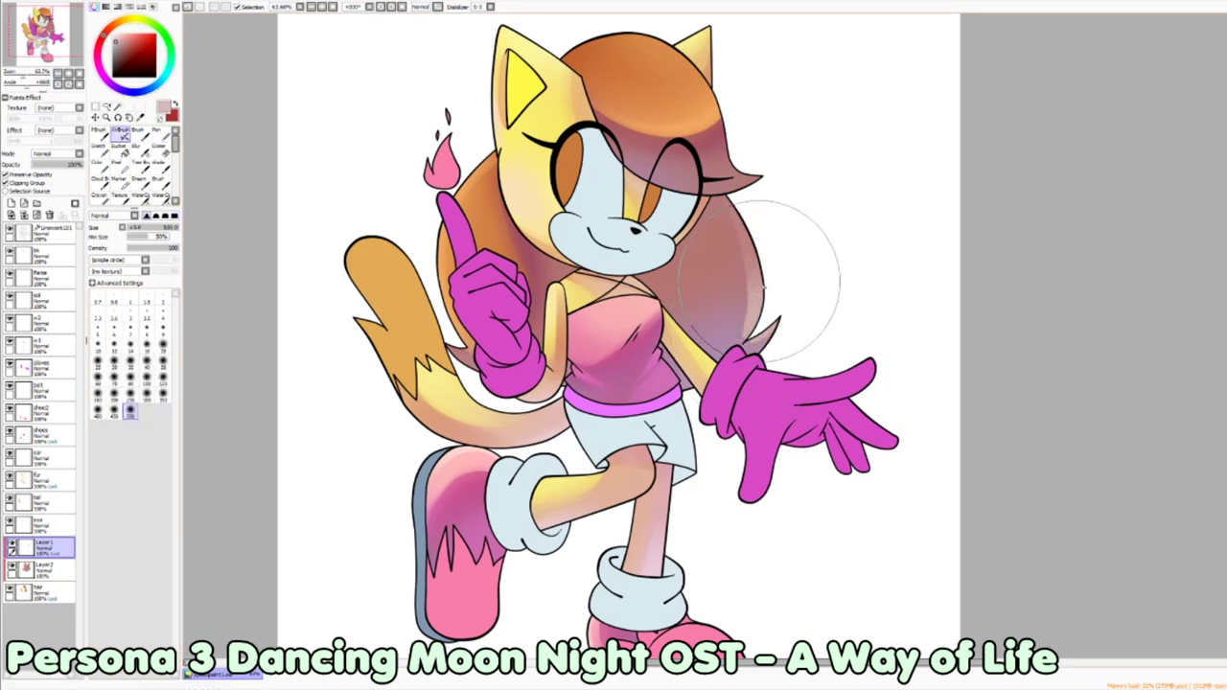
pyautogui.press('v')
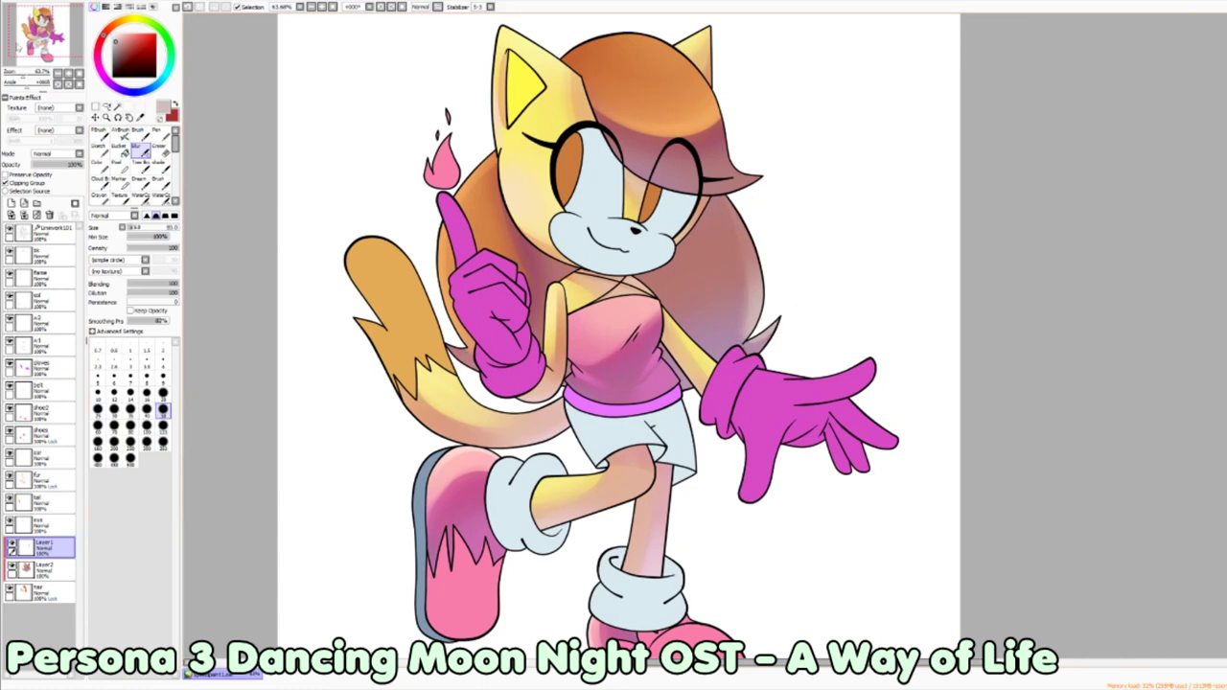
pyautogui.hotkey('ctrl', 'e')
# Step: Add a layer clipped to the eye colour and airbrush red-brown and purple shading into the upper irises
pyautogui.scroll(3, 614, 336)
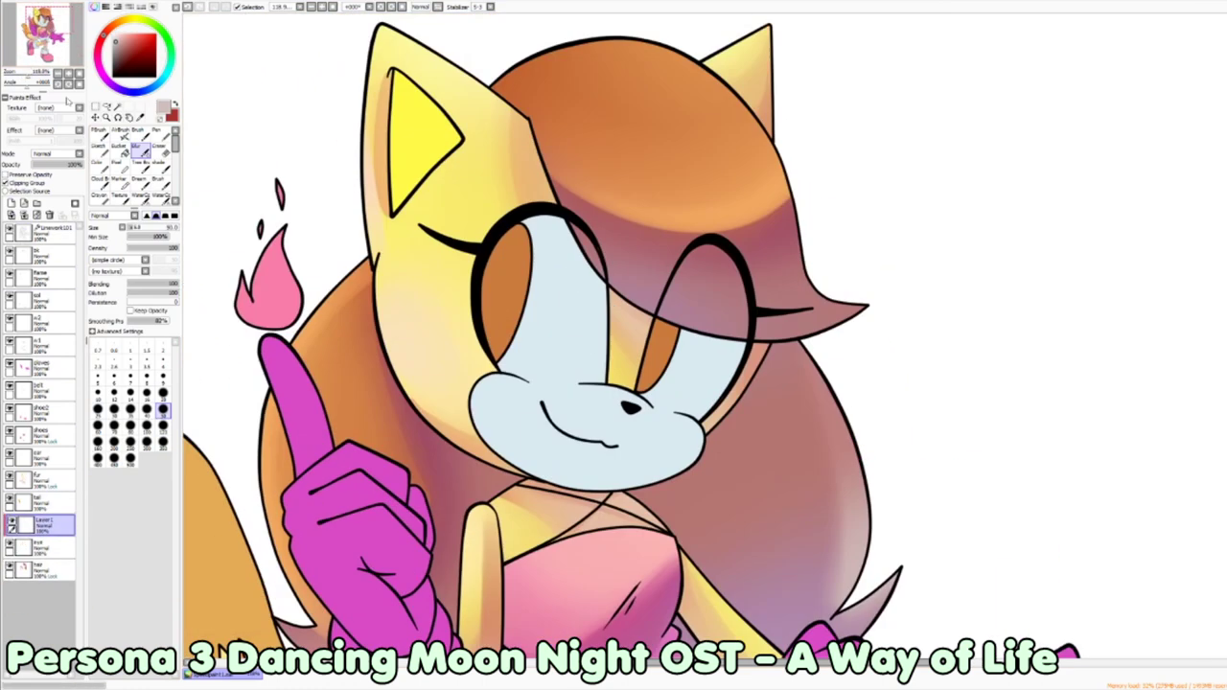
pyautogui.click(134, 53)
pyautogui.click(120, 130)
pyautogui.moveTo(451, 326)
pyautogui.mouseDown()
pyautogui.moveTo(528, 225)
pyautogui.moveTo(671, 187)
pyautogui.moveTo(518, 240)
pyautogui.moveTo(680, 183)
pyautogui.moveTo(575, 307)
pyautogui.mouseUp()
pyautogui.keyDown('alt'); pyautogui.click(429, 252); pyautogui.keyUp('alt')
pyautogui.keyDown('alt'); pyautogui.click(710, 192); pyautogui.keyUp('alt')
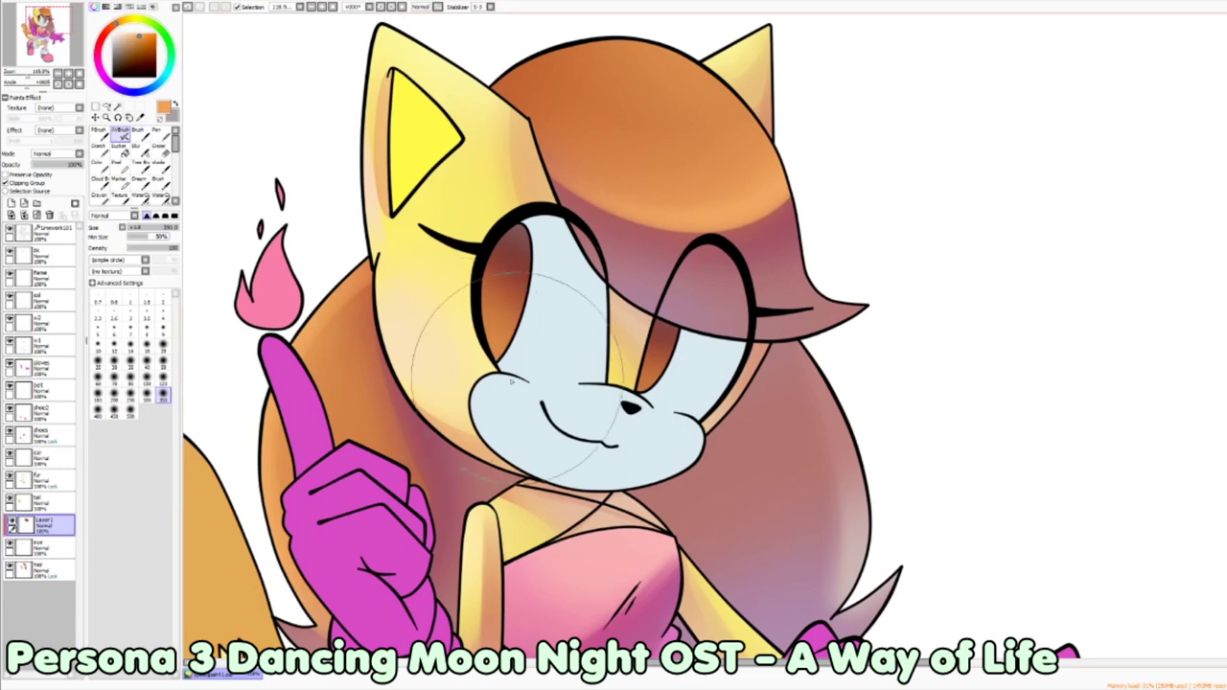
pyautogui.keyDown('alt'); pyautogui.click(661, 321); pyautogui.keyUp('alt')
pyautogui.moveTo(479, 287)
pyautogui.mouseDown()
pyautogui.moveTo(523, 240)
pyautogui.moveTo(499, 278)
pyautogui.mouseUp()
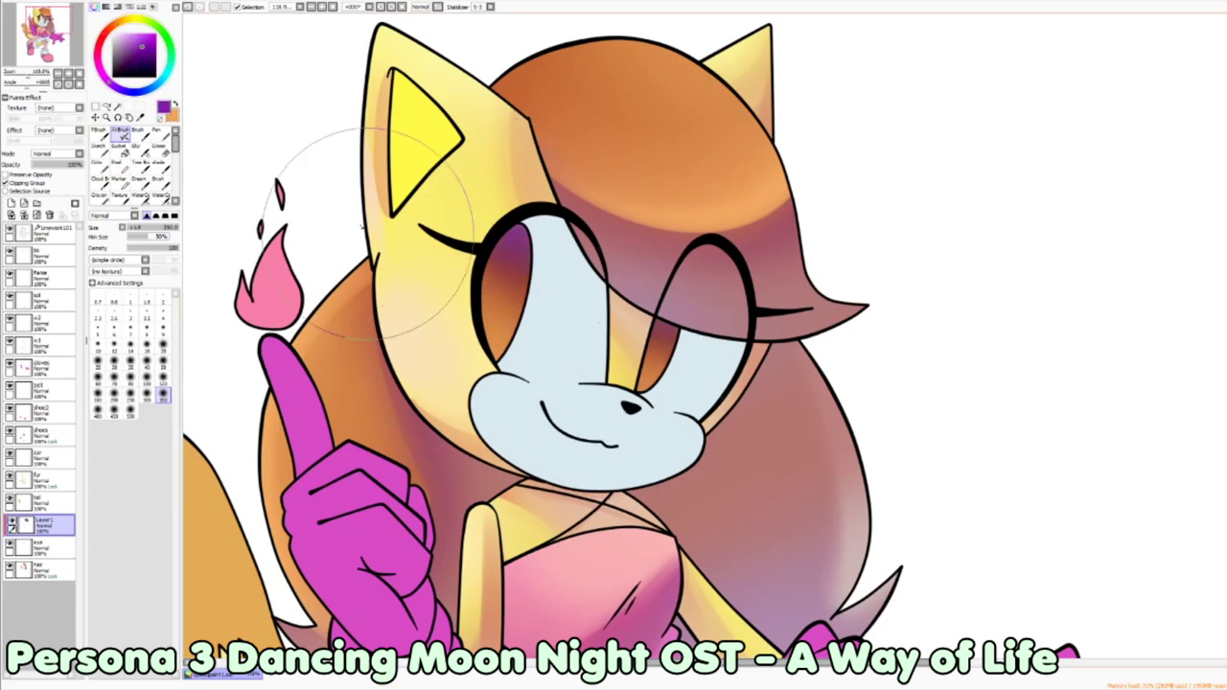
pyautogui.press('b')
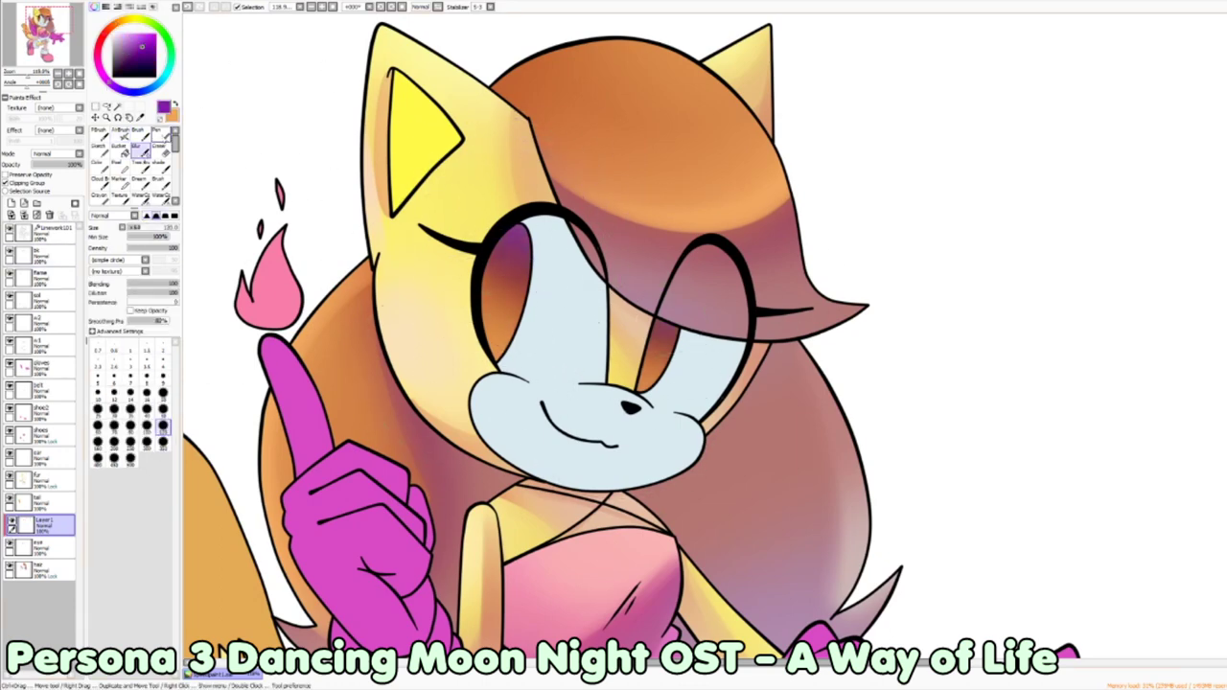
# Step: Paint small, pale cream highlights with the Pen at the lower edge of both irises
pyautogui.press('n')
pyautogui.keyDown('alt'); pyautogui.click(489, 336); pyautogui.keyUp('alt')
pyautogui.moveTo(461, 307); pyautogui.dragTo(518, 369)
pyautogui.moveTo(614, 374)
pyautogui.mouseDown()
pyautogui.moveTo(672, 412)
pyautogui.moveTo(662, 422)
pyautogui.mouseUp()
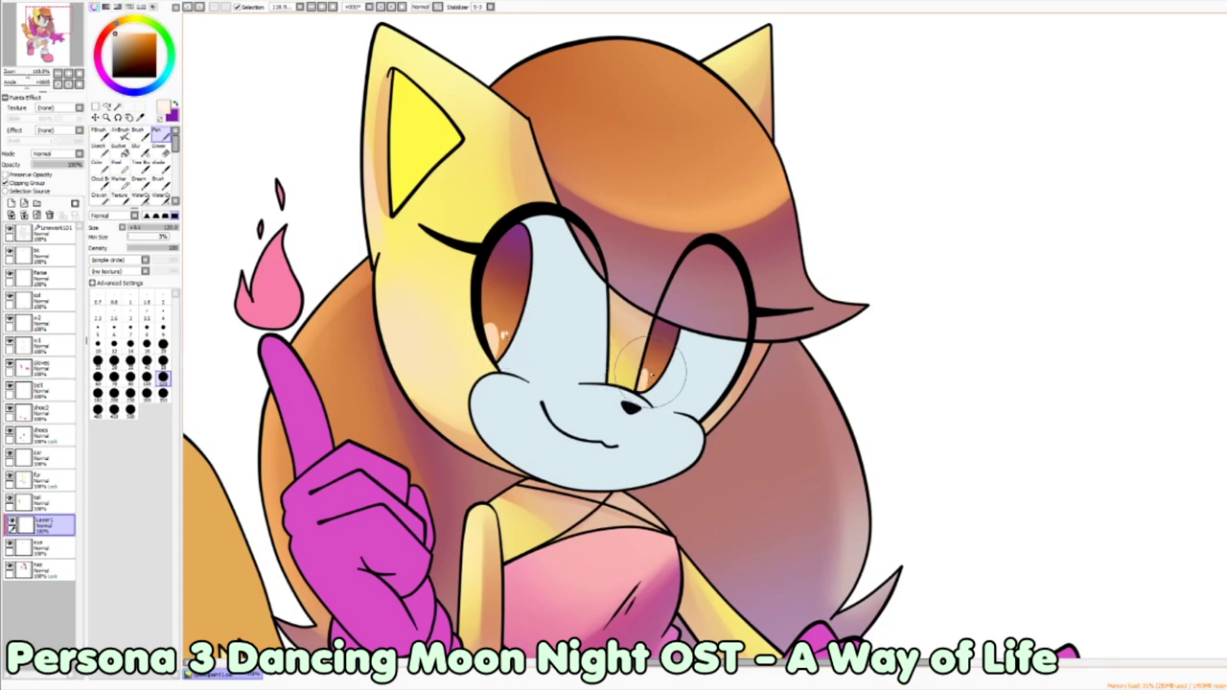
# Step: Paint dark maroon oval pupils in both irises, using Transform to adjust the shape in the larger eye
pyautogui.keyDown('alt'); pyautogui.click(480, 247); pyautogui.keyUp('alt')
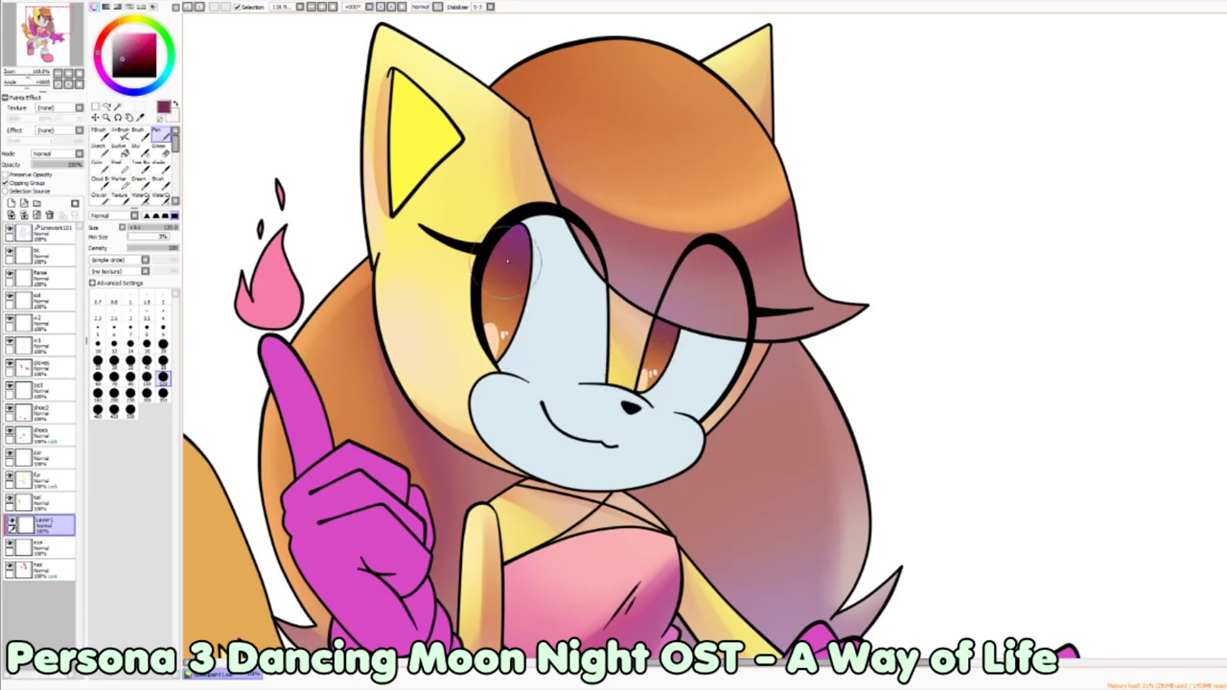
pyautogui.moveTo(498, 306)
pyautogui.mouseDown()
pyautogui.moveTo(505, 259)
pyautogui.moveTo(484, 283)
pyautogui.mouseUp()
pyautogui.hotkey('ctrl', 't')
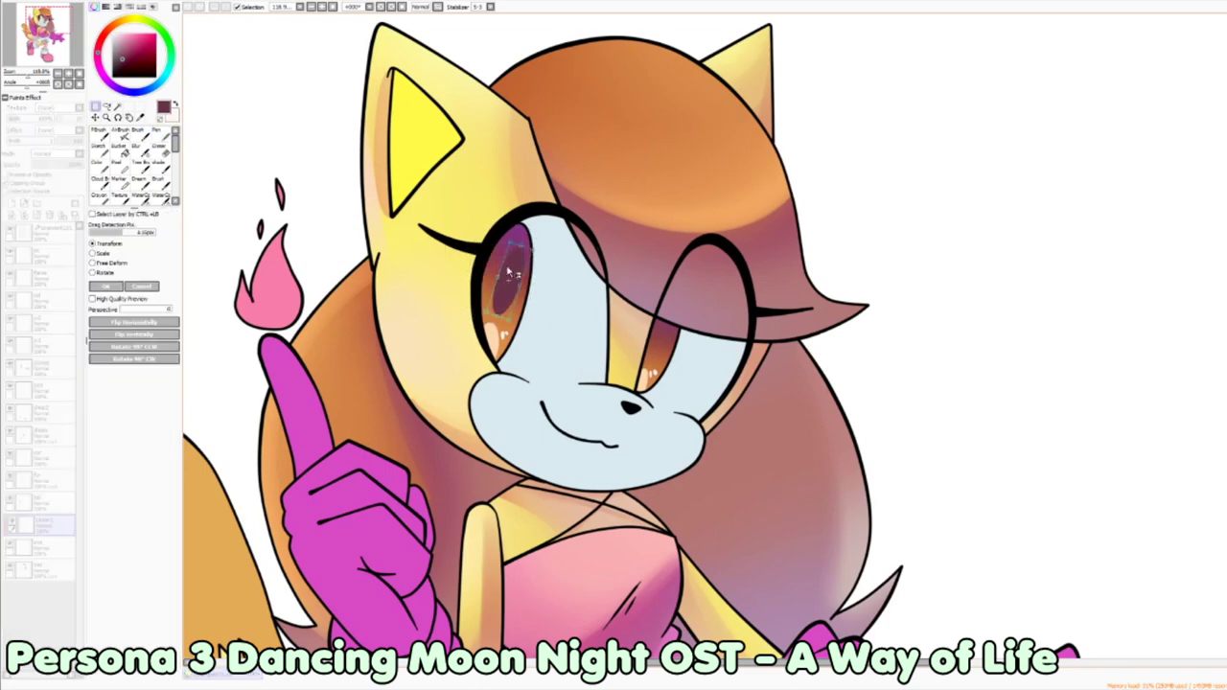
pyautogui.press('Return')
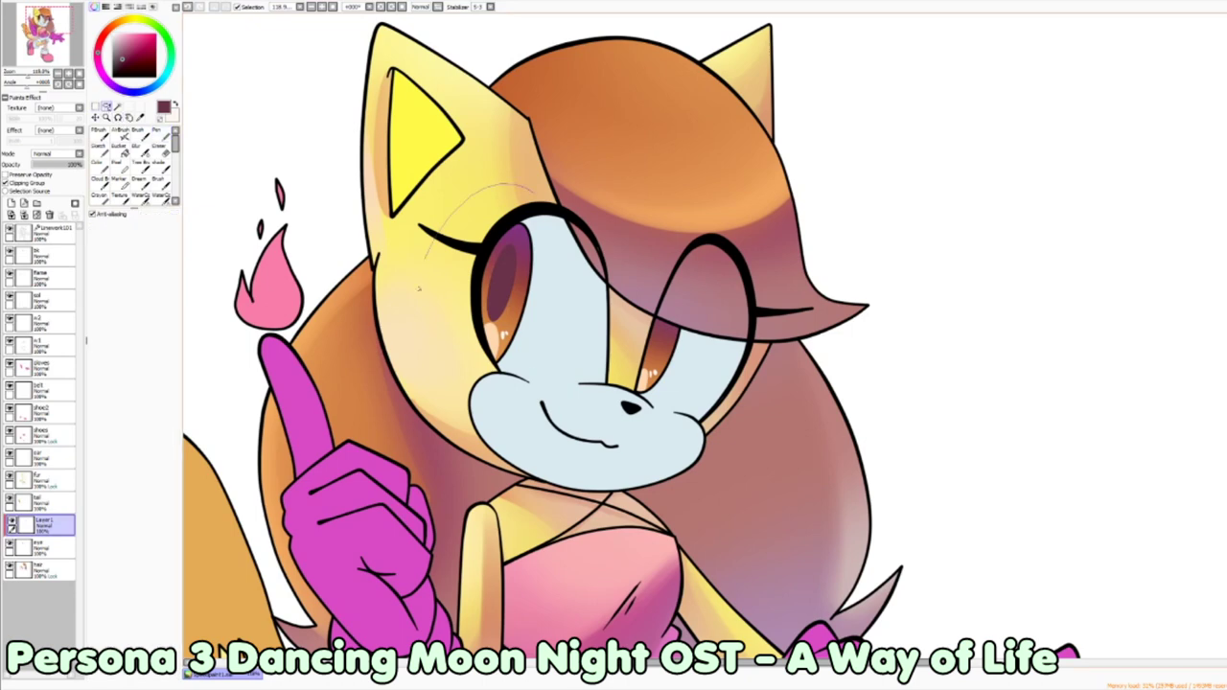
pyautogui.moveTo(659, 292); pyautogui.dragTo(662, 343)
pyautogui.hotkey('ctrl', 'z')
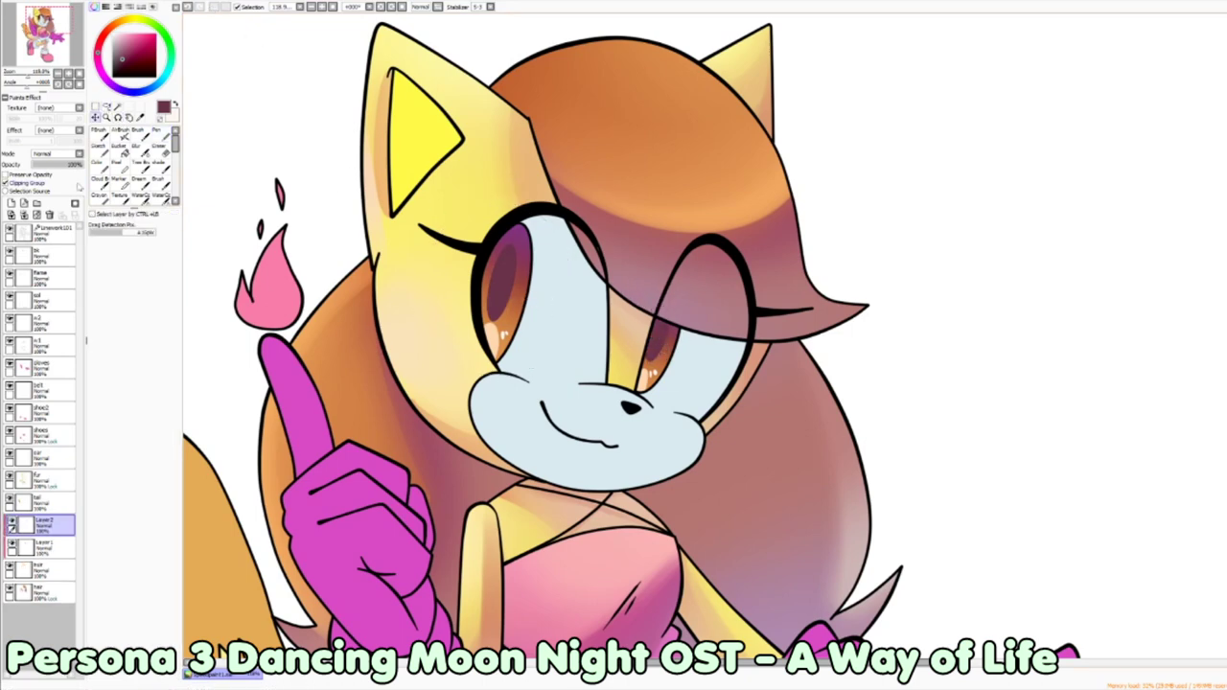
# Step: Give the merged pupils a Fringe effect and airbrush near-black and muted maroon shading inside them with opacity preserved
pyautogui.hotkey('ctrl', 'e')
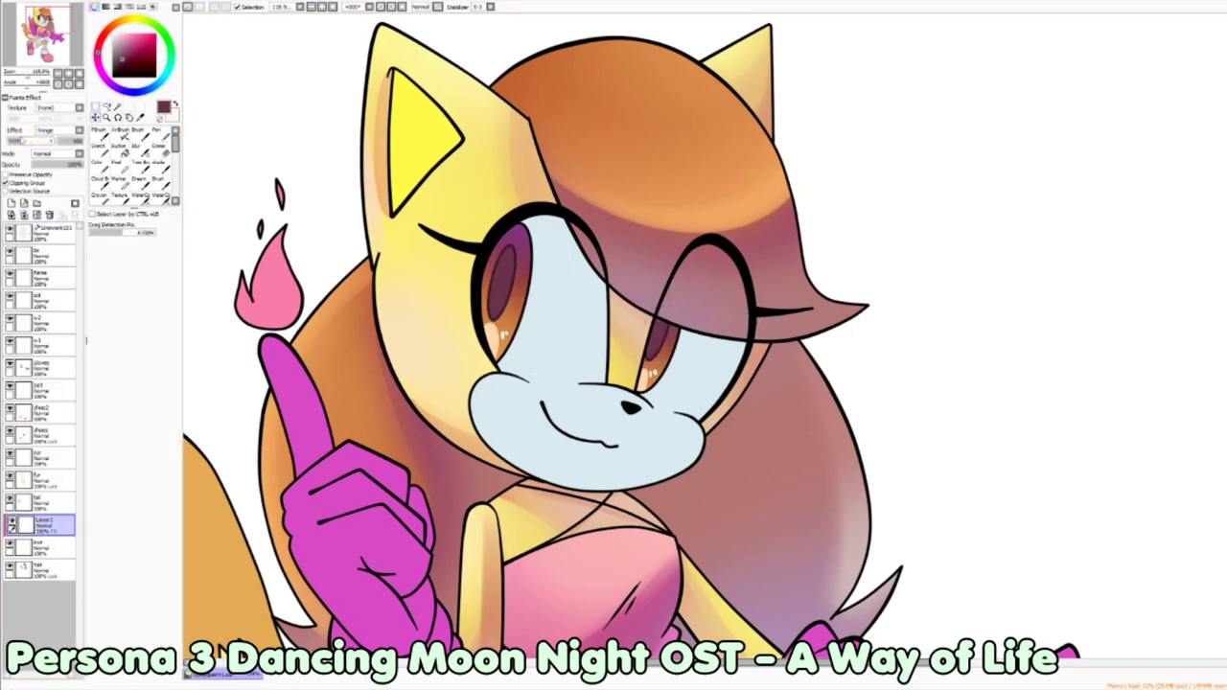
pyautogui.press('v')
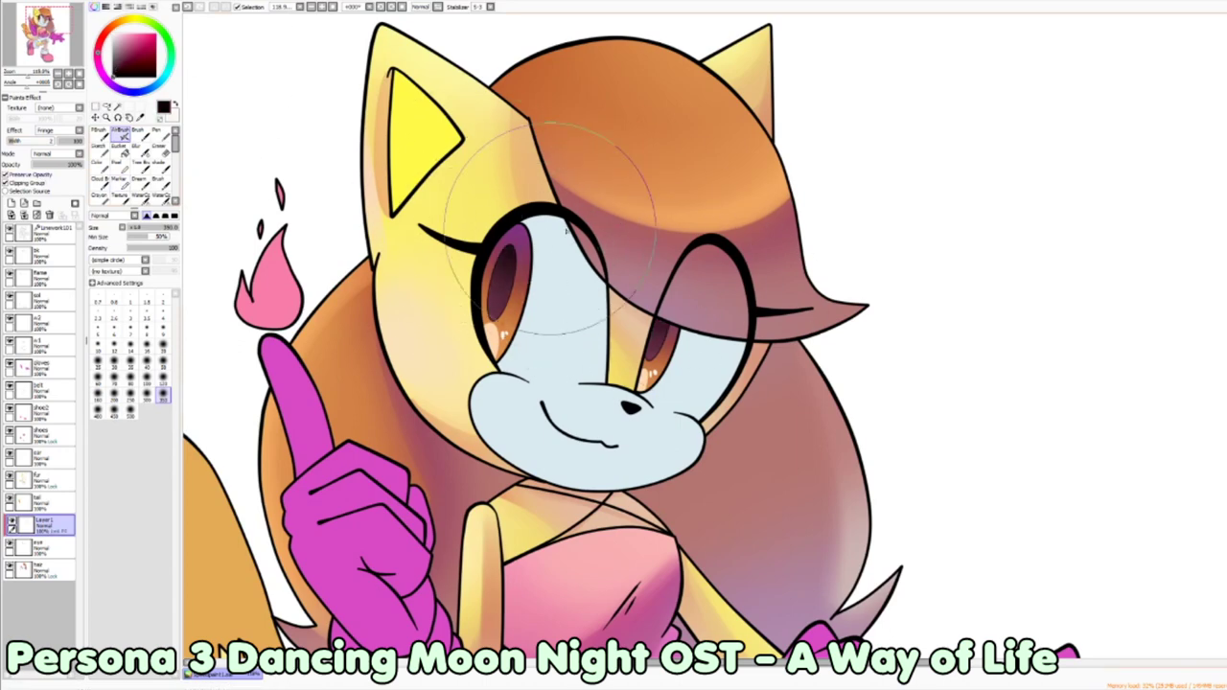
pyautogui.scroll(-1, 240, 161)
pyautogui.click(157, 135)
pyautogui.press('v')
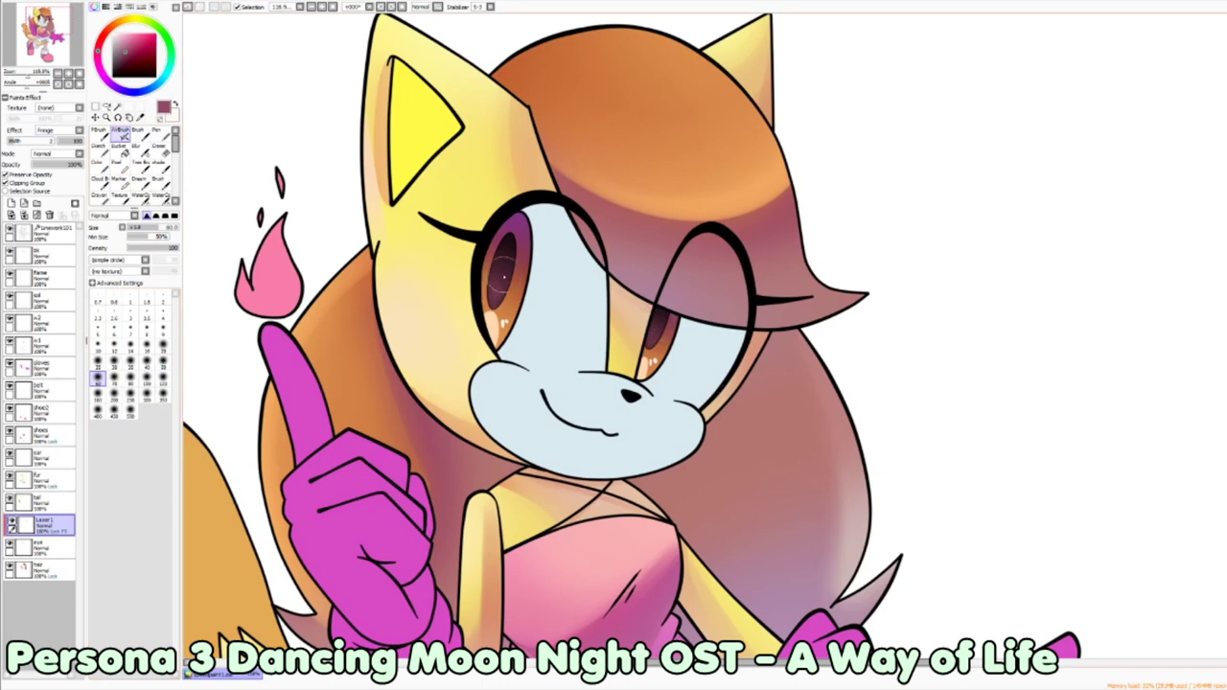
pyautogui.click(24, 204)
# Step: Add a layer clipped to the tail colour and paint a muted brown shadow on the orange tail tip
pyautogui.press('n')
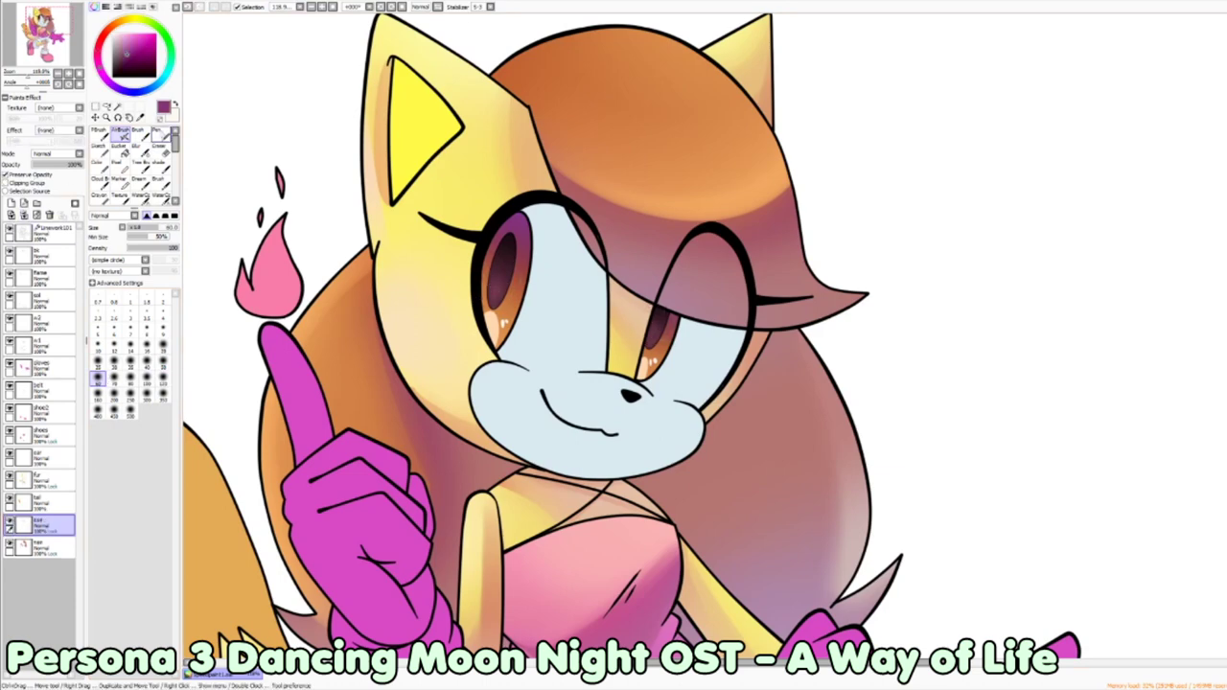
pyautogui.moveTo(38, 71)
pyautogui.mouseDown()
pyautogui.moveTo(19, 71)
pyautogui.moveTo(31, 71)
pyautogui.mouseUp()
pyautogui.click(12, 203)
pyautogui.keyDown('alt'); pyautogui.click(306, 264); pyautogui.keyUp('alt')
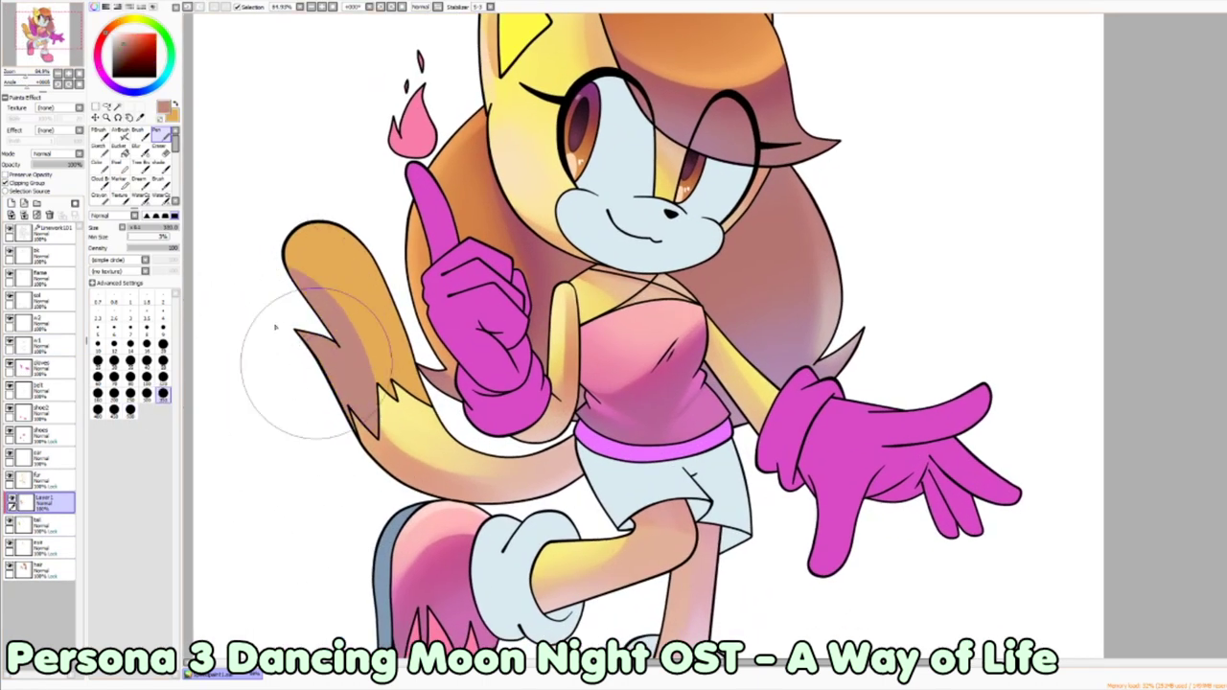
# Step: Airbrush reddish and pale tones into the opacity-locked tail shadow and blur its edge
pyautogui.press('v')
pyautogui.moveTo(252, 240); pyautogui.dragTo(321, 378)
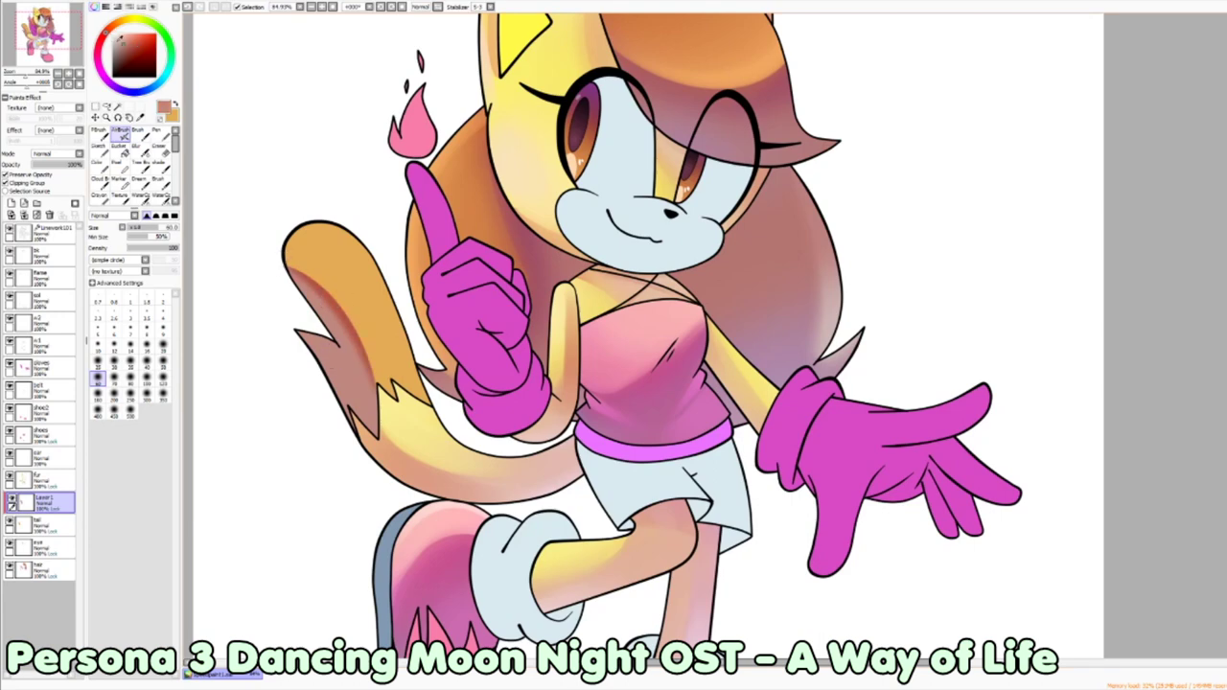
pyautogui.press('b')
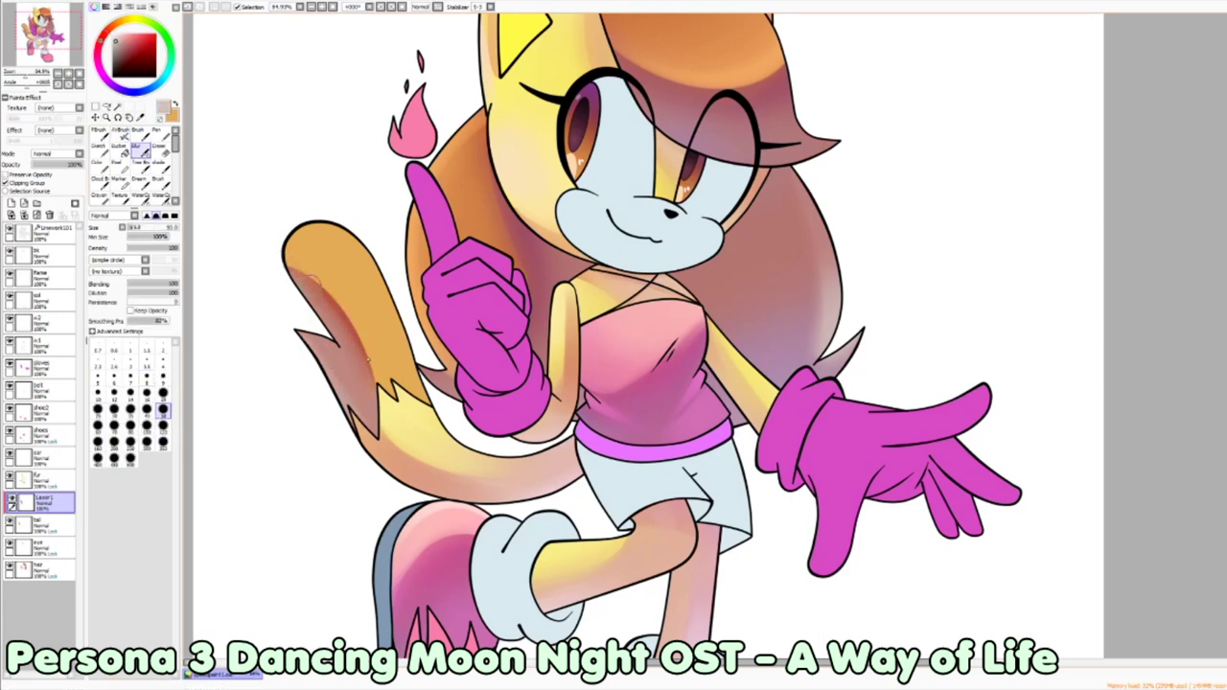
# Step: Airbrush brown and light orange tones onto the tail tip on a new layer beneath the shadow, and merge the tail shading
pyautogui.hotkey('ctrl', 'shift', 'n')
pyautogui.keyDown('alt'); pyautogui.click(345, 360); pyautogui.keyUp('alt')
pyautogui.press('v')
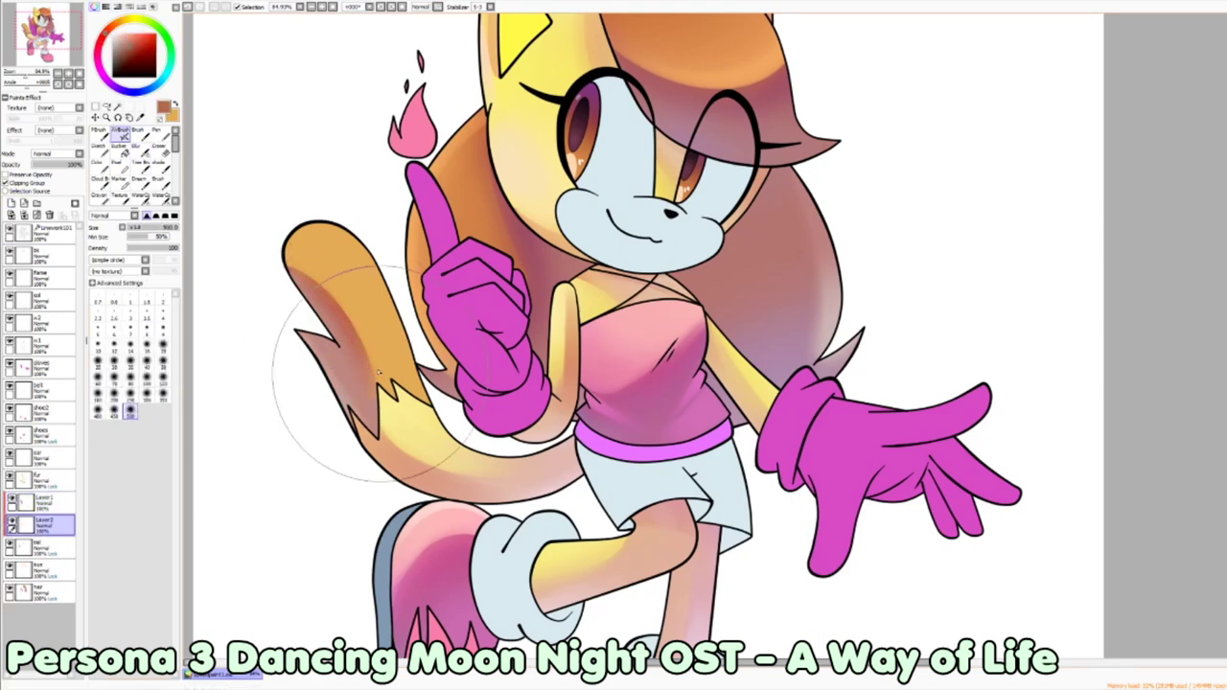
pyautogui.keyDown('alt'); pyautogui.click(293, 257); pyautogui.keyUp('alt')
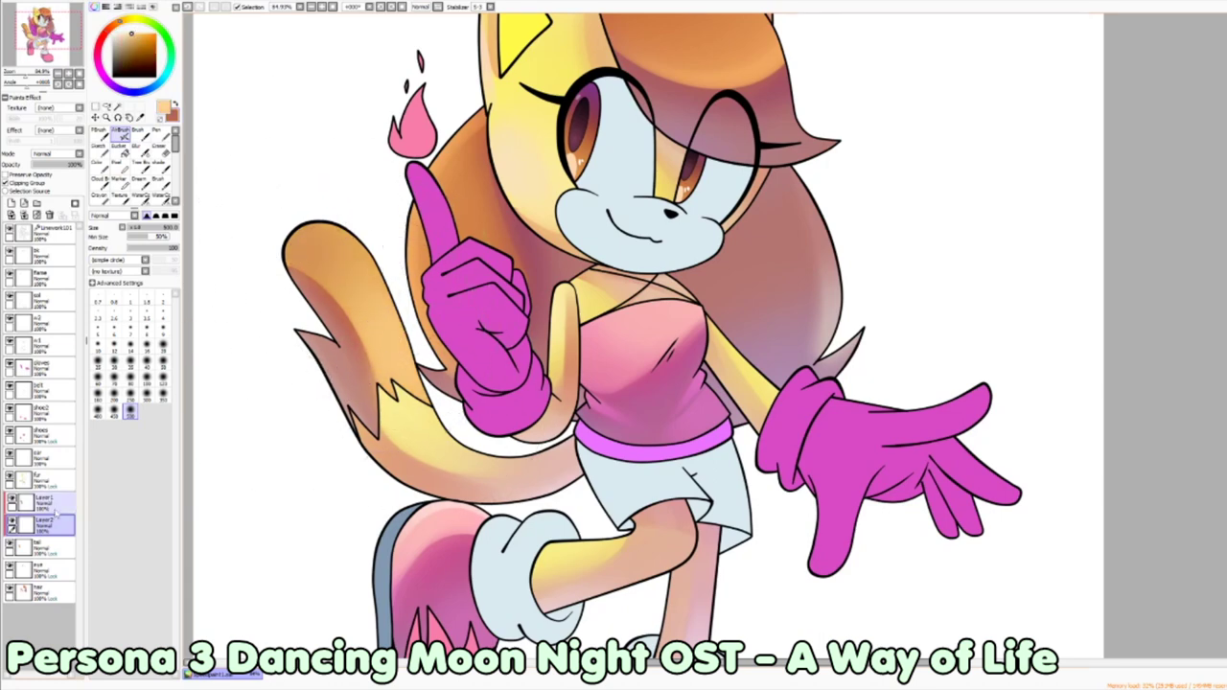
pyautogui.click(24, 215)
# Step: Add a layer clipped to the yellow inner ear, paint a muted brown shadow along its upper edge and preserve its opacity
pyautogui.moveTo(38, 499); pyautogui.dragTo(38, 457)
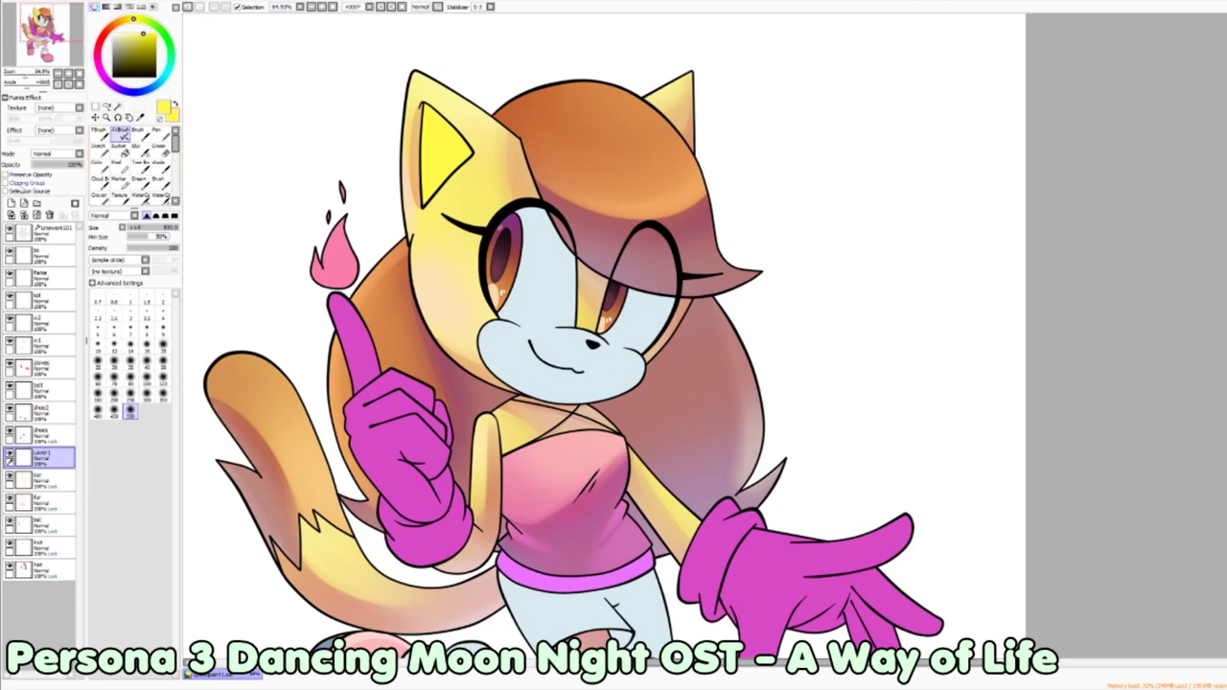
pyautogui.press('n')
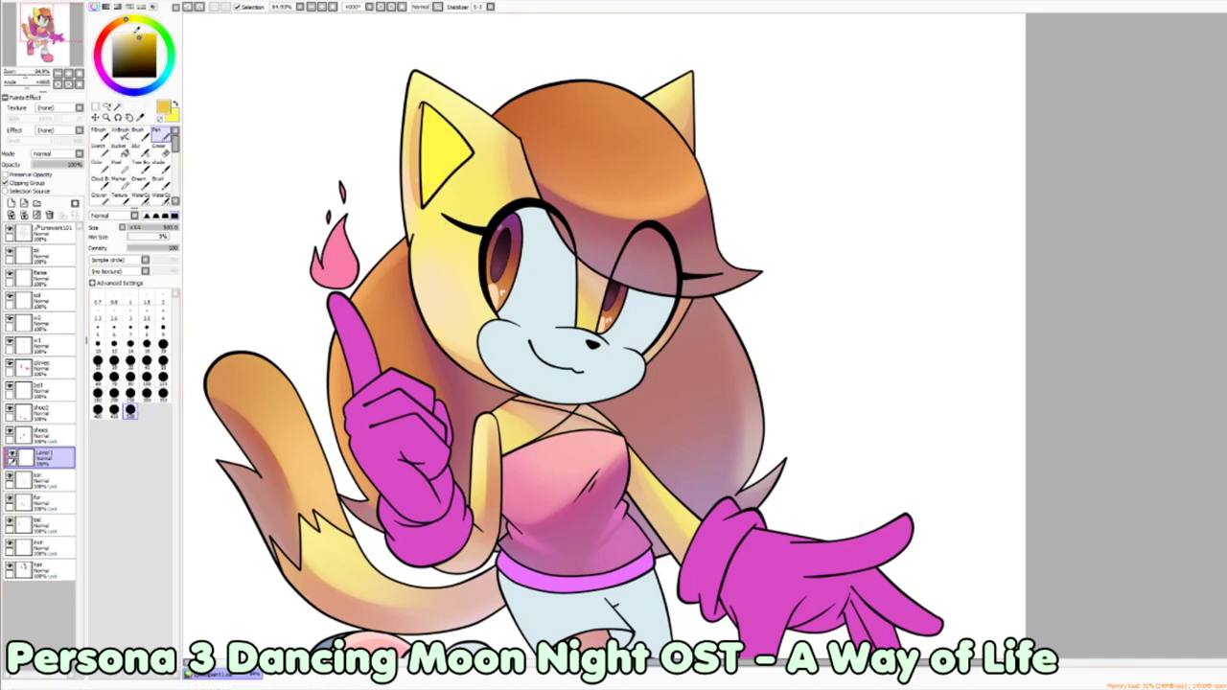
pyautogui.click(141, 39)
pyautogui.click(163, 377)
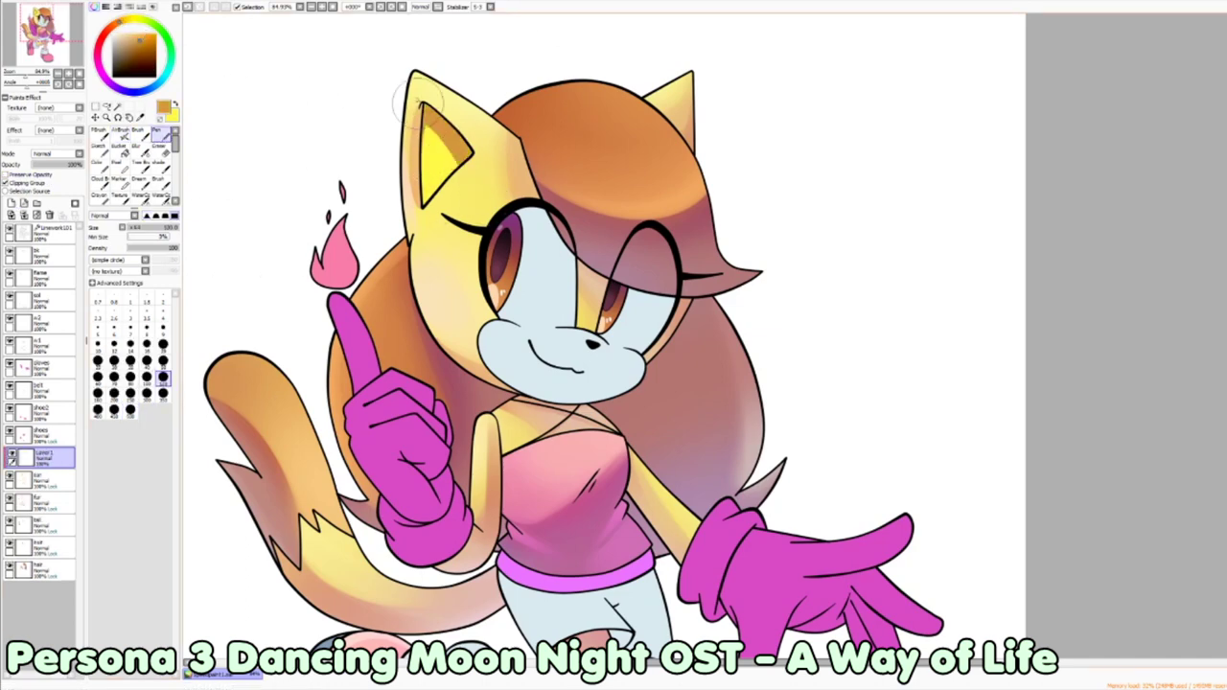
pyautogui.press('v')
pyautogui.click(6, 174)
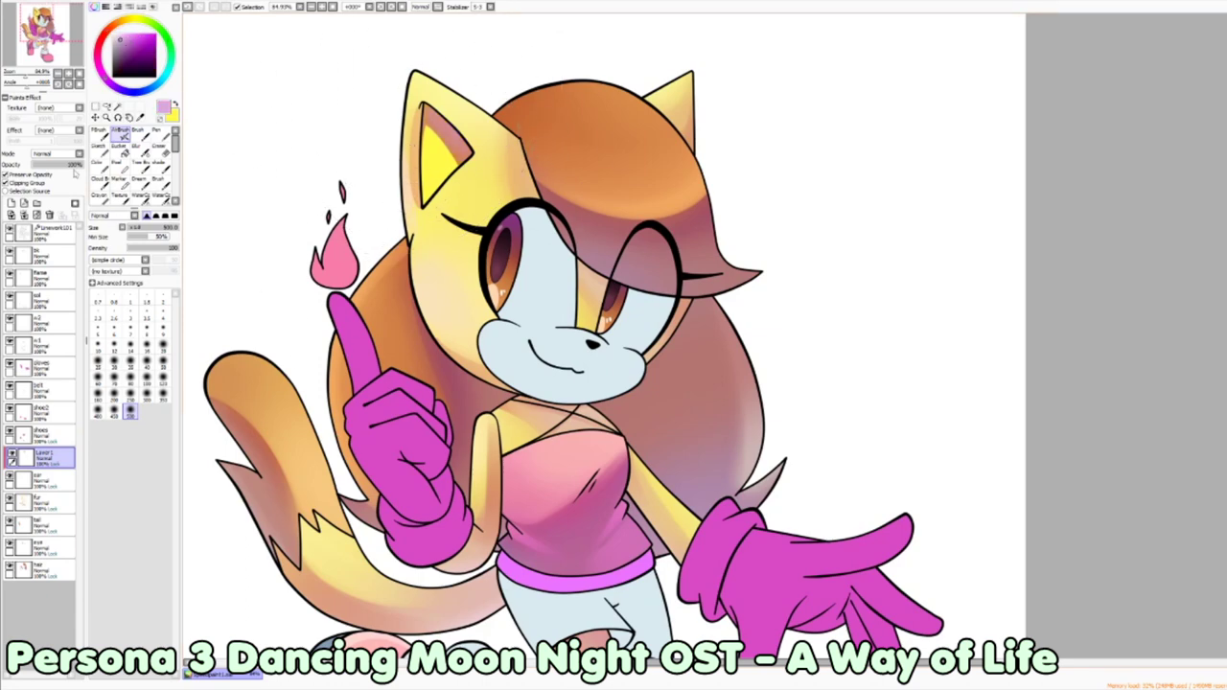
# Step: Soften the inner-ear shadow and airbrush orange-brown tones into the yellow inner ear on a new clipped layer beneath it
pyautogui.press('b')
pyautogui.click(10, 203)
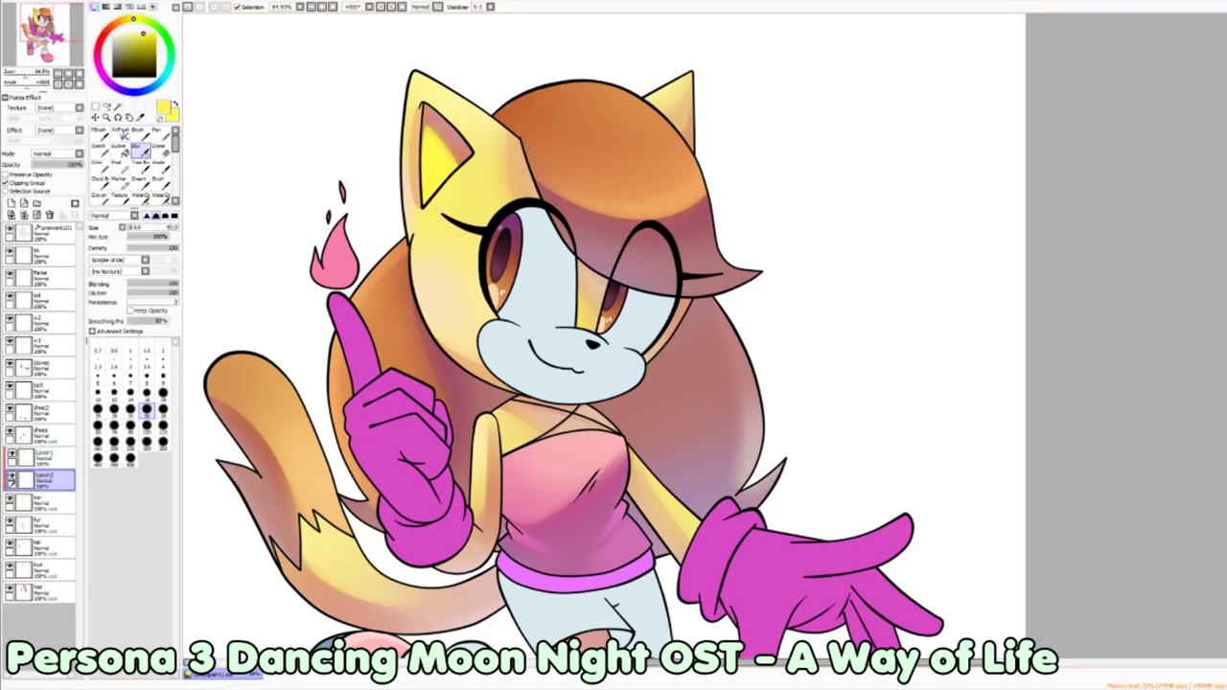
pyautogui.press('v')
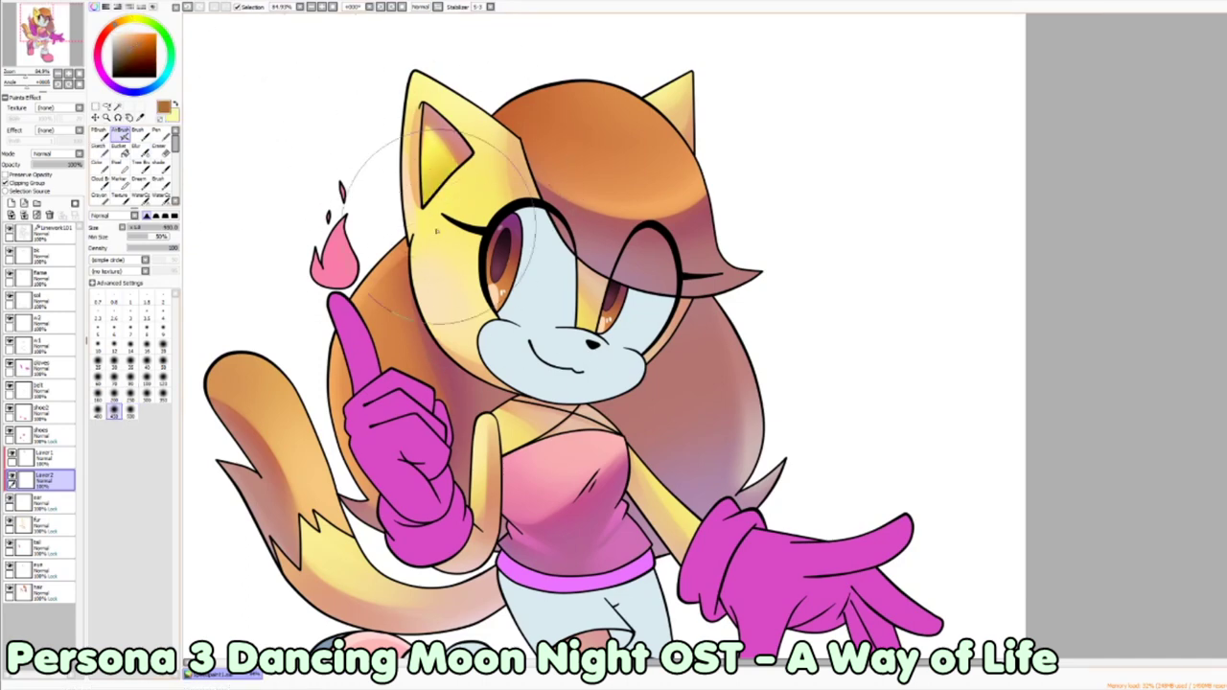
pyautogui.press('b')
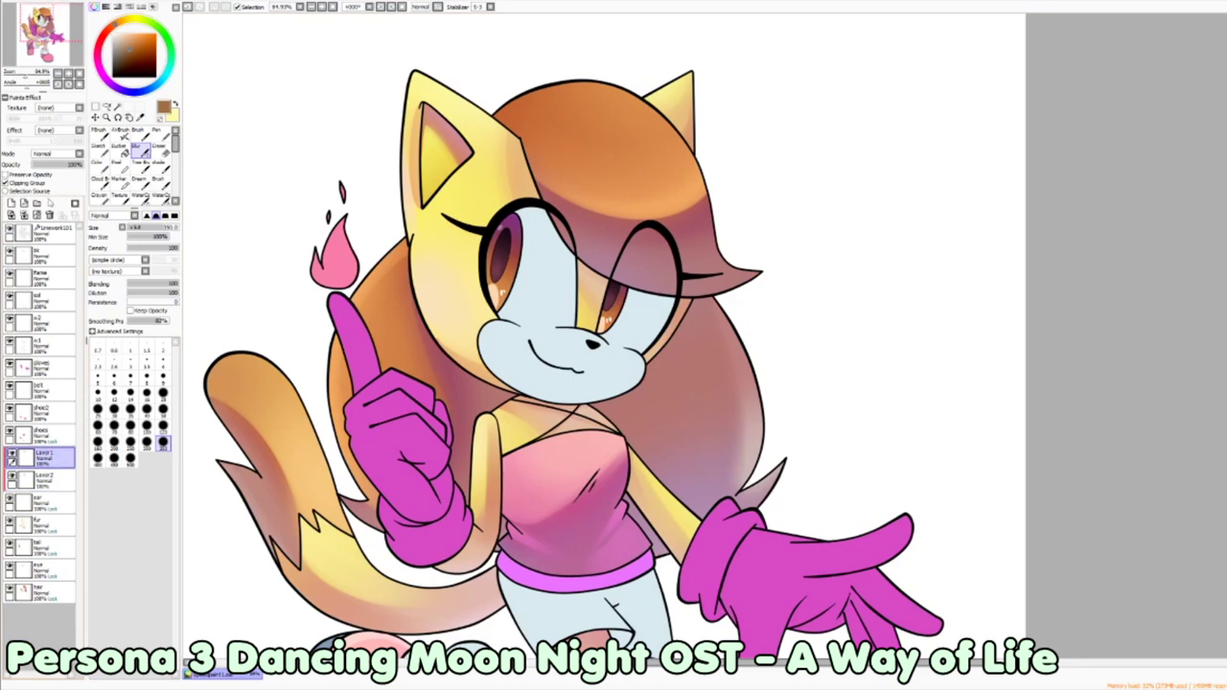
# Step: Add a layer clipped to the pink shoe colour and paint dark magenta shadows over the raised shoe's toe and around the standing shoe's lower toe
pyautogui.click(39, 412)
pyautogui.scroll(-2, 57, 63)
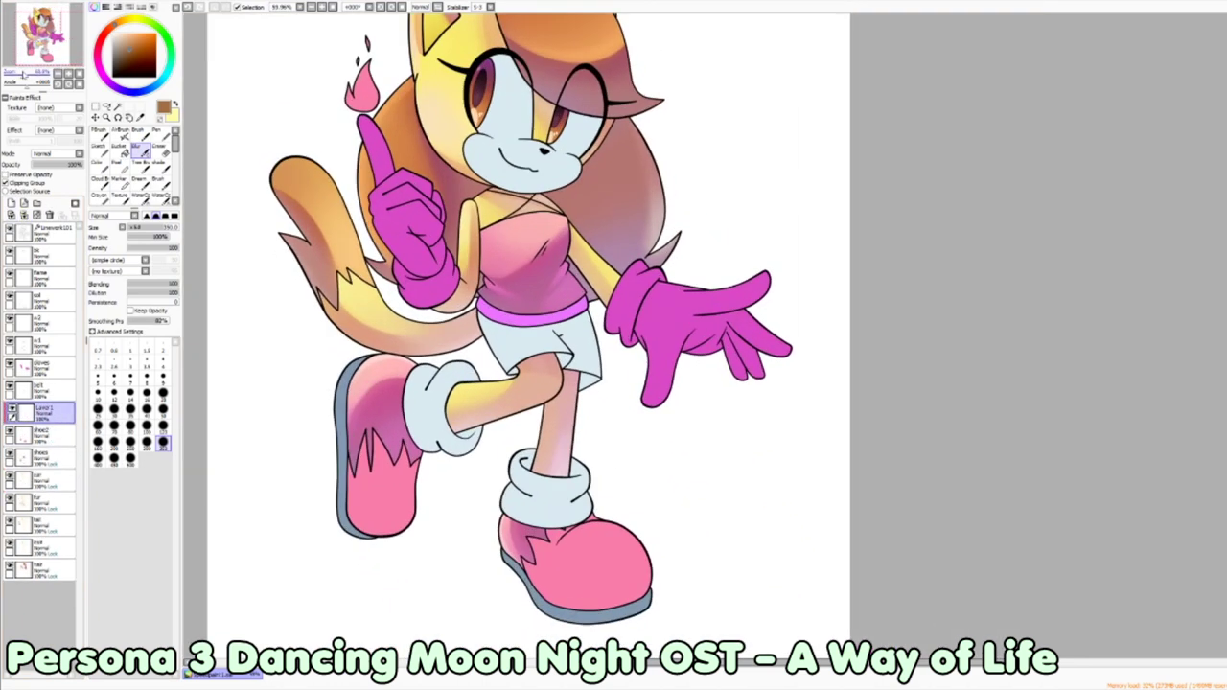
pyautogui.scroll(3, 537, 498)
pyautogui.press('n')
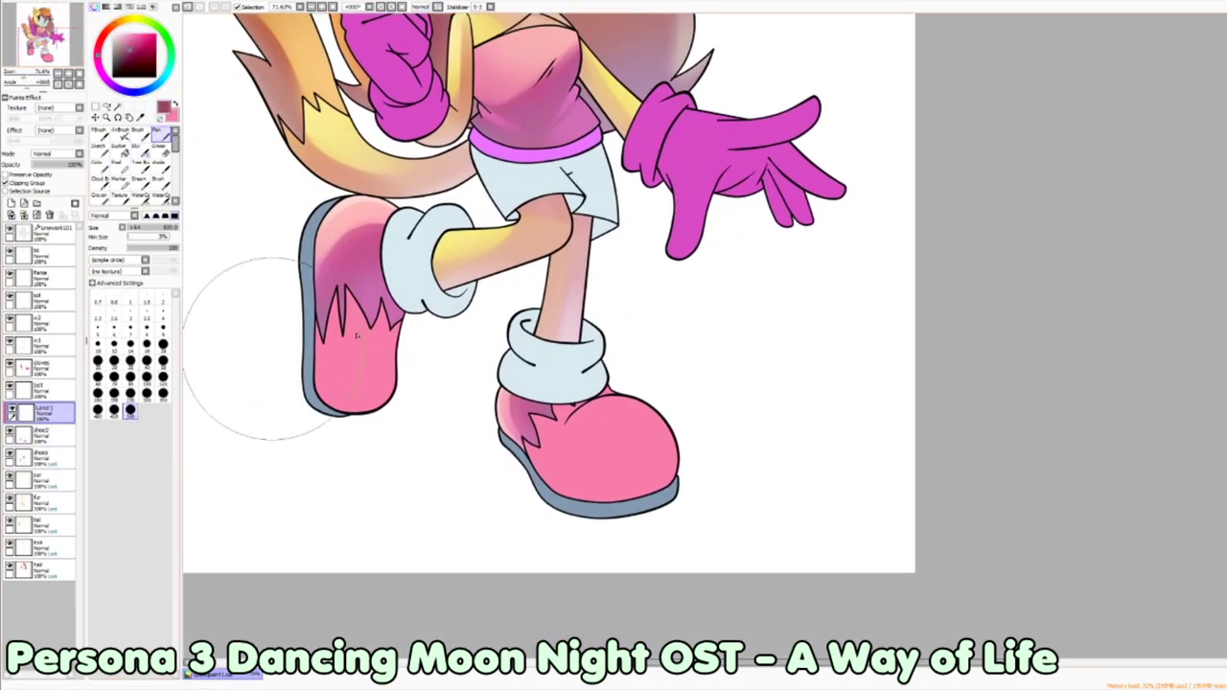
pyautogui.moveTo(274, 301); pyautogui.dragTo(364, 403)
pyautogui.moveTo(537, 432); pyautogui.dragTo(614, 480)
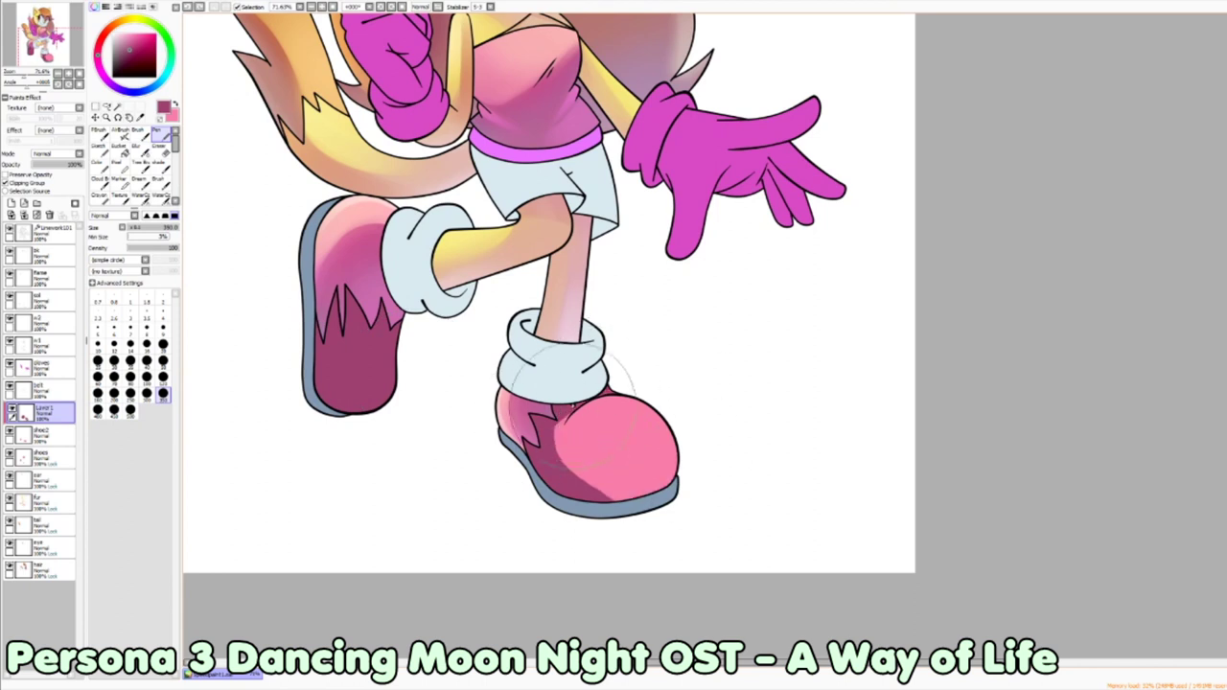
pyautogui.moveTo(652, 480); pyautogui.dragTo(694, 387)
pyautogui.click(163, 376)
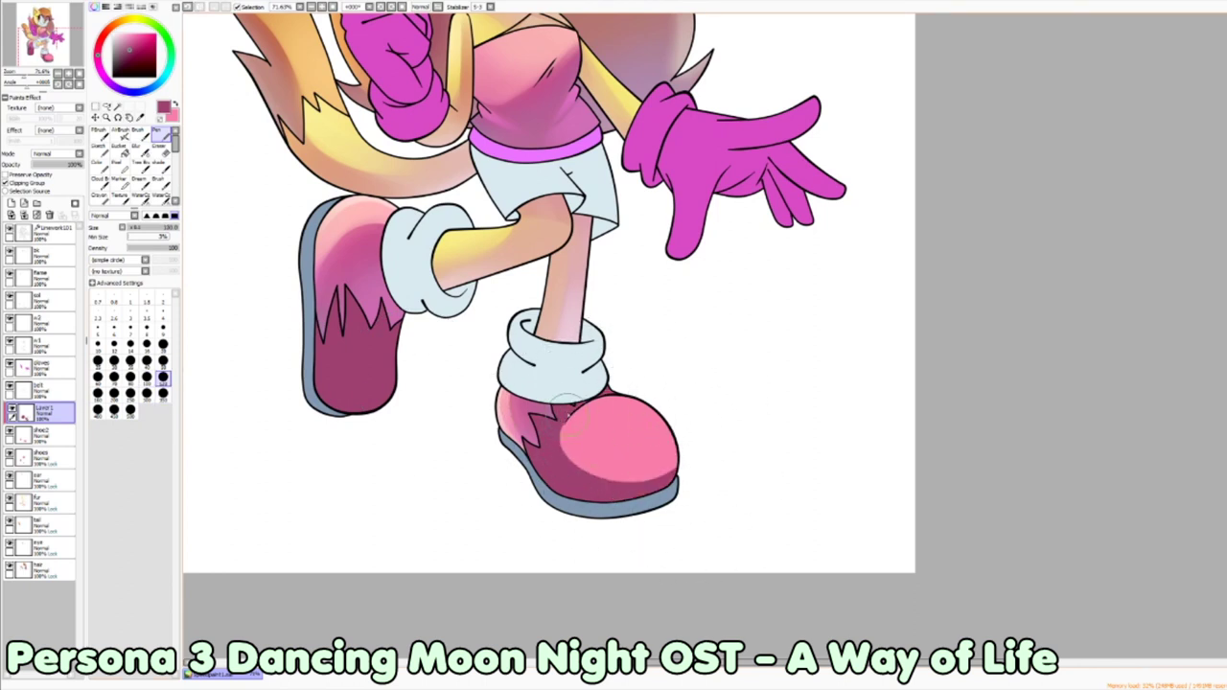
pyautogui.scroll(-4, 534, 495)
pyautogui.scroll(4, 575, 460)
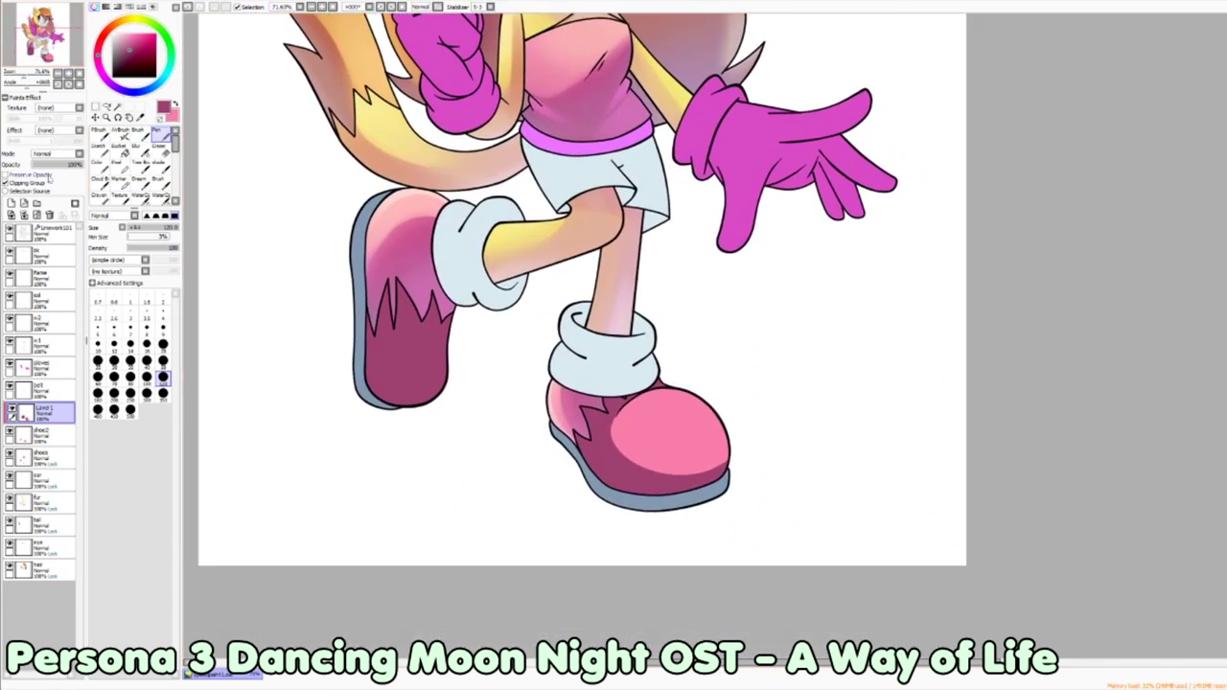
# Step: Preserve the shoe shadow's opacity and airbrush deep red, muted pink and greyish purple tones into it on both toes
pyautogui.press('b')
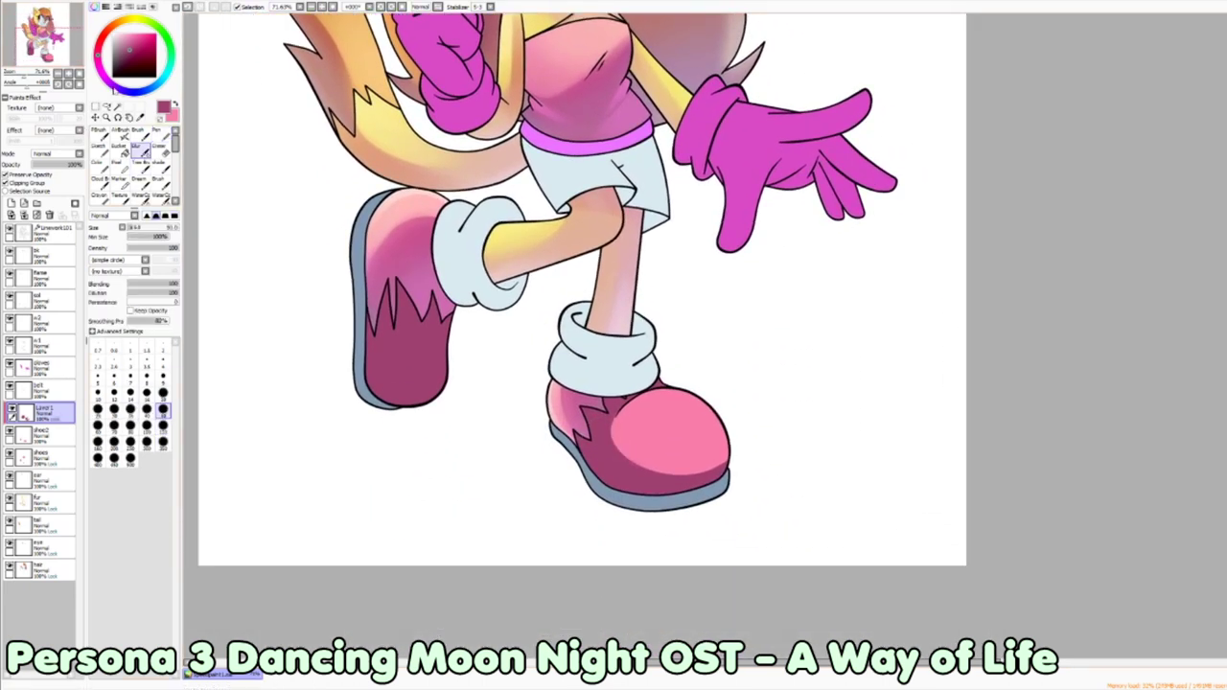
pyautogui.press('v')
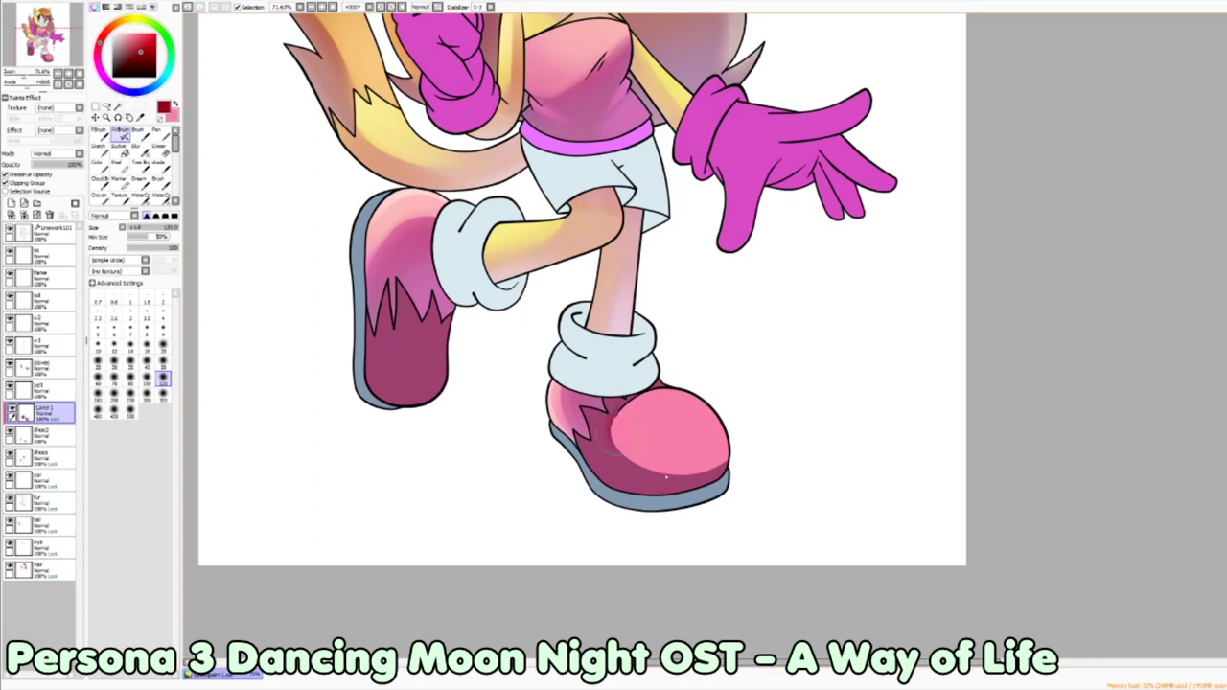
pyautogui.keyDown('alt'); pyautogui.click(384, 317); pyautogui.keyUp('alt')
pyautogui.moveTo(418, 331)
pyautogui.mouseDown()
pyautogui.moveTo(412, 436)
pyautogui.moveTo(416, 360)
pyautogui.mouseUp()
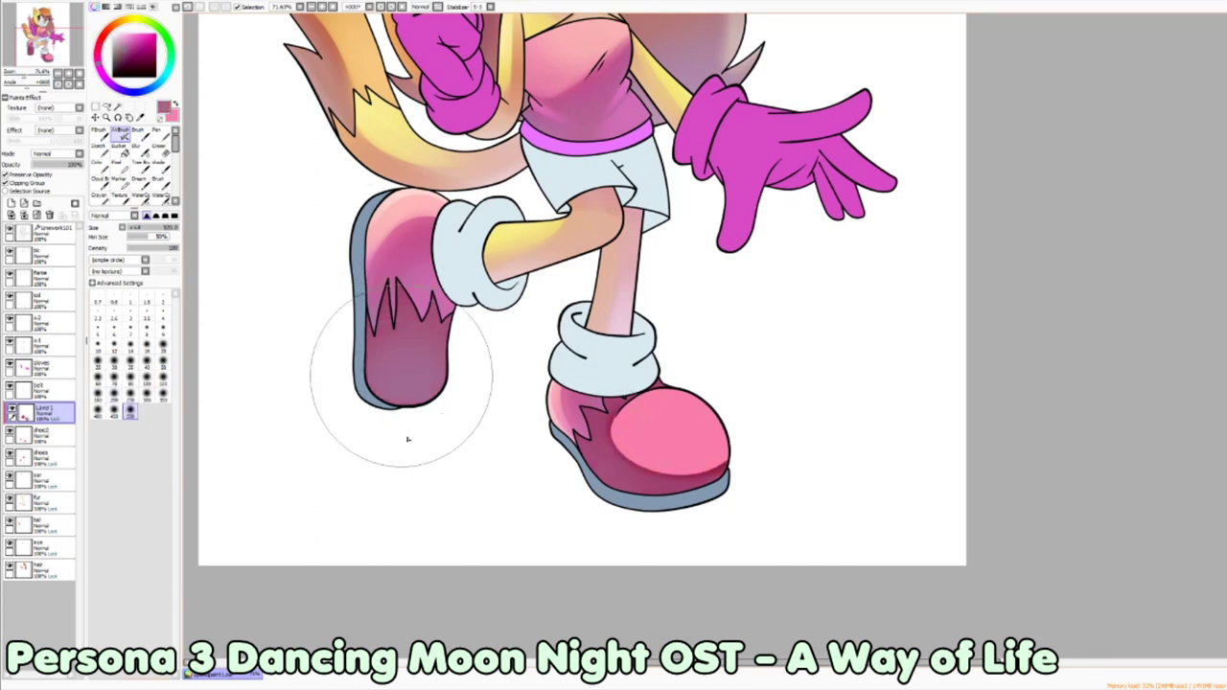
pyautogui.keyDown('alt'); pyautogui.click(585, 479); pyautogui.keyUp('alt')
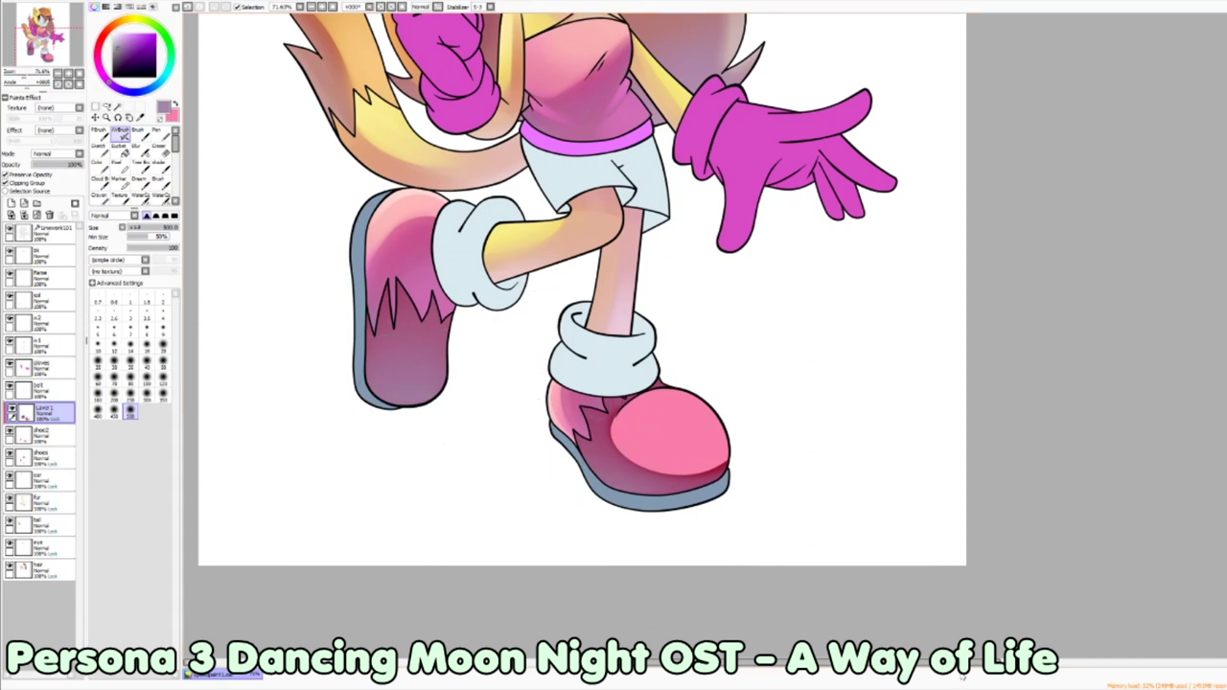
# Step: Blur the shadow's edge on the standing shoe's toe and retouch it with the sampled dark magenta
pyautogui.click(136, 147)
pyautogui.press('b')
pyautogui.keyDown('alt'); pyautogui.click(619, 408); pyautogui.keyUp('alt')
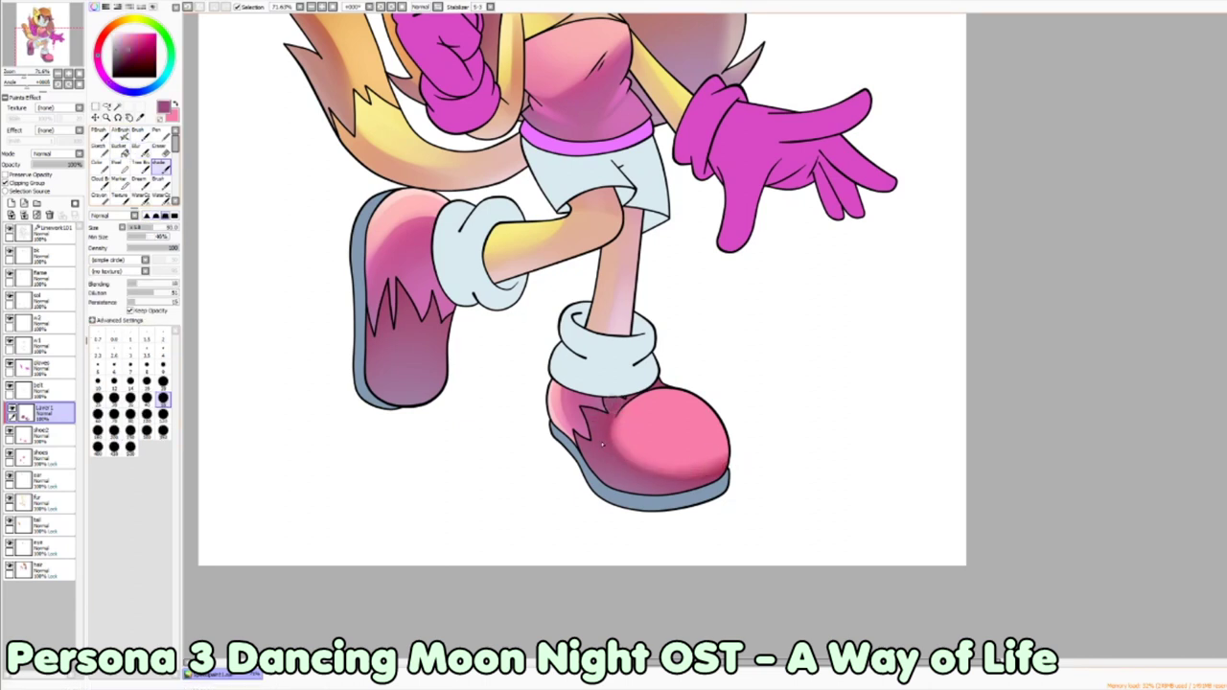
# Step: Add a clipped layer beneath the shoe shadow and airbrush a pale pink highlight onto the top of the standing shoe's toe
pyautogui.click(10, 204)
pyautogui.press('v')
pyautogui.keyDown('alt'); pyautogui.click(672, 408); pyautogui.keyUp('alt')
pyautogui.moveTo(652, 412); pyautogui.dragTo(705, 395)
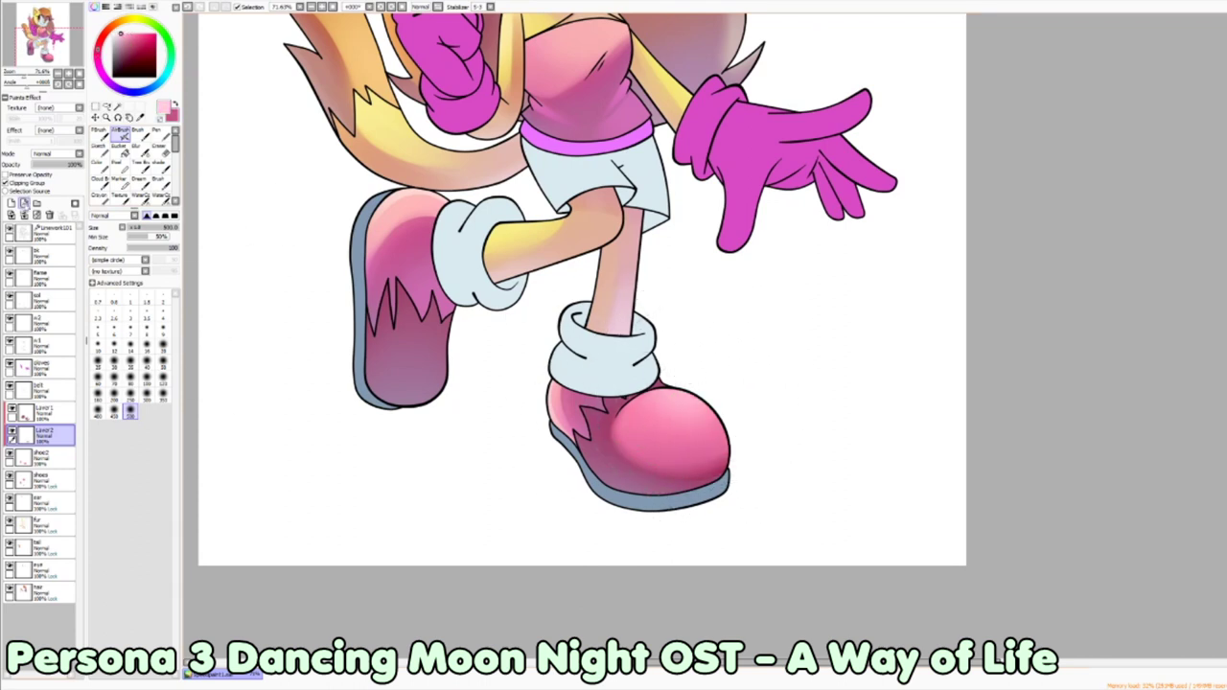
# Step: Refine the toe highlight on an extra layer and merge the shading layers into the shoe colour
pyautogui.click(24, 203)
pyautogui.press('g')
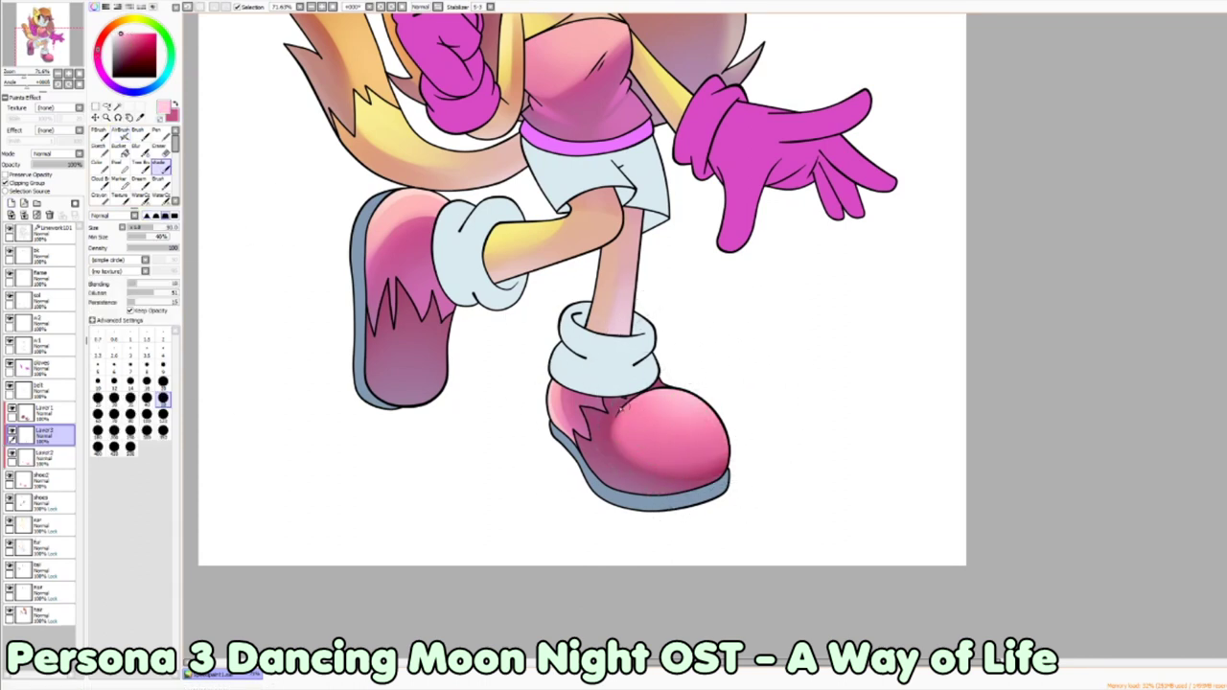
pyautogui.press('v')
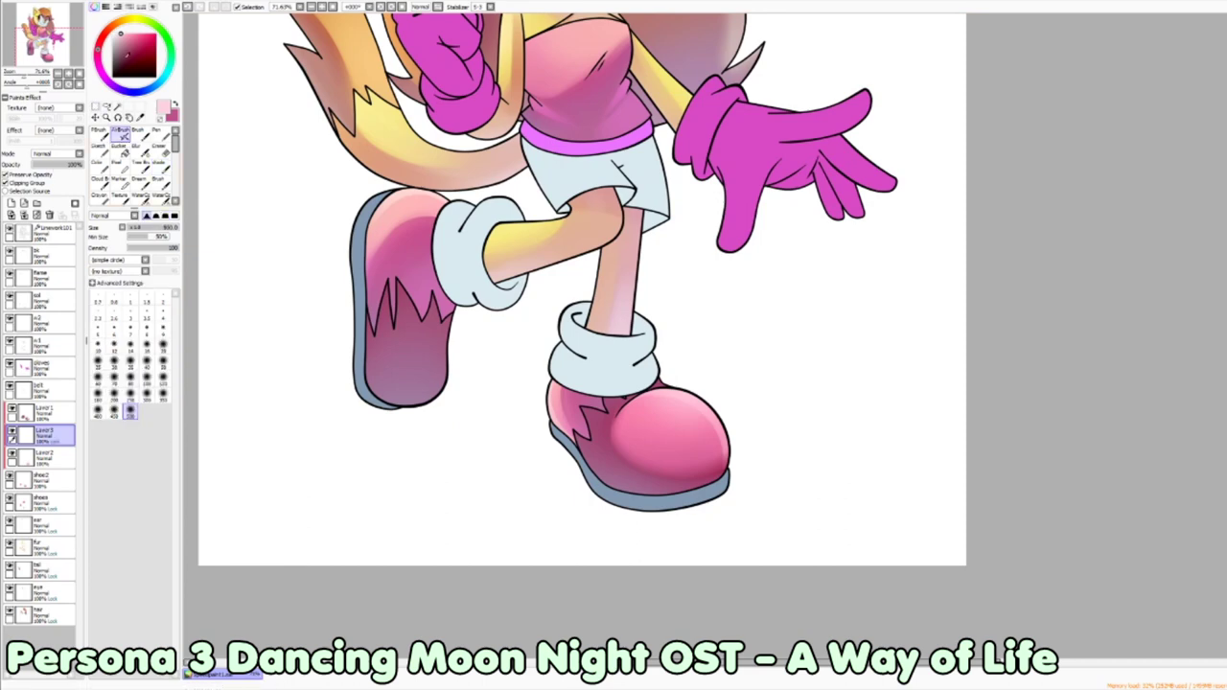
pyautogui.click(24, 215)
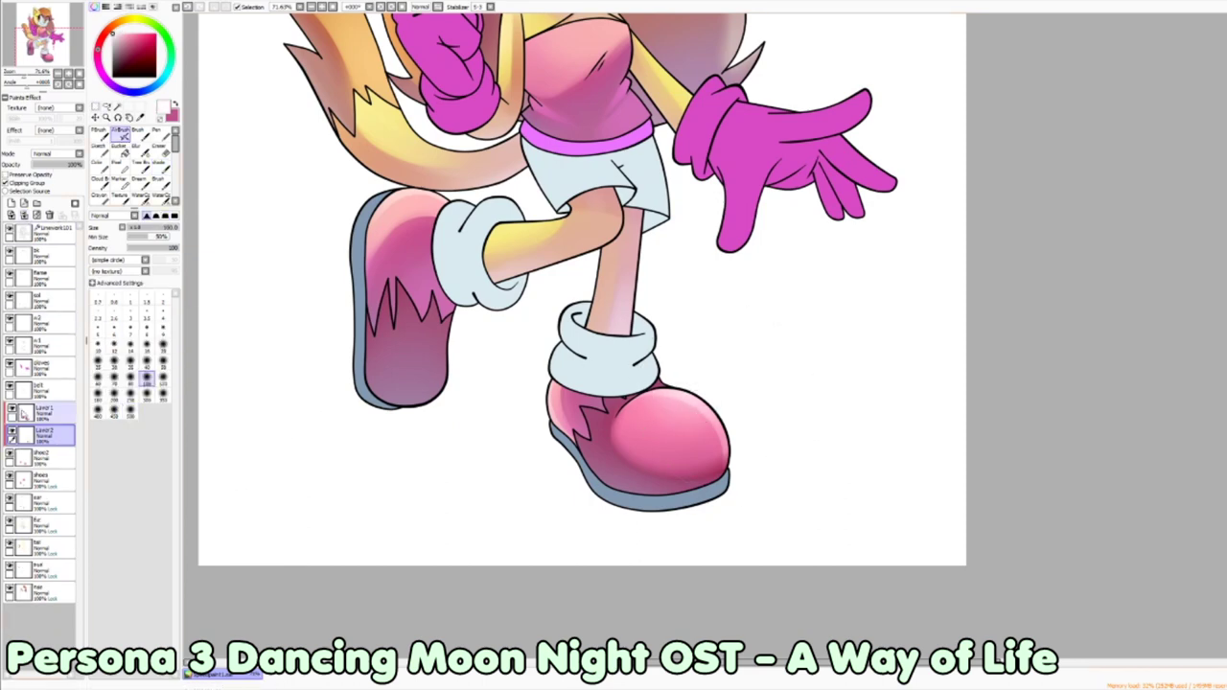
pyautogui.click(24, 215)
pyautogui.click(24, 215)
# Step: Add a layer clipped to the belt colour and paint a muted purple shadow along the bright violet waistband
pyautogui.scroll(5, 576, 336)
pyautogui.hotkey('ctrl', 'shift', 'n')
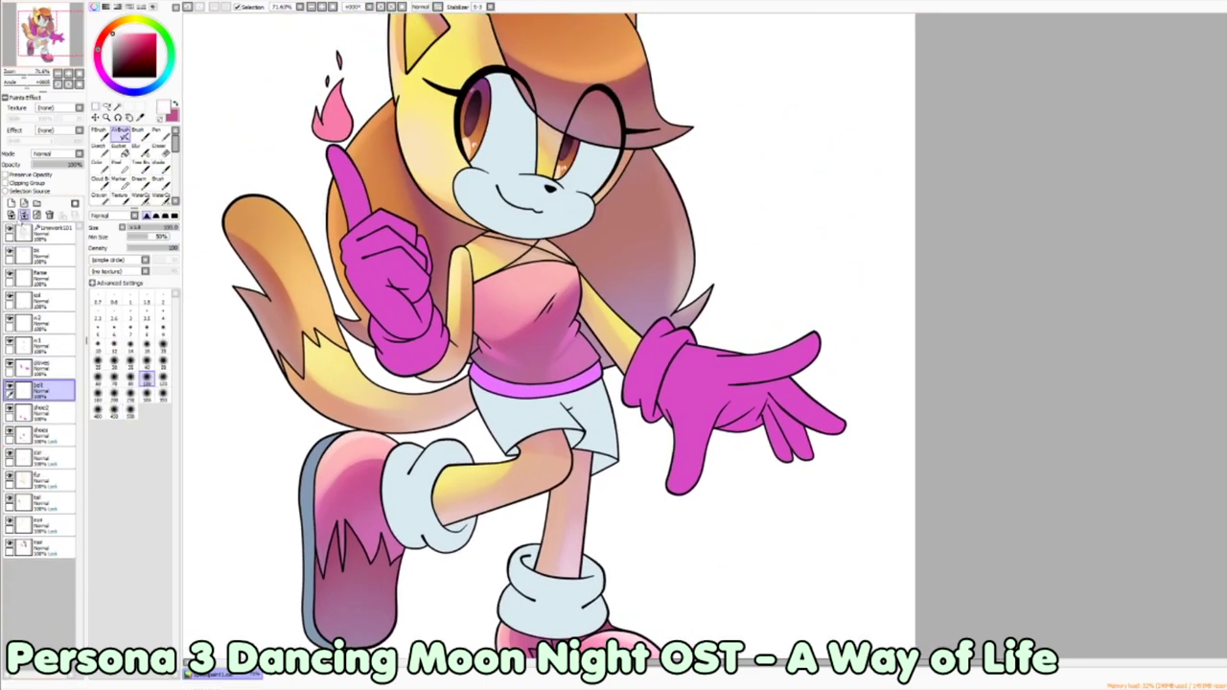
pyautogui.press('b')
pyautogui.press('n')
pyautogui.moveTo(599, 376); pyautogui.dragTo(443, 403)
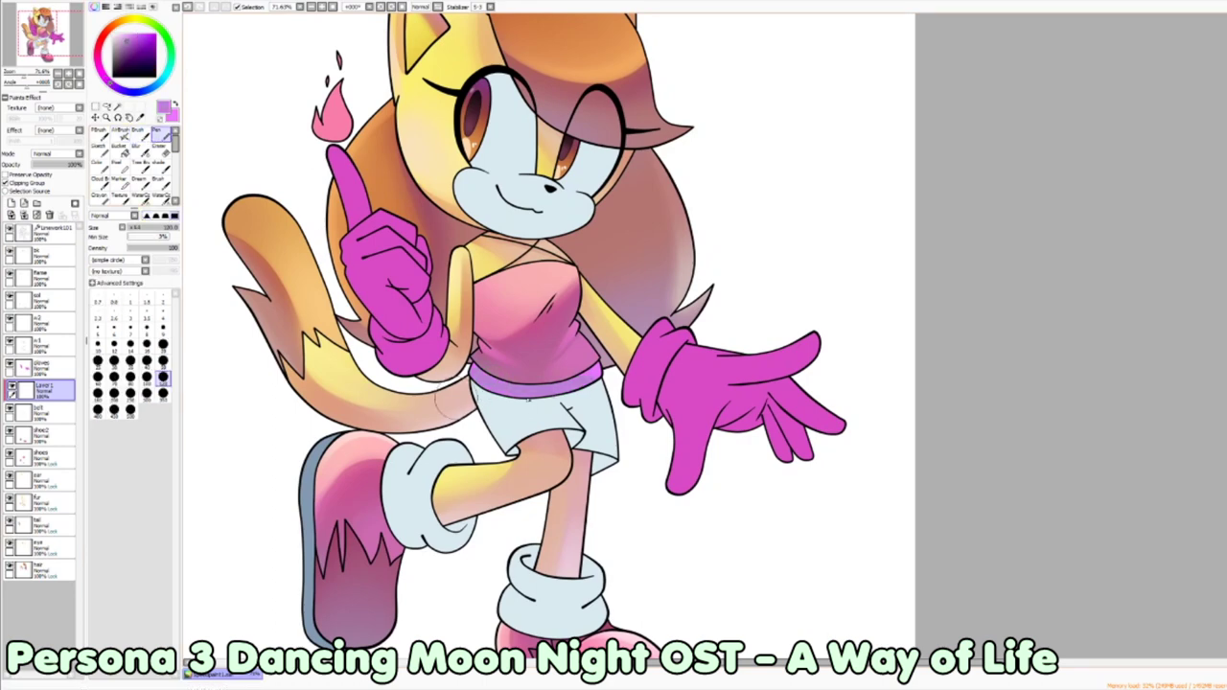
pyautogui.moveTo(600, 371); pyautogui.dragTo(471, 394)
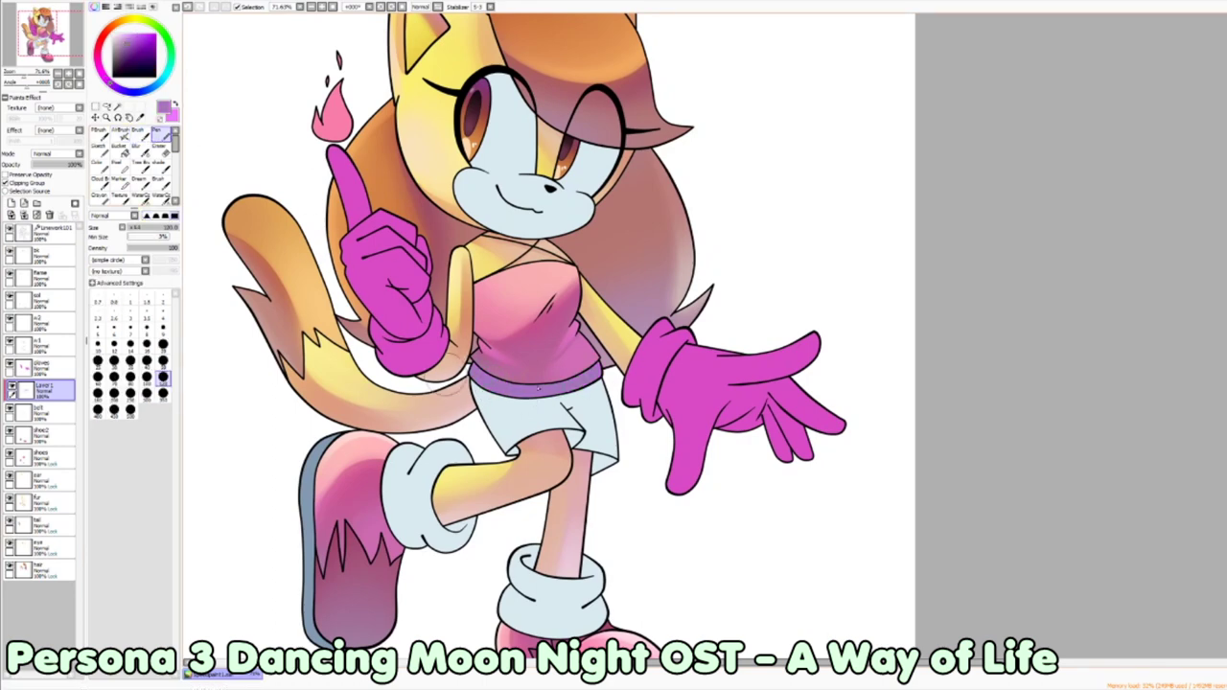
# Step: Airbrush greyish violet and bright pink-violet tones into the waistband shadow
pyautogui.press('v')
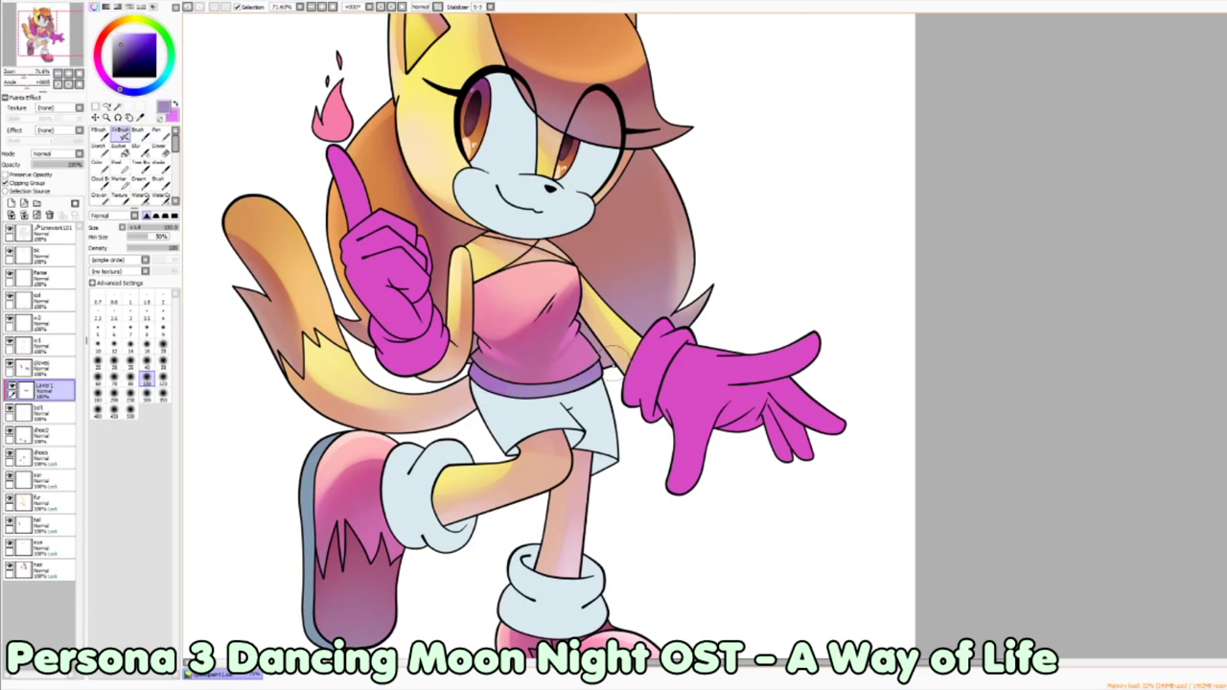
pyautogui.press('x')
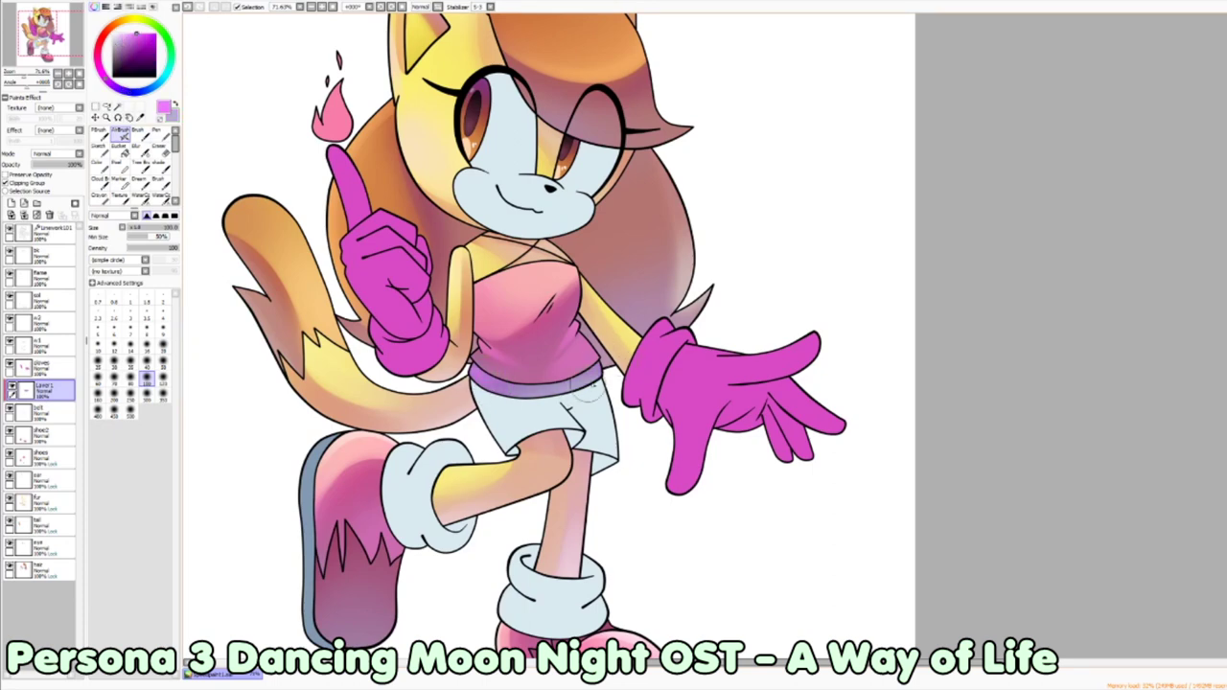
pyautogui.press('c')
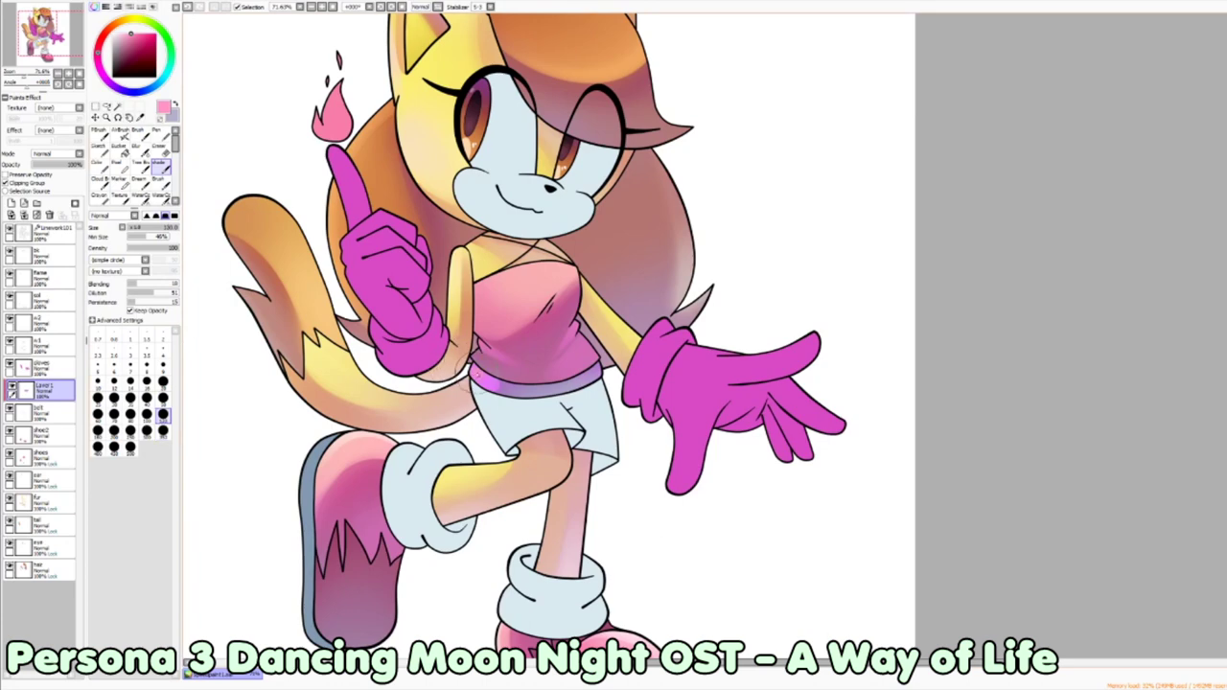
# Step: Blend pale orange and pink tones into the waistband's end near the tail and merge the shading into the belt layer
pyautogui.keyDown('alt'); pyautogui.click(287, 200); pyautogui.keyUp('alt')
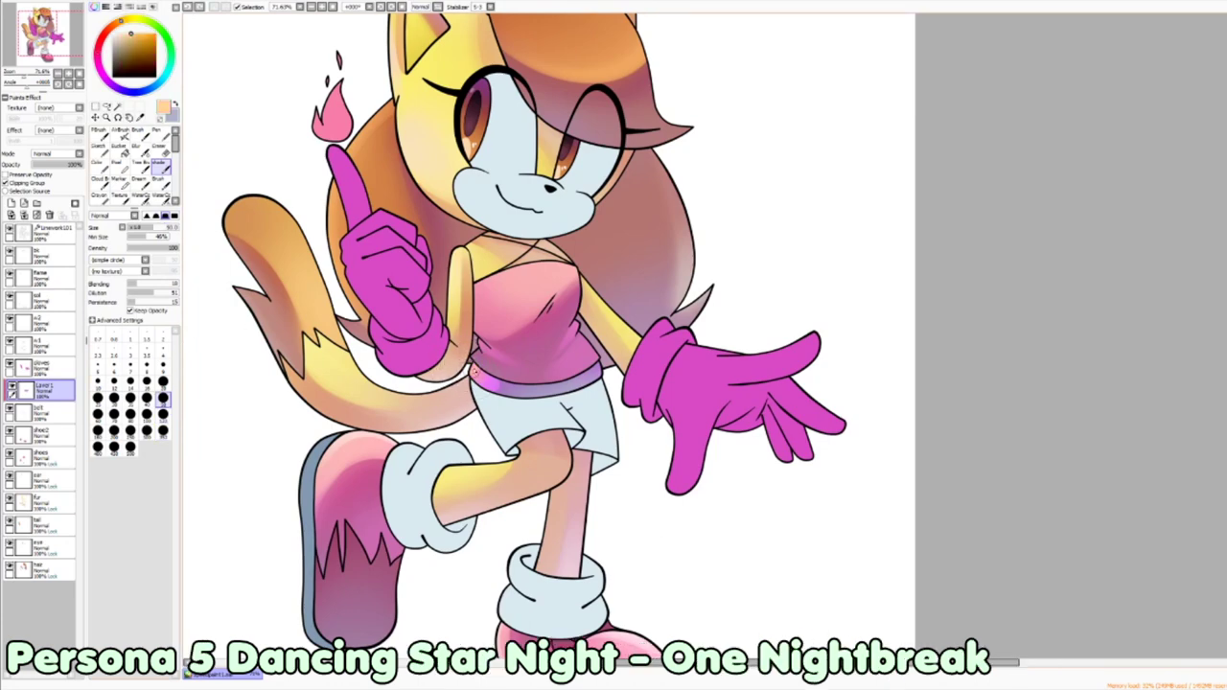
pyautogui.keyDown('alt'); pyautogui.click(275, 229); pyautogui.keyUp('alt')
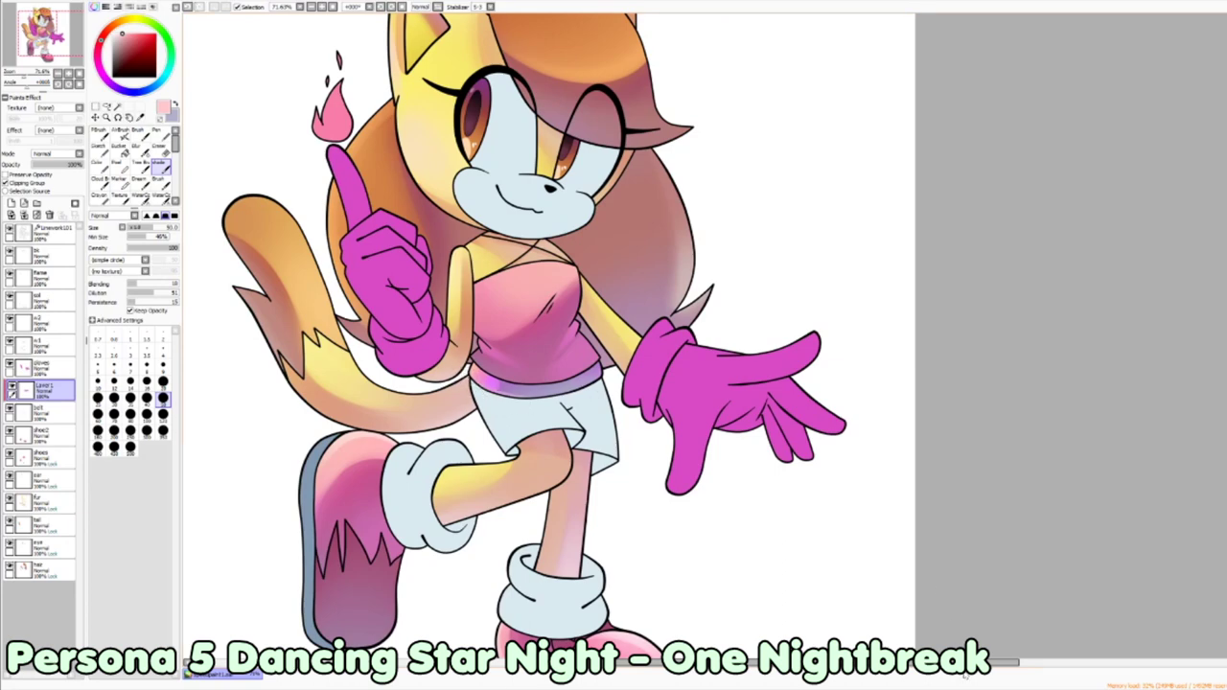
pyautogui.hotkey('ctrl', 'e')
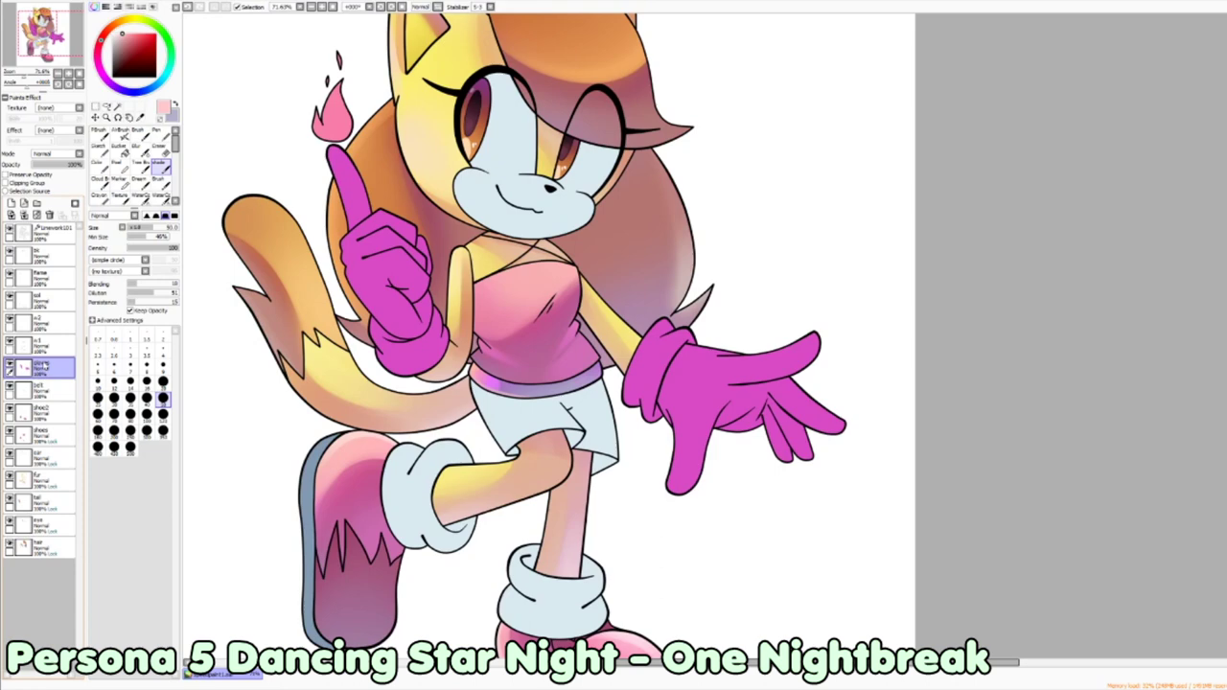
# Step: Add a layer clipped to the glove colour and paint a dark purple shadow over the raised glove's finger, palm and cuff
pyautogui.click(24, 204)
pyautogui.click(108, 35)
pyautogui.click(163, 414)
pyautogui.moveTo(403, 273); pyautogui.dragTo(365, 300)
pyautogui.click(163, 134)
pyautogui.moveTo(422, 264)
pyautogui.mouseDown()
pyautogui.moveTo(384, 316)
pyautogui.moveTo(422, 378)
pyautogui.mouseUp()
pyautogui.moveTo(357, 198)
pyautogui.mouseDown()
pyautogui.moveTo(323, 186)
pyautogui.moveTo(314, 223)
pyautogui.mouseUp()
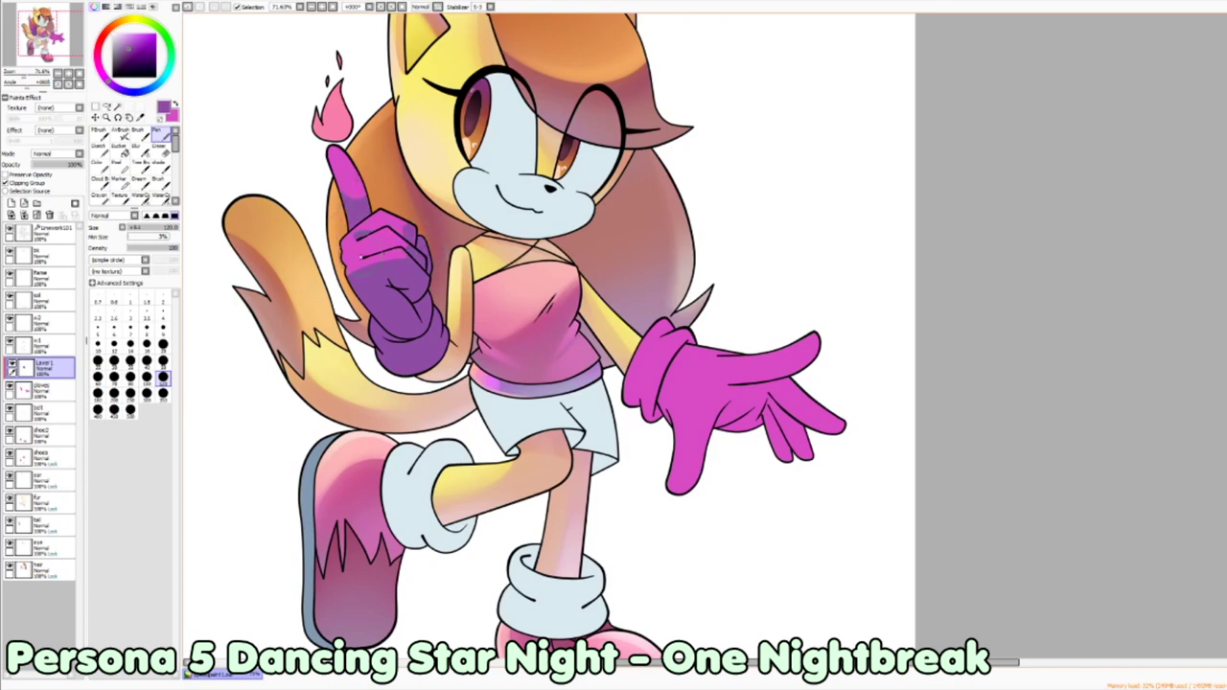
# Step: Paint dark purple shadows on the outstretched glove's cuff, palm and fingers
pyautogui.moveTo(627, 357); pyautogui.dragTo(659, 438)
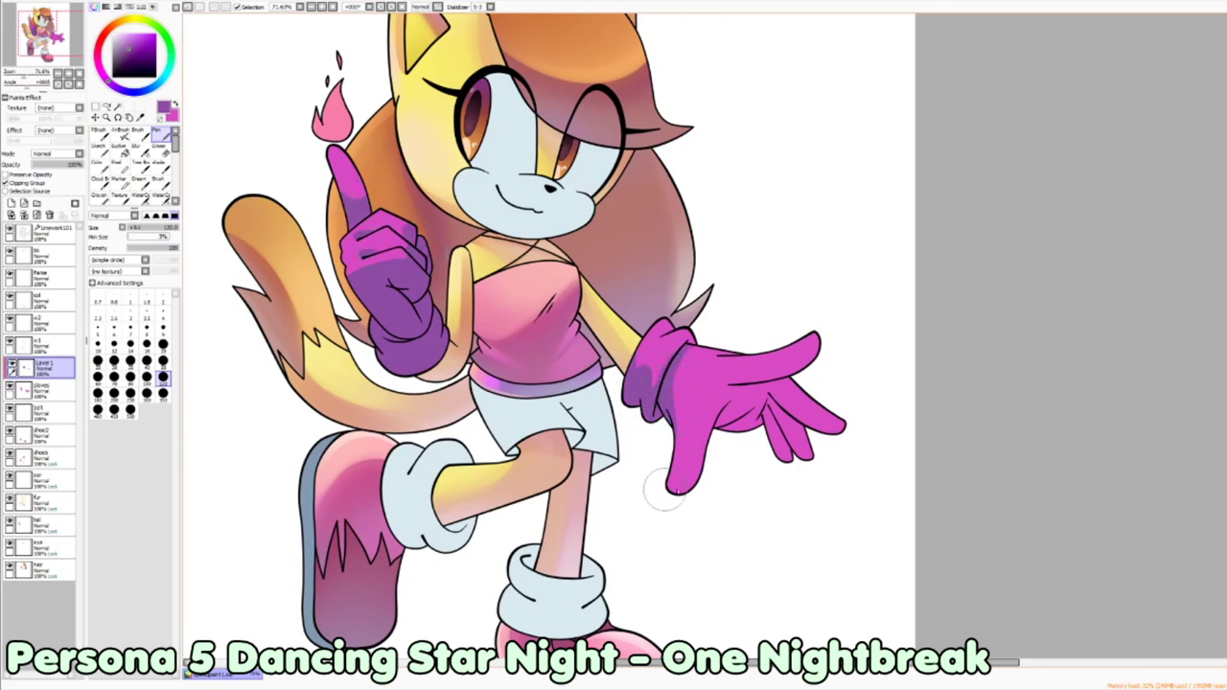
pyautogui.moveTo(748, 397); pyautogui.dragTo(721, 443)
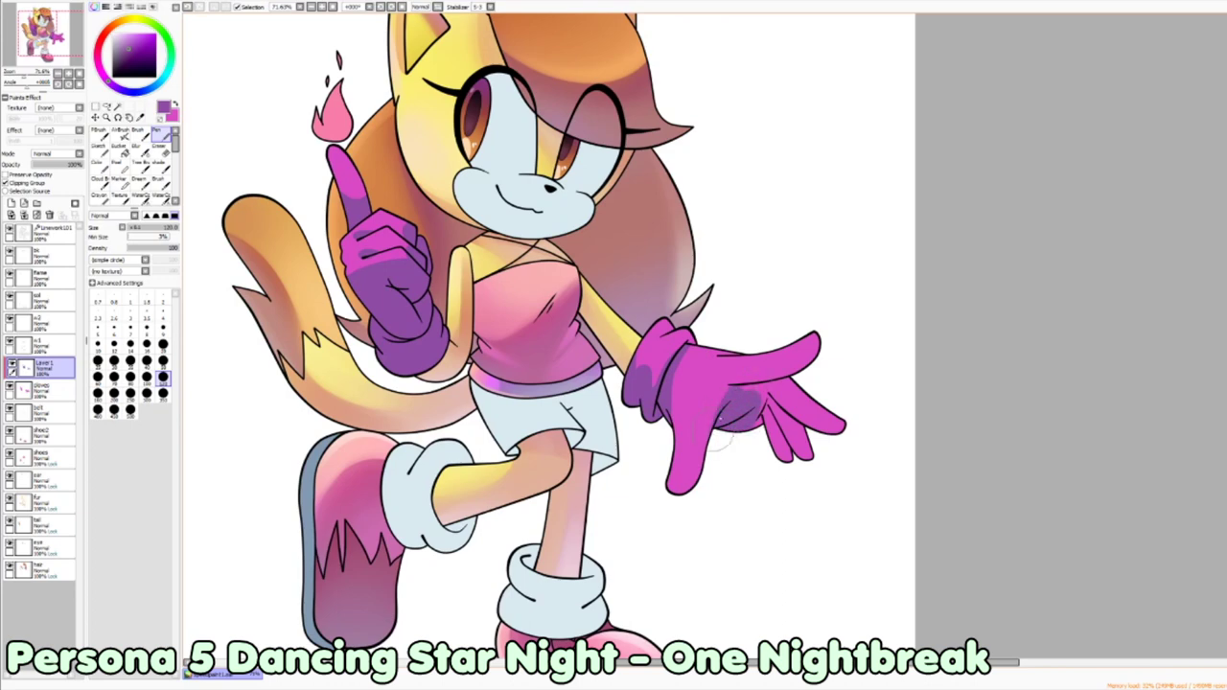
pyautogui.moveTo(727, 382); pyautogui.dragTo(816, 365)
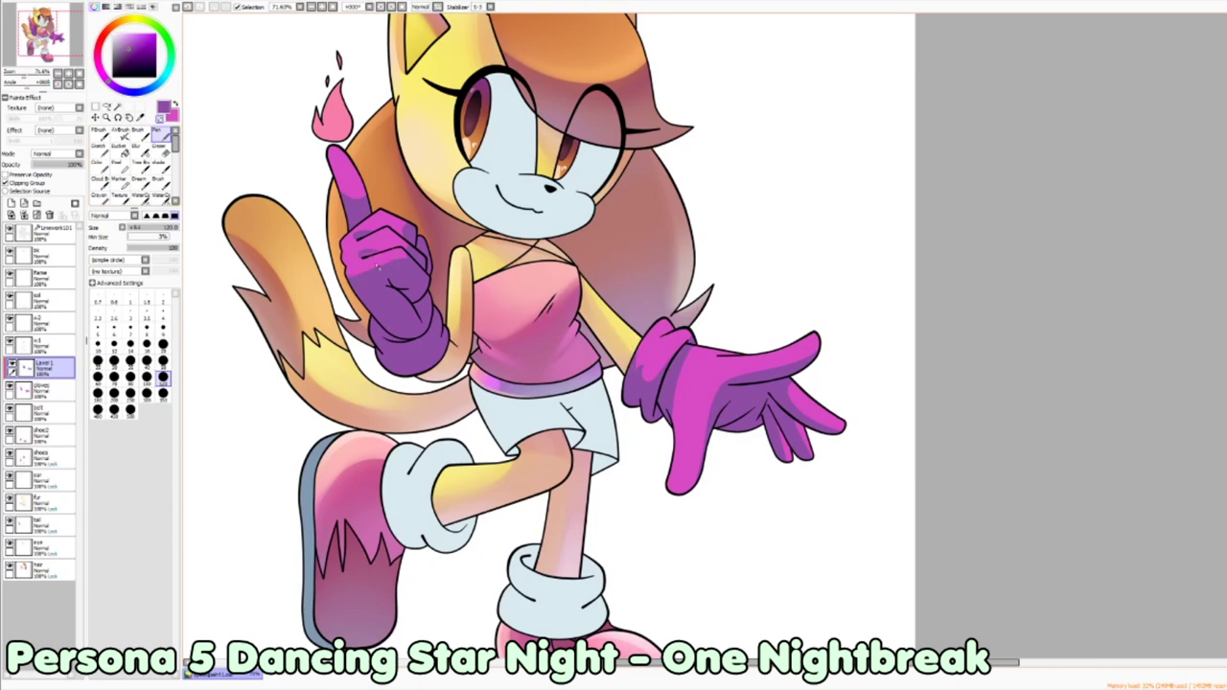
# Step: Preserve the glove shadow's opacity and airbrush deeper violet tones into the shadows on both gloves
pyautogui.moveTo(537, 336); pyautogui.dragTo(573, 326)
pyautogui.moveTo(405, 188); pyautogui.dragTo(382, 198)
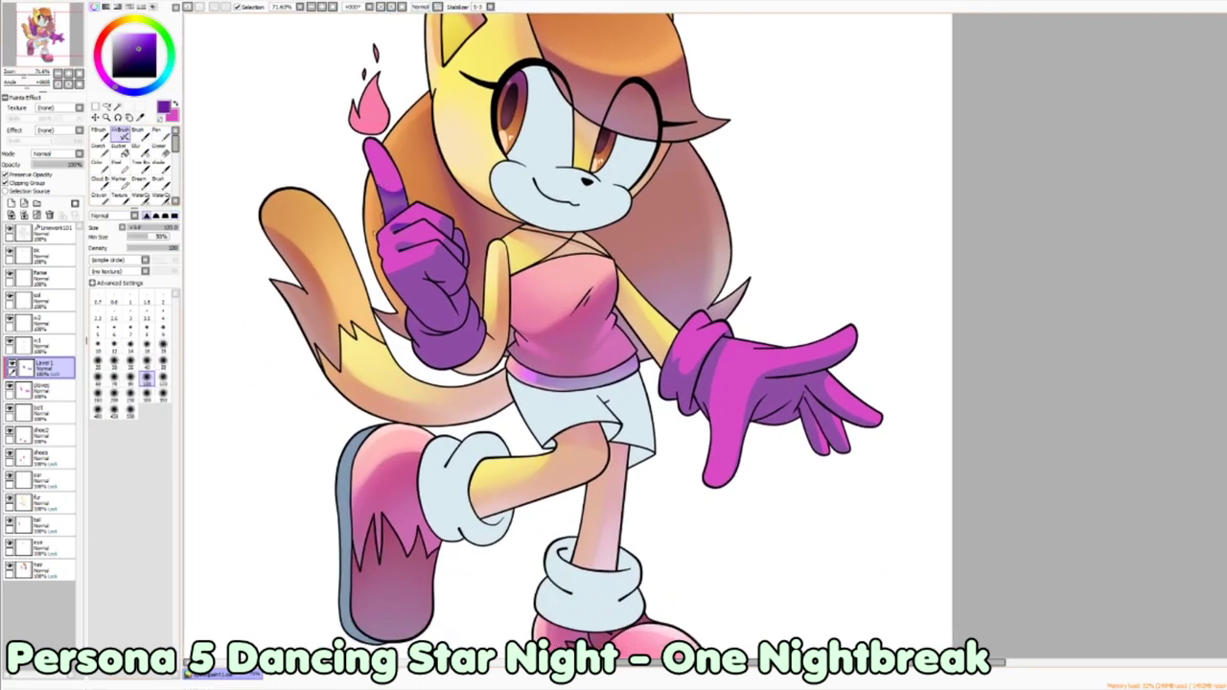
pyautogui.moveTo(443, 232); pyautogui.dragTo(429, 235)
pyautogui.click(130, 410)
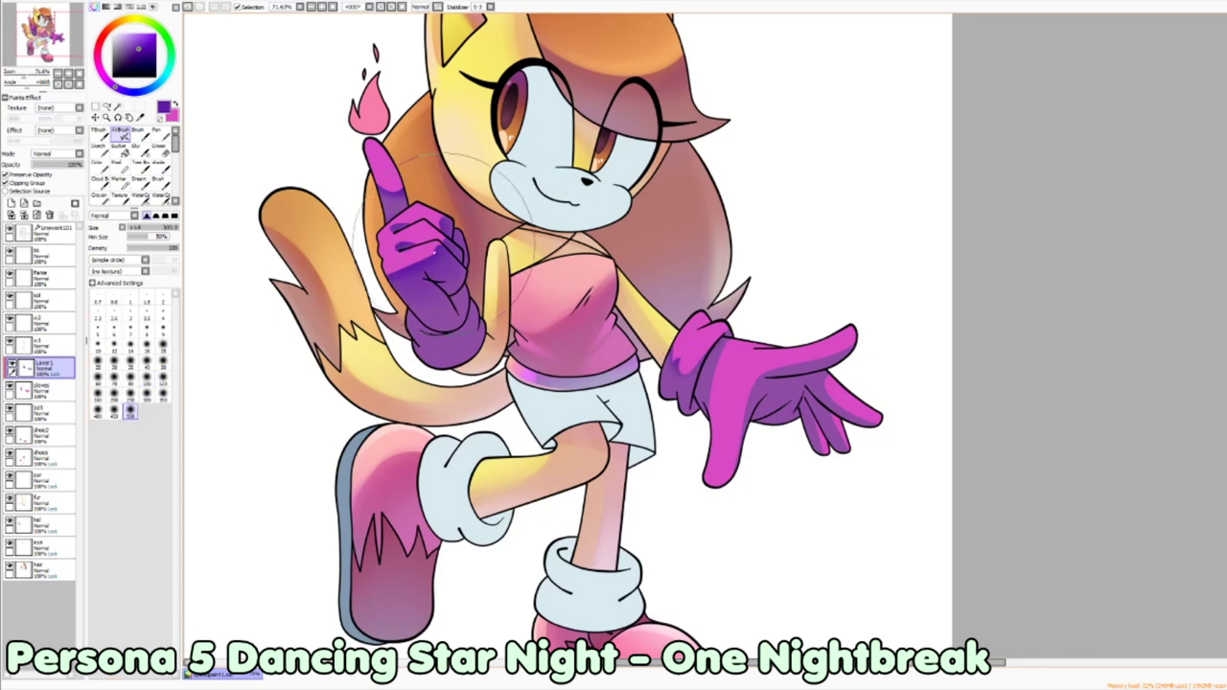
pyautogui.moveTo(827, 360); pyautogui.dragTo(803, 384)
pyautogui.press('[')
pyautogui.press('[')
pyautogui.press('[')
pyautogui.press('[')
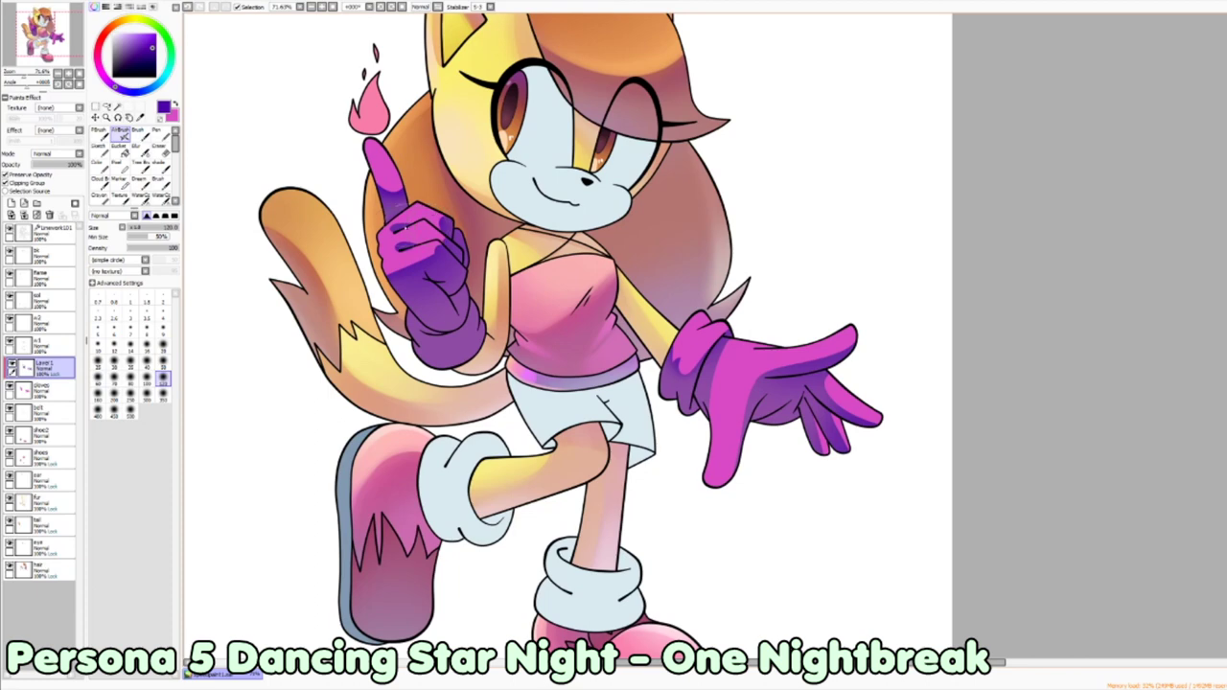
# Step: Airbrush muted blue tones into the glove shadows around the cuffs and stop preserving the layer's opacity
pyautogui.click(102, 73)
pyautogui.click(131, 410)
pyautogui.press('[')
pyautogui.press('[')
pyautogui.press('[')
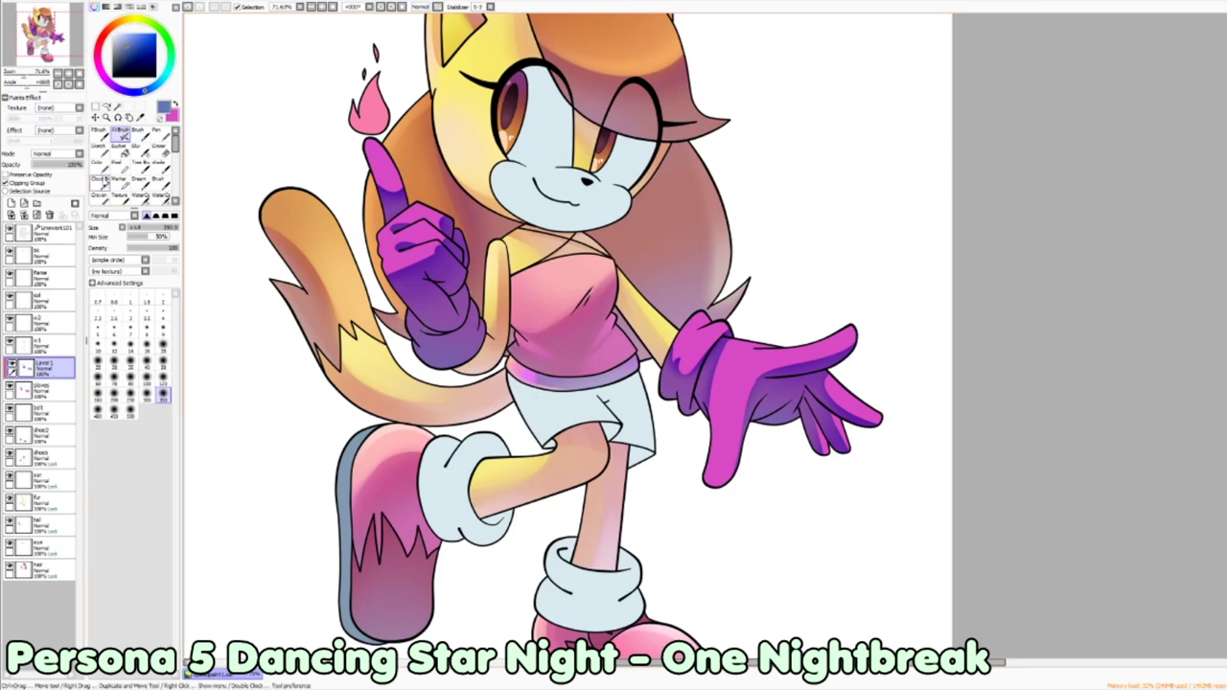
# Step: Blur the shadow edges on the raised glove and soften the shadows on both gloves with the airbrush
pyautogui.click(135, 147)
pyautogui.press(']')
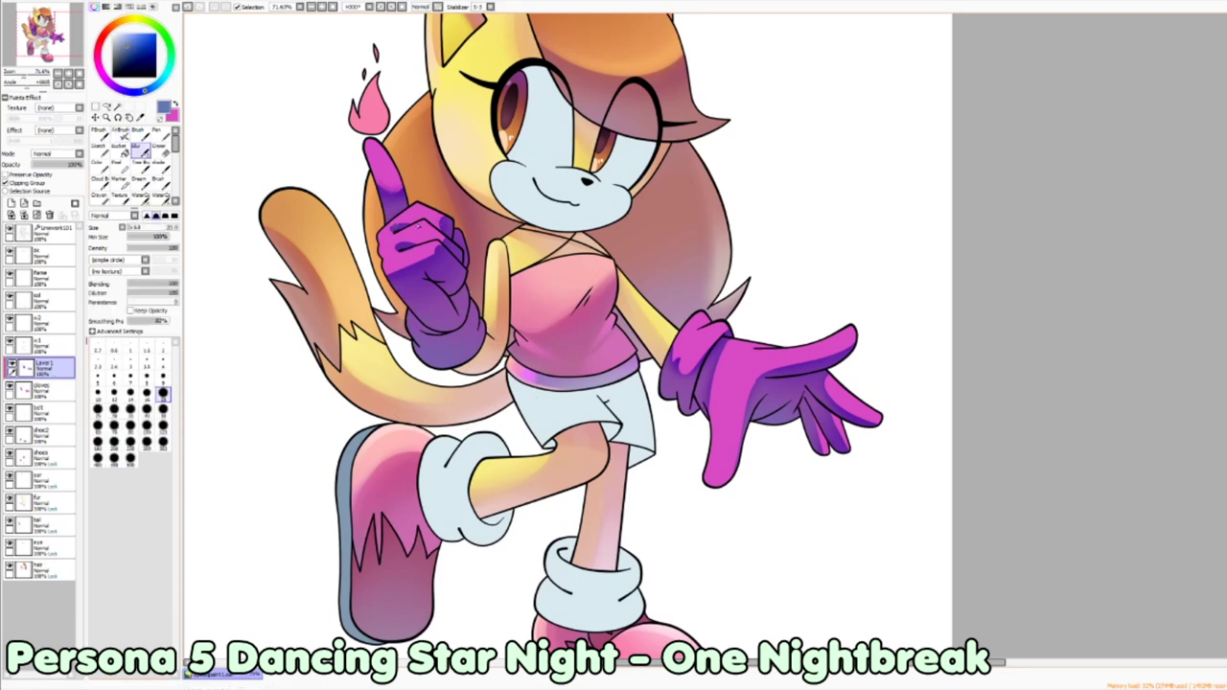
pyautogui.press('[')
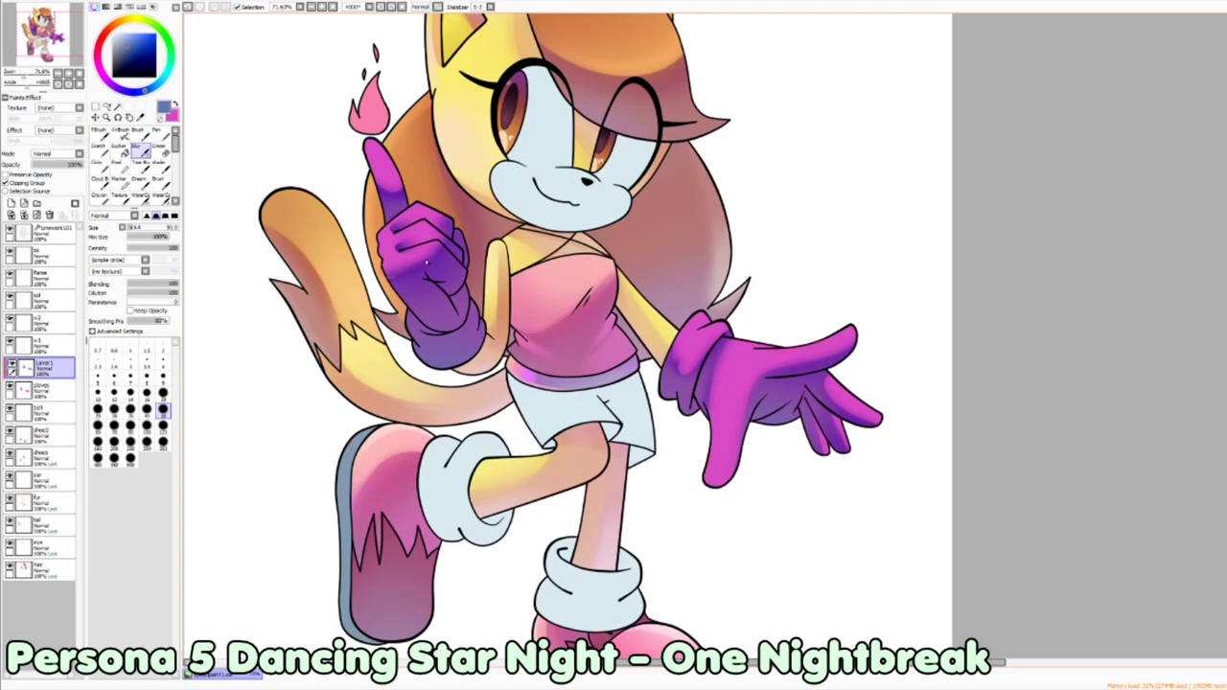
pyautogui.press('a')
pyautogui.press('[')
pyautogui.press('[')
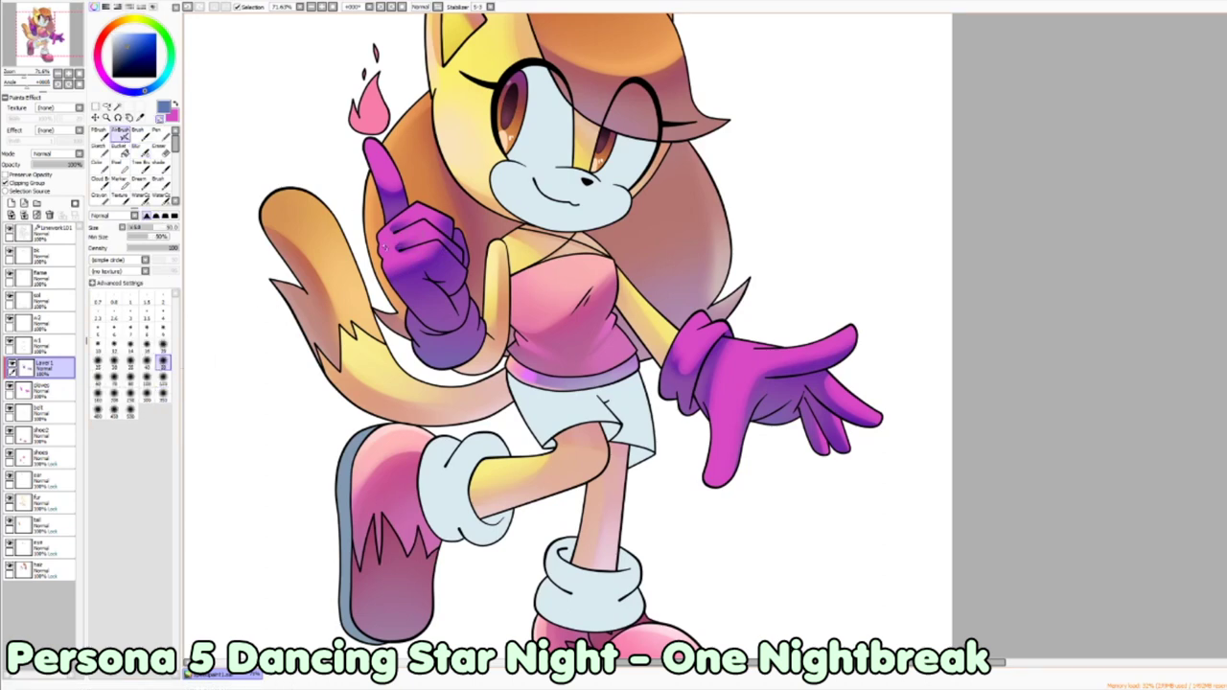
pyautogui.press(']')
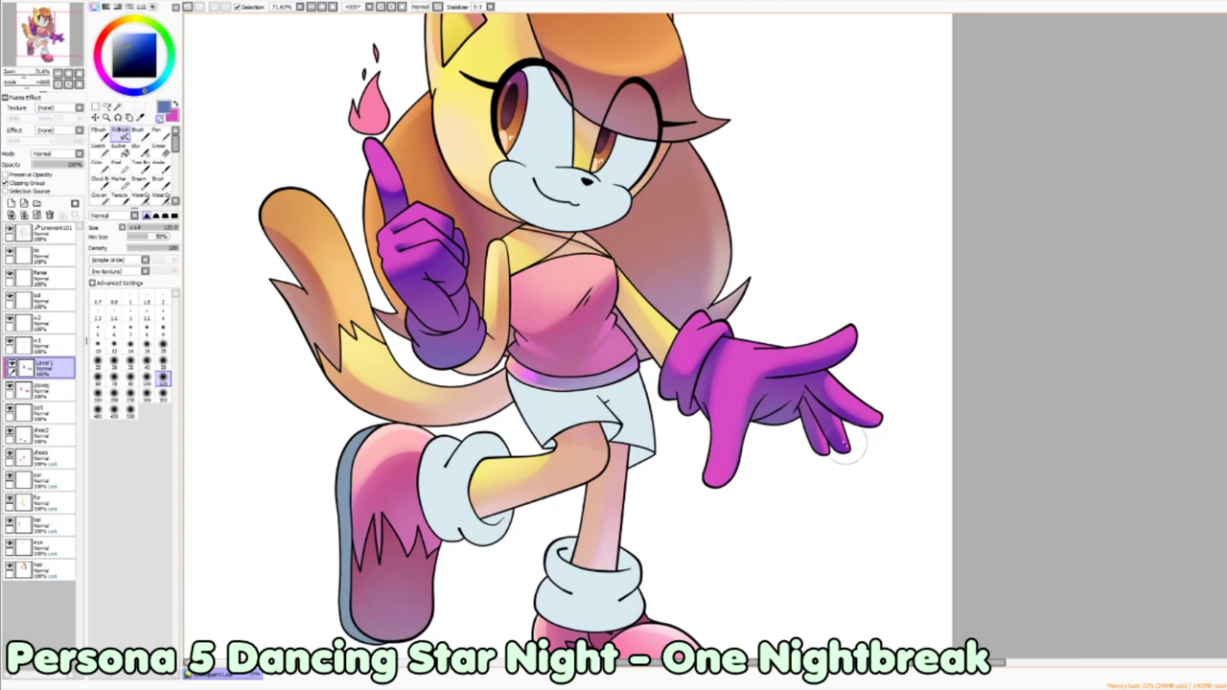
# Step: Add a clipped layer beneath the glove shadows, airbrush dark purple over the outstretched glove and blend it with a very large blur brush
pyautogui.click(9, 203)
pyautogui.press('x')
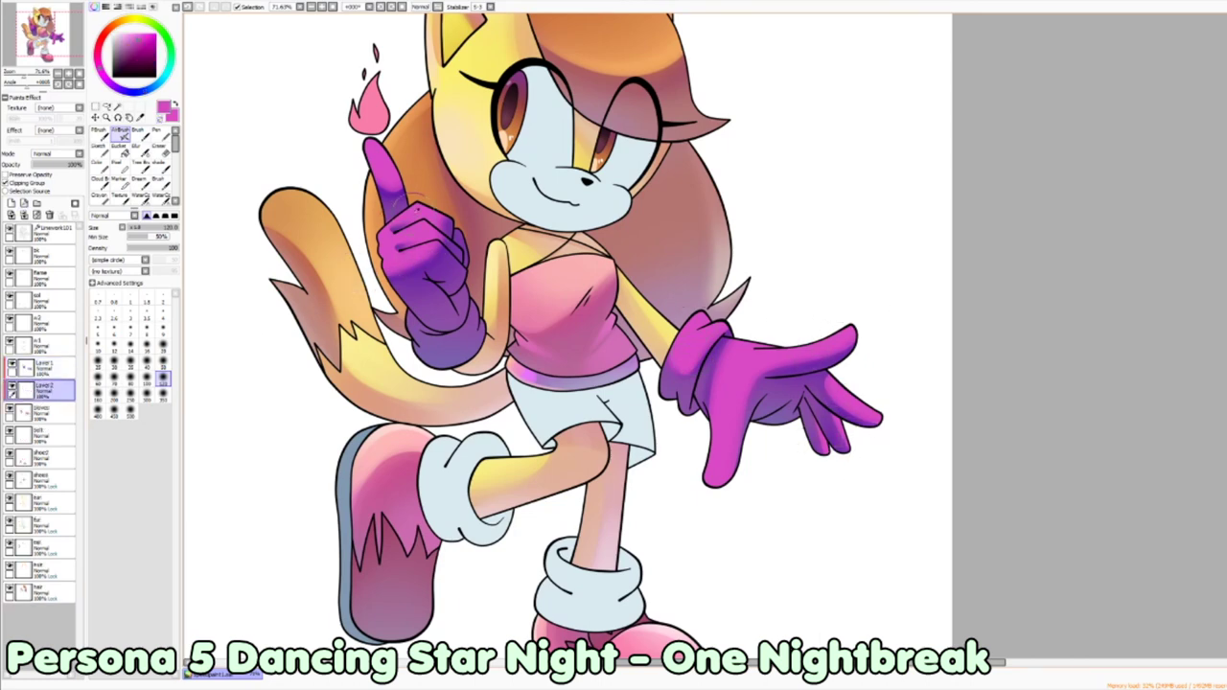
pyautogui.click(131, 53)
pyautogui.click(130, 410)
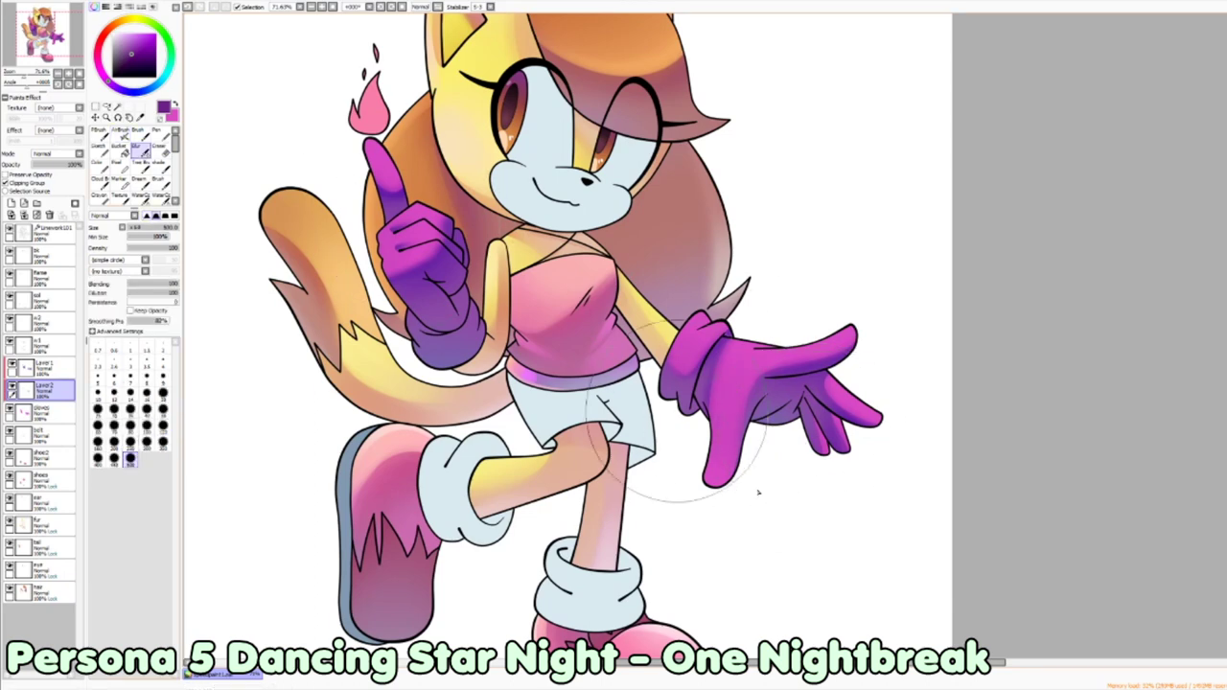
# Step: Add another clipped layer and airbrush pink, peach and purple tints over the raised fingertip and the outstretched glove
pyautogui.click(10, 203)
pyautogui.press('x')
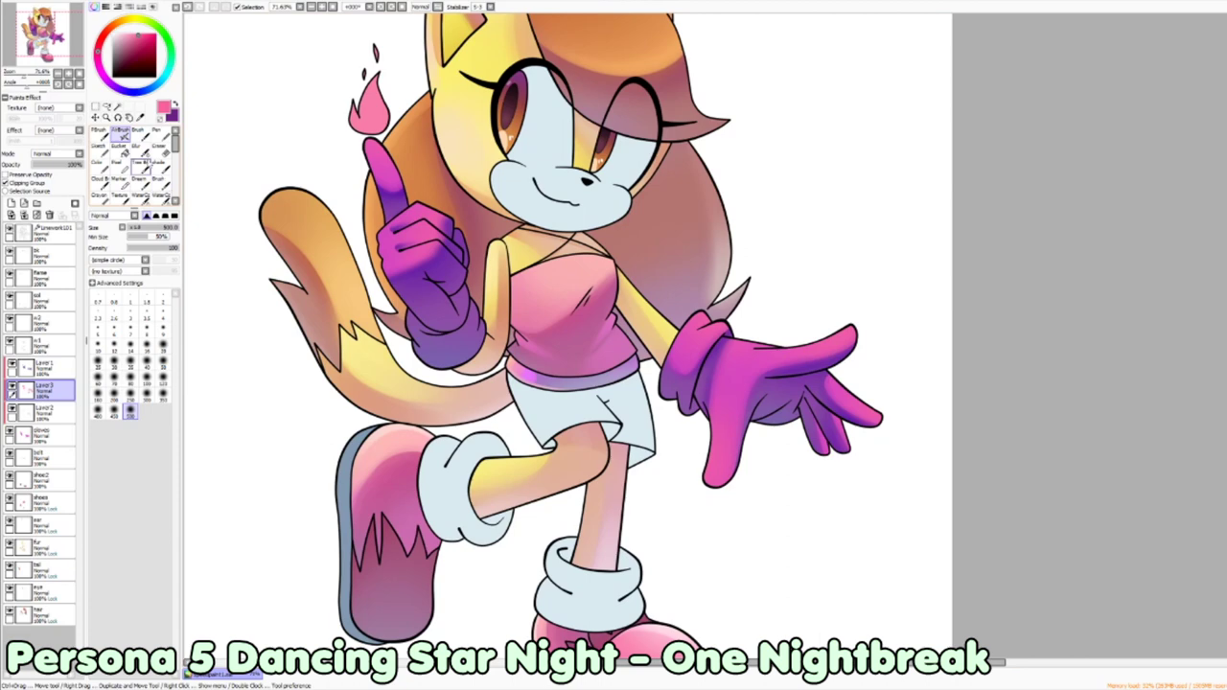
pyautogui.press('b')
pyautogui.press('a')
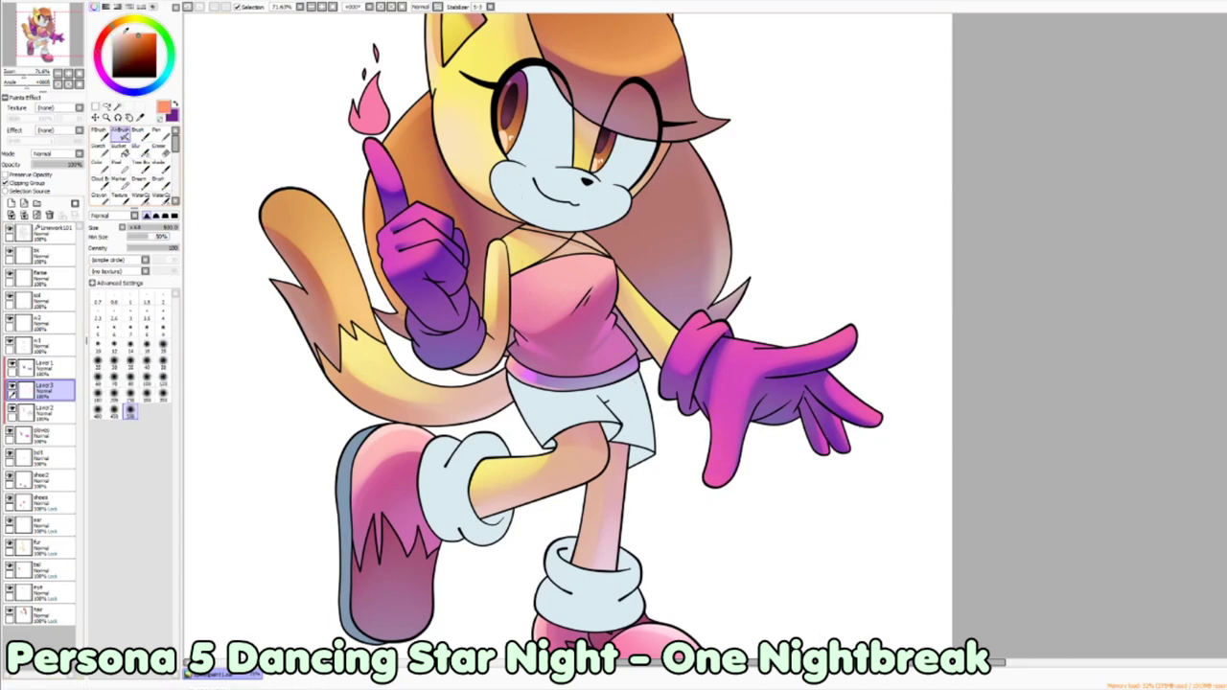
pyautogui.keyDown('alt'); pyautogui.click(819, 374); pyautogui.keyUp('alt')
pyautogui.keyDown('alt'); pyautogui.click(710, 451); pyautogui.keyUp('alt')
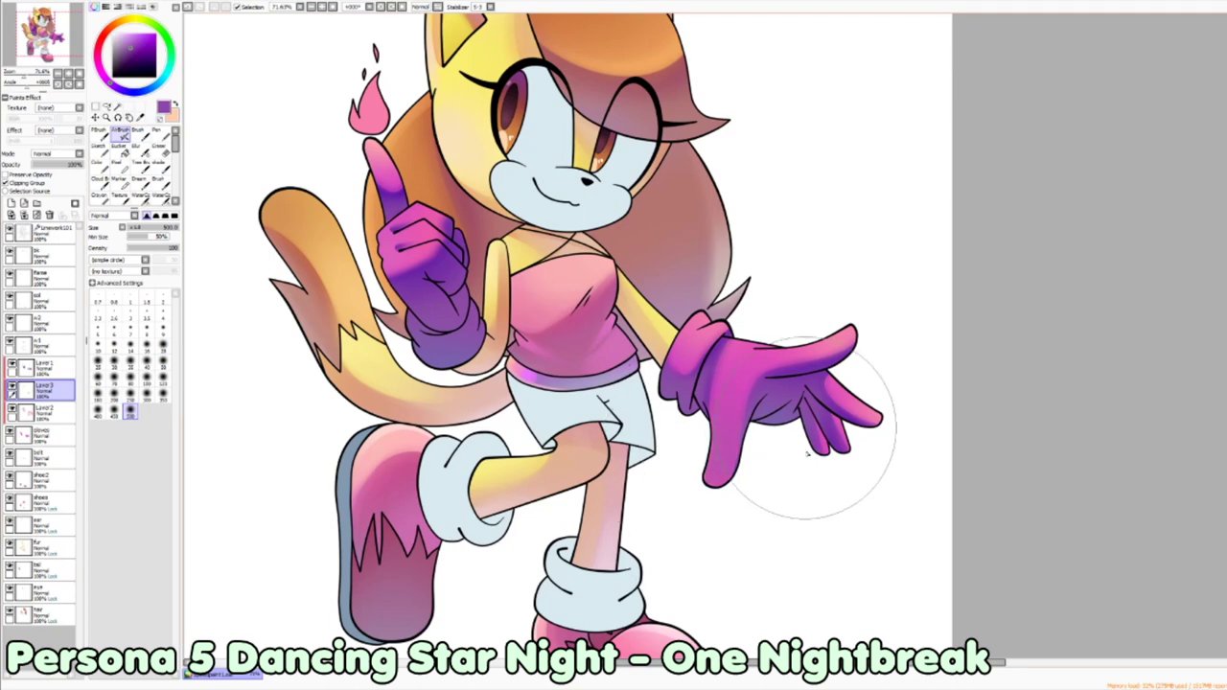
pyautogui.keyDown('alt'); pyautogui.click(705, 491); pyautogui.keyUp('alt')
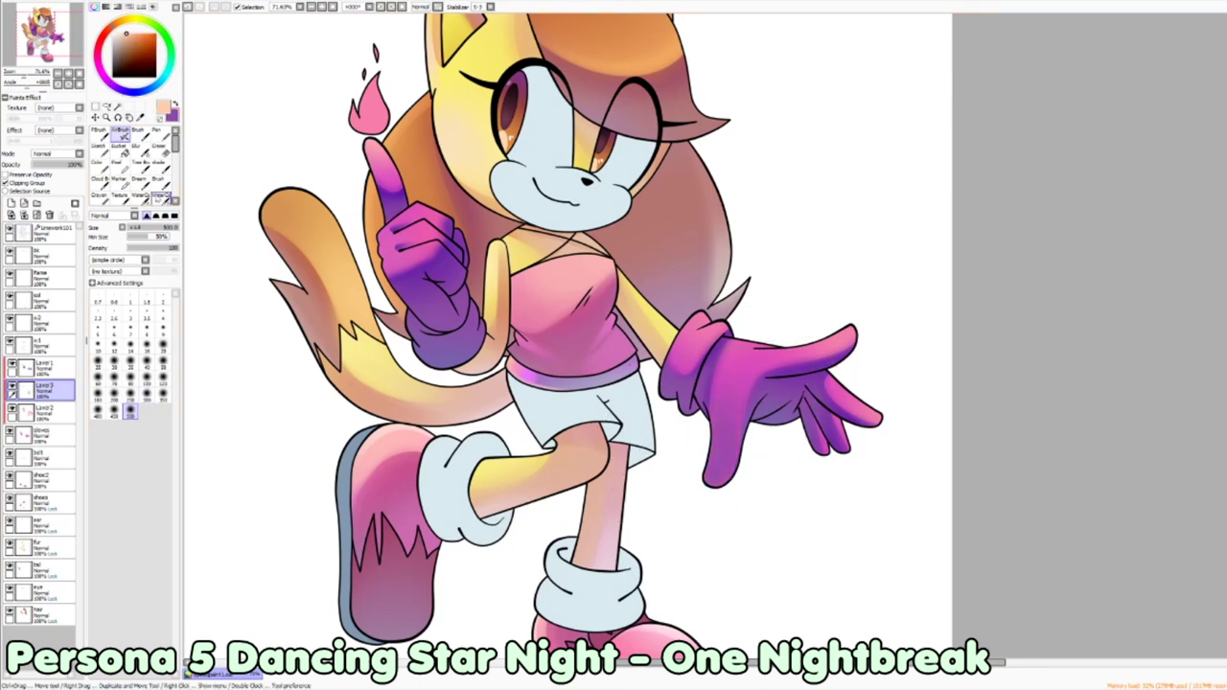
# Step: Paint pink and purple touches on the outstretched glove's thumb and the raised glove with the shade brush
pyautogui.press('b')
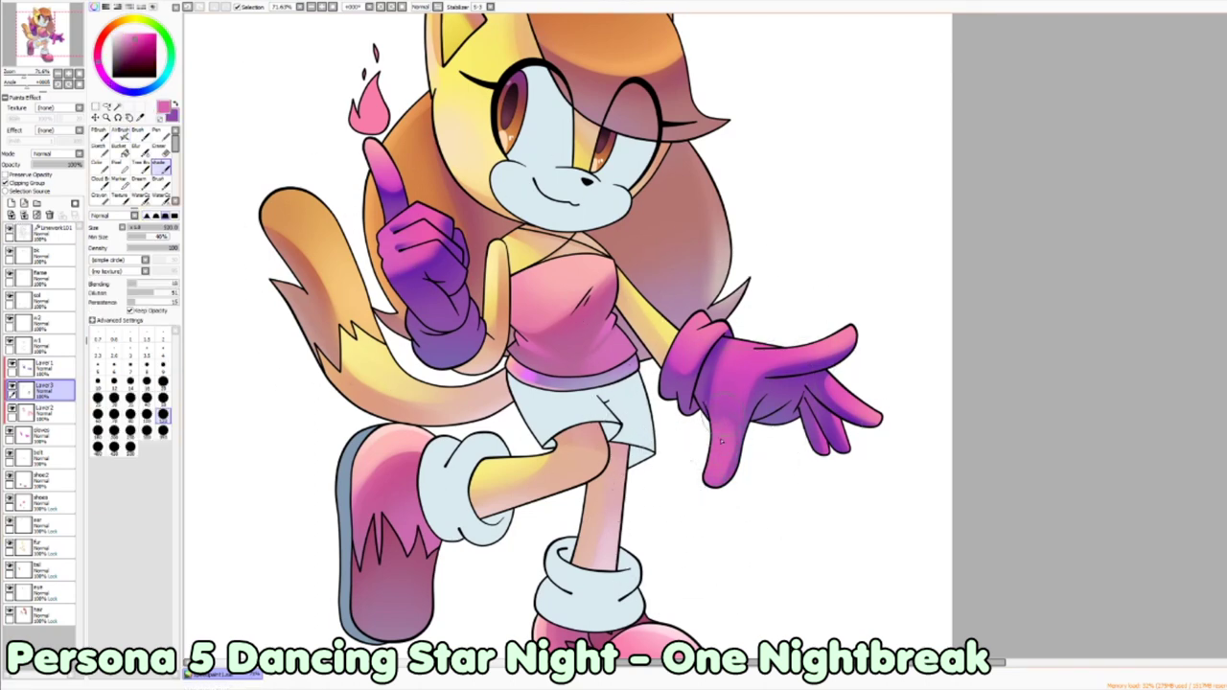
pyautogui.keyDown('alt'); pyautogui.click(307, 90); pyautogui.keyUp('alt')
pyautogui.keyDown('alt'); pyautogui.click(384, 167); pyautogui.keyUp('alt')
pyautogui.click(163, 398)
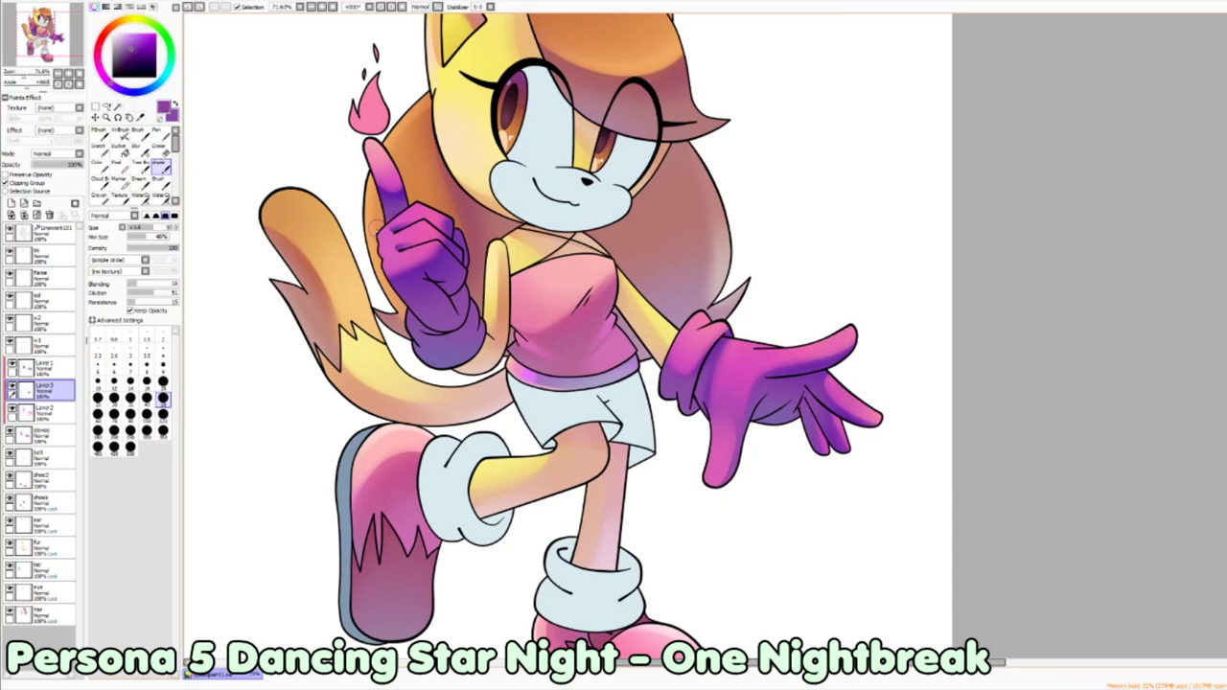
# Step: Merge the clipped glove shading layers down into the gloves layer
pyautogui.click(53, 347)
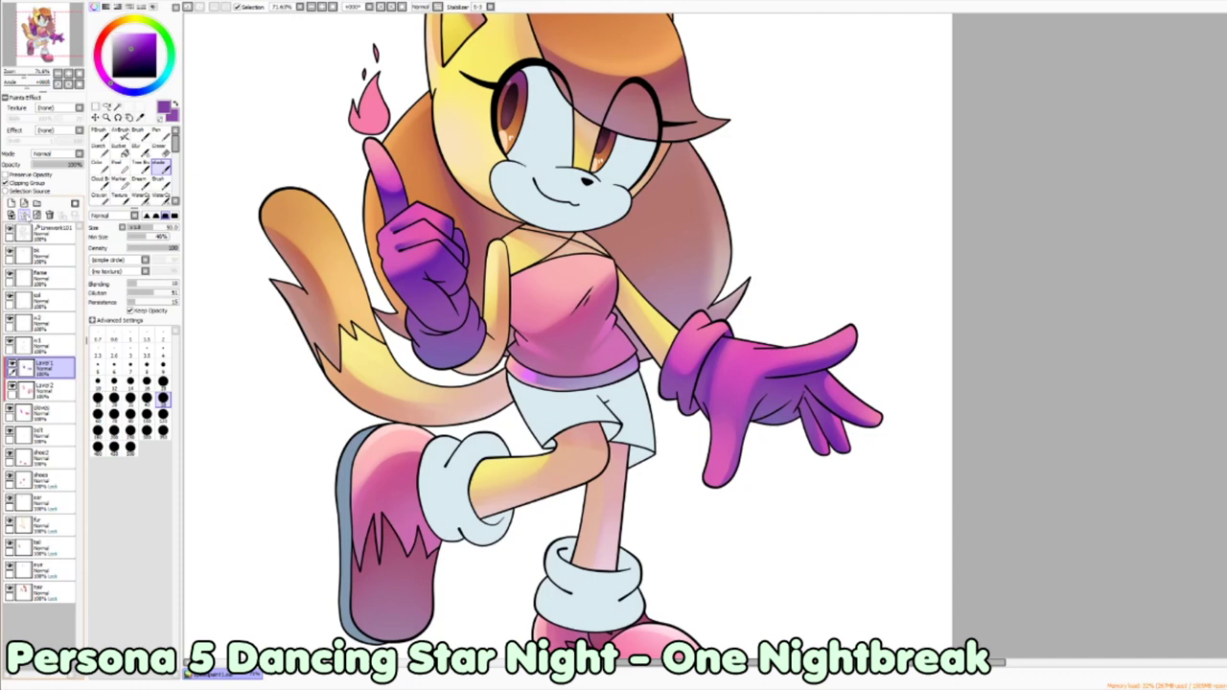
pyautogui.click(53, 350)
pyautogui.click(55, 363)
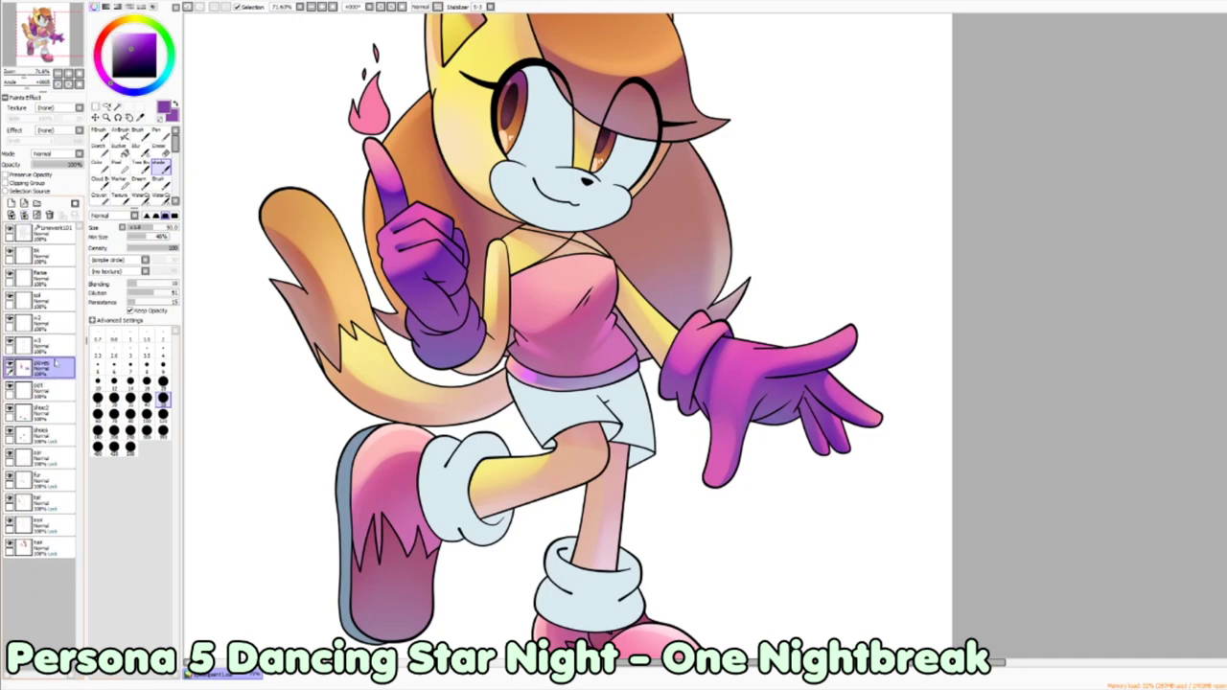
# Step: Try a hue and saturation adjustment on the gloves layer, compare it with the original colours and undo it
pyautogui.hotkey('ctrl', 'u')
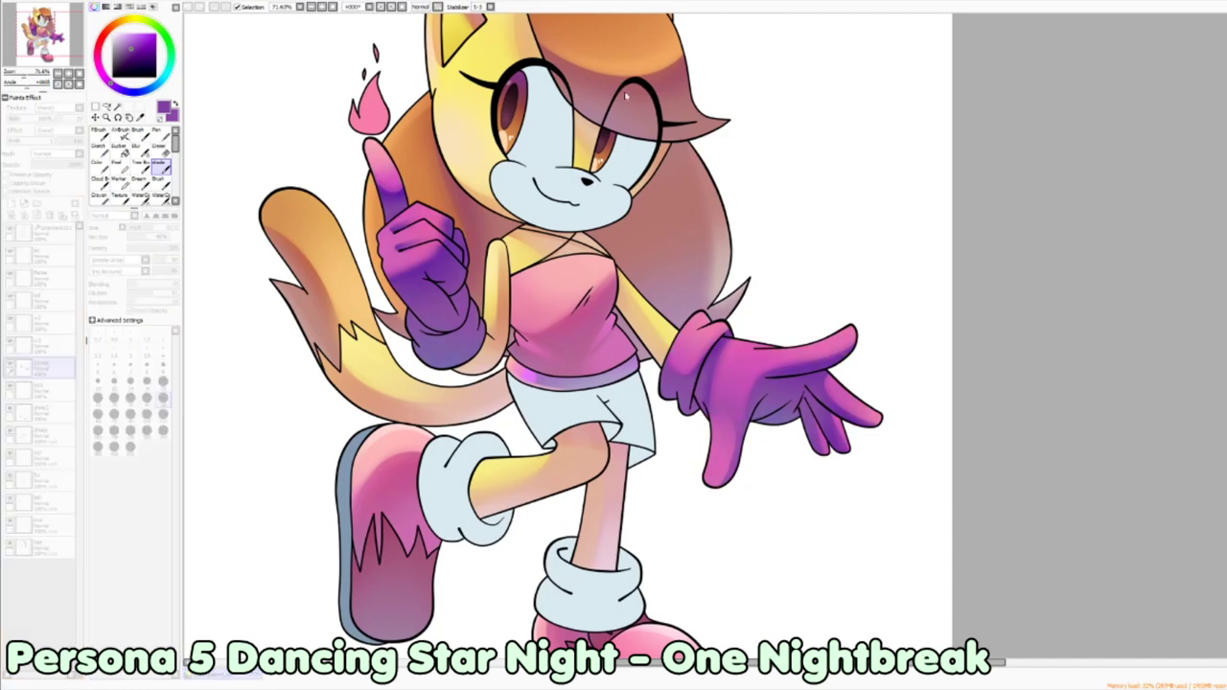
pyautogui.press('Return')
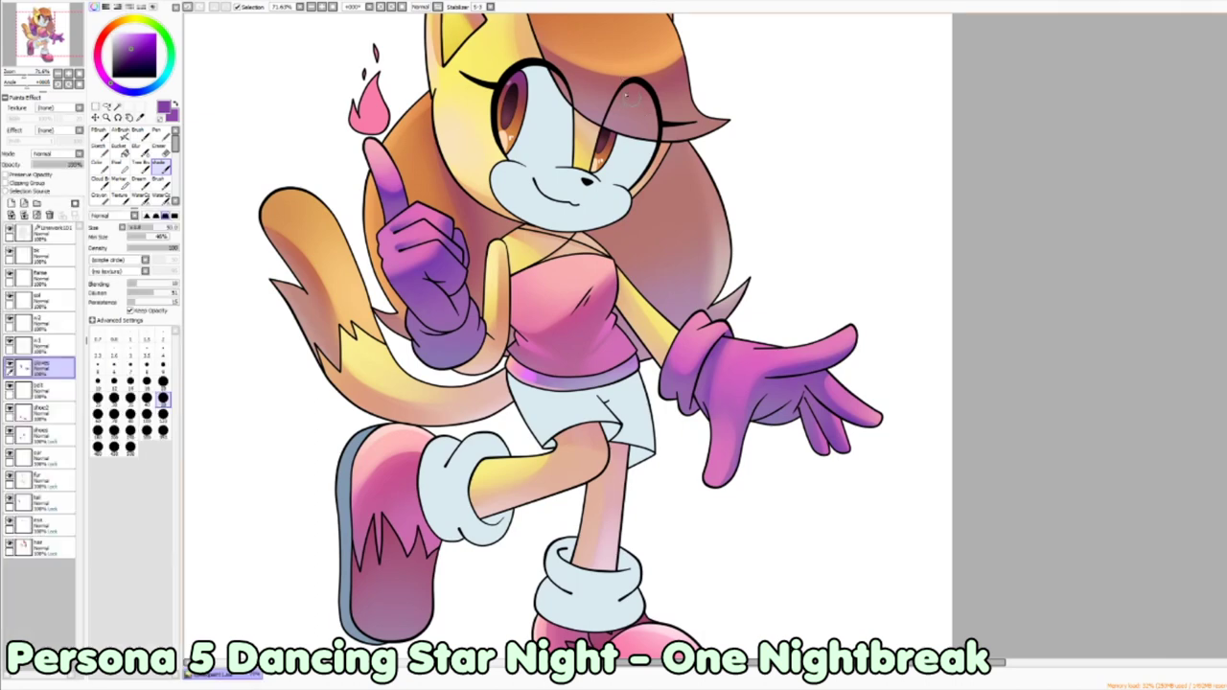
pyautogui.click(190, 7)
pyautogui.click(198, 8)
pyautogui.click(190, 8)
pyautogui.click(199, 7)
pyautogui.click(190, 8)
# Step: Preserve the gloves layer's opacity and paint a light pink highlight along the outstretched glove
pyautogui.press('x')
pyautogui.moveTo(767, 359); pyautogui.dragTo(828, 346)
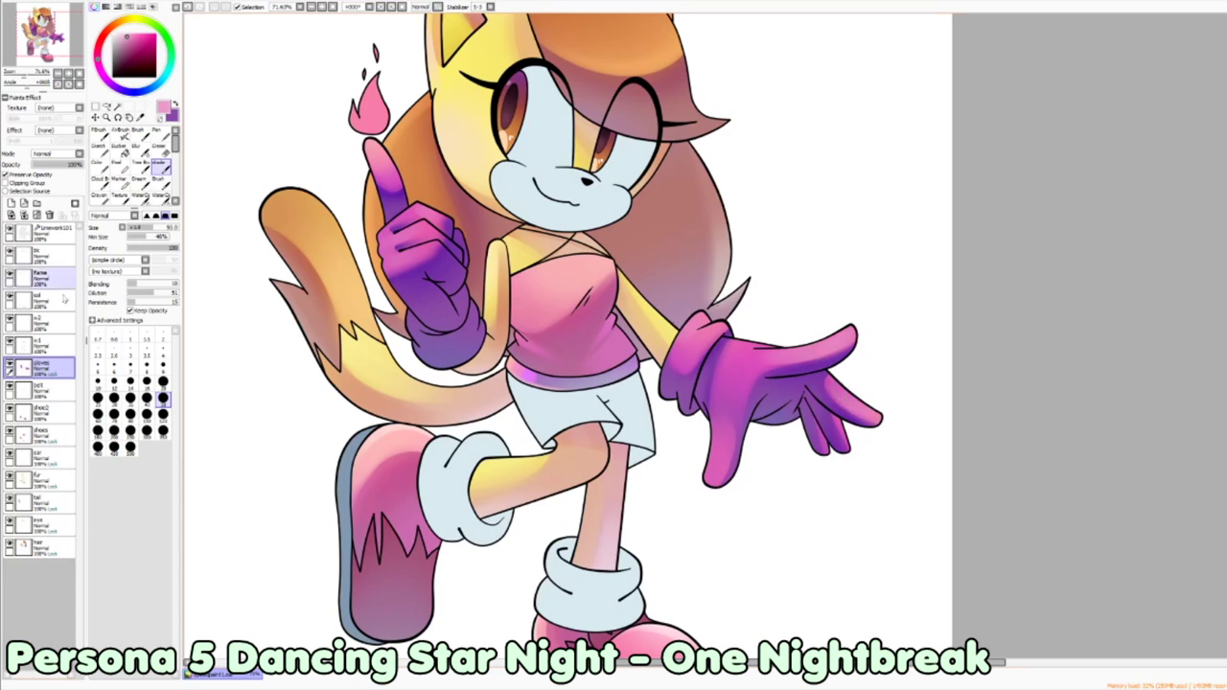
# Step: Add a layer clipped to the w1 layer and paint grey-blue shadows on the eye and muzzle area and the shorts
pyautogui.hotkey('ctrl', 'shift', 'n')
pyautogui.press('-')
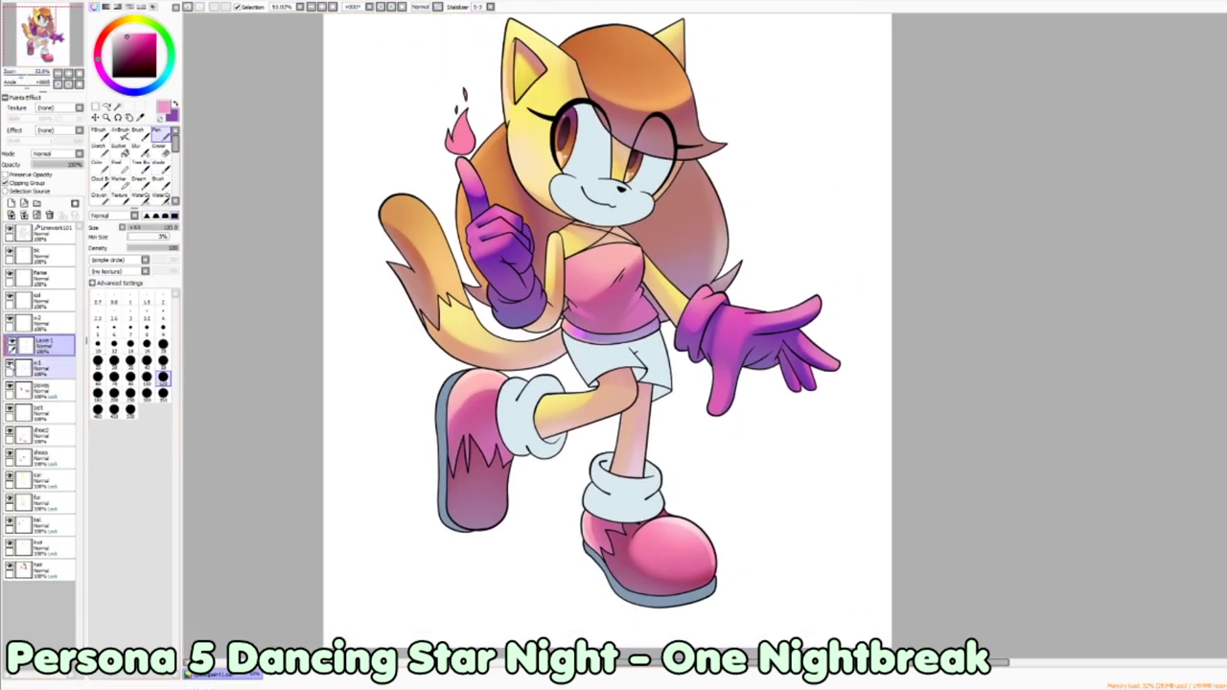
pyautogui.keyDown('alt'); pyautogui.click(589, 356); pyautogui.keyUp('alt')
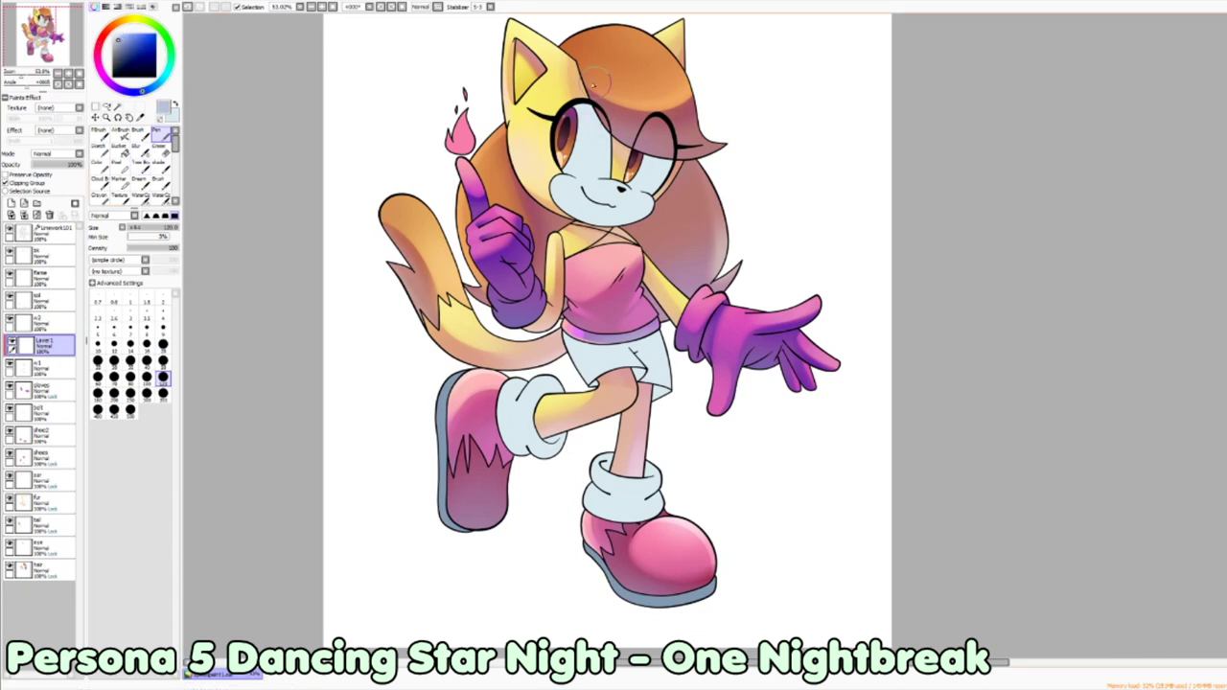
pyautogui.moveTo(637, 161)
pyautogui.mouseDown()
pyautogui.moveTo(657, 194)
pyautogui.moveTo(629, 184)
pyautogui.moveTo(633, 209)
pyautogui.mouseUp()
pyautogui.moveTo(641, 337); pyautogui.dragTo(654, 384)
pyautogui.moveTo(556, 336); pyautogui.dragTo(600, 385)
pyautogui.moveTo(655, 355); pyautogui.dragTo(604, 347)
# Step: Paint grey-blue shadows on the white cuffs around both ankles
pyautogui.moveTo(552, 417); pyautogui.dragTo(526, 446)
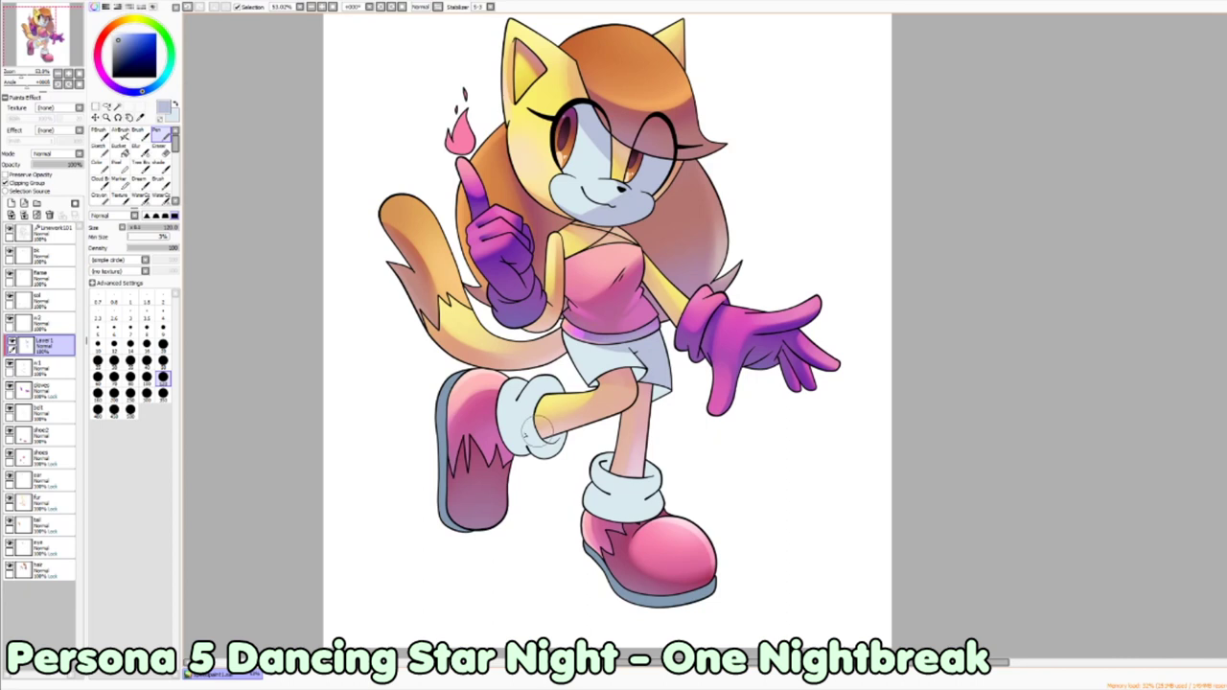
pyautogui.moveTo(503, 403); pyautogui.dragTo(524, 471)
pyautogui.moveTo(503, 401); pyautogui.dragTo(524, 378)
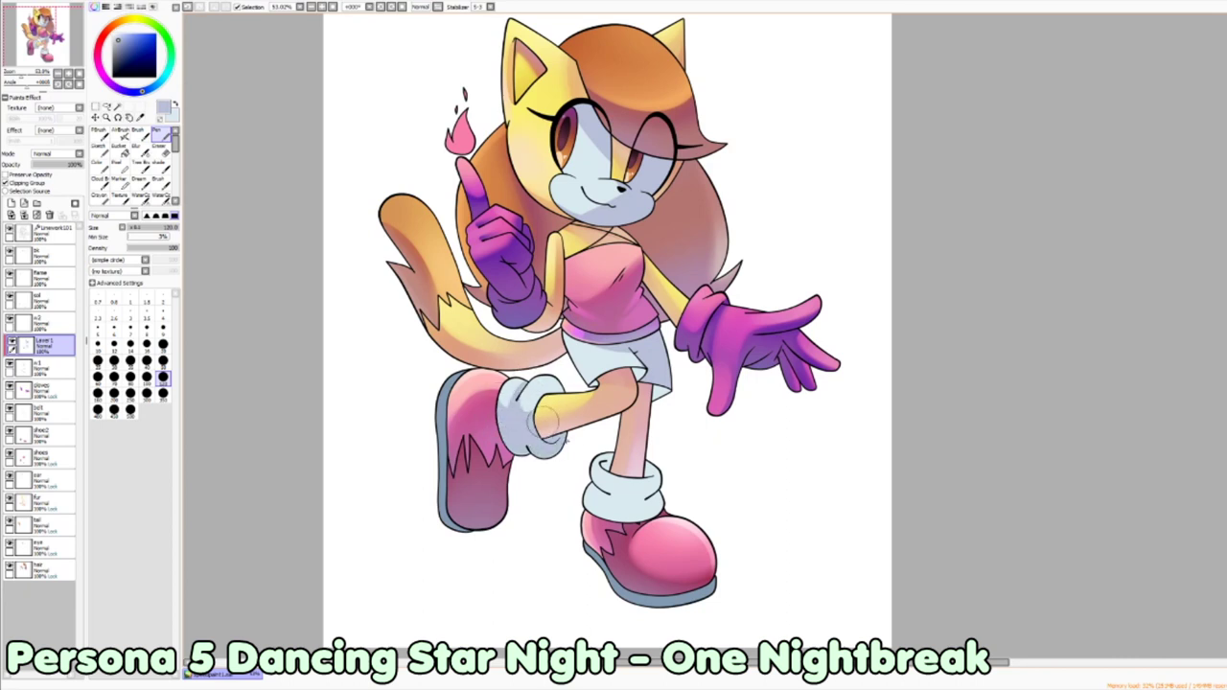
pyautogui.moveTo(590, 503)
pyautogui.mouseDown()
pyautogui.moveTo(661, 513)
pyautogui.moveTo(589, 474)
pyautogui.moveTo(668, 482)
pyautogui.mouseUp()
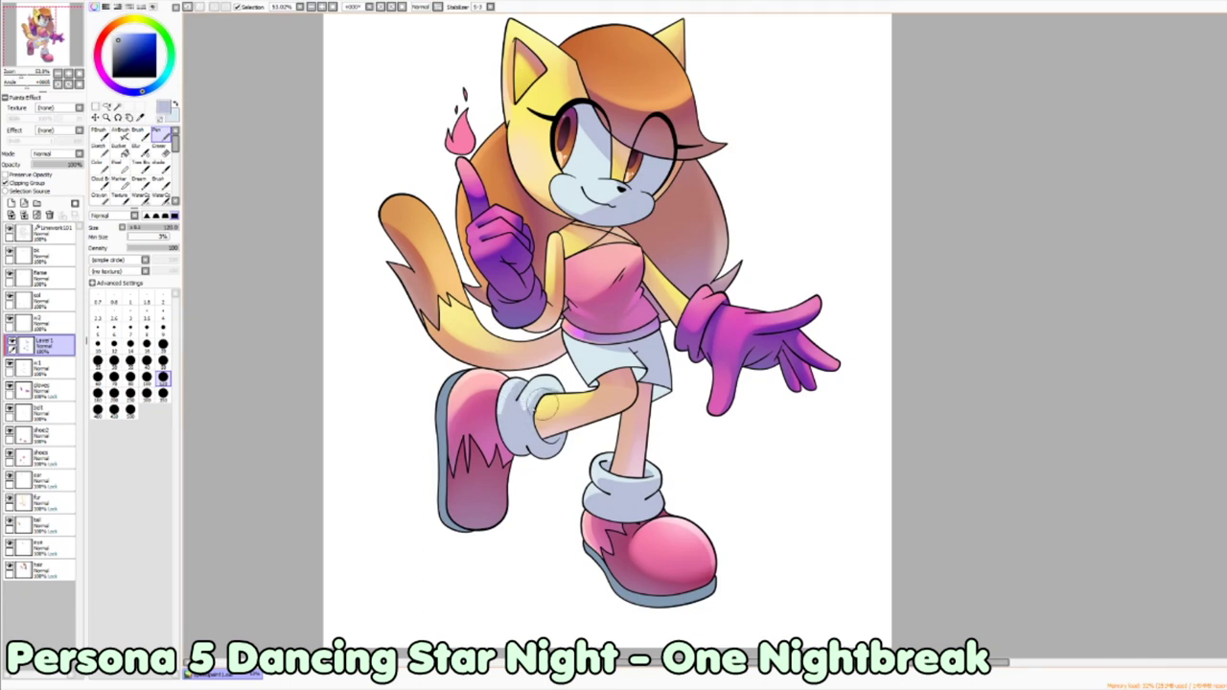
# Step: Add a layer clipped to the w2 layer and shade the remaining white part of the shorts in grey-blue
pyautogui.hotkey('ctrl', 'shift', 'n')
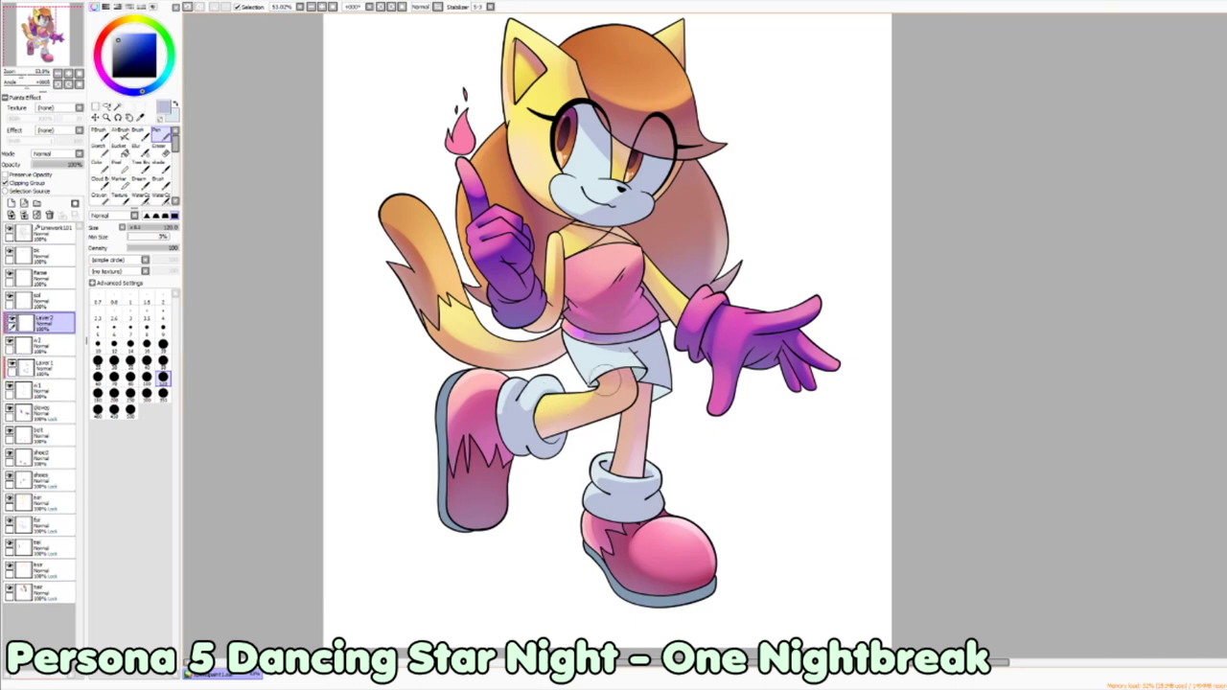
pyautogui.press('e')
pyautogui.press('n')
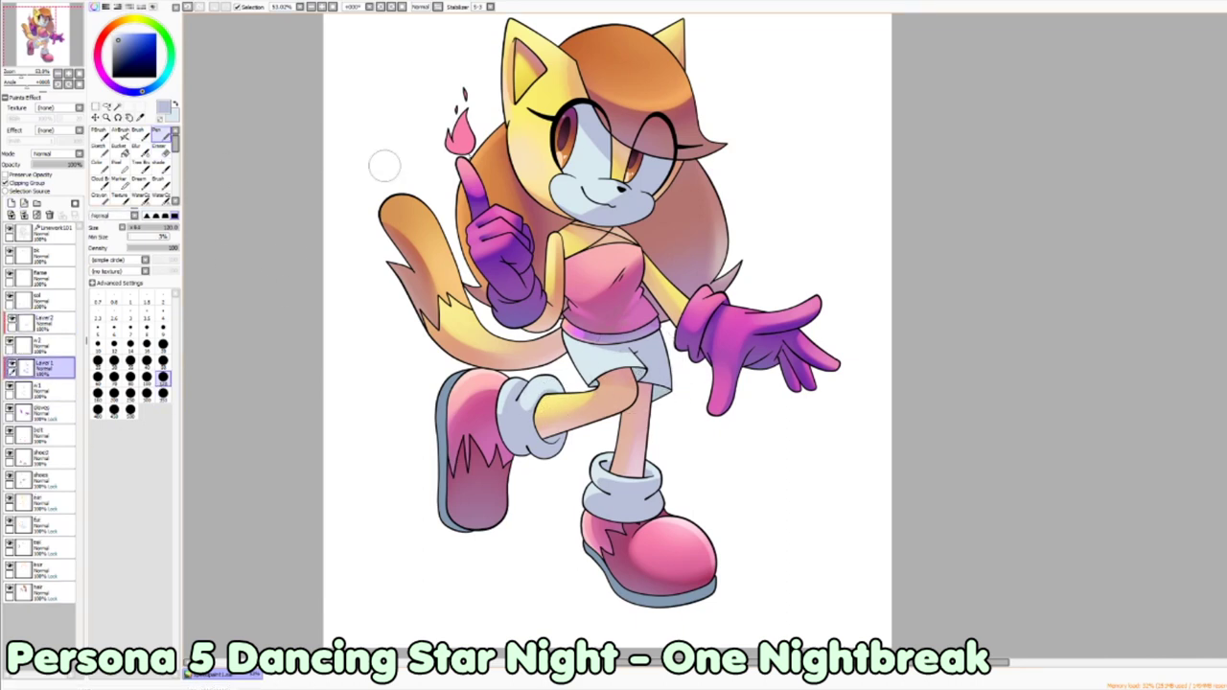
# Step: Touch up the first white shadow layer with the eraser, preserve its opacity and airbrush muted red and pale lavender into the shadows
pyautogui.press('e')
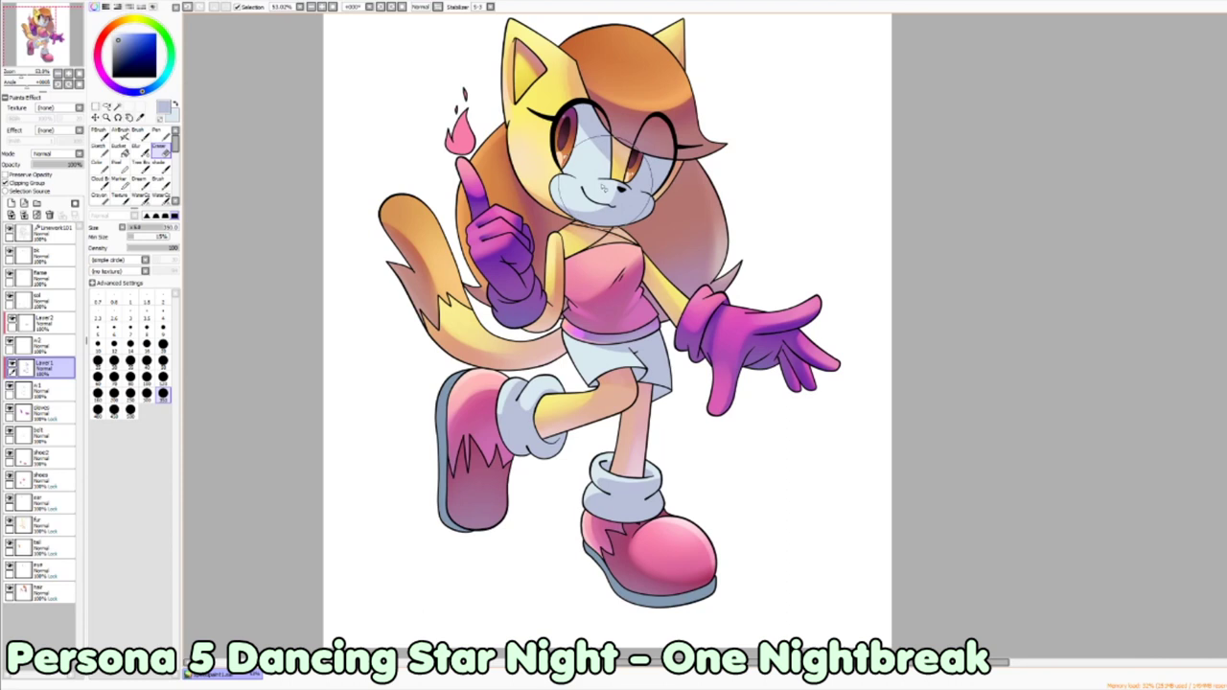
pyautogui.press('v')
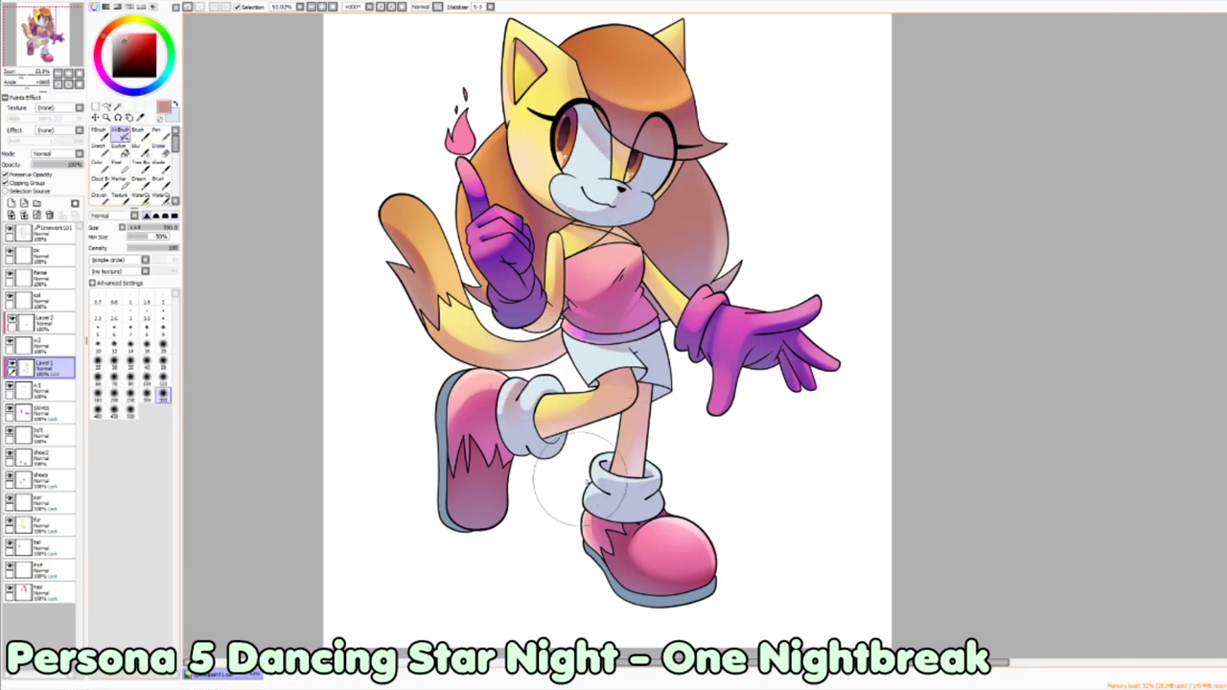
pyautogui.keyDown('alt'); pyautogui.click(593, 192); pyautogui.keyUp('alt')
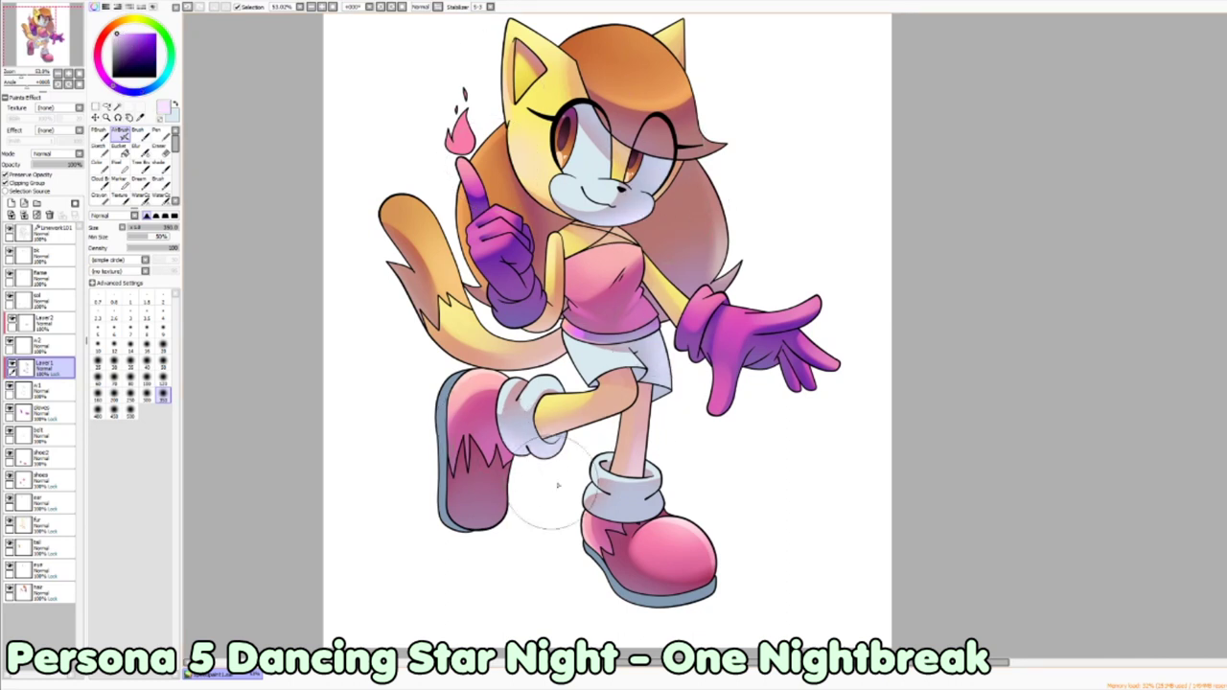
# Step: Add a clipped layer beneath the white-area shadows and airbrush warm cream and white over the eyes, muzzle, shorts and ankle cuffs
pyautogui.hotkey('ctrl', 'shift', 'n')
pyautogui.keyDown('alt'); pyautogui.click(570, 158); pyautogui.keyUp('alt')
pyautogui.keyDown('alt'); pyautogui.click(594, 194); pyautogui.keyUp('alt')
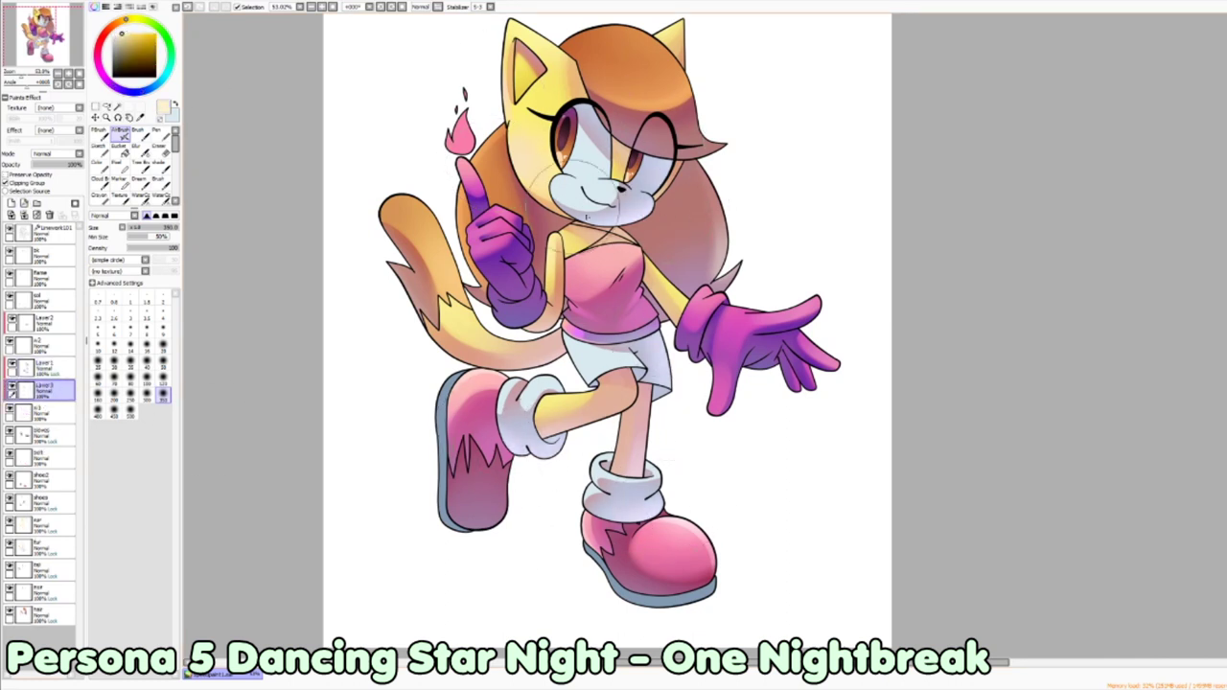
pyautogui.click(117, 34)
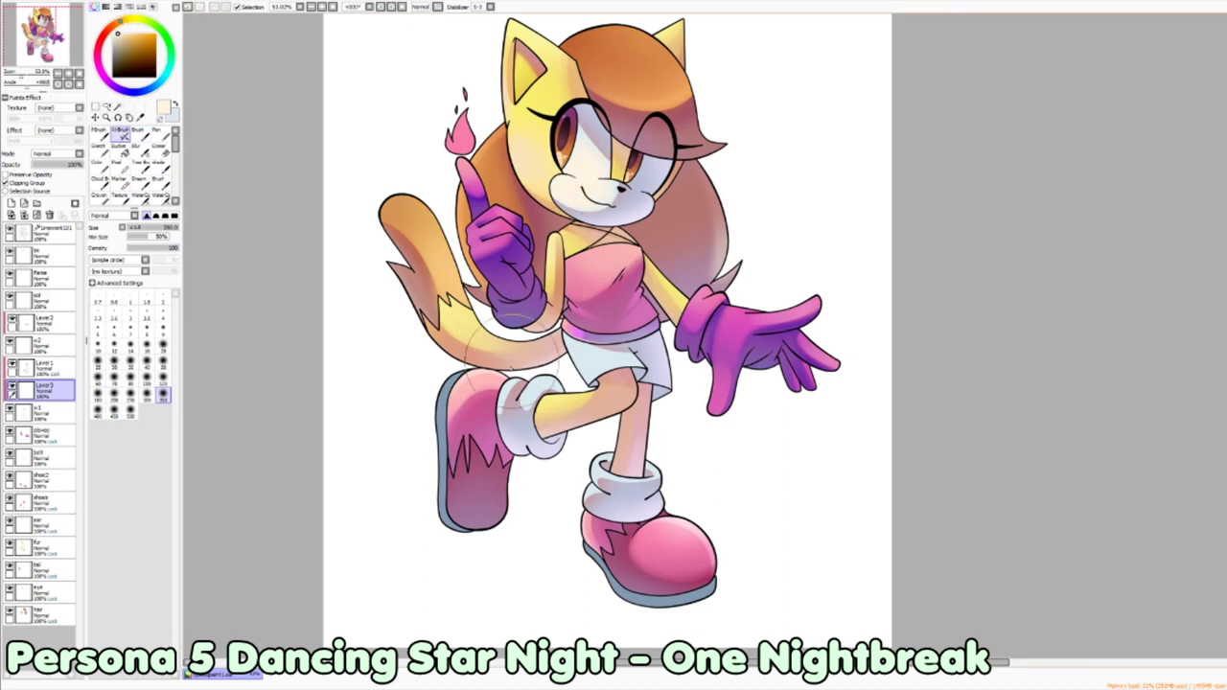
pyautogui.keyDown('alt'); pyautogui.click(568, 383); pyautogui.keyUp('alt')
pyautogui.press('[')
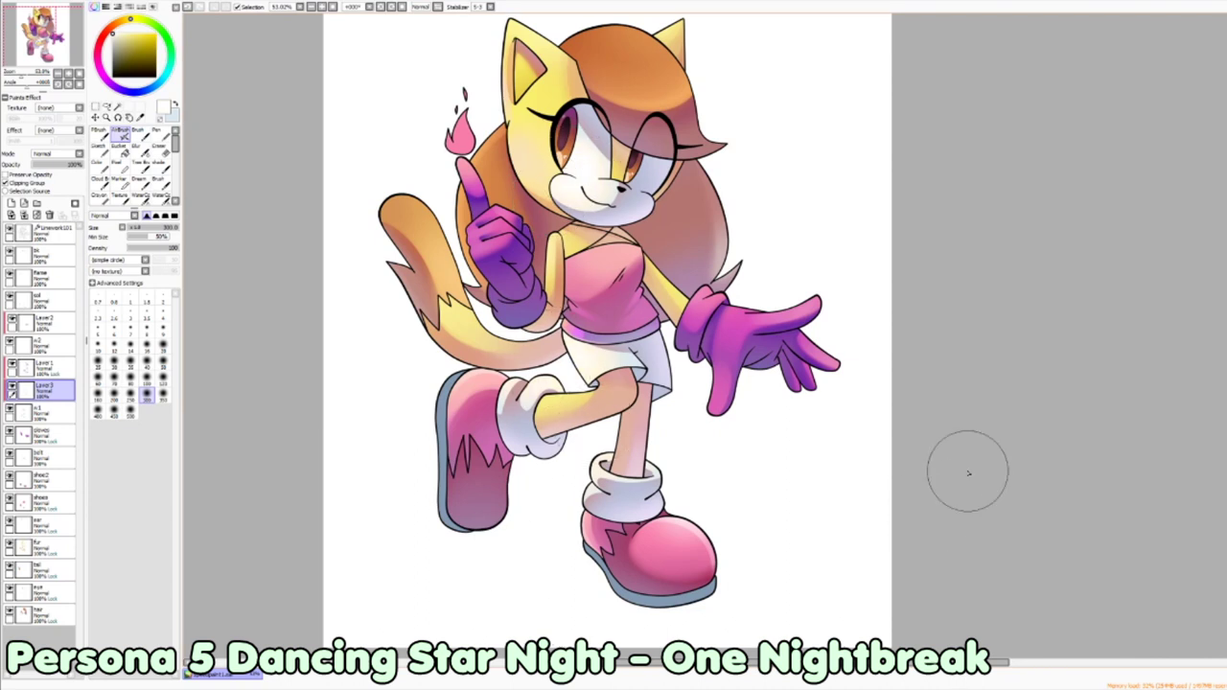
# Step: Soften the shadow edges on the white areas with the blur brush on the first shadow layer
pyautogui.click(43, 365)
pyautogui.click(135, 145)
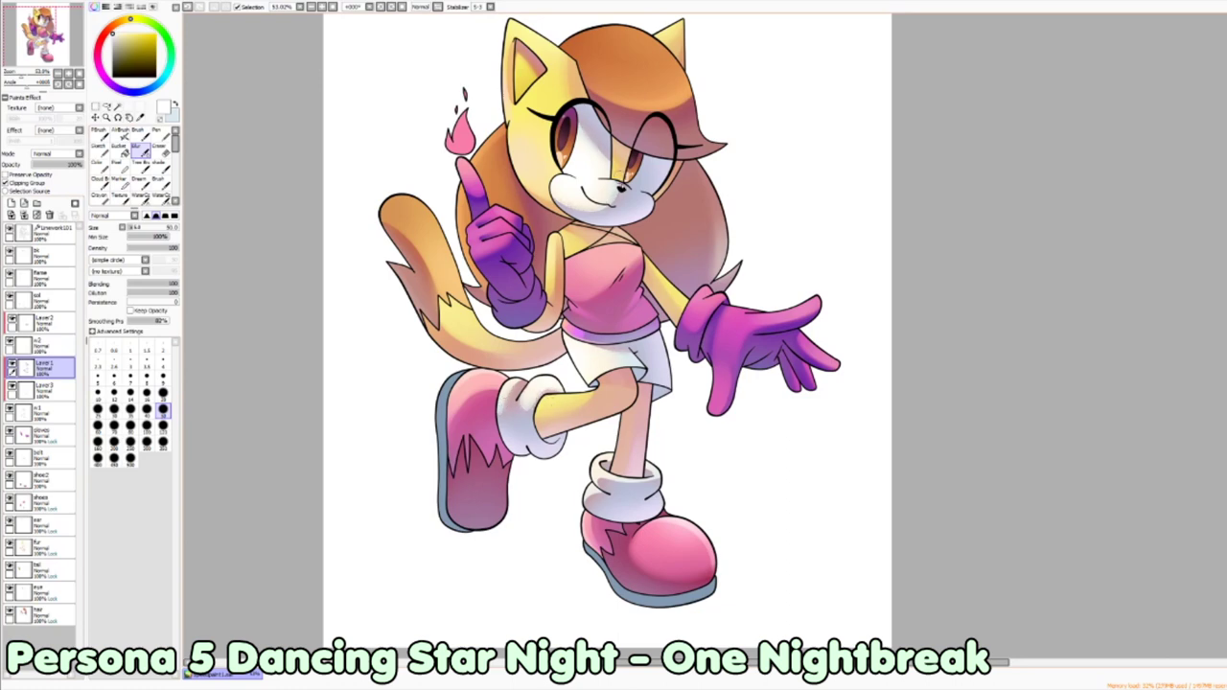
pyautogui.scroll(-2, 619, 222)
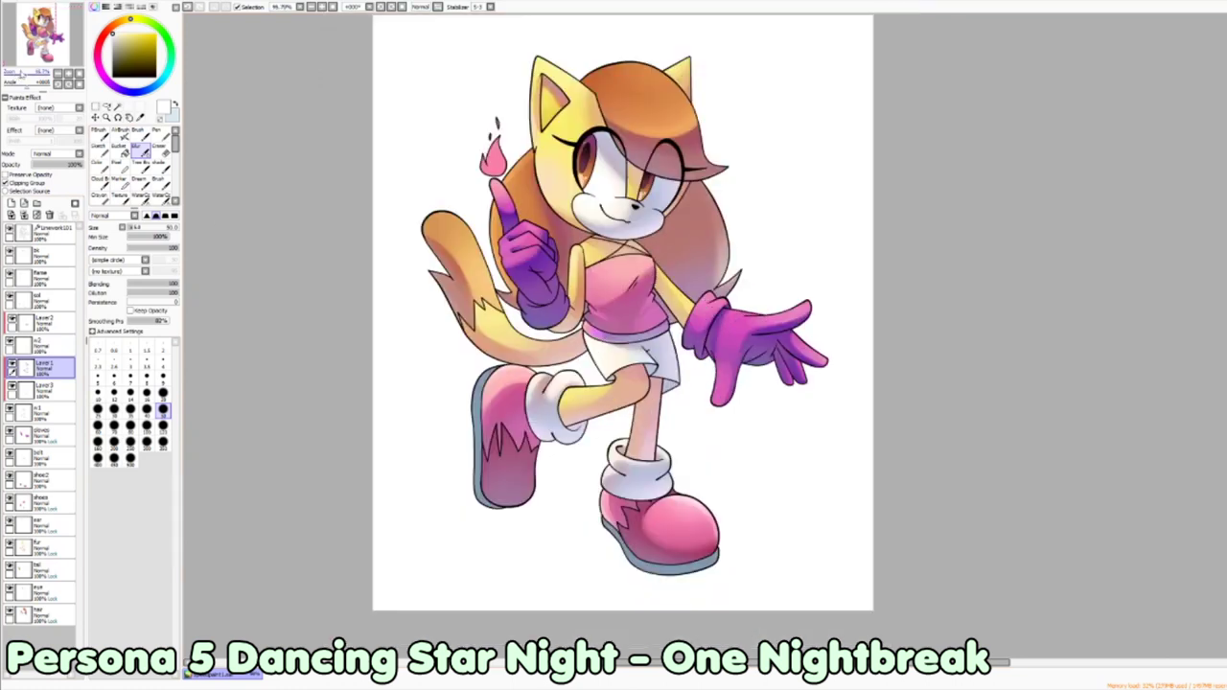
# Step: Preserve the opacity of the w2 shading layer and airbrush grey-violet and light blue into the shorts' shadow
pyautogui.scroll(3, 614, 335)
pyautogui.click(43, 322)
pyautogui.click(121, 135)
pyautogui.click(131, 411)
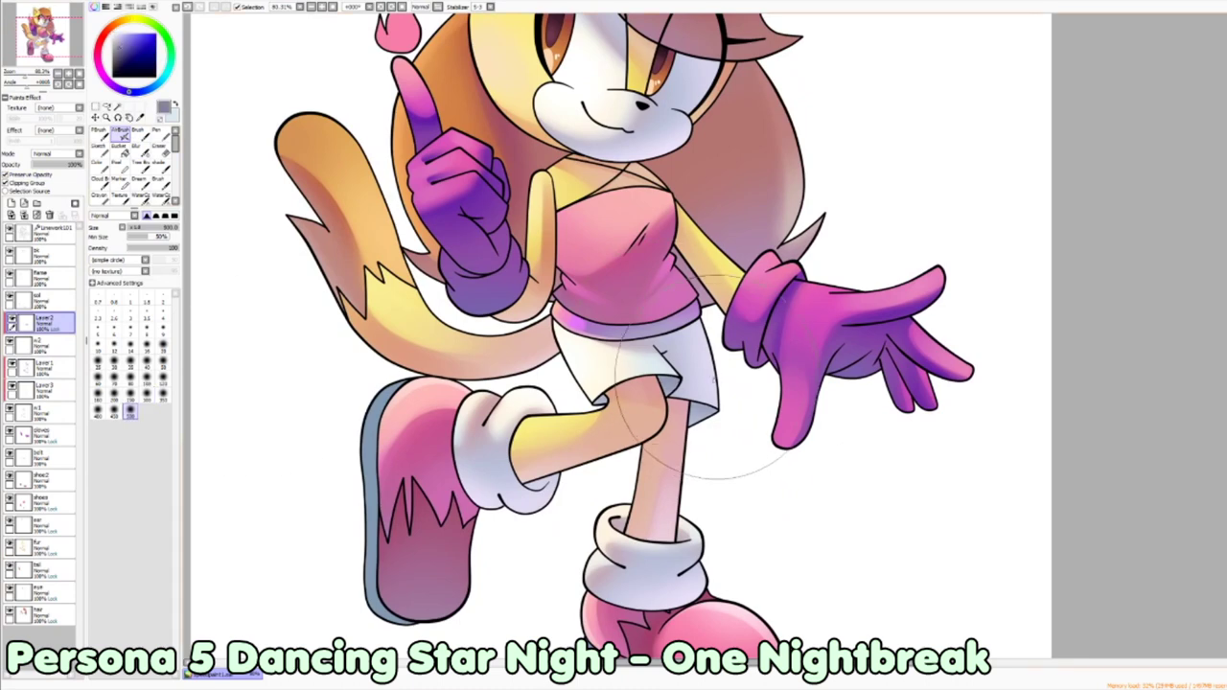
pyautogui.click(131, 37)
pyautogui.click(163, 363)
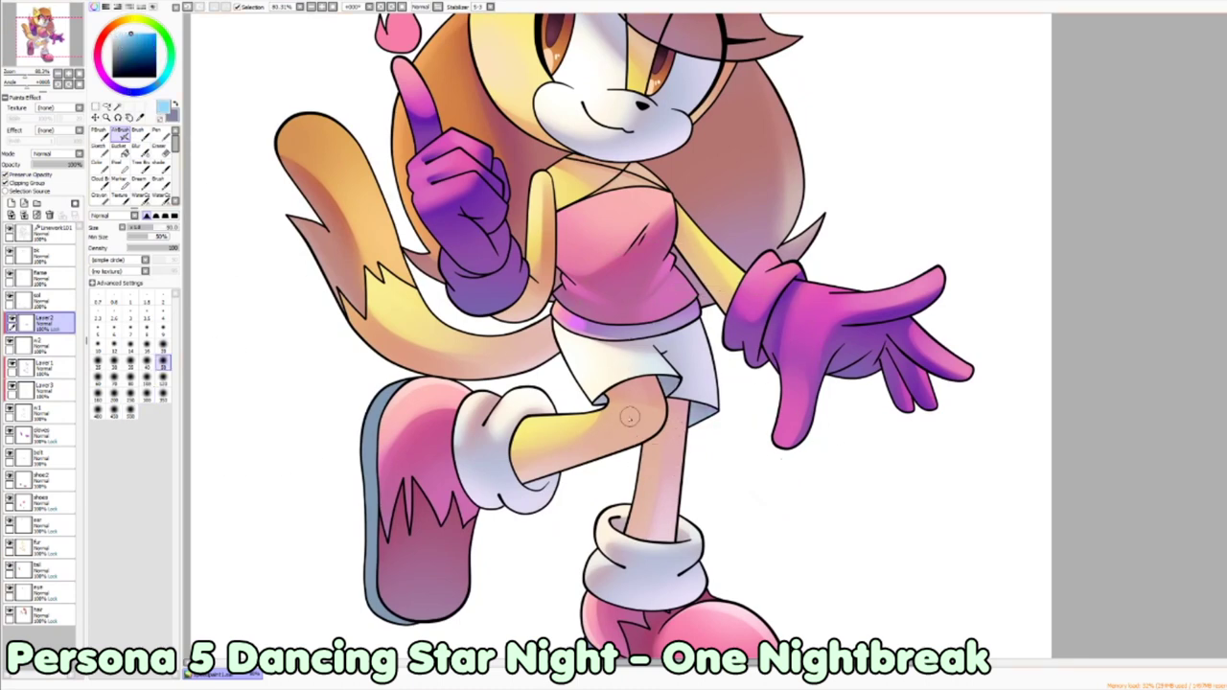
# Step: Merge the clipped shading layers down into the w2 and w1 layers
pyautogui.scroll(-2, 633, 414)
pyautogui.scroll(1, 613, 336)
pyautogui.hotkey('ctrl', 'e')
pyautogui.hotkey('ctrl', 'e')
# Step: Touch up the shading of the white areas with the blur and shade brushes and merge the clipped layer into w1
pyautogui.click(144, 148)
pyautogui.click(163, 411)
pyautogui.click(163, 166)
pyautogui.click(163, 415)
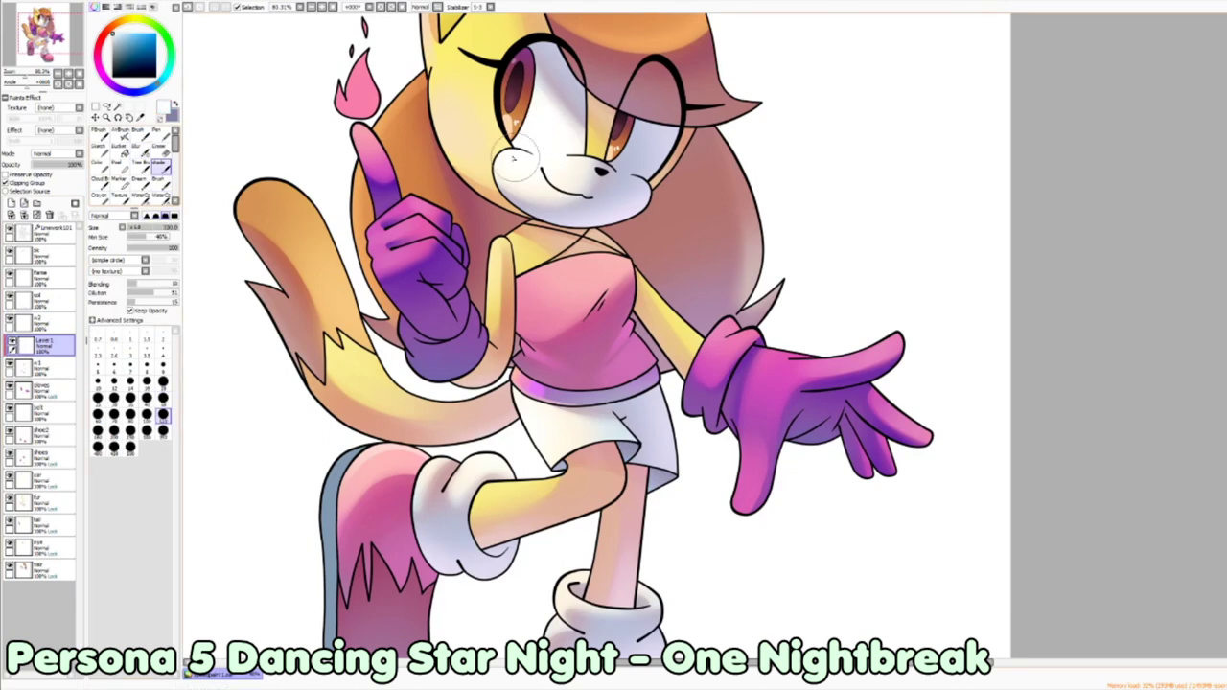
pyautogui.press('[')
pyautogui.hotkey('ctrl', 'e')
pyautogui.press('[')
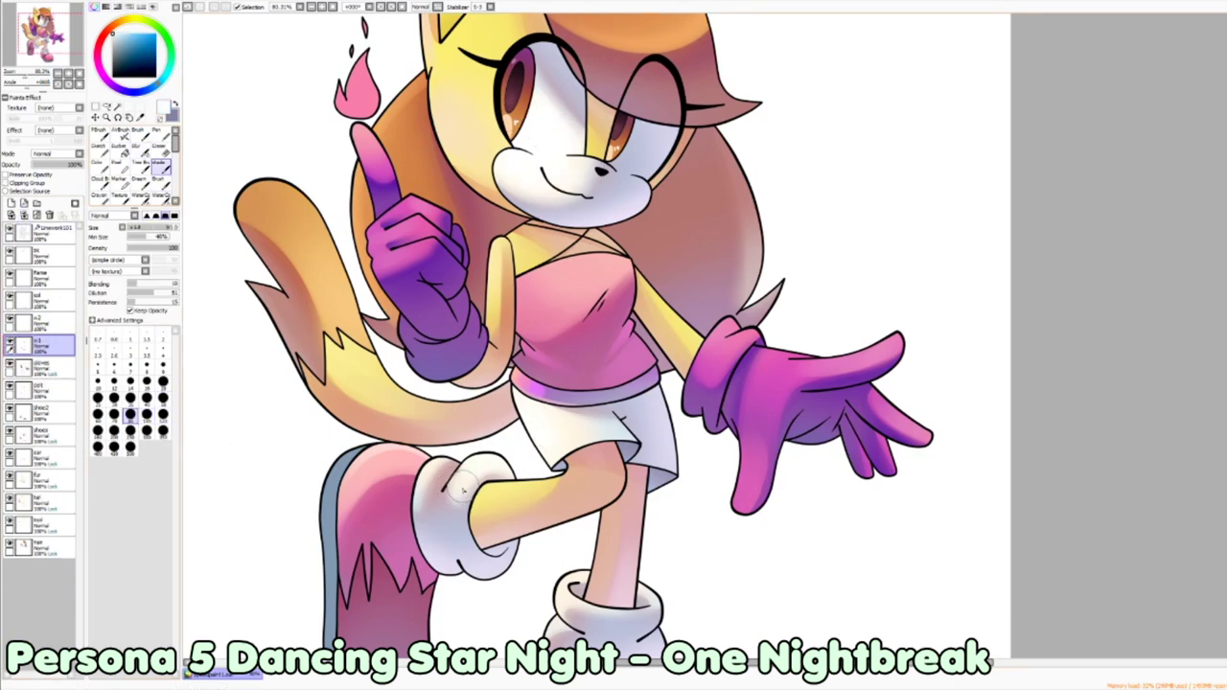
# Step: Add a clipped layer in Shade mode above w1 and pick a grey-violet shading colour with a large shade brush
pyautogui.click(47, 191)
pyautogui.moveTo(515, 442); pyautogui.dragTo(469, 523)
pyautogui.hotkey('ctrl', 'shift', 'n')
pyautogui.keyDown('alt'); pyautogui.click(550, 273); pyautogui.keyUp('alt')
pyautogui.press('Down')
pyautogui.press('Down')
pyautogui.press('Down')
pyautogui.keyDown('alt'); pyautogui.click(553, 254); pyautogui.keyUp('alt')
pyautogui.press('[')
pyautogui.press('[')
pyautogui.press('[')
pyautogui.press(']')
pyautogui.press(']')
pyautogui.press(']')
pyautogui.press(']')
pyautogui.press(']')
pyautogui.press(']')
pyautogui.press(']')
pyautogui.press(']')
pyautogui.press(']')
pyautogui.press(']')
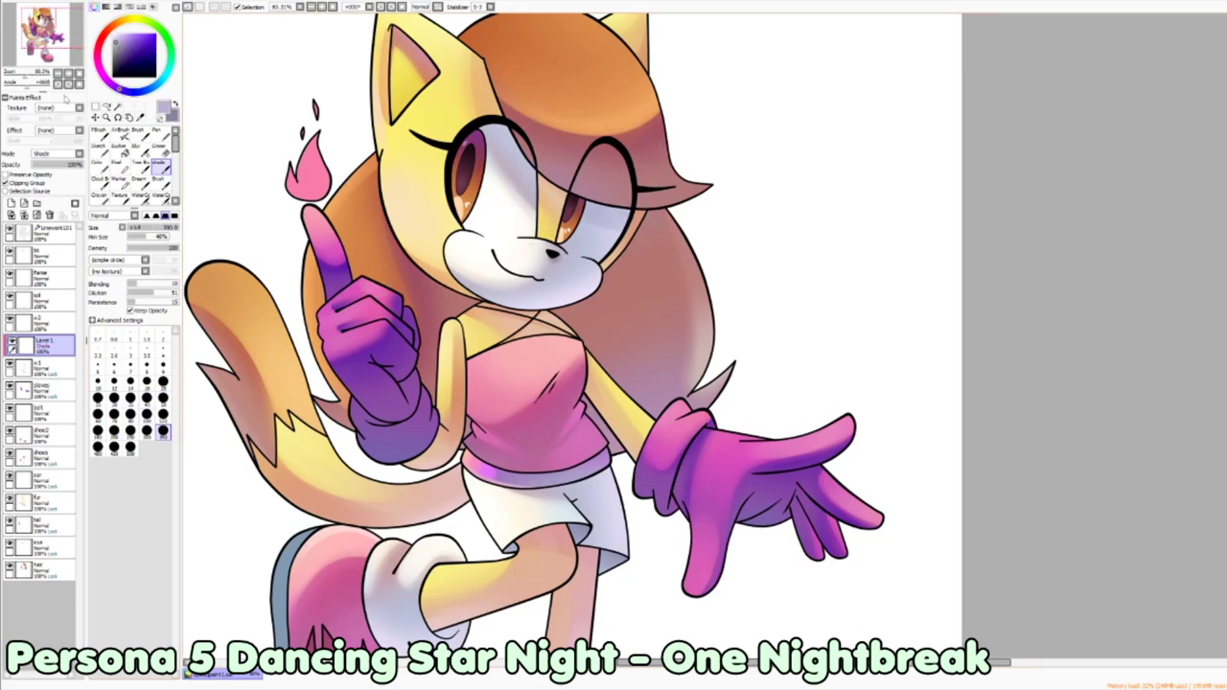
# Step: Paint a soft grey-violet shadow on the muzzle around the nose with the shade brush
pyautogui.scroll(3, 495, 269)
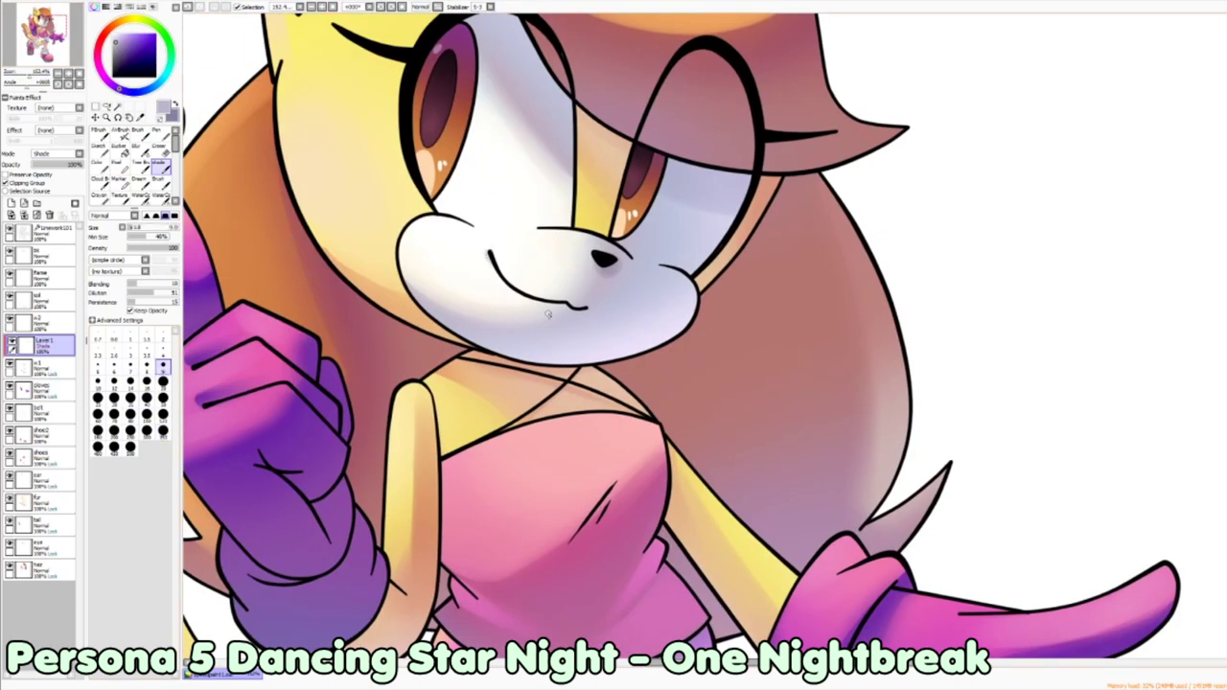
pyautogui.press(']')
pyautogui.press(']')
pyautogui.press(']')
pyautogui.press(']')
pyautogui.press(']')
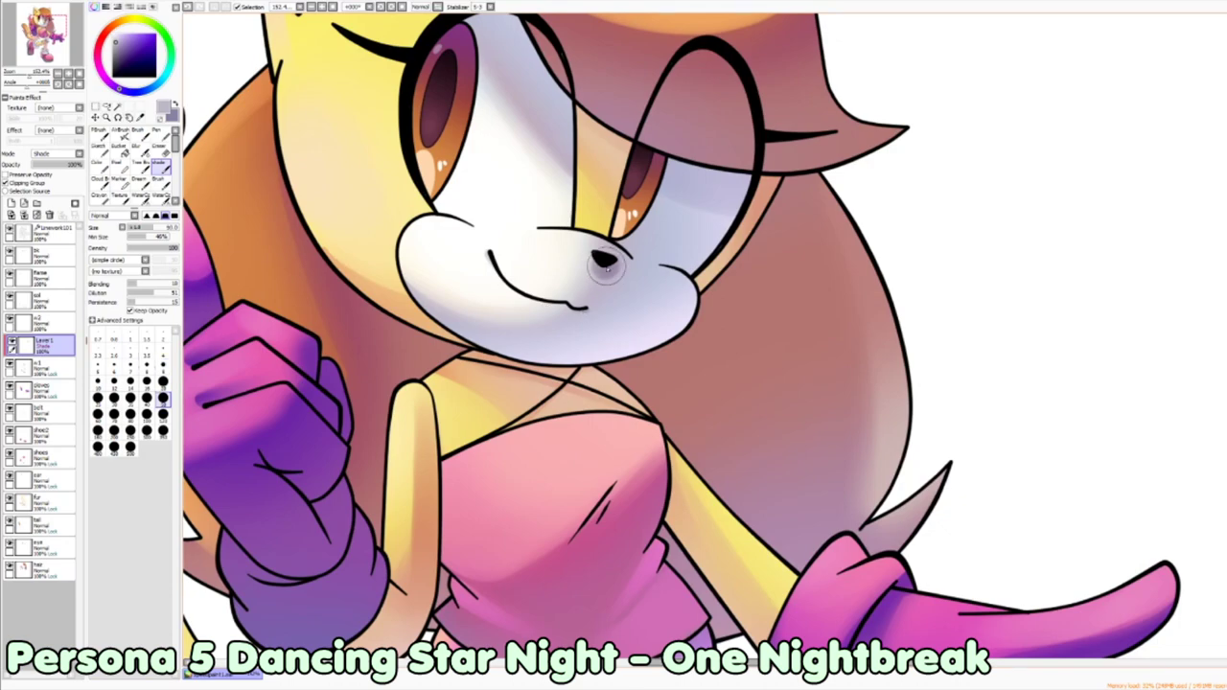
# Step: Deepen the shadows on the shorts and ankle cuffs with the shade brush and merge the layer into w1
pyautogui.scroll(-5, 429, 300)
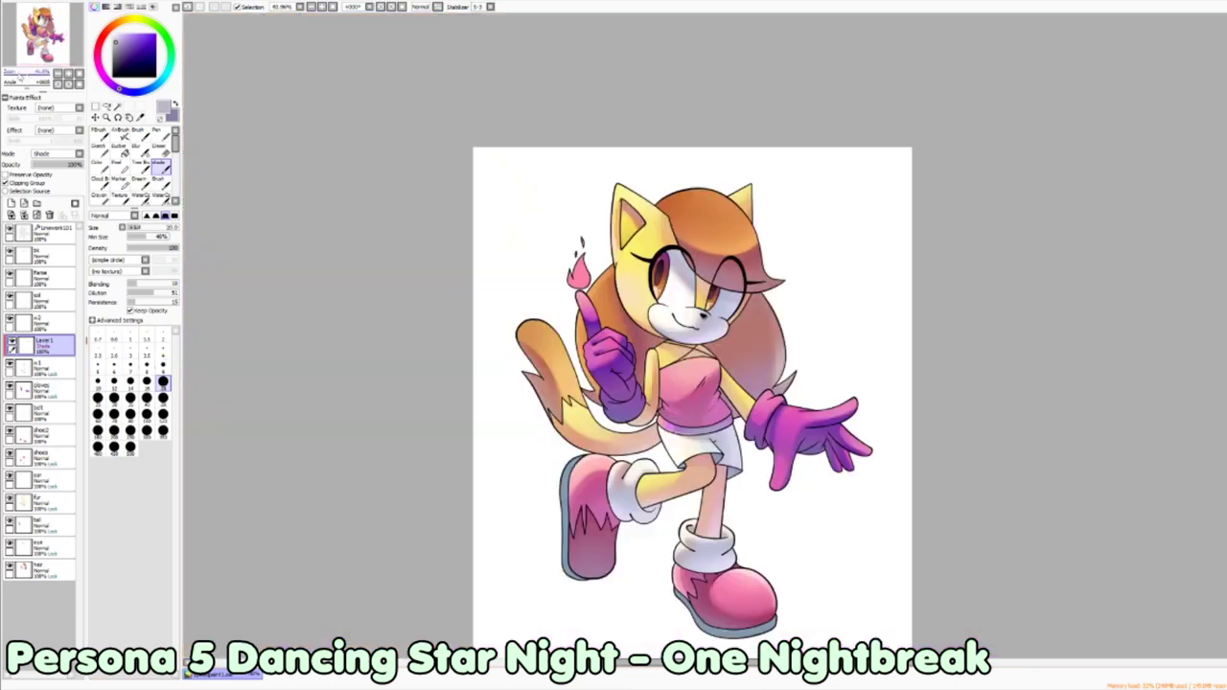
pyautogui.scroll(4, 571, 228)
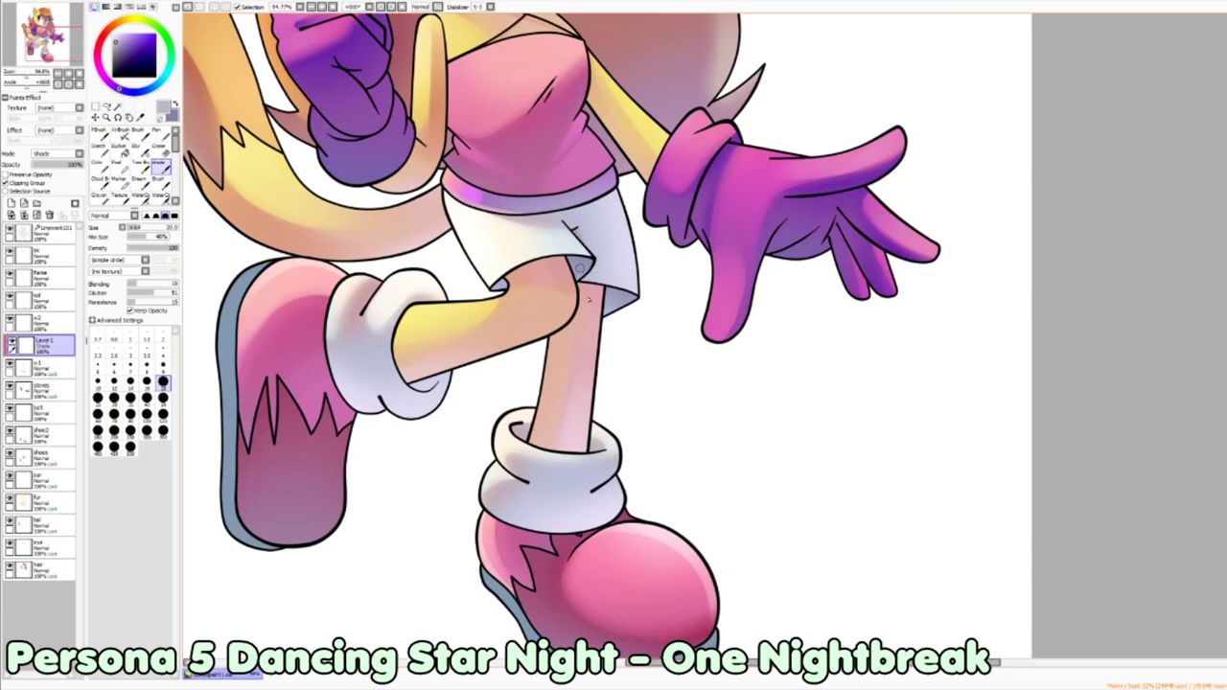
pyautogui.press(']')
pyautogui.press(']')
pyautogui.press(']')
pyautogui.press(']')
pyautogui.press(']')
pyautogui.press(']')
pyautogui.moveTo(384, 402)
pyautogui.mouseDown()
pyautogui.moveTo(369, 422)
pyautogui.moveTo(422, 402)
pyautogui.mouseUp()
pyautogui.moveTo(530, 518)
pyautogui.mouseDown()
pyautogui.moveTo(626, 487)
pyautogui.moveTo(536, 462)
pyautogui.moveTo(586, 475)
pyautogui.moveTo(551, 485)
pyautogui.mouseUp()
pyautogui.press('[')
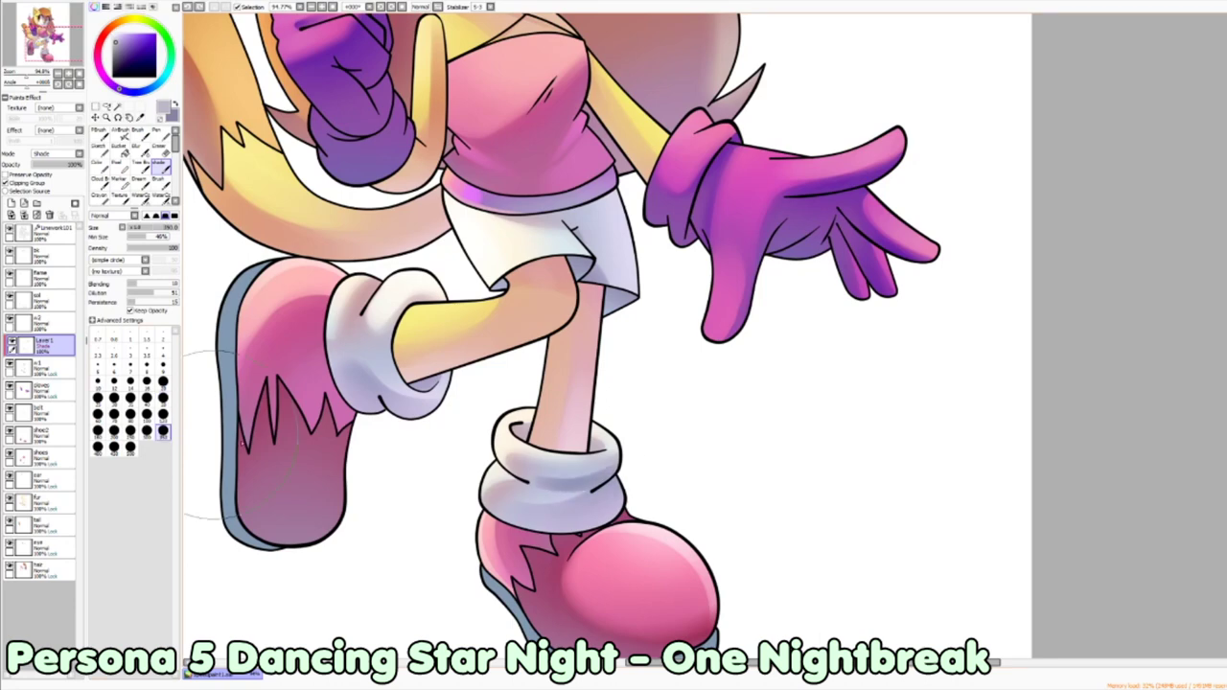
pyautogui.press('[')
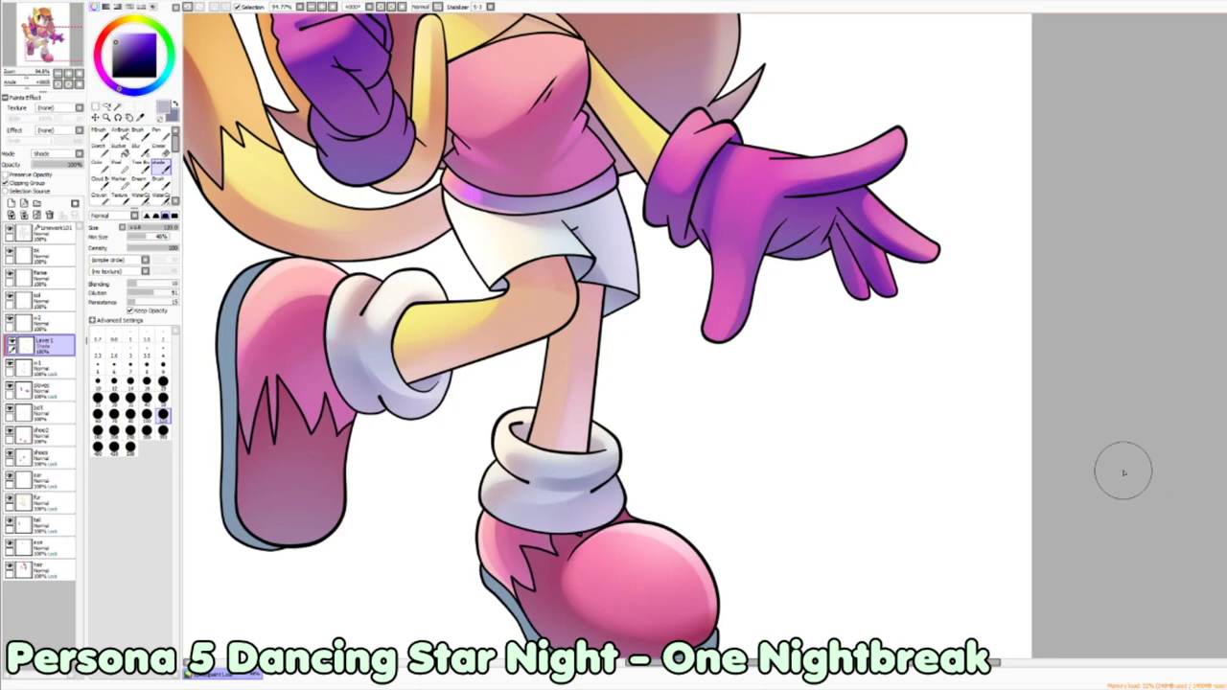
pyautogui.press('[')
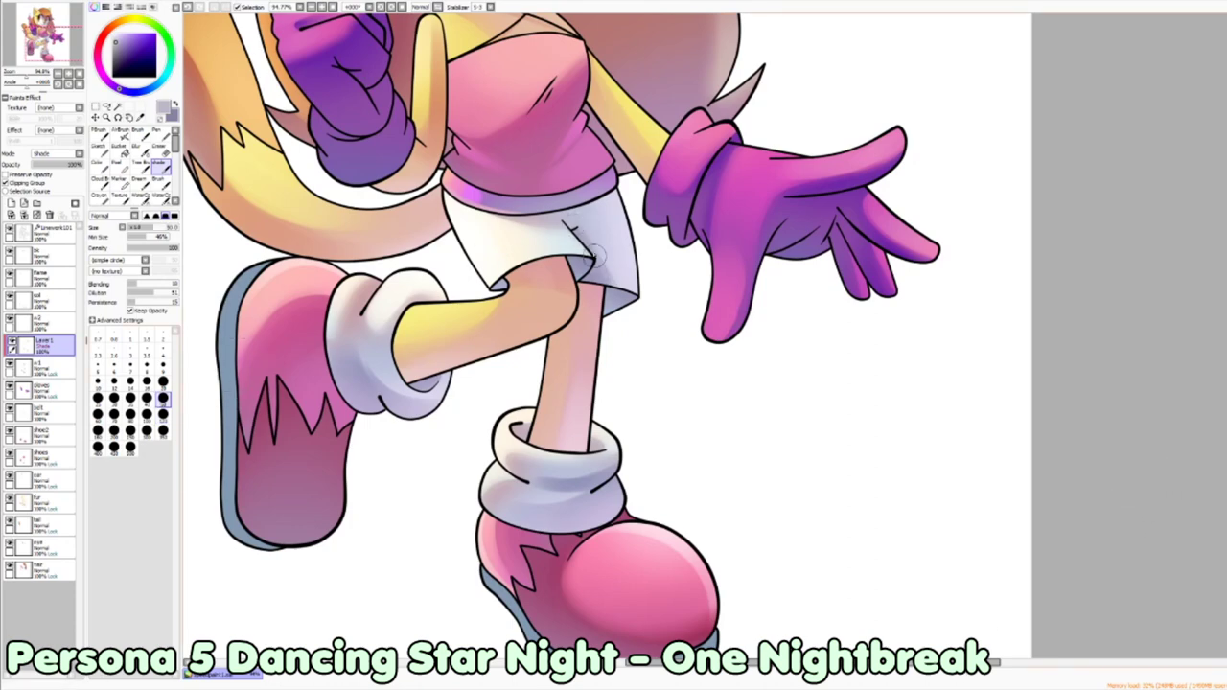
pyautogui.hotkey('ctrl', '-')
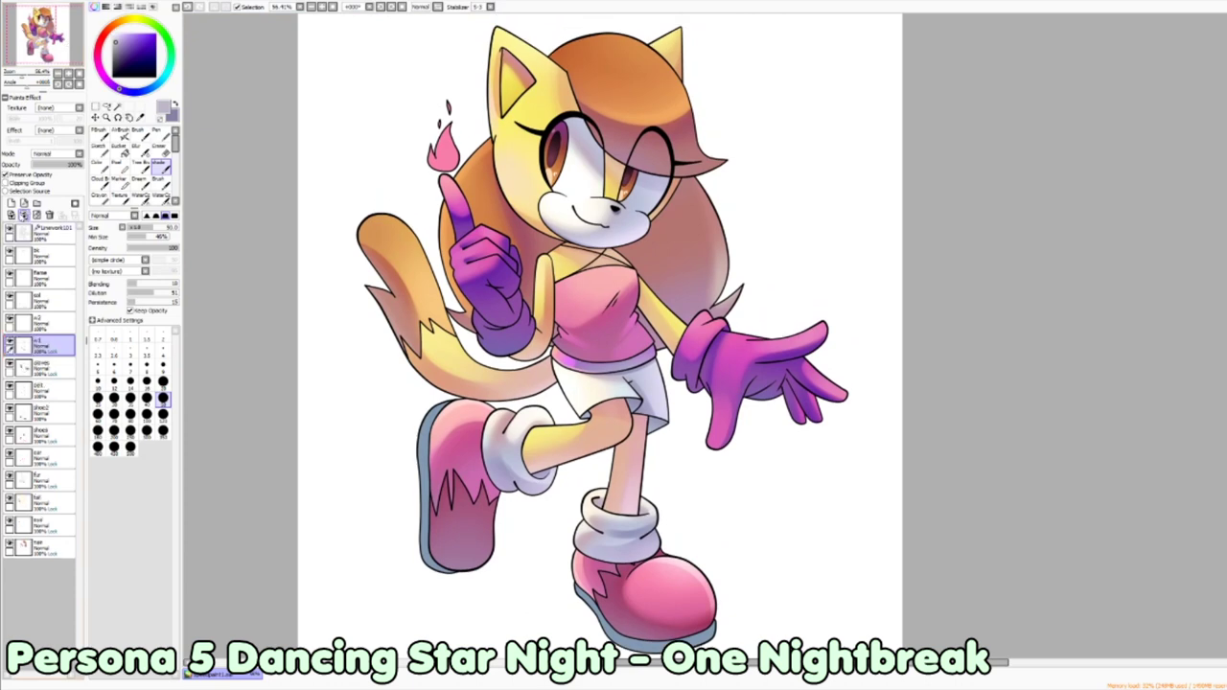
# Step: Add a clipped layer in Shade mode above the gloves layer
pyautogui.click(38, 364)
pyautogui.hotkey('ctrl', '+')
pyautogui.hotkey('ctrl', '+')
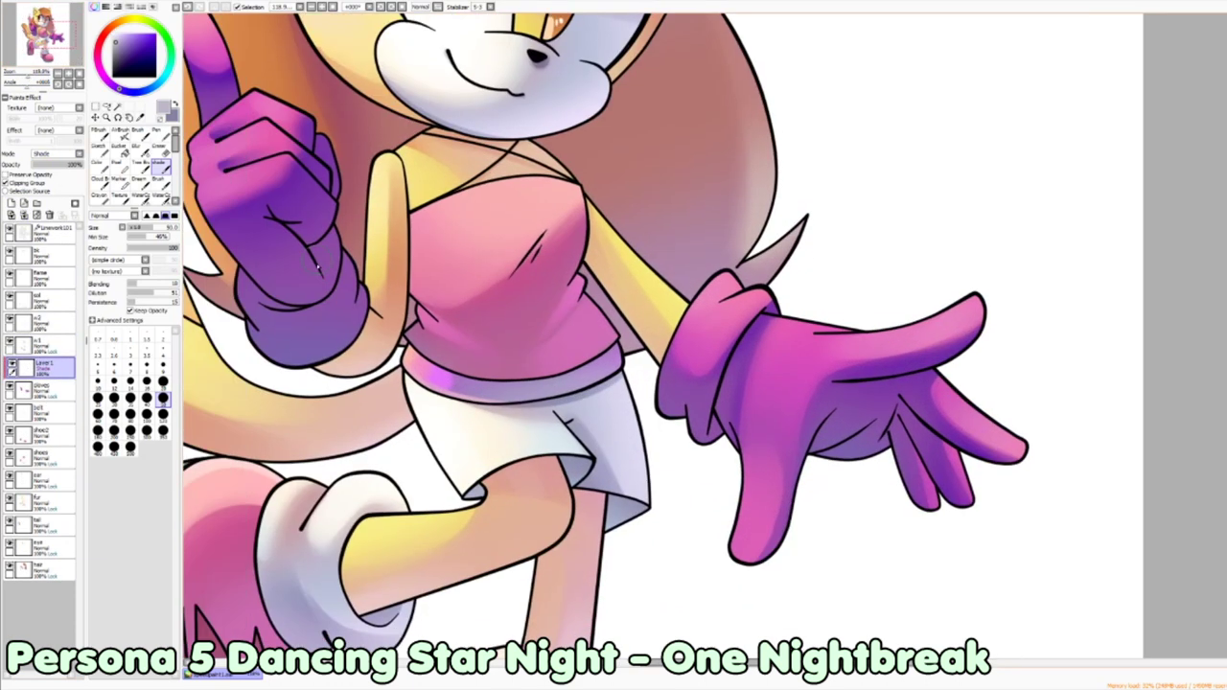
# Step: Try painting grey-violet shadows on the raised glove's cuff and the open glove's palm with the shade brush
pyautogui.moveTo(328, 238)
pyautogui.mouseDown()
pyautogui.moveTo(322, 272)
pyautogui.moveTo(364, 335)
pyautogui.mouseUp()
pyautogui.moveTo(355, 287)
pyautogui.mouseDown()
pyautogui.moveTo(261, 352)
pyautogui.moveTo(353, 302)
pyautogui.moveTo(298, 331)
pyautogui.mouseUp()
pyautogui.click(163, 382)
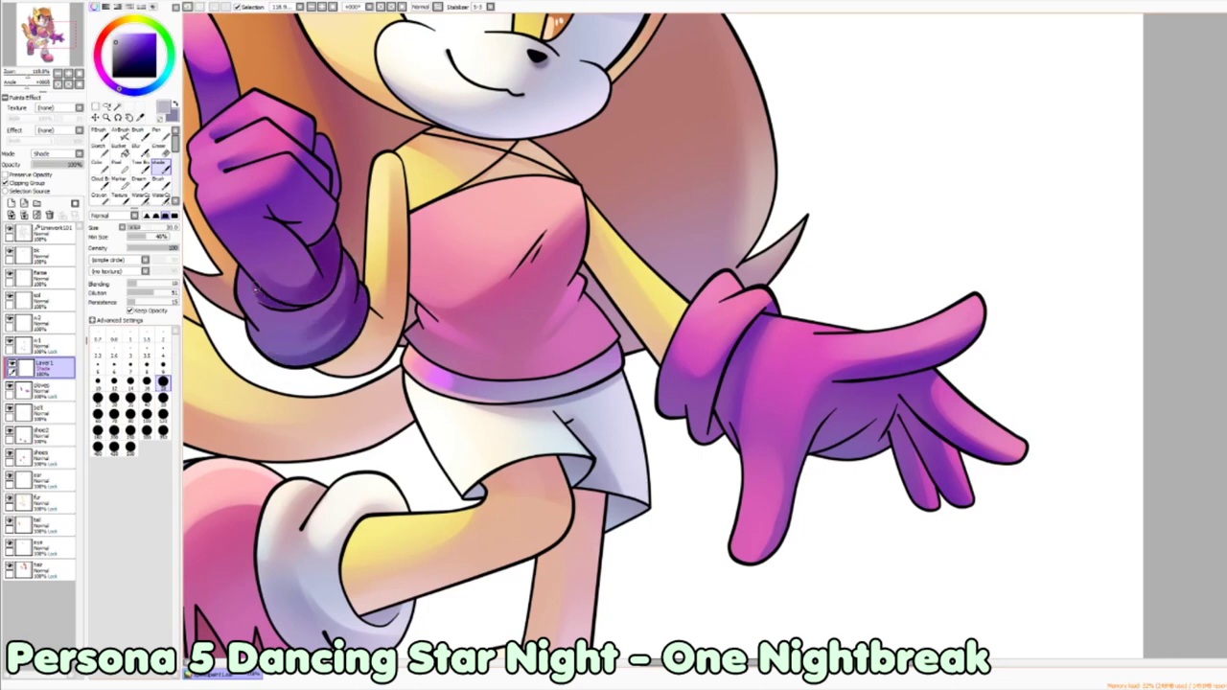
pyautogui.click(130, 414)
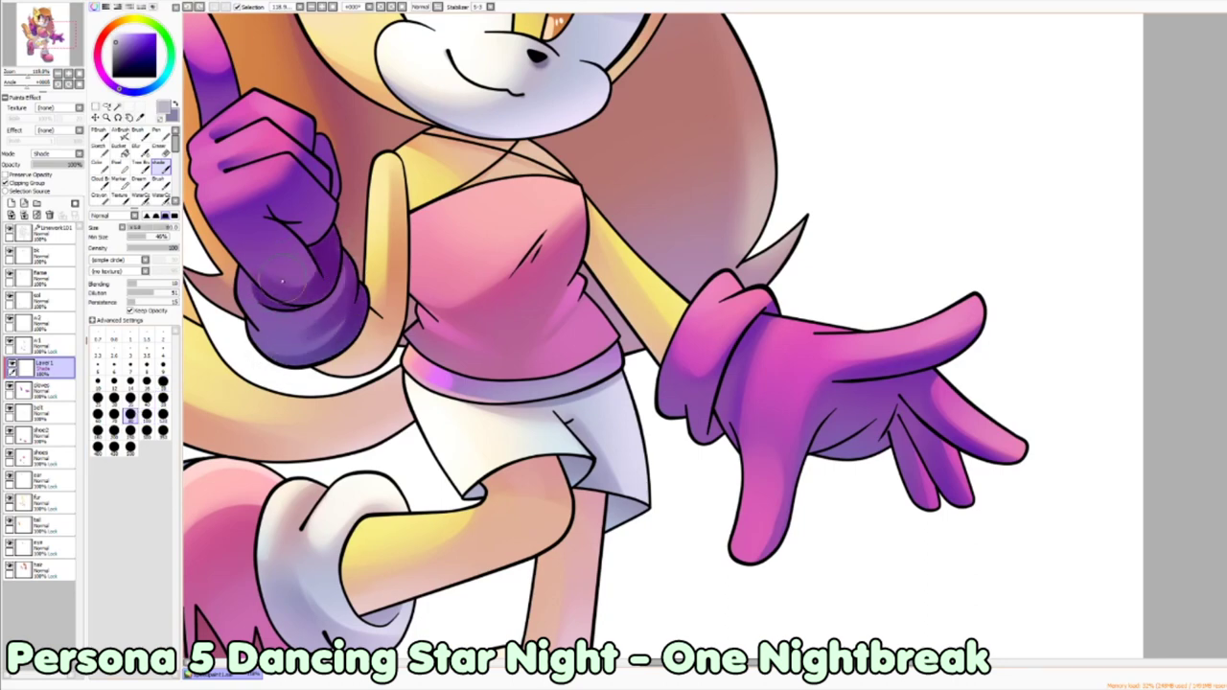
pyautogui.moveTo(835, 403)
pyautogui.mouseDown()
pyautogui.moveTo(844, 446)
pyautogui.moveTo(888, 393)
pyautogui.moveTo(827, 436)
pyautogui.moveTo(911, 384)
pyautogui.moveTo(824, 432)
pyautogui.mouseUp()
pyautogui.moveTo(849, 384); pyautogui.dragTo(827, 422)
pyautogui.click(163, 381)
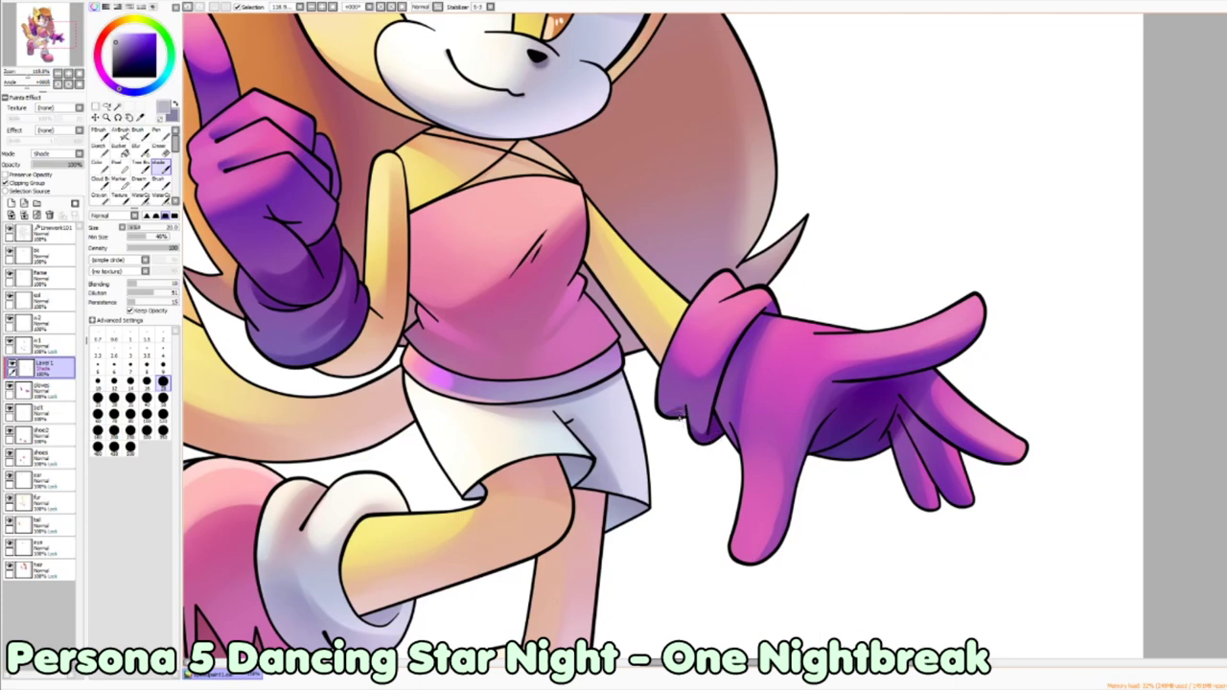
# Step: Blur the trial palm shadow and erase the shading from both gloves
pyautogui.press('b')
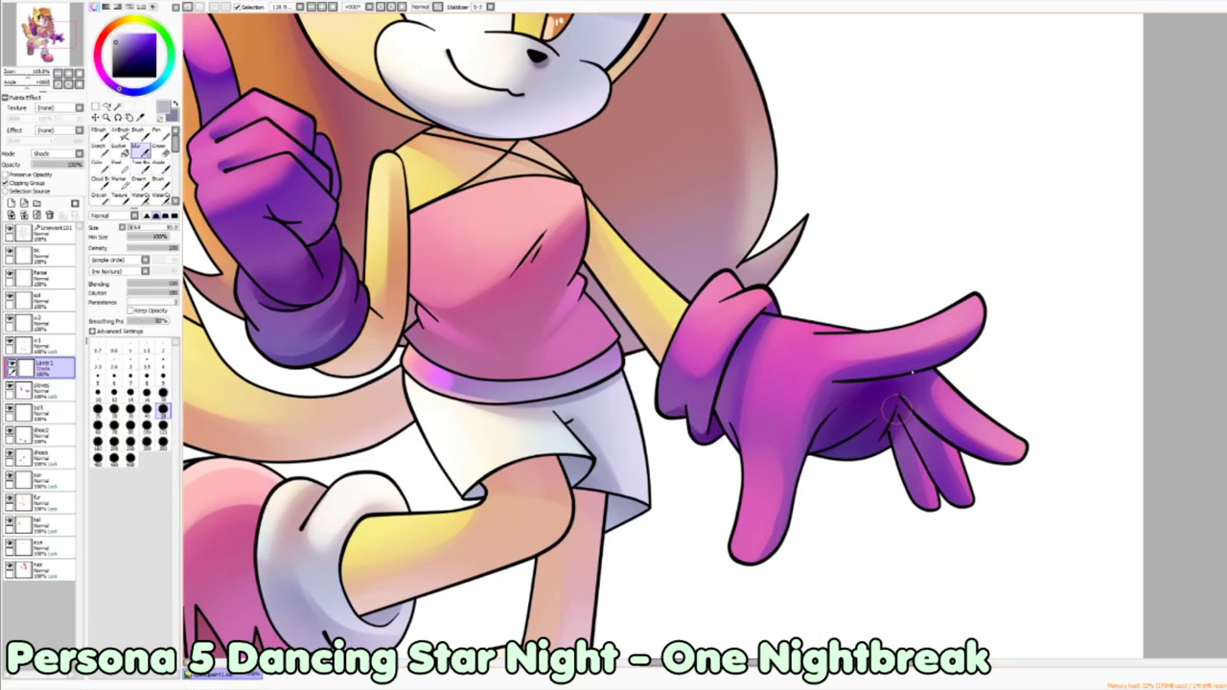
pyautogui.press('-')
pyautogui.scroll(2, 383, 278)
pyautogui.scroll(2, 442, 330)
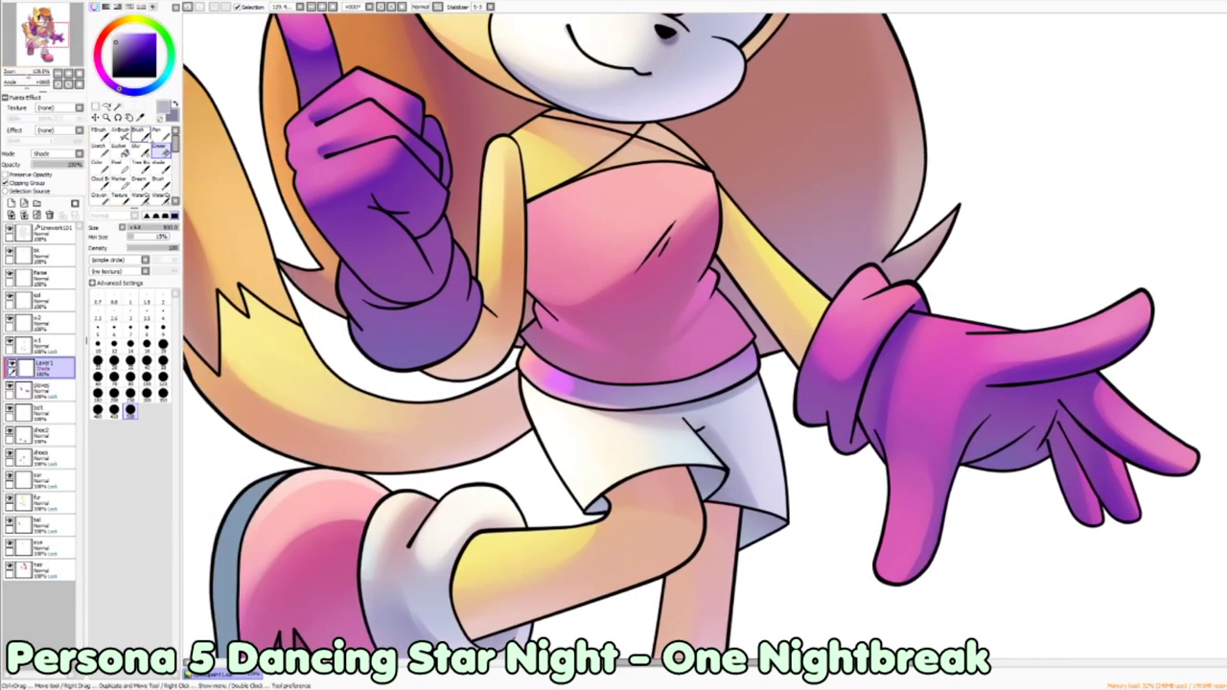
# Step: Lower the glove shading layer's opacity and paint shadows on the raised glove's cuff and the open palm with the Brush tool
pyautogui.press('b')
pyautogui.hotkey('ctrl', 'z')
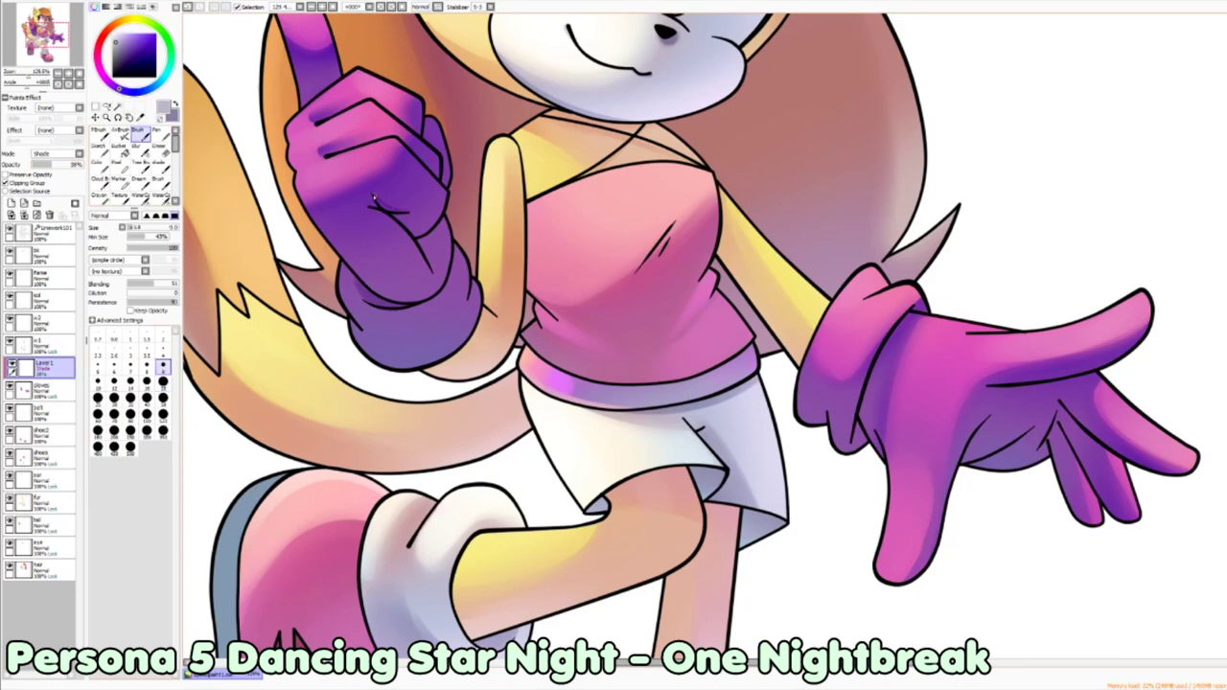
pyautogui.click(163, 401)
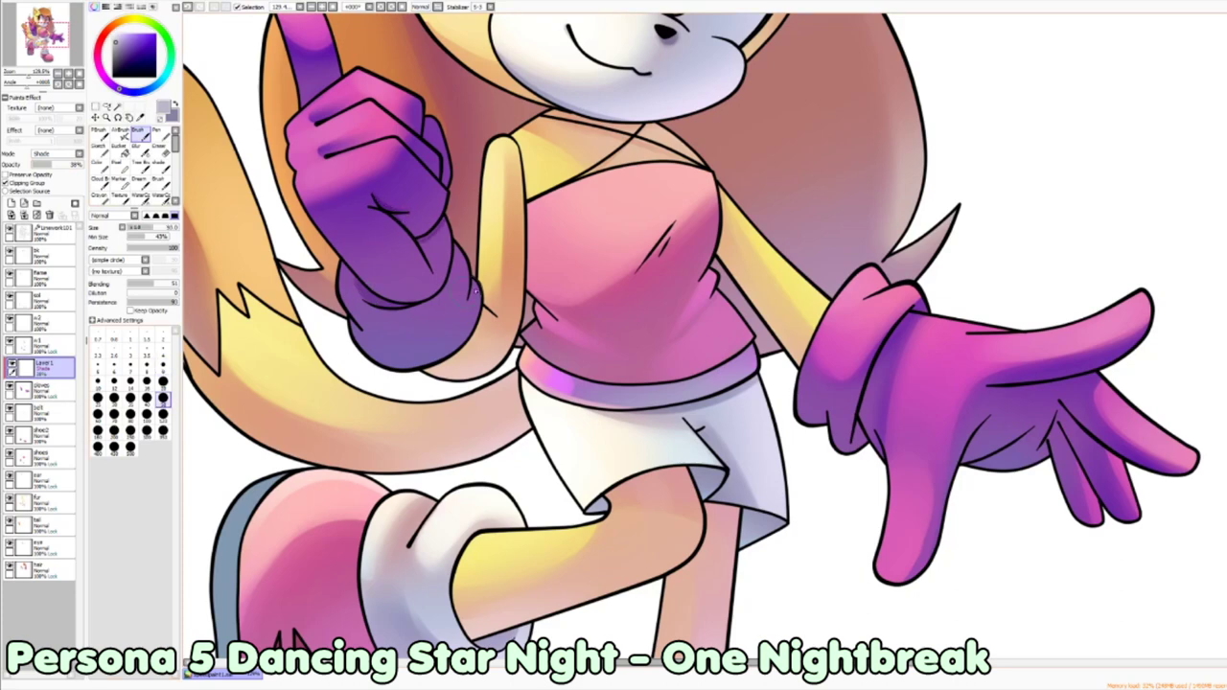
pyautogui.click(145, 397)
pyautogui.moveTo(426, 325); pyautogui.dragTo(474, 273)
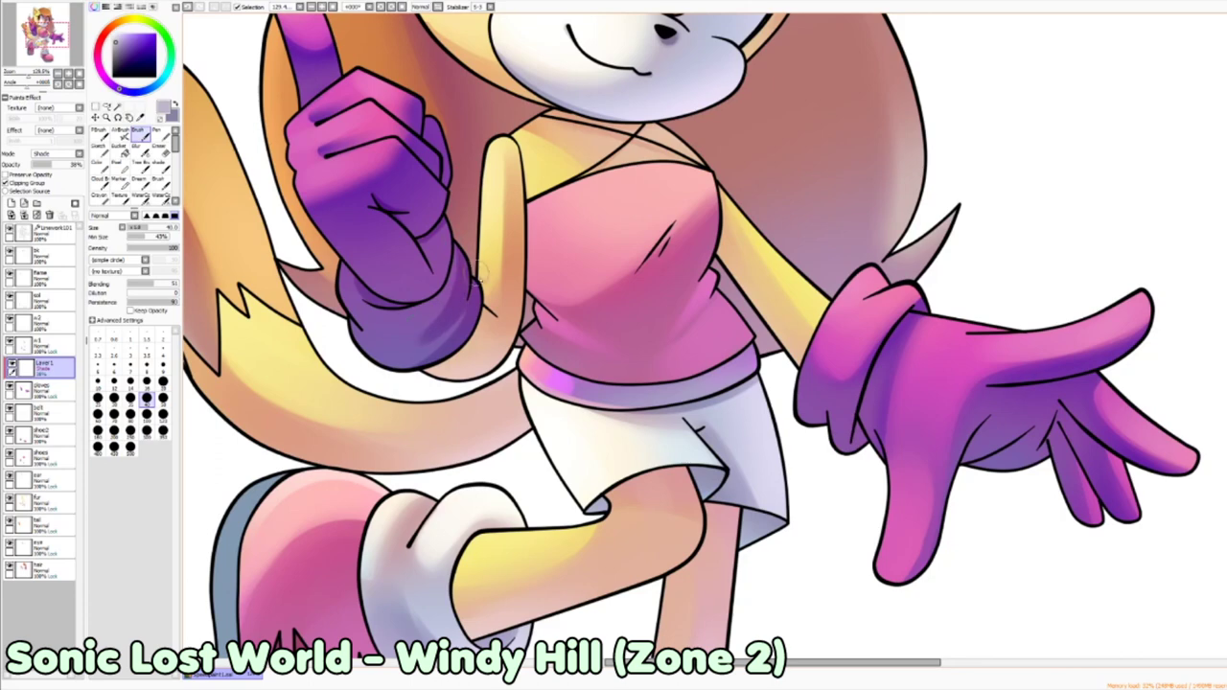
pyautogui.press('[')
pyautogui.moveTo(1059, 433); pyautogui.dragTo(1103, 452)
pyautogui.moveTo(1016, 385)
pyautogui.mouseDown()
pyautogui.moveTo(1064, 376)
pyautogui.moveTo(1062, 388)
pyautogui.mouseUp()
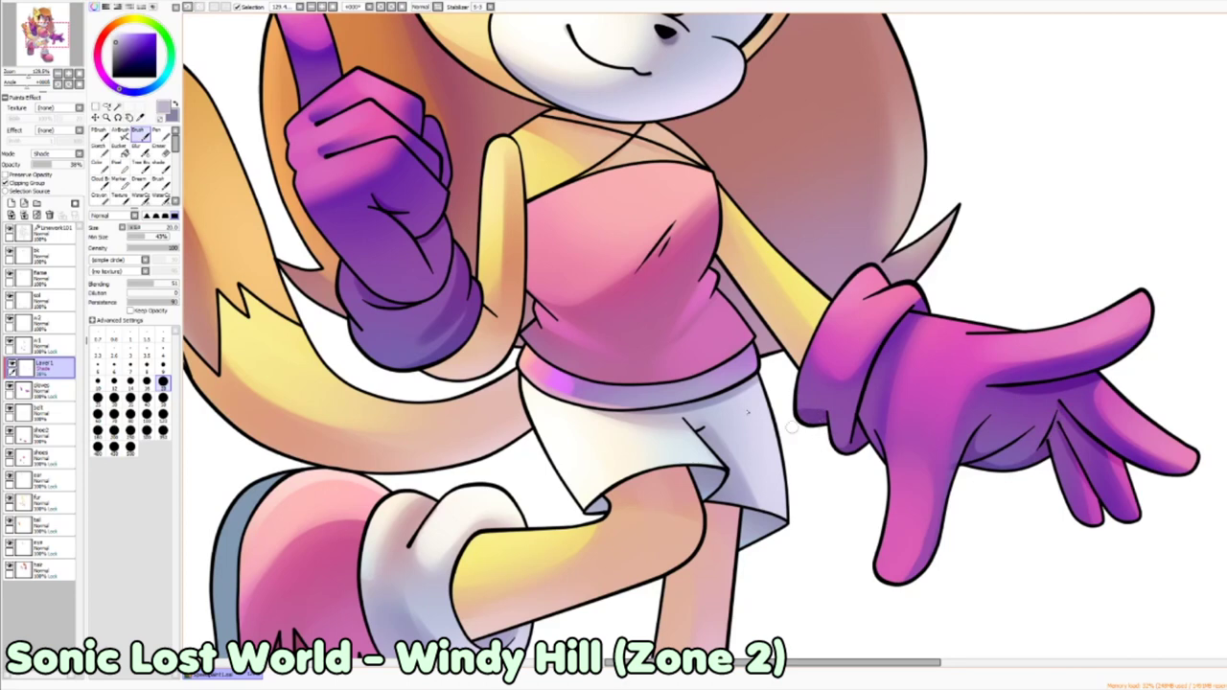
# Step: Finish the glove shadows, soften their edges with the blur brush and merge the layer into the gloves layer
pyautogui.press('-')
pyautogui.click(163, 397)
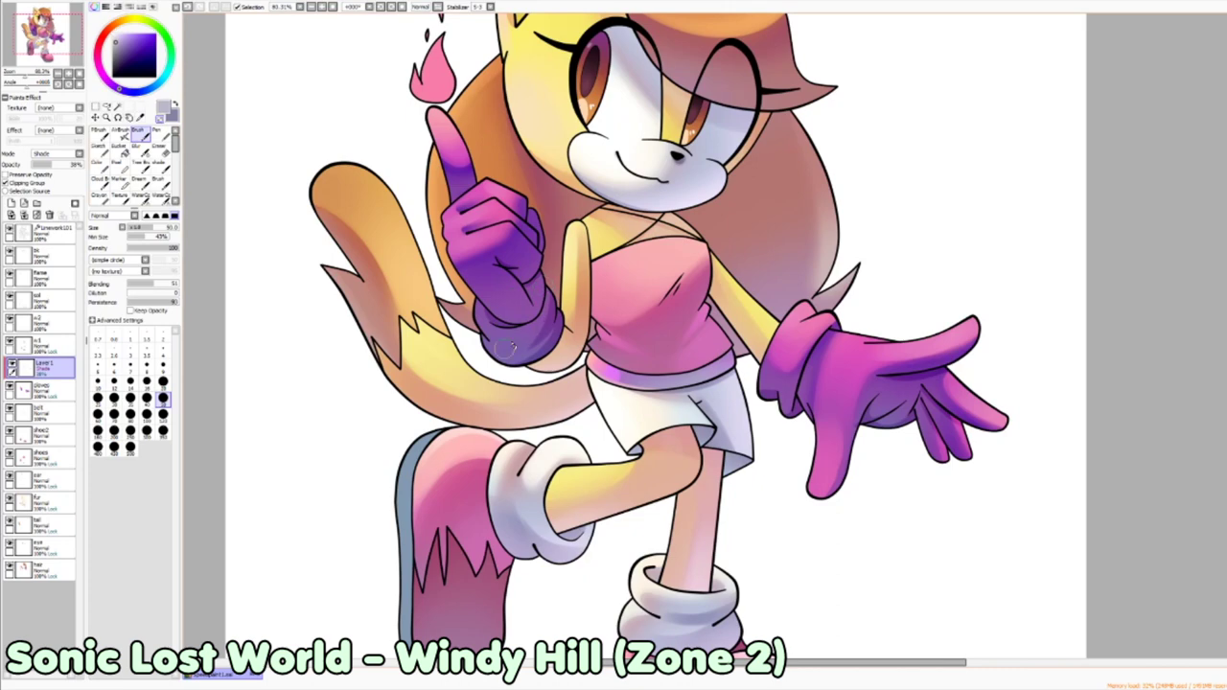
pyautogui.press('b')
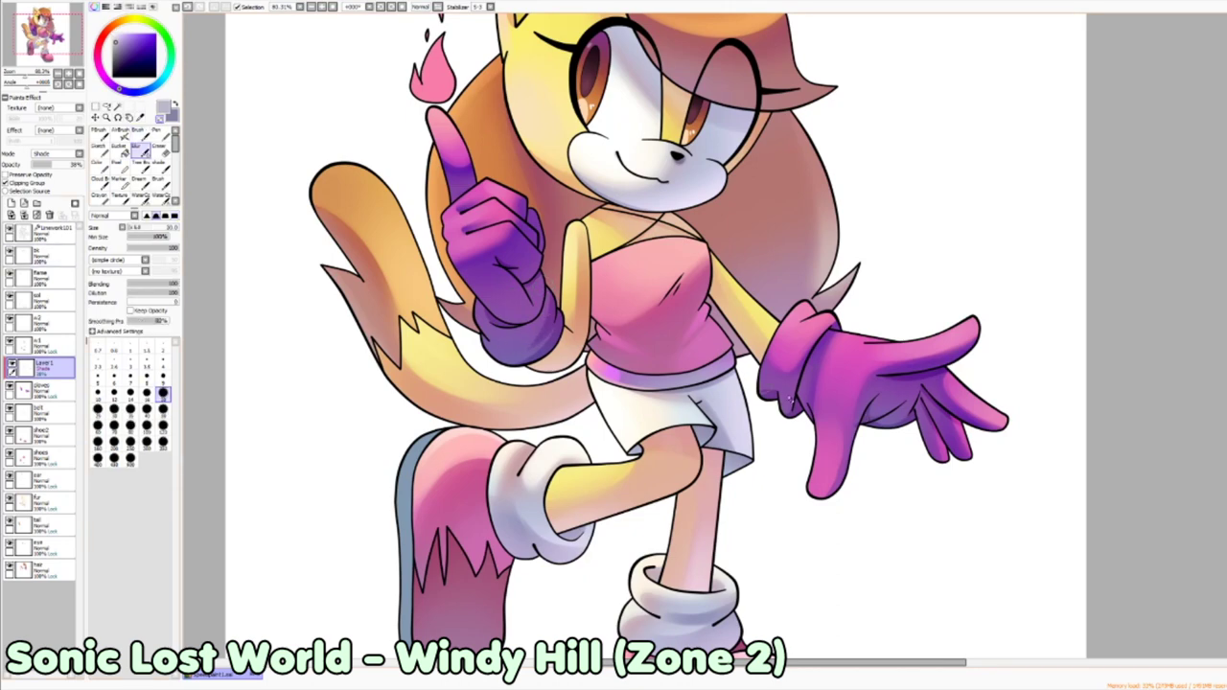
# Step: Add a clipped layer above the sole layer, paint dark blue-grey shadows on the shoe soles and airbrush violet into them
pyautogui.click(38, 299)
pyautogui.moveTo(613, 384); pyautogui.dragTo(574, 233)
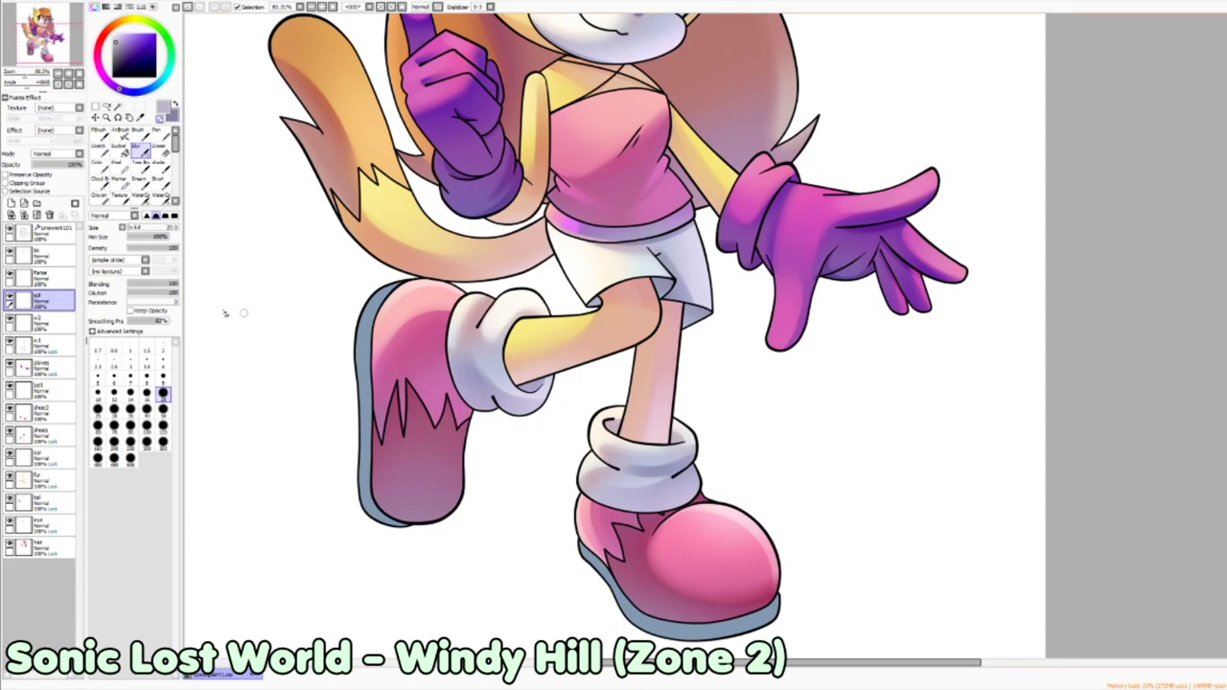
pyautogui.scroll(-3, 613, 384)
pyautogui.click(12, 203)
pyautogui.press('b')
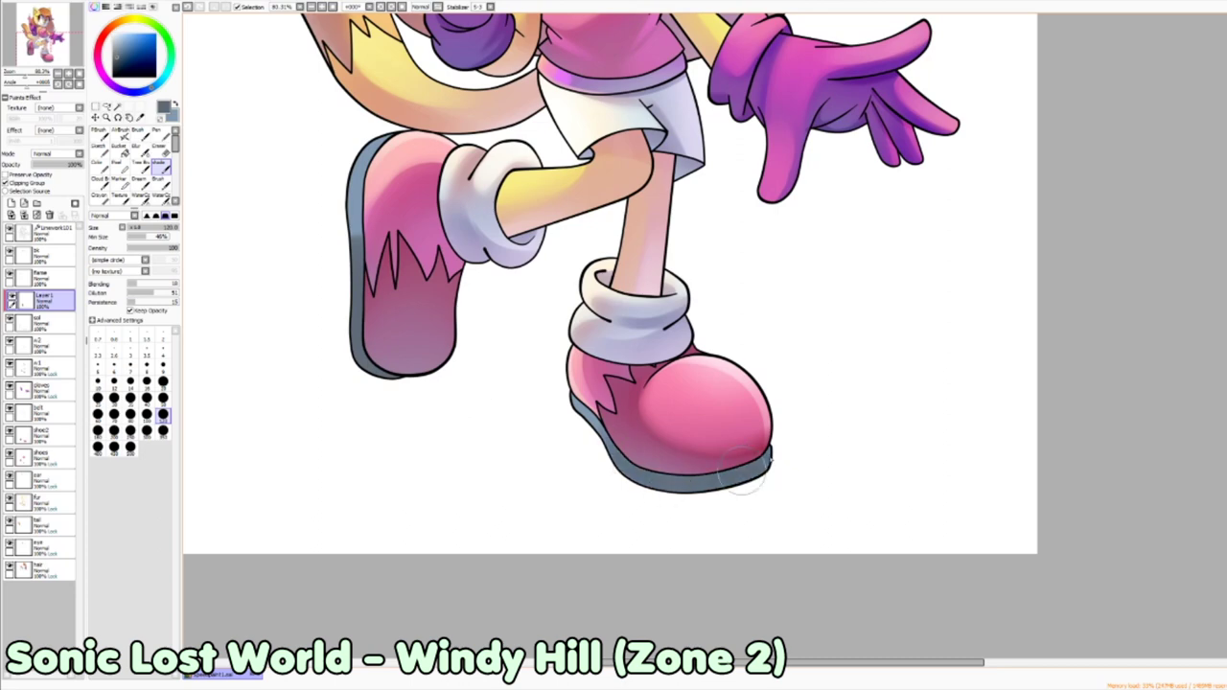
pyautogui.click(122, 132)
pyautogui.click(114, 411)
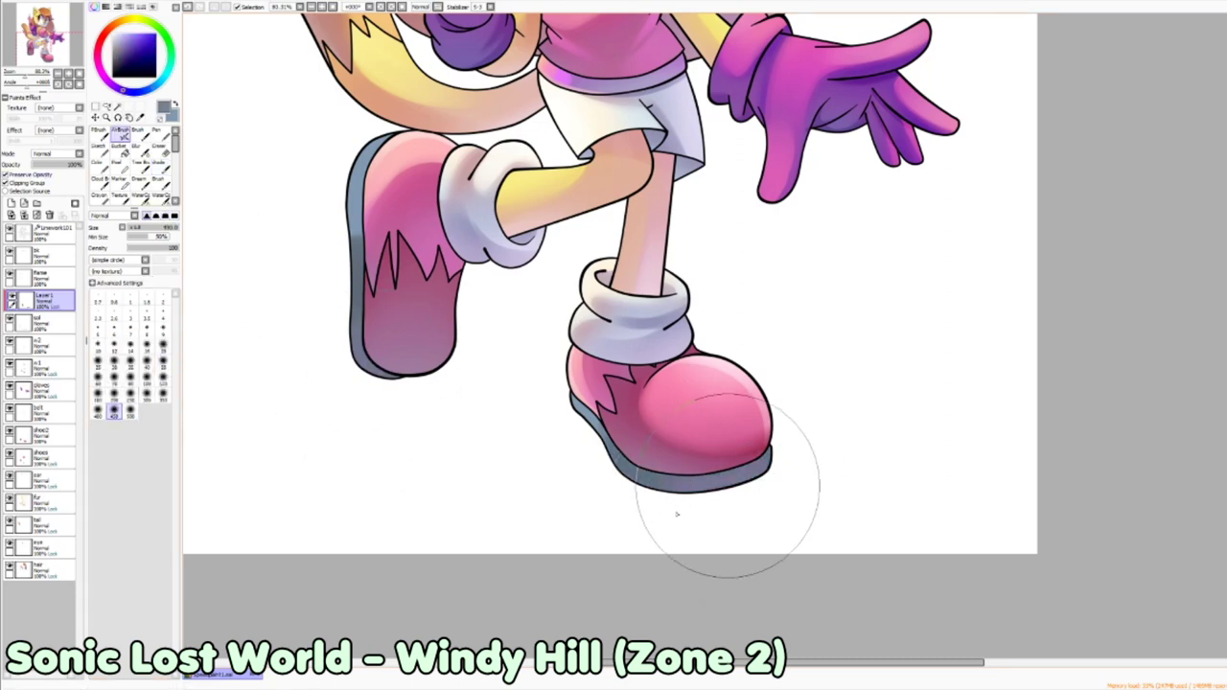
# Step: Airbrush light blue and violet over the soles on a new clipped layer and delete the earlier sole shadow layer
pyautogui.hotkey('ctrl', 'shift', 'n')
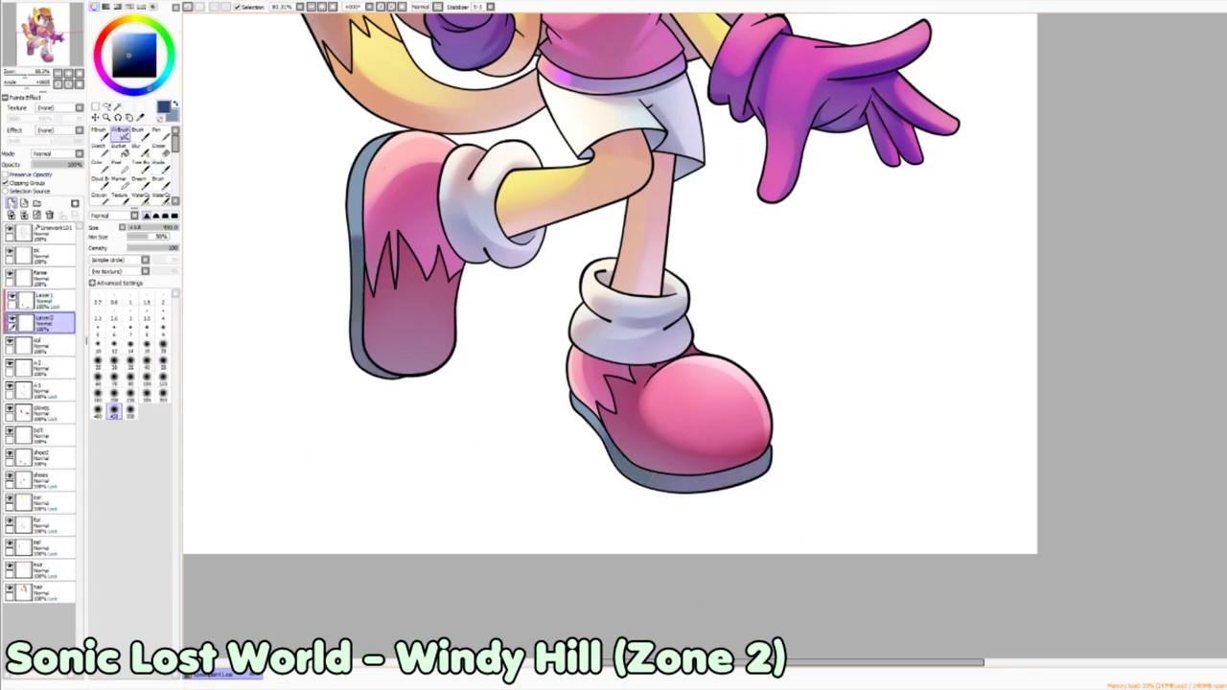
pyautogui.keyDown('alt'); pyautogui.click(607, 471); pyautogui.keyUp('alt')
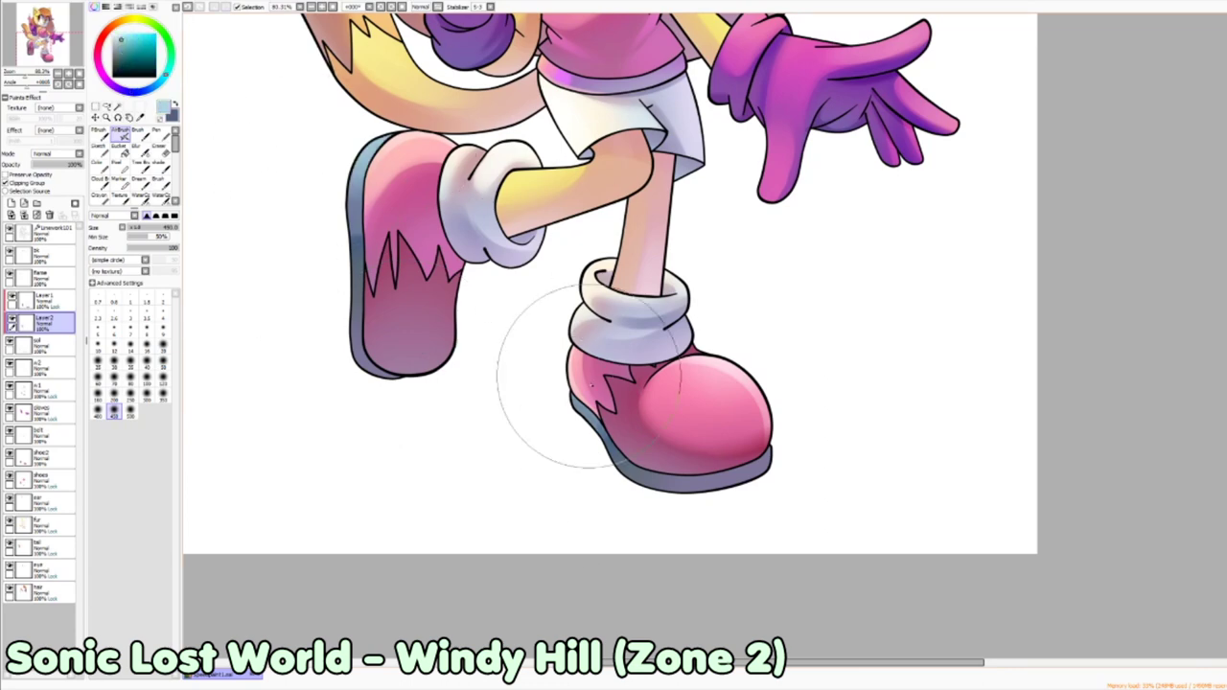
pyautogui.moveTo(56, 303); pyautogui.dragTo(49, 202)
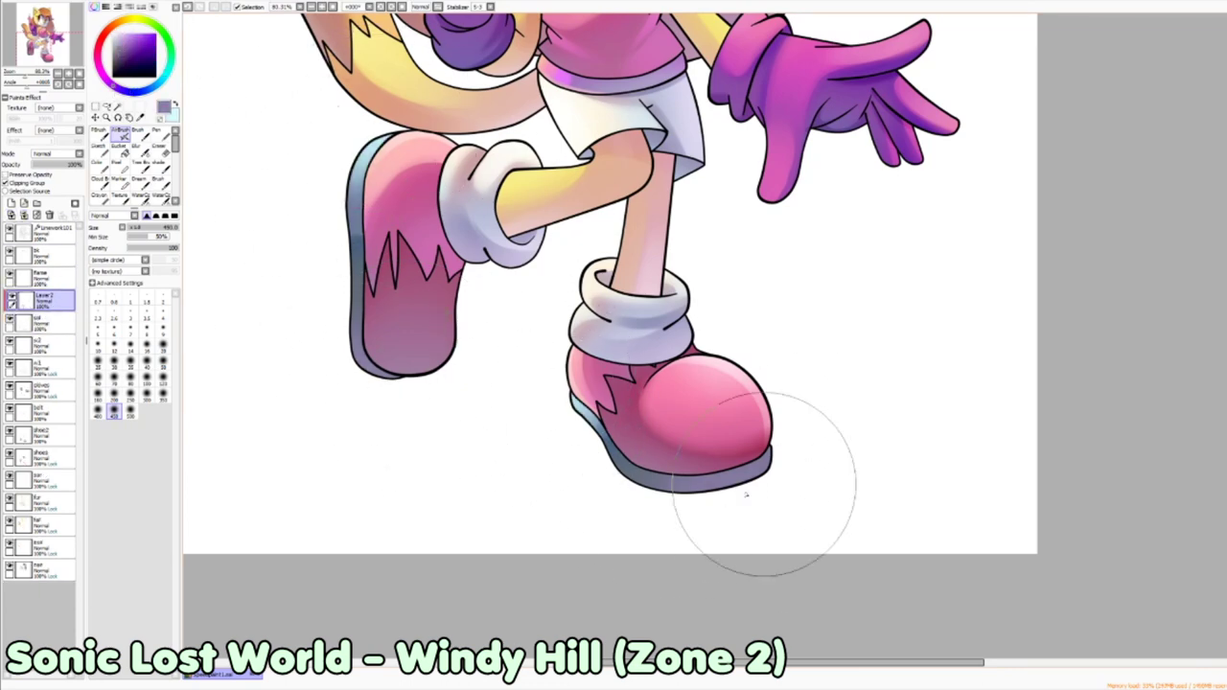
# Step: On a clipped layer in Luminosity mode, paint a thin light cyan highlight along the upper edge of the standing shoe's sole
pyautogui.press('b')
pyautogui.scroll(3, 792, 566)
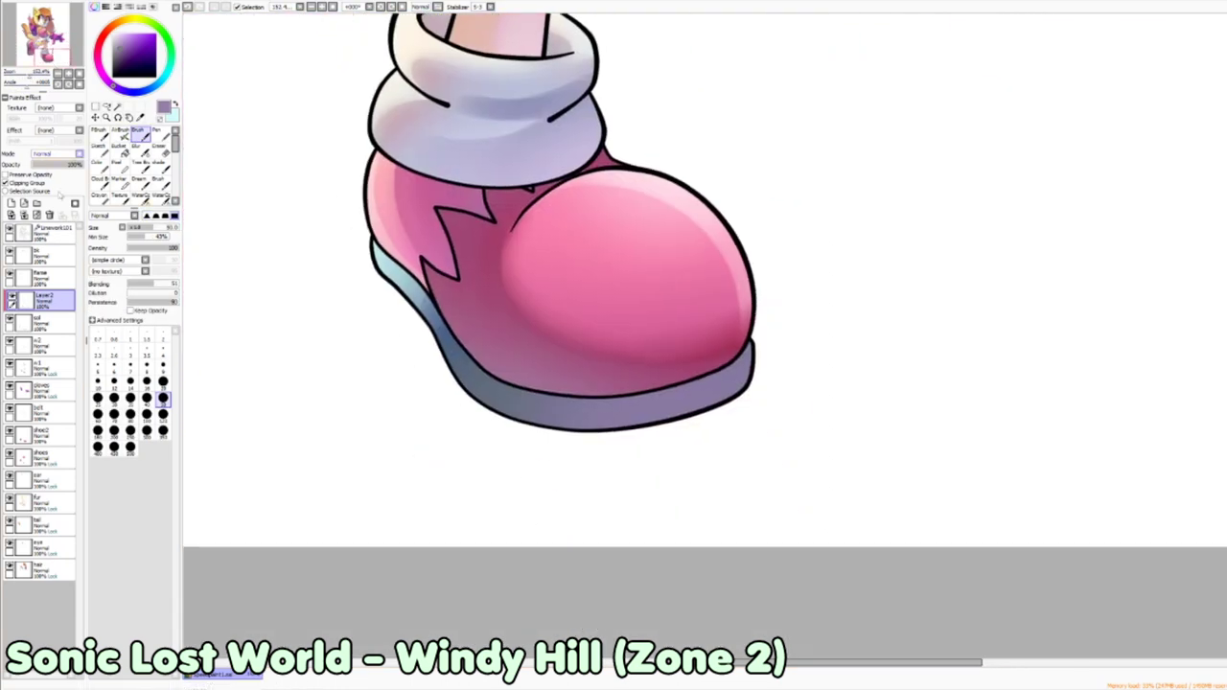
pyautogui.click(163, 382)
pyautogui.moveTo(487, 381); pyautogui.dragTo(752, 361)
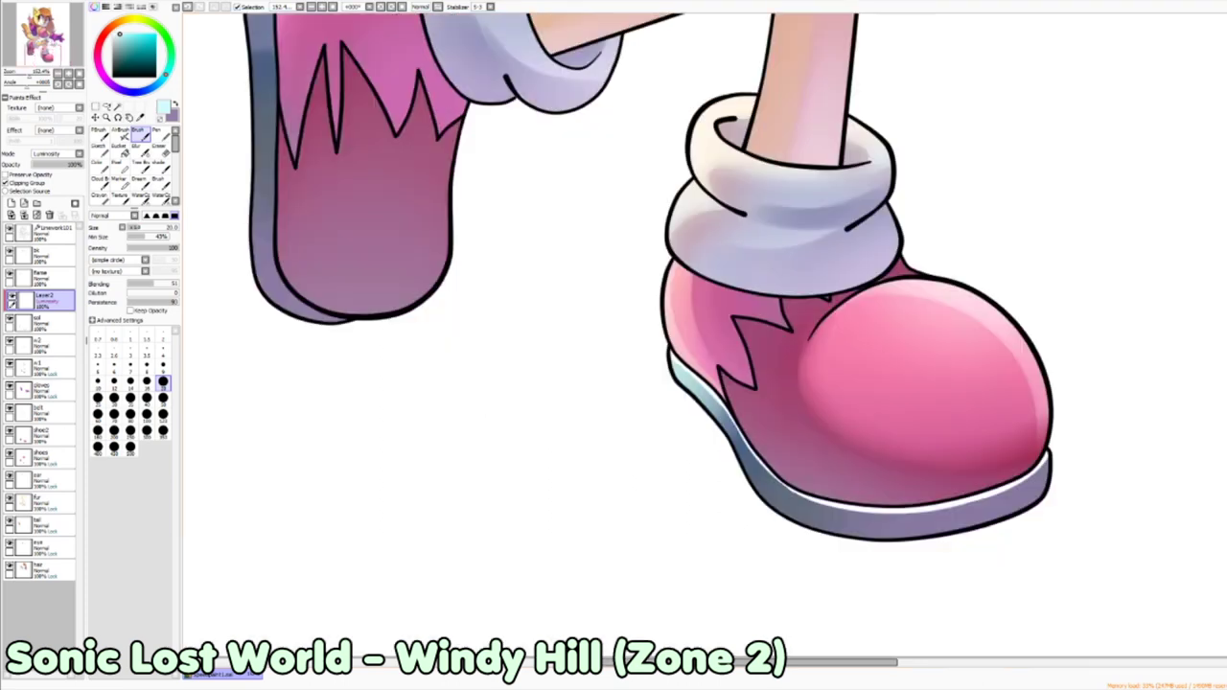
# Step: Paint a dark violet shadow along the raised shoe's sole in Lumi & Shade mode, lower the layer's opacity and airbrush over it
pyautogui.press('x')
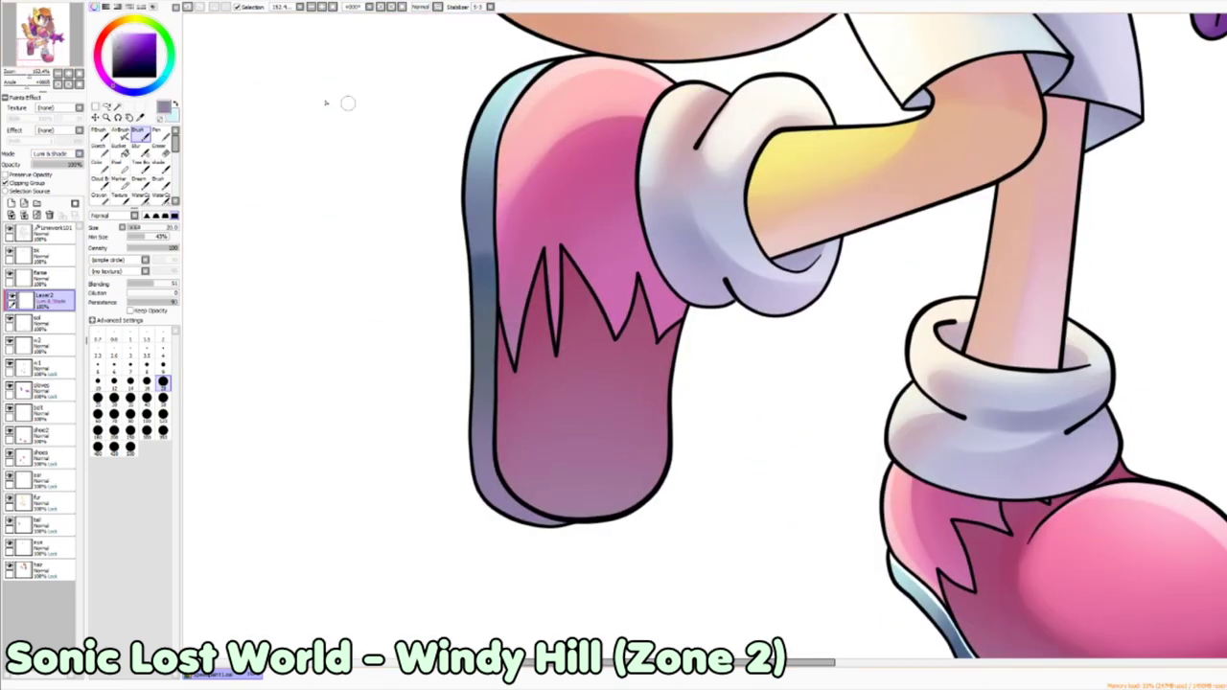
pyautogui.moveTo(526, 76); pyautogui.dragTo(491, 404)
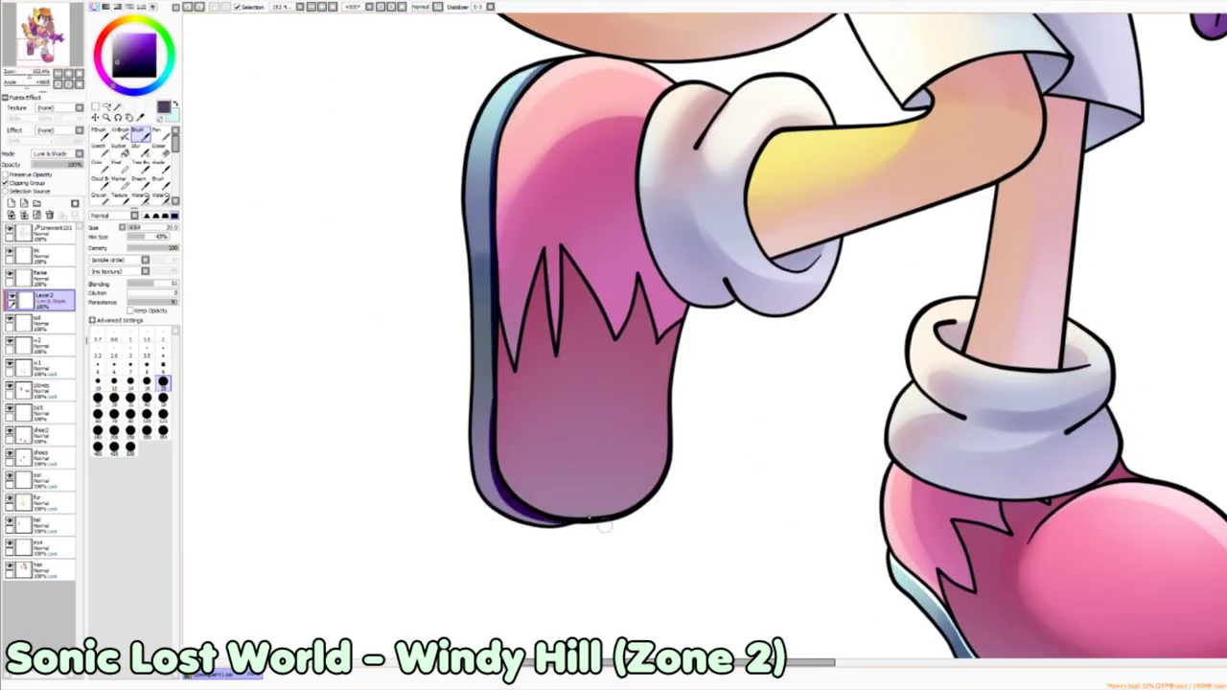
pyautogui.scroll(-3, 485, 447)
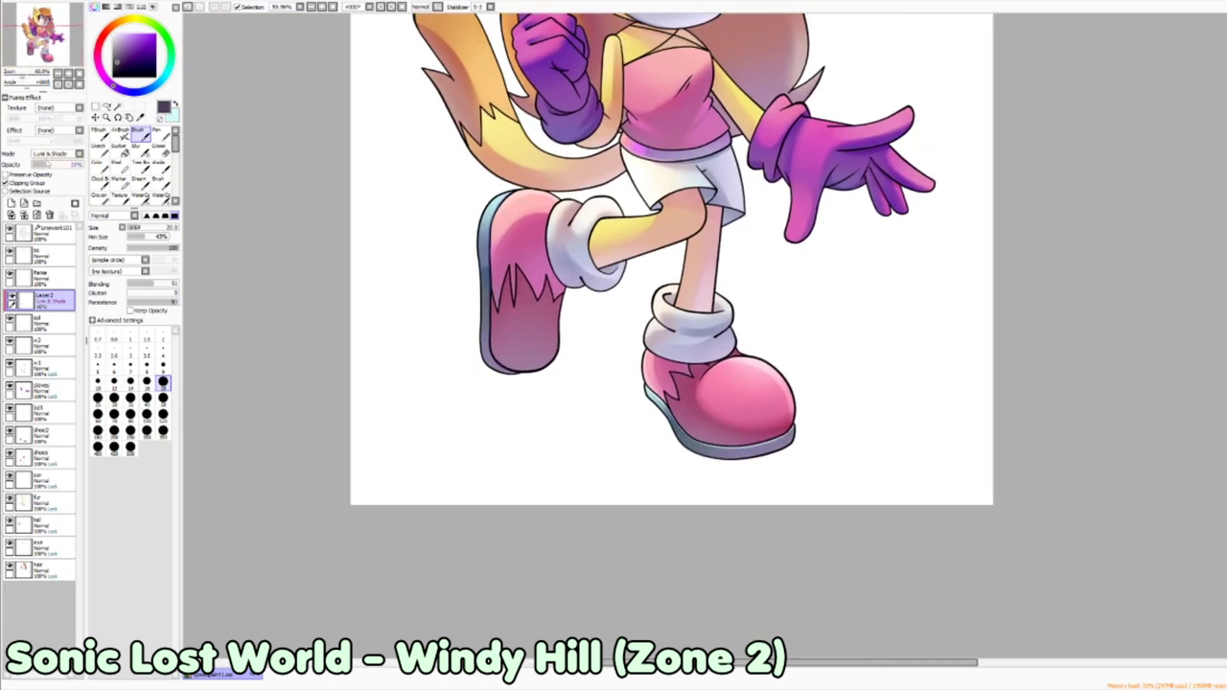
pyautogui.press('a')
pyautogui.press('x')
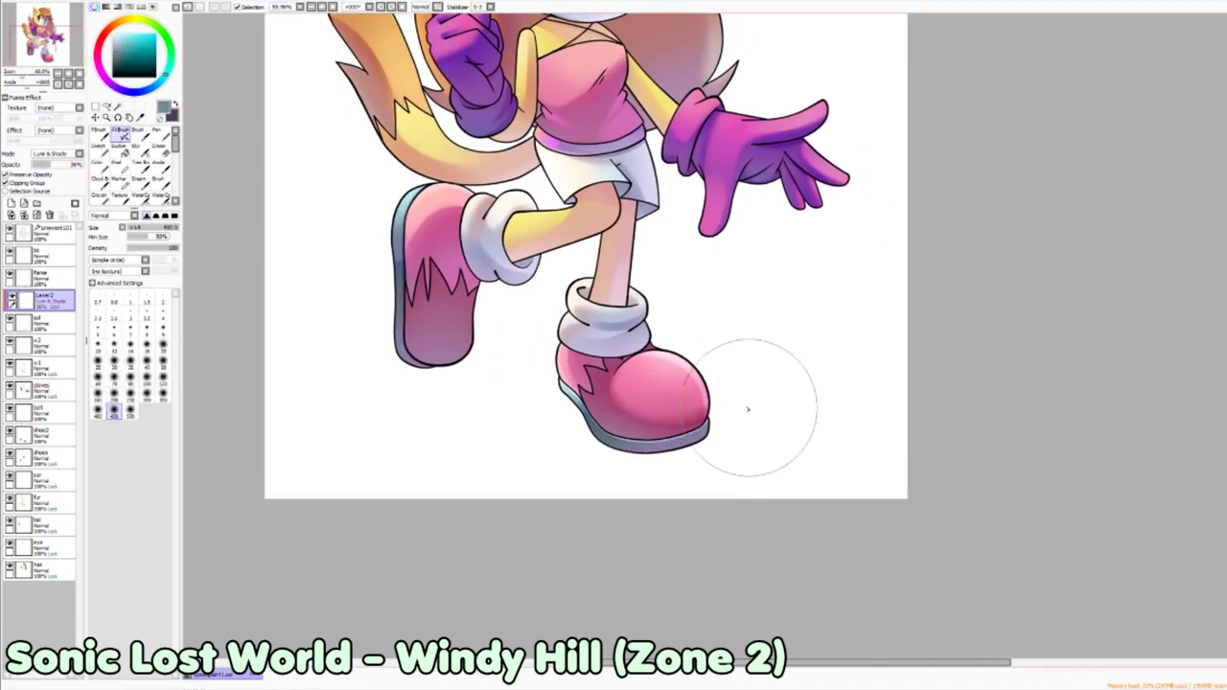
pyautogui.press('x')
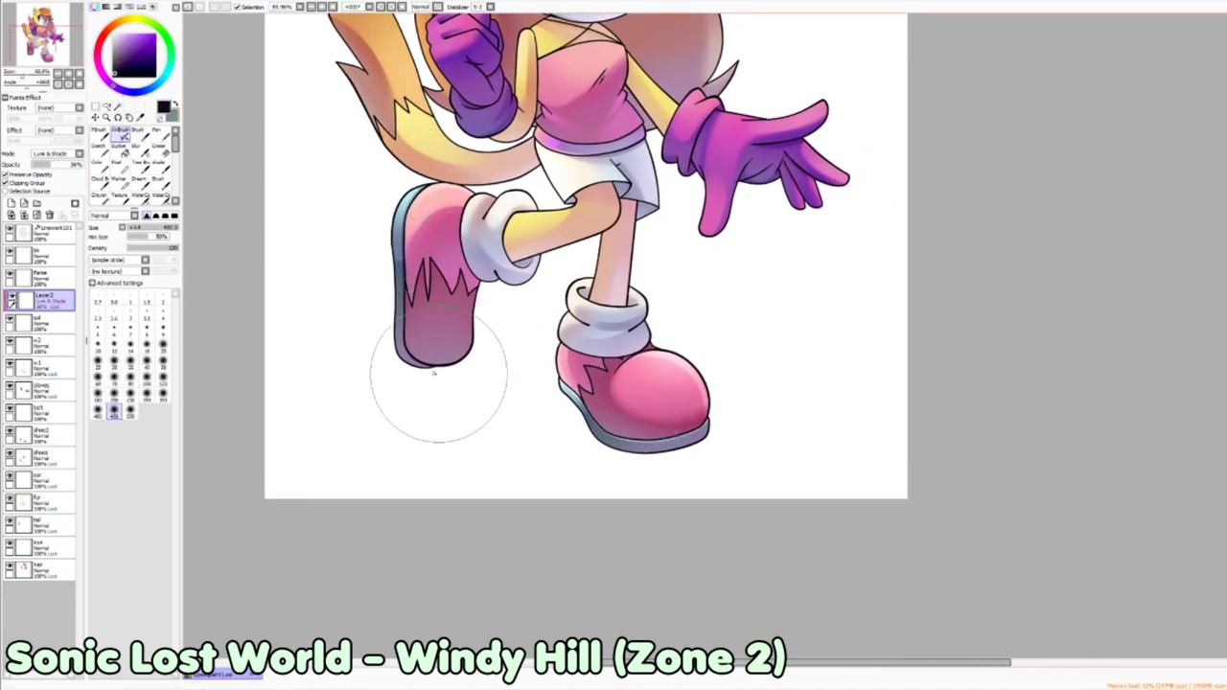
pyautogui.moveTo(438, 370); pyautogui.dragTo(433, 475)
# Step: On a new clipped layer, paint a thin pale cyan rim light along the outer edges of both shoe soles
pyautogui.scroll(3, 274, 170)
pyautogui.press('n')
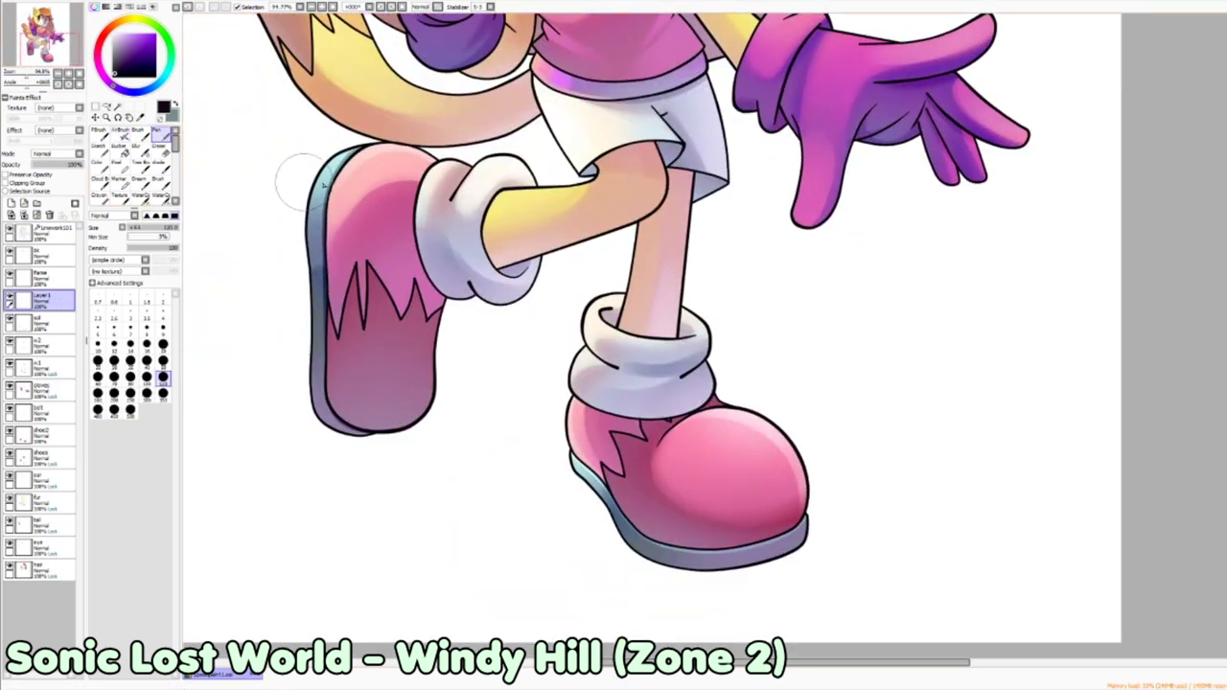
pyautogui.press('x')
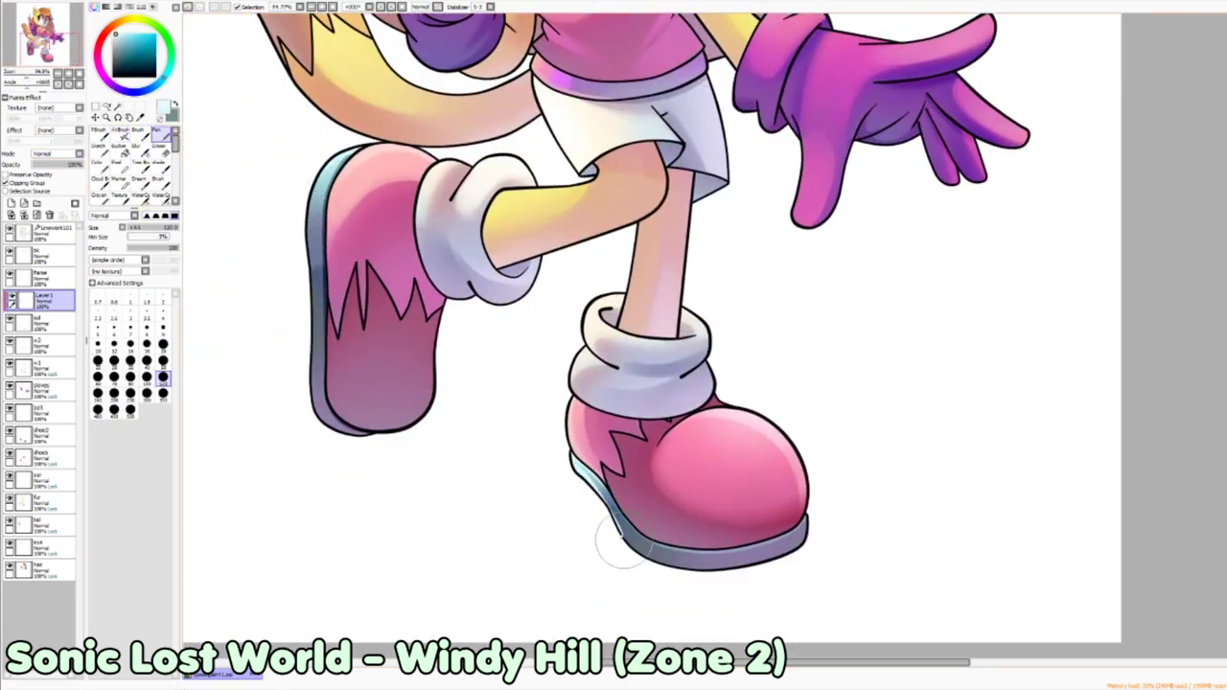
pyautogui.moveTo(627, 547)
pyautogui.mouseDown()
pyautogui.moveTo(811, 565)
pyautogui.moveTo(742, 575)
pyautogui.mouseUp()
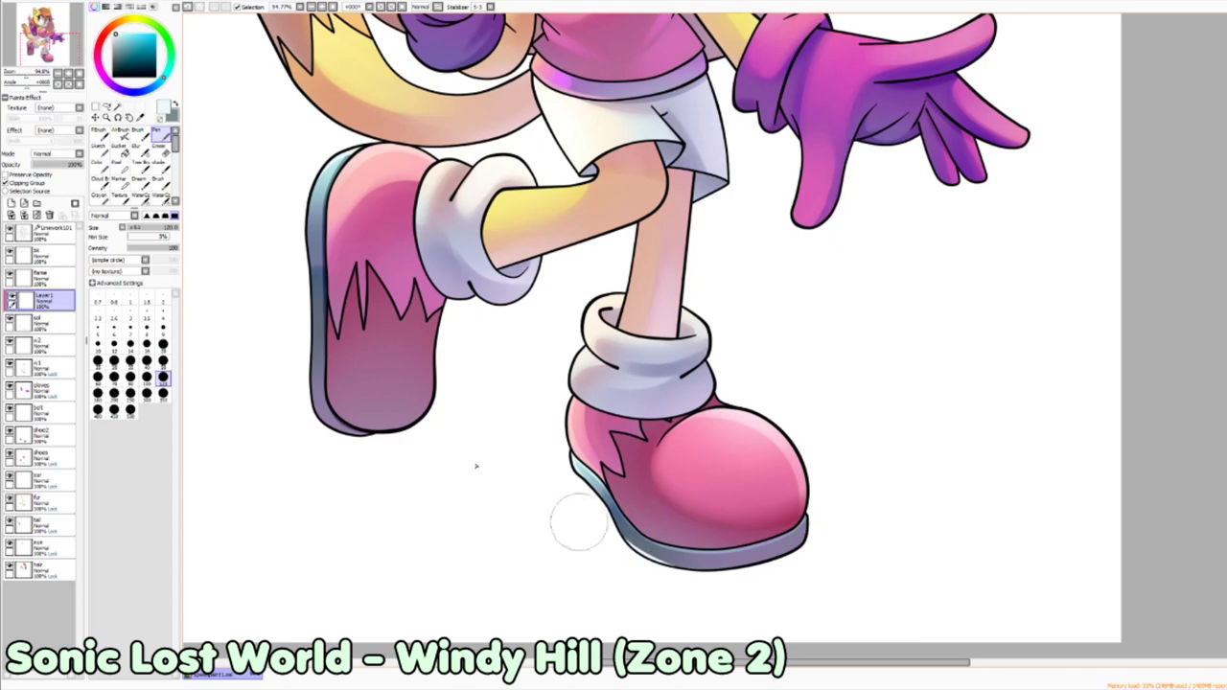
pyautogui.moveTo(316, 169)
pyautogui.mouseDown()
pyautogui.moveTo(293, 356)
pyautogui.moveTo(317, 431)
pyautogui.moveTo(306, 381)
pyautogui.mouseUp()
# Step: Trim the raised sole's rim light with the eraser, airbrush grey into it with opacity preserved and merge the layer into the sole layer
pyautogui.press('e')
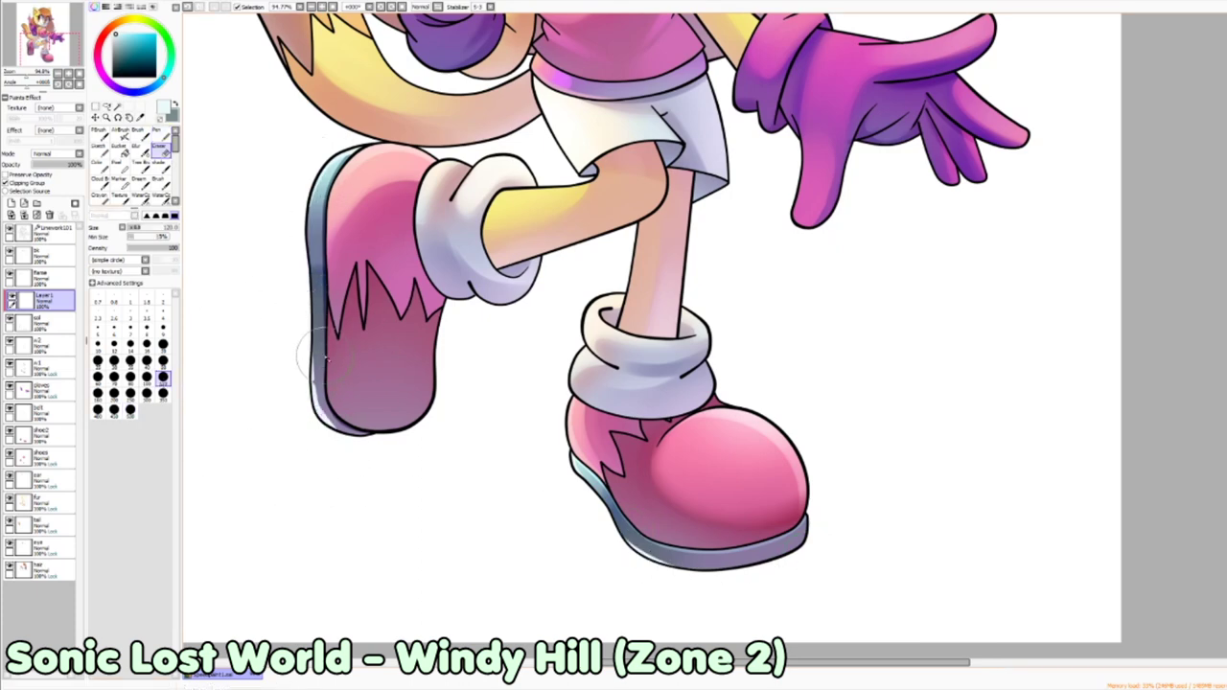
pyautogui.moveTo(322, 376)
pyautogui.mouseDown()
pyautogui.moveTo(301, 397)
pyautogui.moveTo(319, 411)
pyautogui.mouseUp()
pyautogui.press('a')
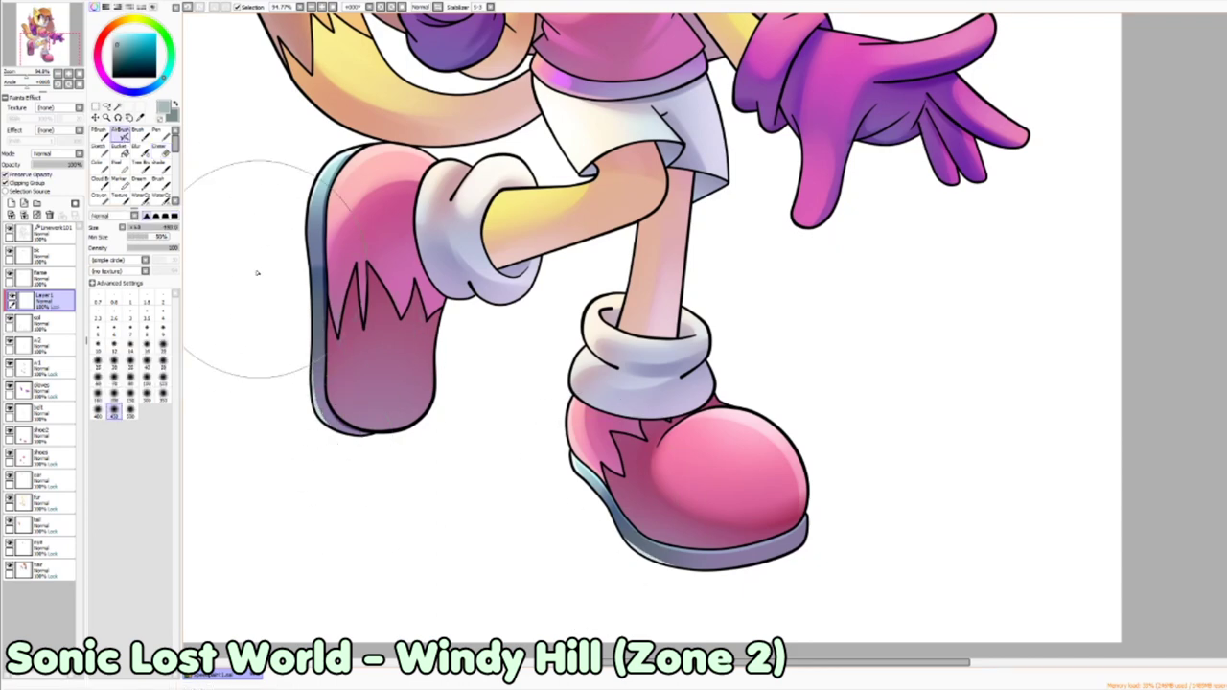
pyautogui.scroll(-3, 582, 415)
pyautogui.hotkey('ctrl', 'e')
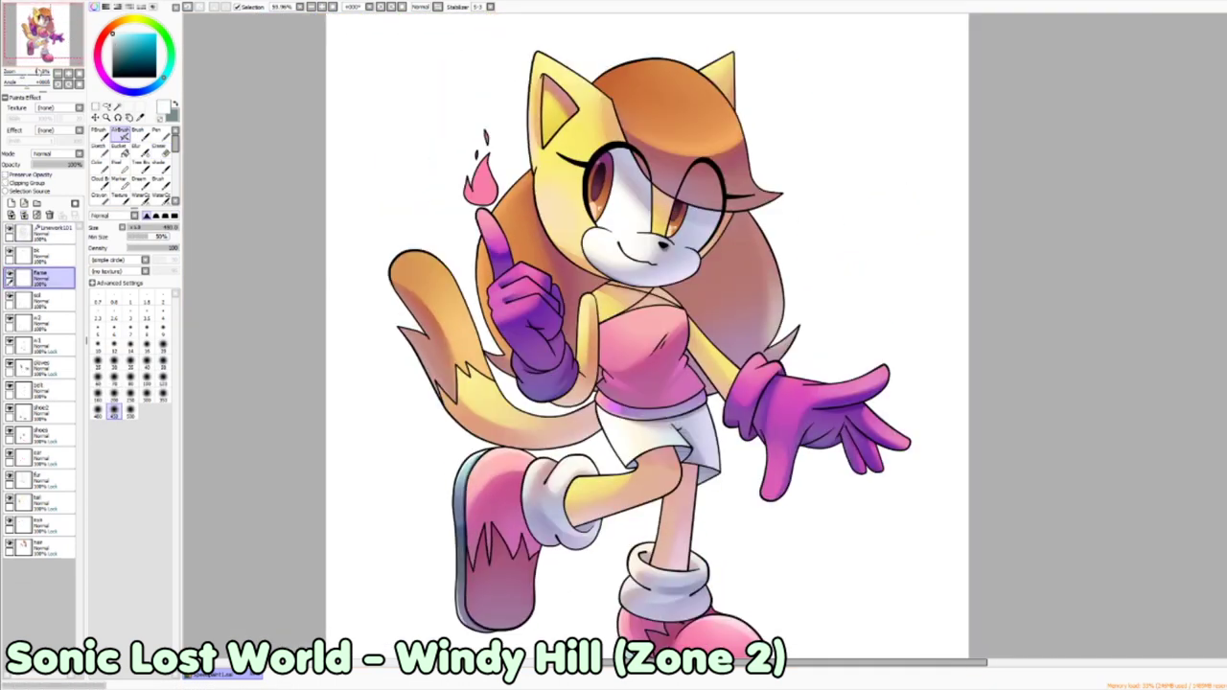
# Step: Add a clipped layer above the flame layer and paint light pink inner tongues inside the flame
pyautogui.scroll(3, 329, 433)
pyautogui.hotkey('ctrl', 'z')
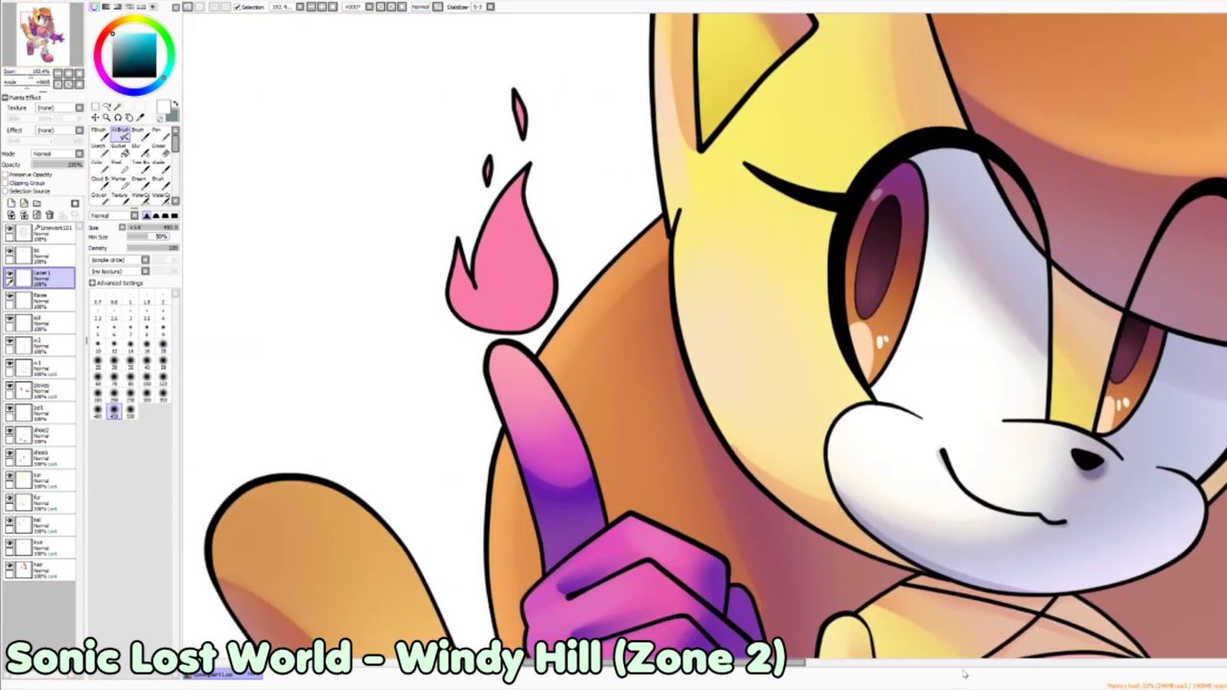
pyautogui.keyDown('alt'); pyautogui.click(504, 274); pyautogui.keyUp('alt')
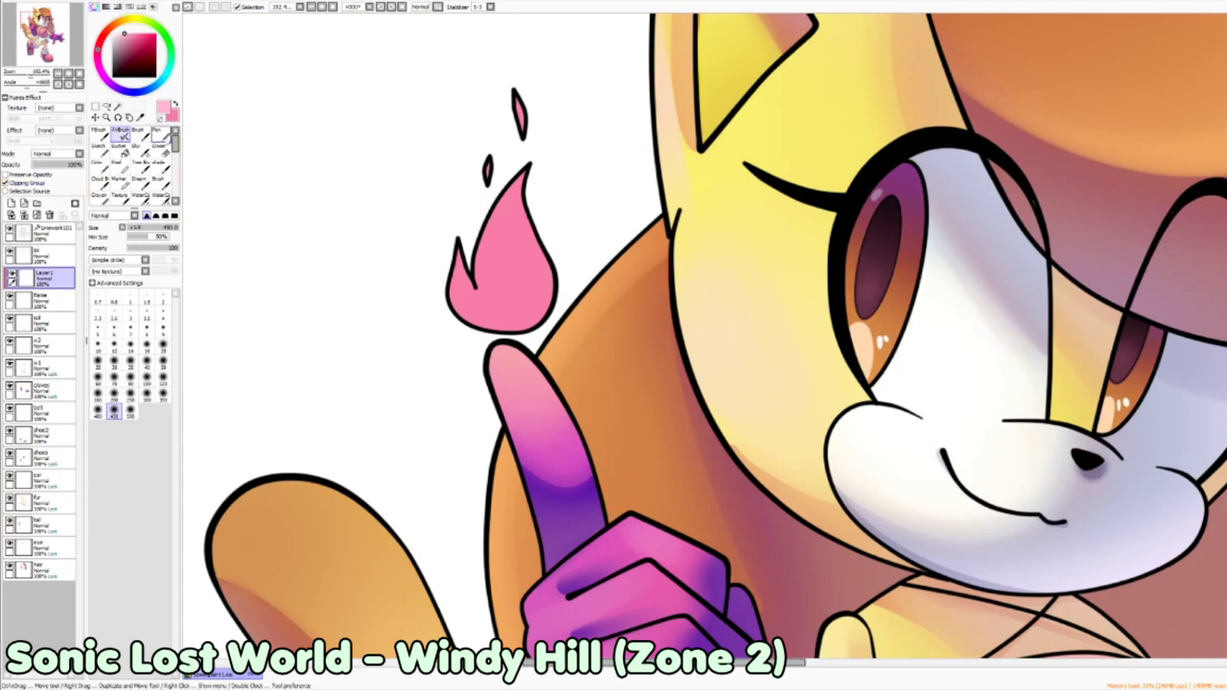
pyautogui.press('b')
pyautogui.moveTo(502, 238)
pyautogui.mouseDown()
pyautogui.moveTo(507, 314)
pyautogui.moveTo(508, 303)
pyautogui.moveTo(480, 292)
pyautogui.moveTo(493, 304)
pyautogui.mouseUp()
pyautogui.moveTo(522, 196); pyautogui.dragTo(506, 273)
pyautogui.moveTo(537, 230)
pyautogui.mouseDown()
pyautogui.moveTo(510, 309)
pyautogui.moveTo(463, 273)
pyautogui.moveTo(475, 305)
pyautogui.moveTo(504, 314)
pyautogui.moveTo(461, 289)
pyautogui.moveTo(491, 317)
pyautogui.moveTo(566, 241)
pyautogui.moveTo(559, 289)
pyautogui.moveTo(561, 247)
pyautogui.moveTo(575, 282)
pyautogui.moveTo(538, 285)
pyautogui.moveTo(563, 284)
pyautogui.moveTo(581, 257)
pyautogui.moveTo(536, 281)
pyautogui.mouseUp()
# Step: Paint a near-white core in the lower middle of the flame with a smaller brush
pyautogui.press('[')
pyautogui.press('[')
pyautogui.press('[')
pyautogui.press('[')
pyautogui.press('[')
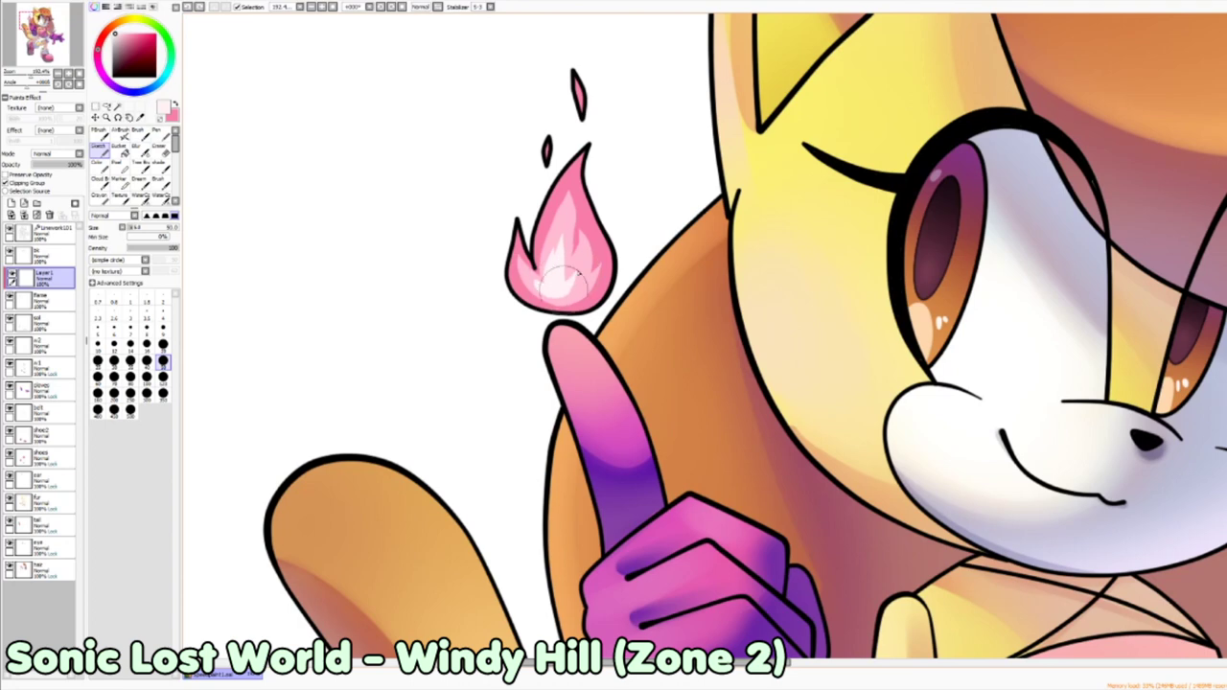
pyautogui.moveTo(531, 272); pyautogui.dragTo(566, 292)
# Step: Airbrush a deeper pink around the flame's tip and outer edges
pyautogui.click(121, 132)
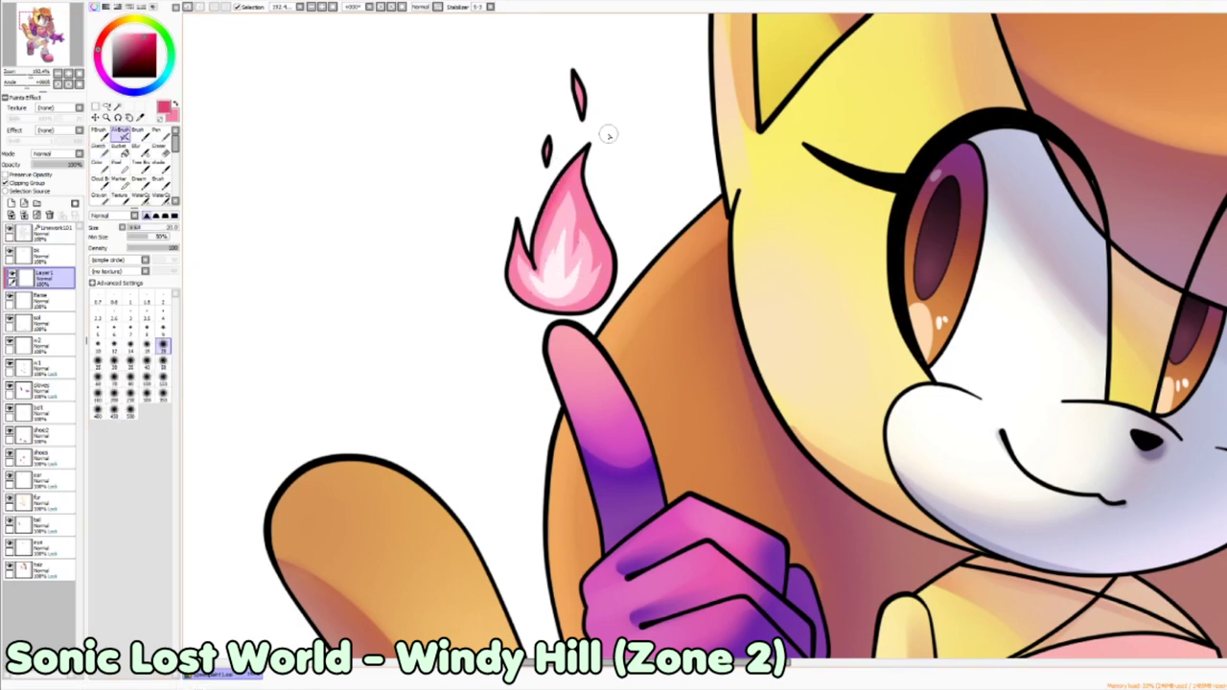
pyautogui.scroll(-5, 550, 79)
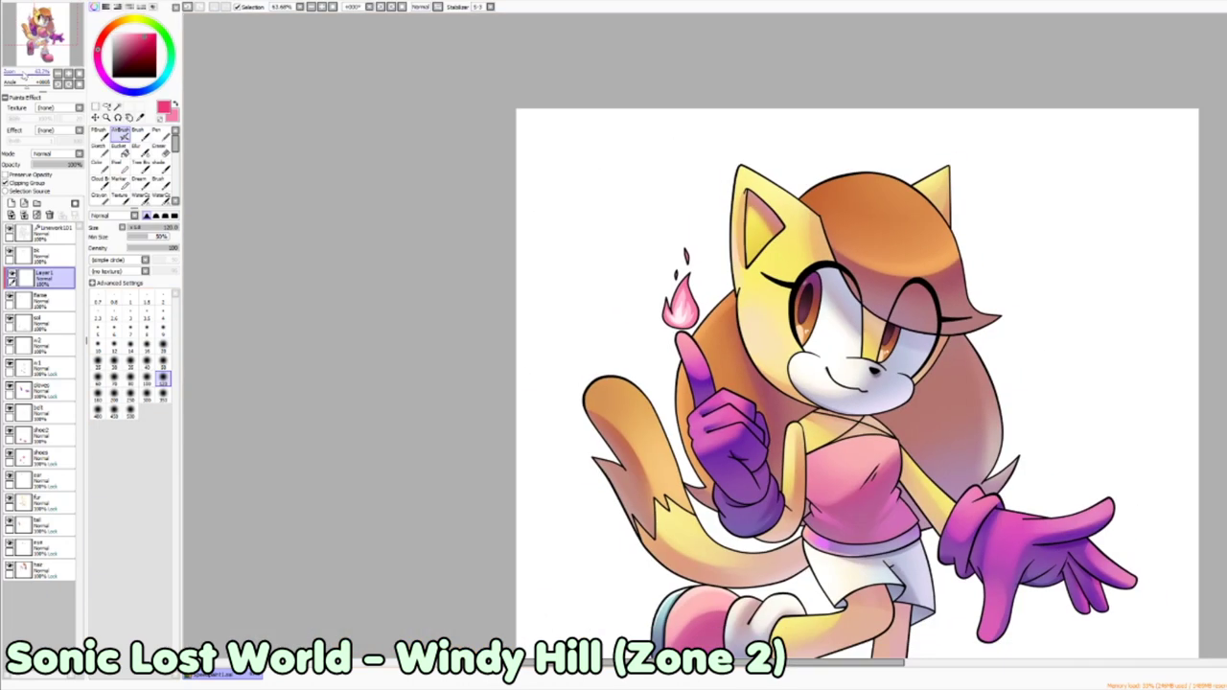
pyautogui.scroll(5, 503, 136)
pyautogui.moveTo(575, 135)
pyautogui.mouseDown()
pyautogui.moveTo(590, 182)
pyautogui.moveTo(599, 173)
pyautogui.mouseUp()
# Step: Recolour the outlines of the flame and its sparks pink on a clipped layer above the linework
pyautogui.click(158, 132)
pyautogui.click(146, 377)
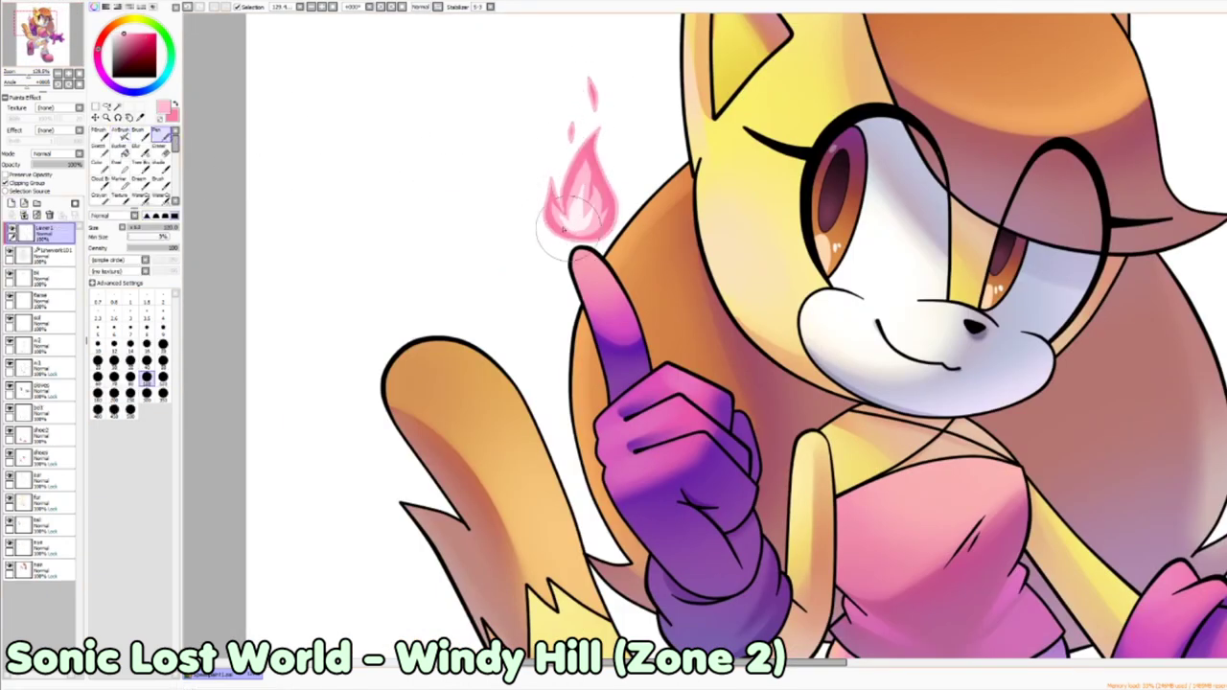
pyautogui.press('x')
pyautogui.moveTo(592, 80); pyautogui.dragTo(593, 108)
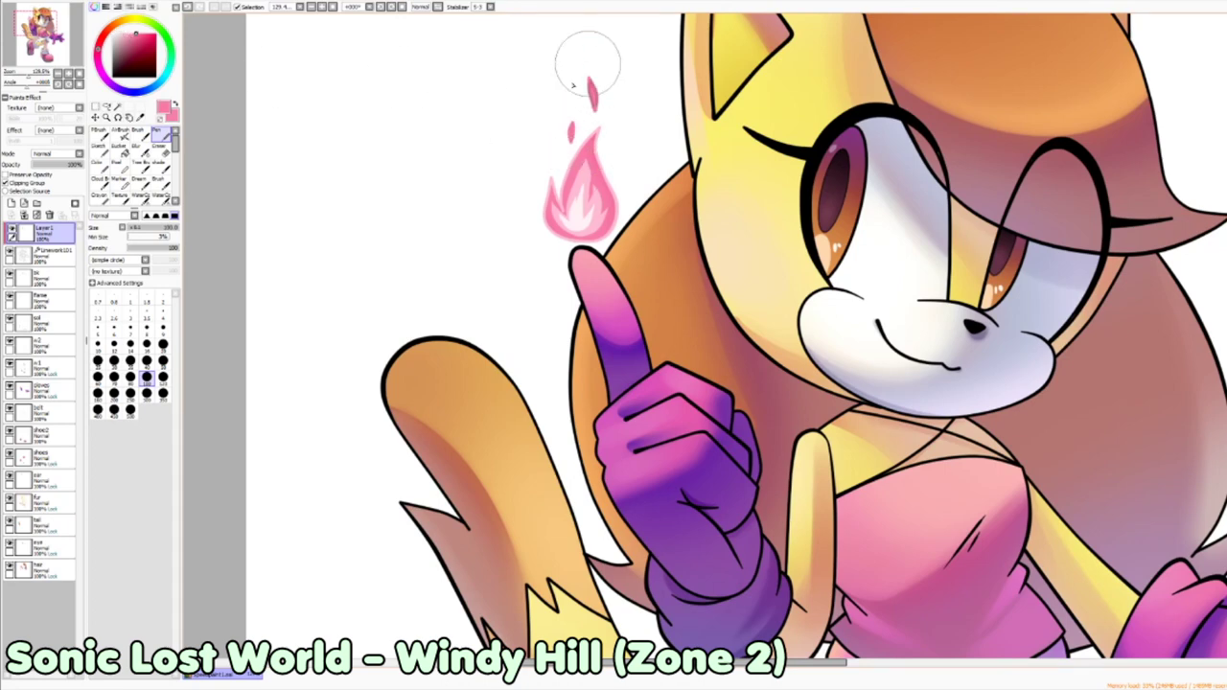
pyautogui.press('v')
pyautogui.moveTo(592, 115); pyautogui.dragTo(575, 211)
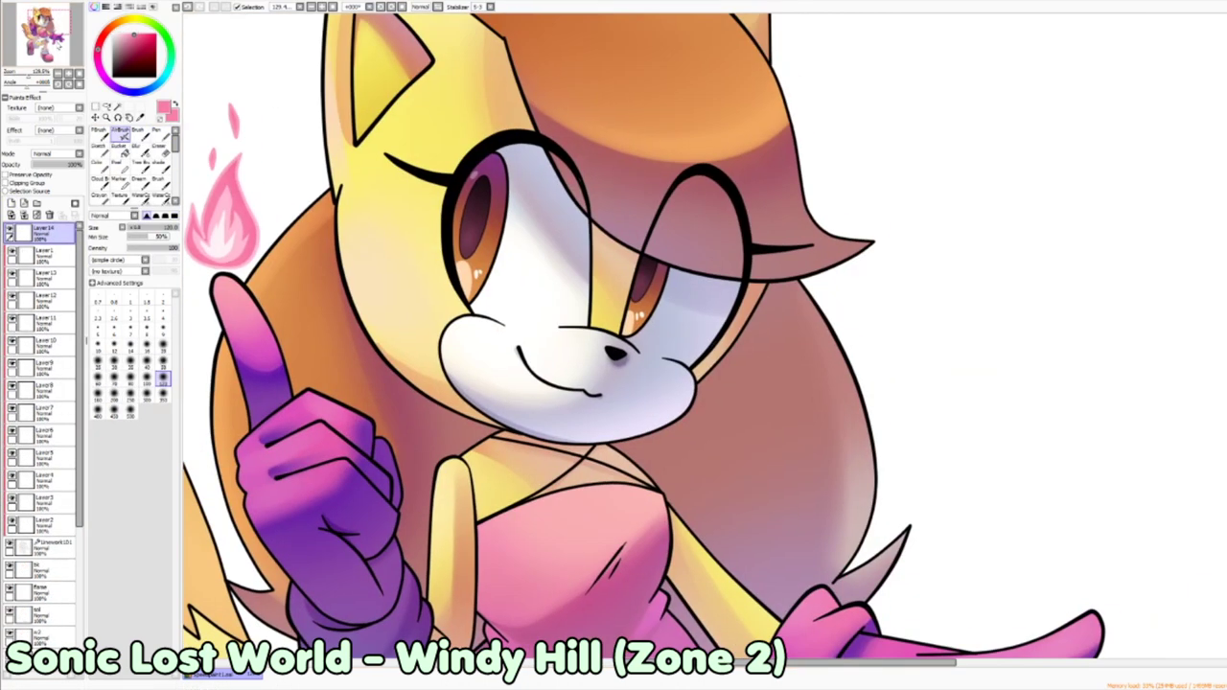
# Step: Paint white highlights on the irises of both eyes on the topmost layer
pyautogui.moveTo(510, 176); pyautogui.dragTo(513, 207)
pyautogui.moveTo(679, 243); pyautogui.dragTo(675, 267)
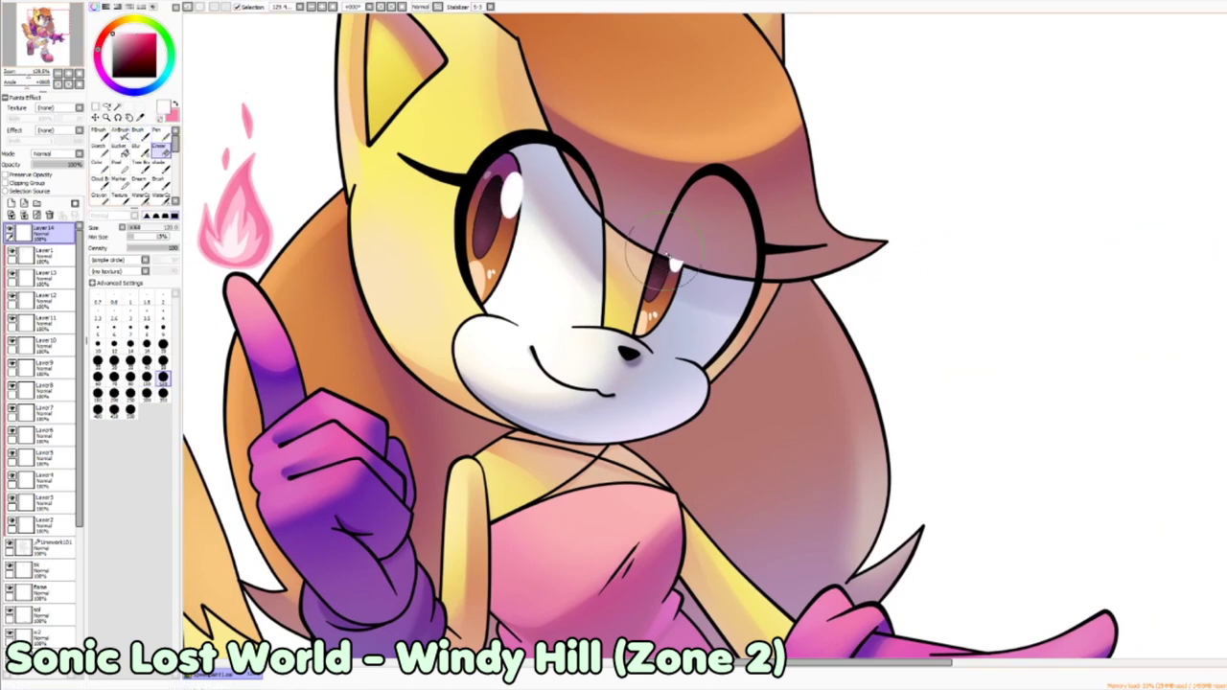
pyautogui.scroll(-5, 776, 261)
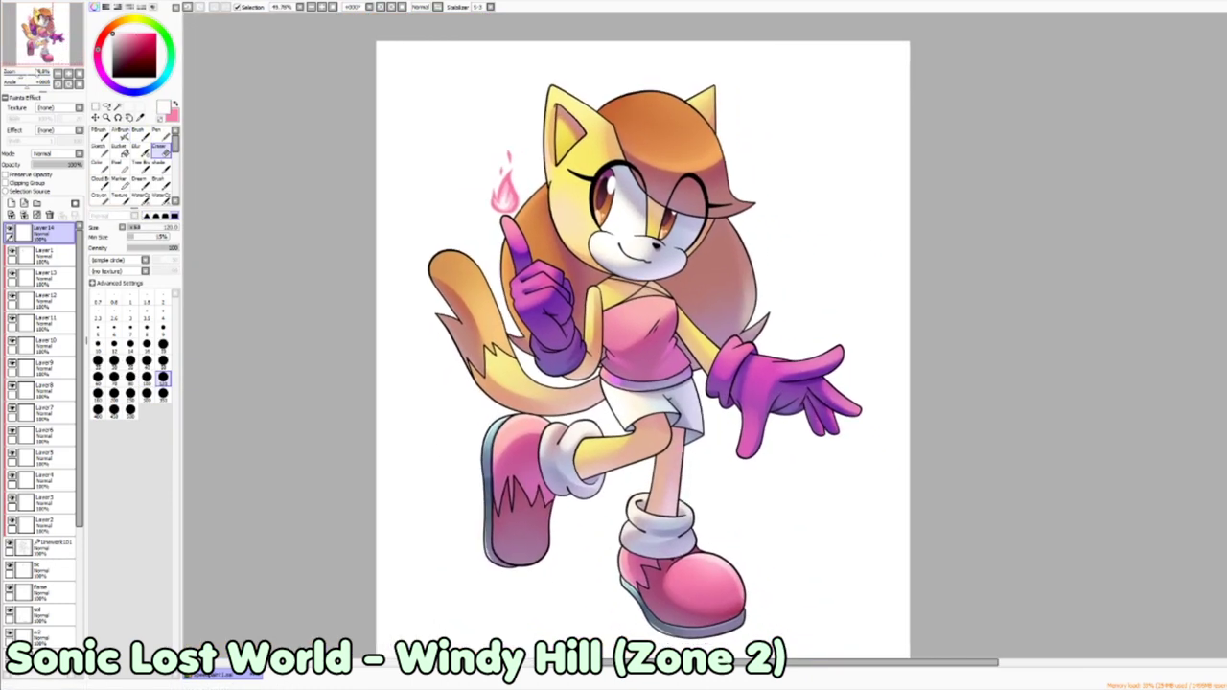
# Step: Recolour the tail's outline dark red on a clipped layer above the linework and merge the flame-outline layer into it
pyautogui.click(43, 275)
pyautogui.scroll(3, 614, 316)
pyautogui.press('n')
pyautogui.moveTo(386, 221)
pyautogui.mouseDown()
pyautogui.moveTo(470, 403)
pyautogui.moveTo(523, 475)
pyautogui.moveTo(451, 206)
pyautogui.moveTo(542, 328)
pyautogui.mouseUp()
pyautogui.hotkey('ctrl', 'e')
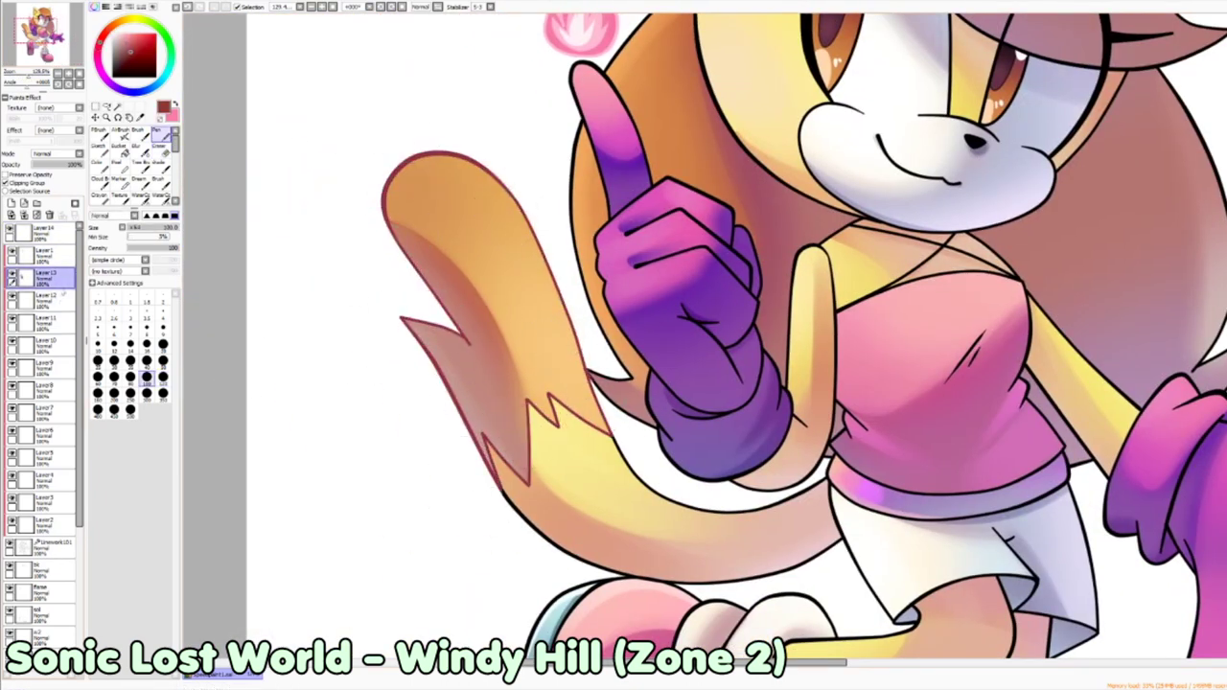
# Step: On the next clipped linework layer, recolour the outlines of the ears and the yellow face fur dark red
pyautogui.moveTo(38, 33)
pyautogui.mouseDown()
pyautogui.moveTo(37, 53)
pyautogui.moveTo(39, 22)
pyautogui.mouseUp()
pyautogui.click(133, 50)
pyautogui.moveTo(369, 107)
pyautogui.mouseDown()
pyautogui.moveTo(374, 168)
pyautogui.moveTo(418, 156)
pyautogui.mouseUp()
pyautogui.moveTo(708, 73)
pyautogui.mouseDown()
pyautogui.moveTo(784, 105)
pyautogui.moveTo(792, 188)
pyautogui.mouseUp()
pyautogui.press('[')
pyautogui.moveTo(338, 192)
pyautogui.mouseDown()
pyautogui.moveTo(357, 60)
pyautogui.moveTo(449, 116)
pyautogui.mouseUp()
pyautogui.moveTo(340, 191)
pyautogui.mouseDown()
pyautogui.moveTo(347, 324)
pyautogui.moveTo(373, 427)
pyautogui.moveTo(504, 542)
pyautogui.mouseUp()
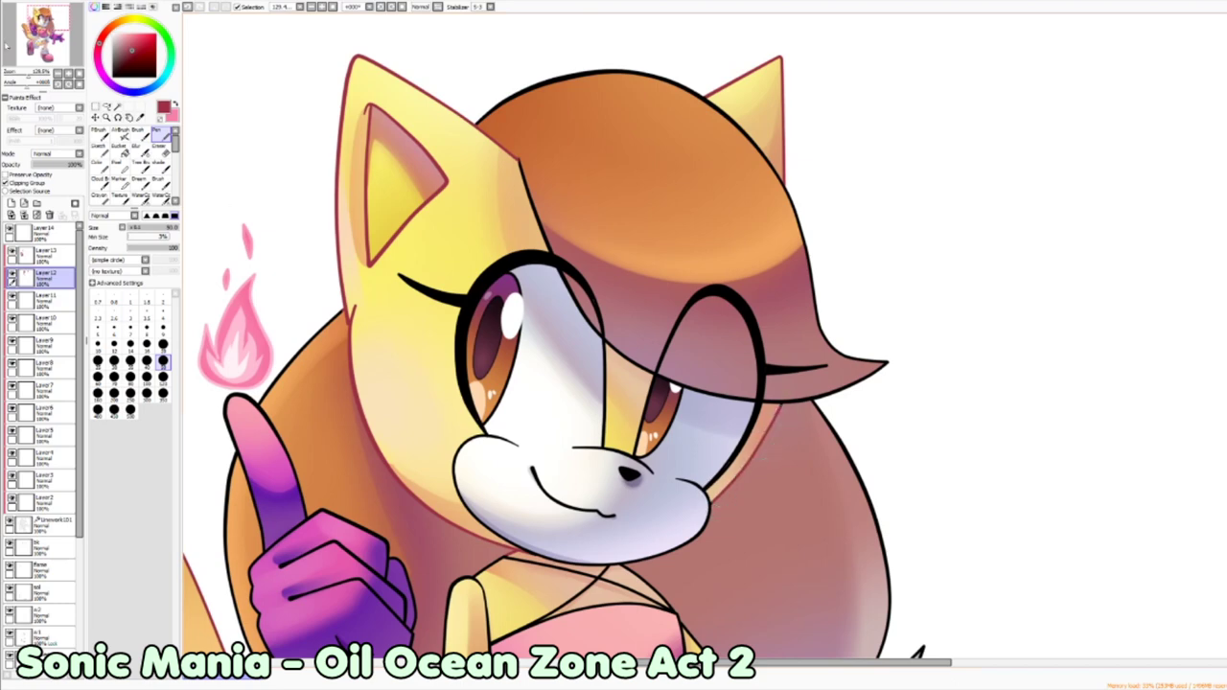
# Step: Recolour the outlines of the neck, arms and the lower part of the tail dark red, erasing the overlaps
pyautogui.scroll(-5, 481, 338)
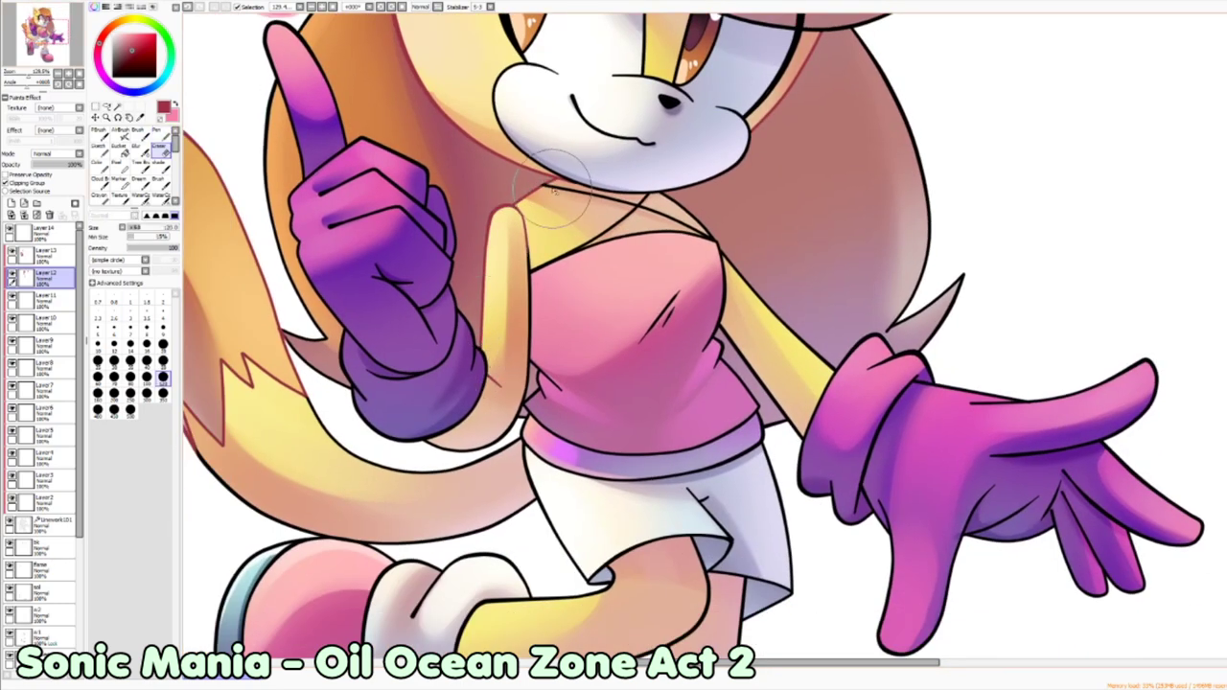
pyautogui.moveTo(529, 236); pyautogui.dragTo(530, 299)
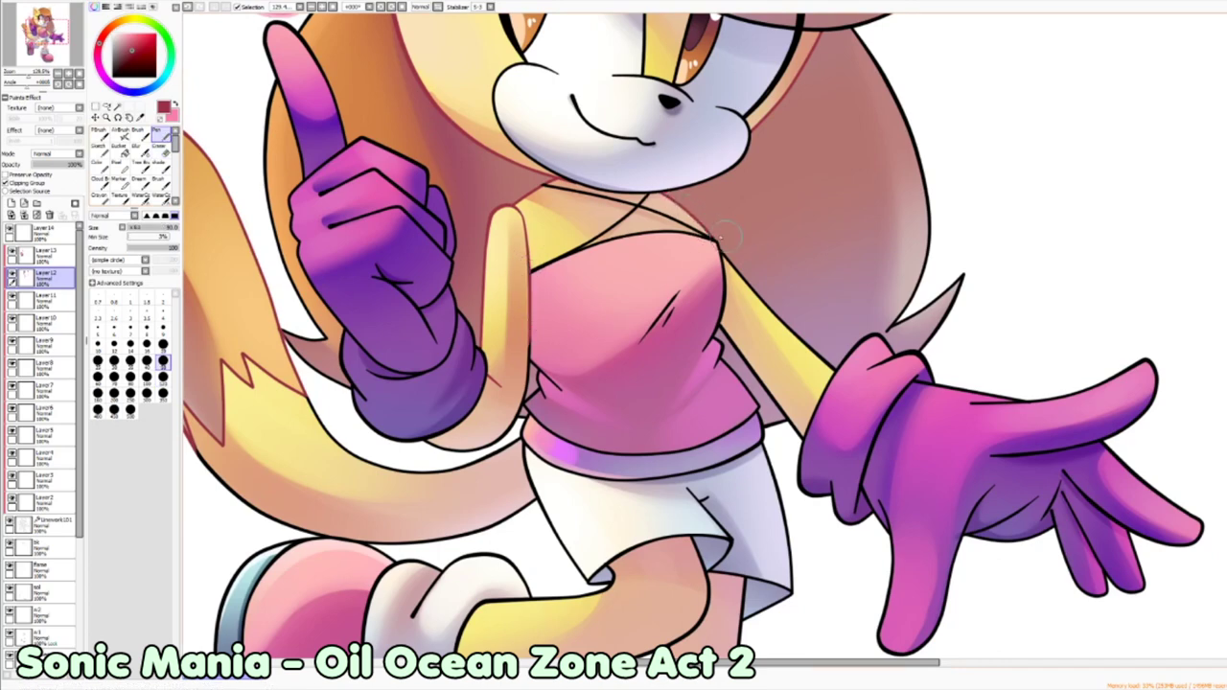
pyautogui.moveTo(750, 273)
pyautogui.mouseDown()
pyautogui.moveTo(804, 322)
pyautogui.moveTo(818, 372)
pyautogui.mouseUp()
pyautogui.moveTo(726, 329); pyautogui.dragTo(772, 396)
pyautogui.moveTo(455, 429)
pyautogui.mouseDown()
pyautogui.moveTo(493, 440)
pyautogui.moveTo(331, 427)
pyautogui.moveTo(501, 437)
pyautogui.moveTo(595, 365)
pyautogui.mouseUp()
pyautogui.moveTo(413, 422)
pyautogui.mouseDown()
pyautogui.moveTo(508, 432)
pyautogui.moveTo(624, 408)
pyautogui.mouseUp()
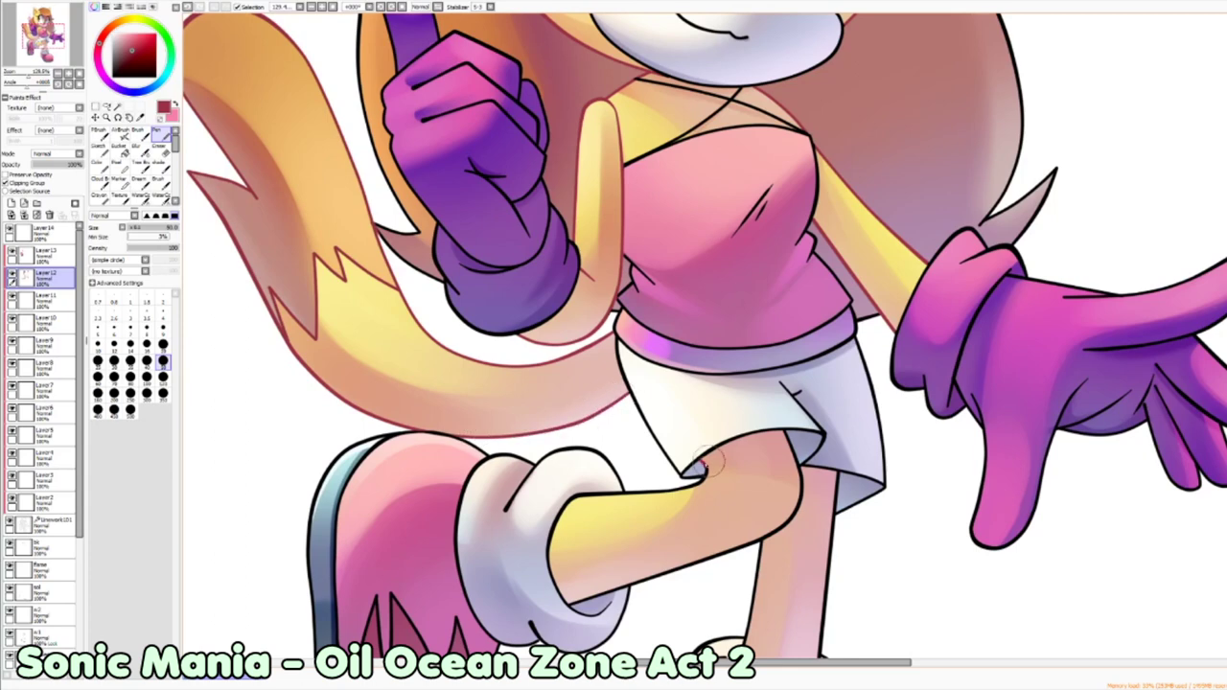
# Step: Recolour the outlines of both legs dark red and merge the upper line-colour layer into this one
pyautogui.moveTo(707, 484); pyautogui.dragTo(641, 505)
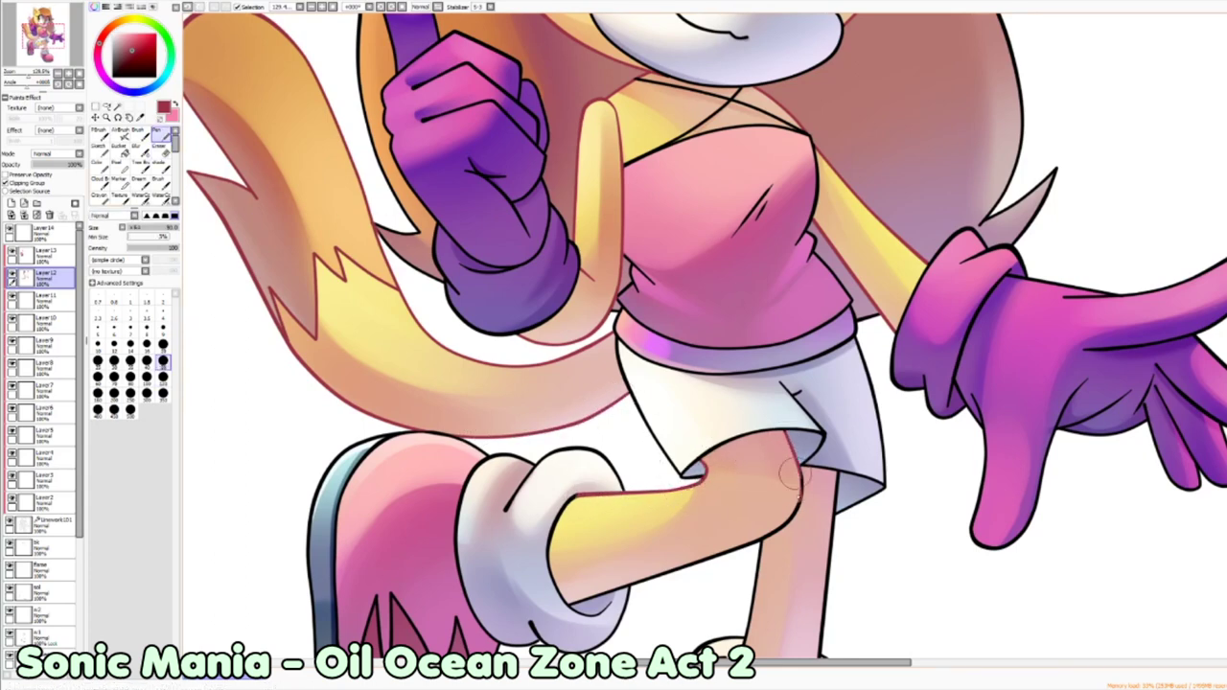
pyautogui.moveTo(420, 446); pyautogui.dragTo(272, 259)
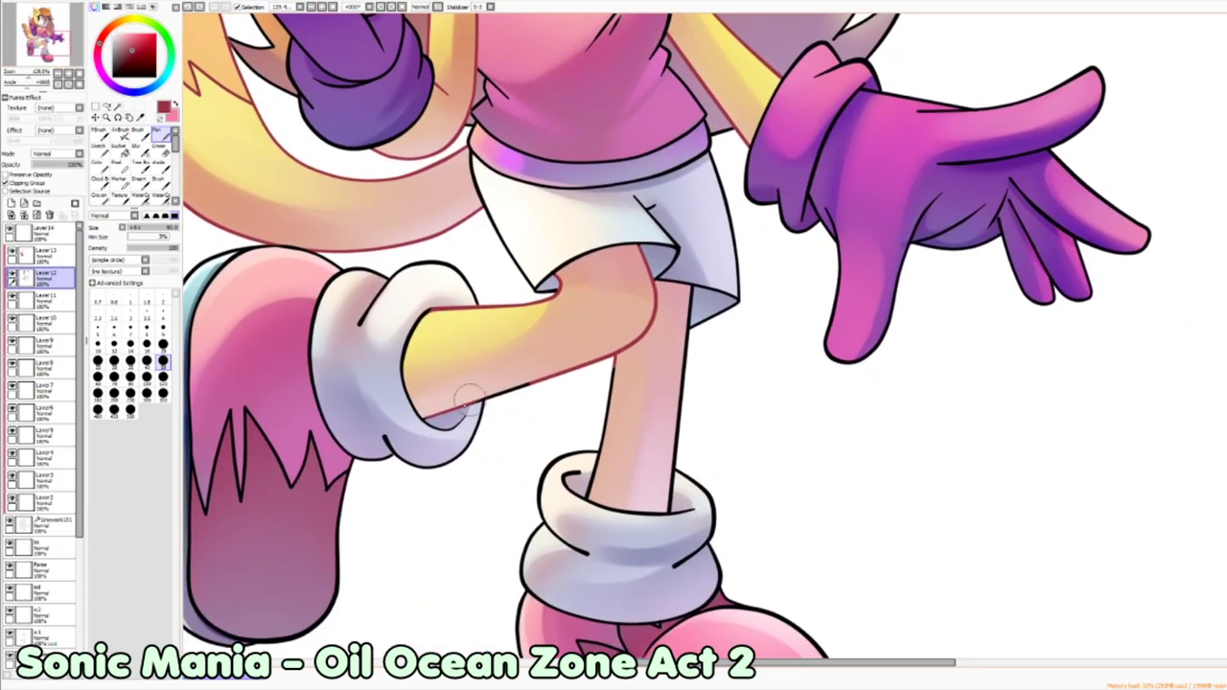
pyautogui.moveTo(612, 415); pyautogui.dragTo(616, 371)
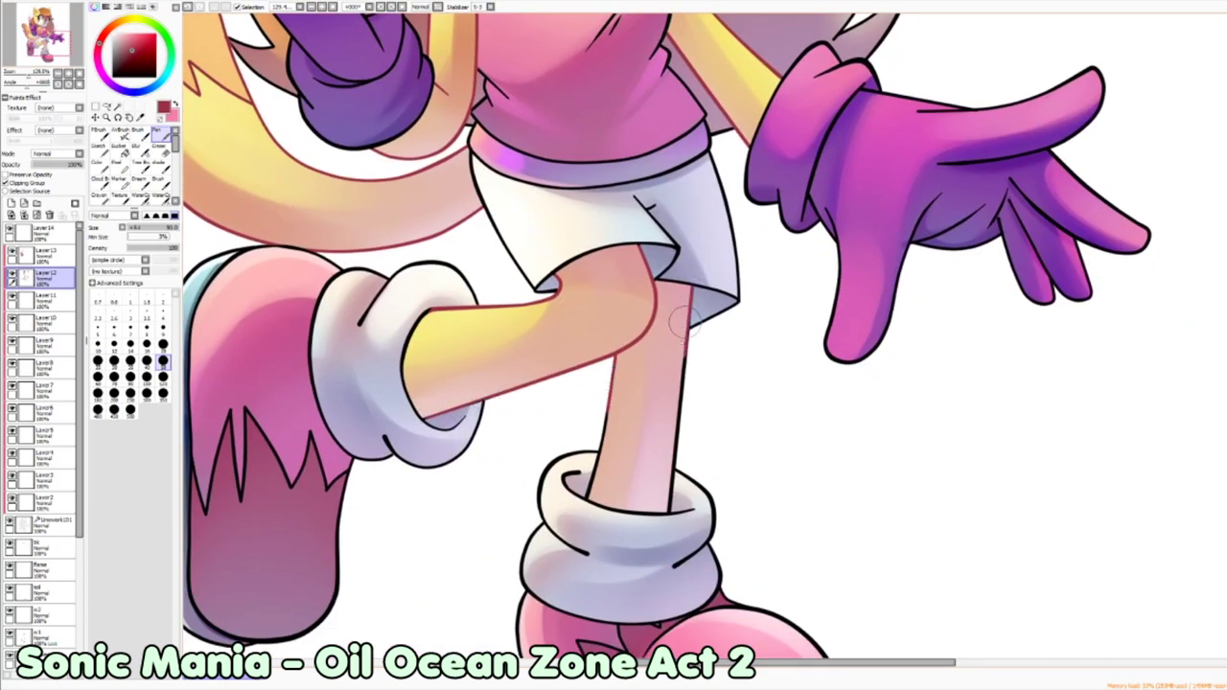
pyautogui.moveTo(687, 352); pyautogui.dragTo(671, 496)
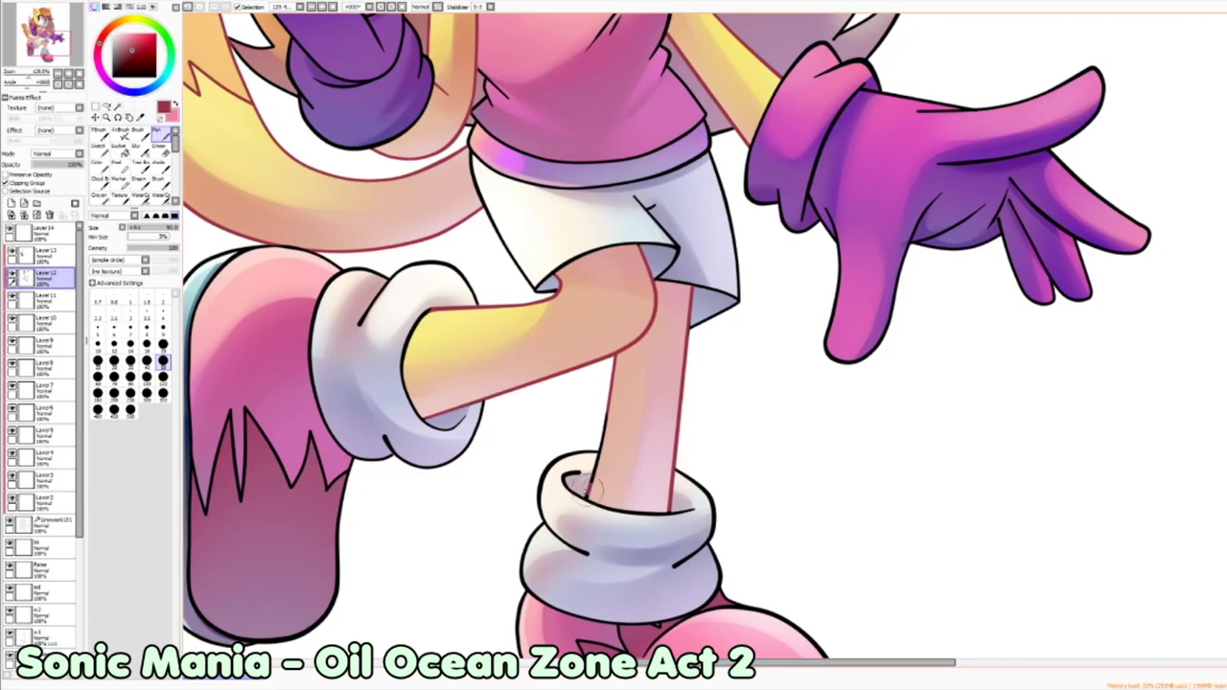
pyautogui.scroll(-2, 608, 391)
pyautogui.moveTo(613, 432); pyautogui.dragTo(613, 307)
pyautogui.moveTo(614, 240)
pyautogui.mouseDown()
pyautogui.moveTo(614, 624)
pyautogui.moveTo(614, 240)
pyautogui.mouseUp()
pyautogui.hotkey('ctrl', 'e')
# Step: On the next clipped linework layer, recolour the raised shoe's outlines and zigzag trim dark burgundy
pyautogui.moveTo(614, 575); pyautogui.dragTo(613, 249)
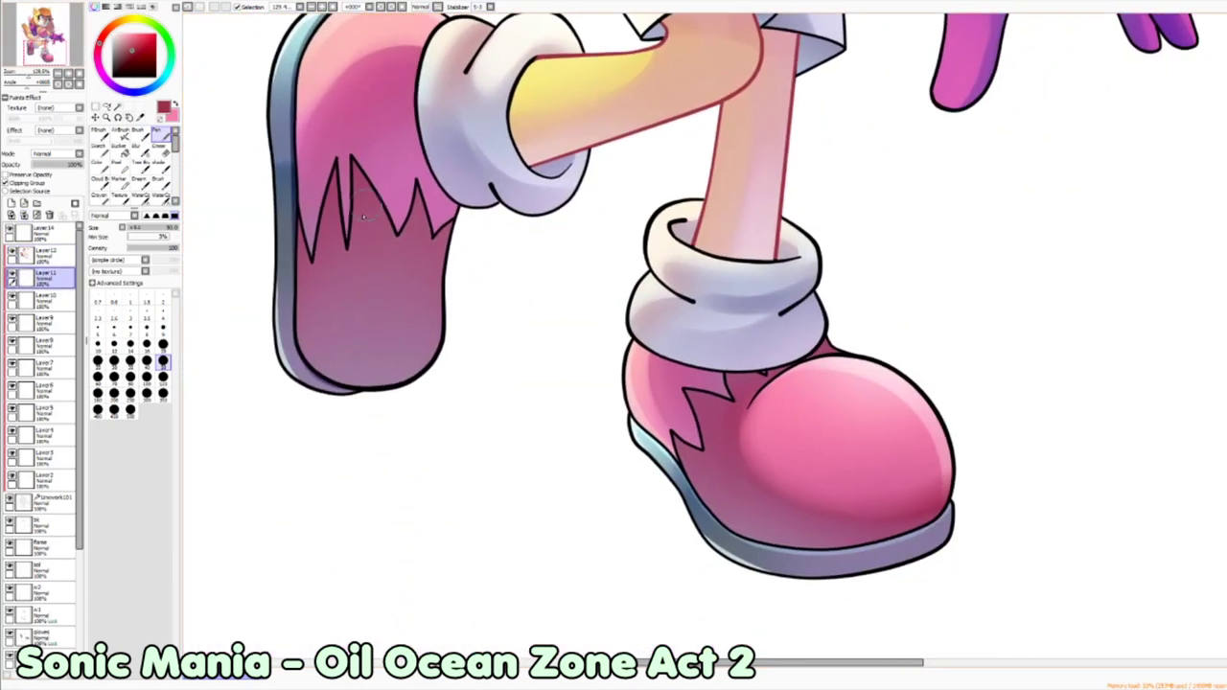
pyautogui.moveTo(295, 134); pyautogui.dragTo(309, 209)
pyautogui.moveTo(347, 245); pyautogui.dragTo(426, 211)
pyautogui.moveTo(356, 391); pyautogui.dragTo(440, 331)
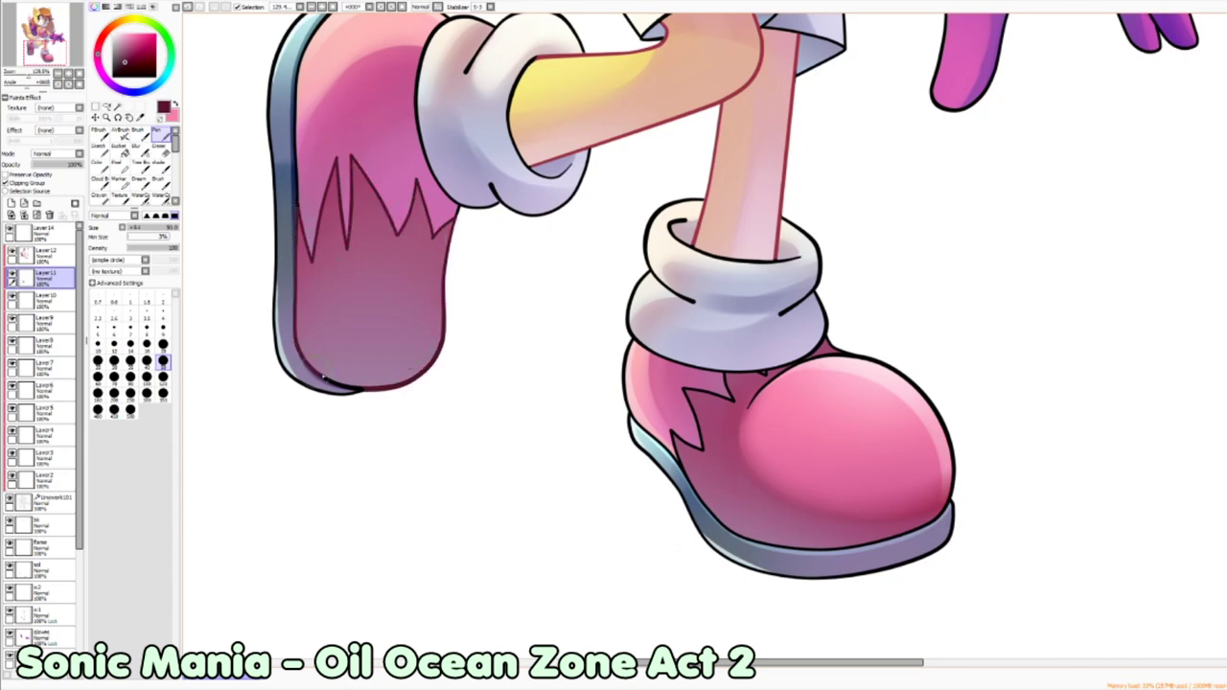
# Step: Recolour the standing shoe's outlines and trim dark burgundy, and merge the fur line-colour layer into this layer
pyautogui.moveTo(630, 372); pyautogui.dragTo(709, 402)
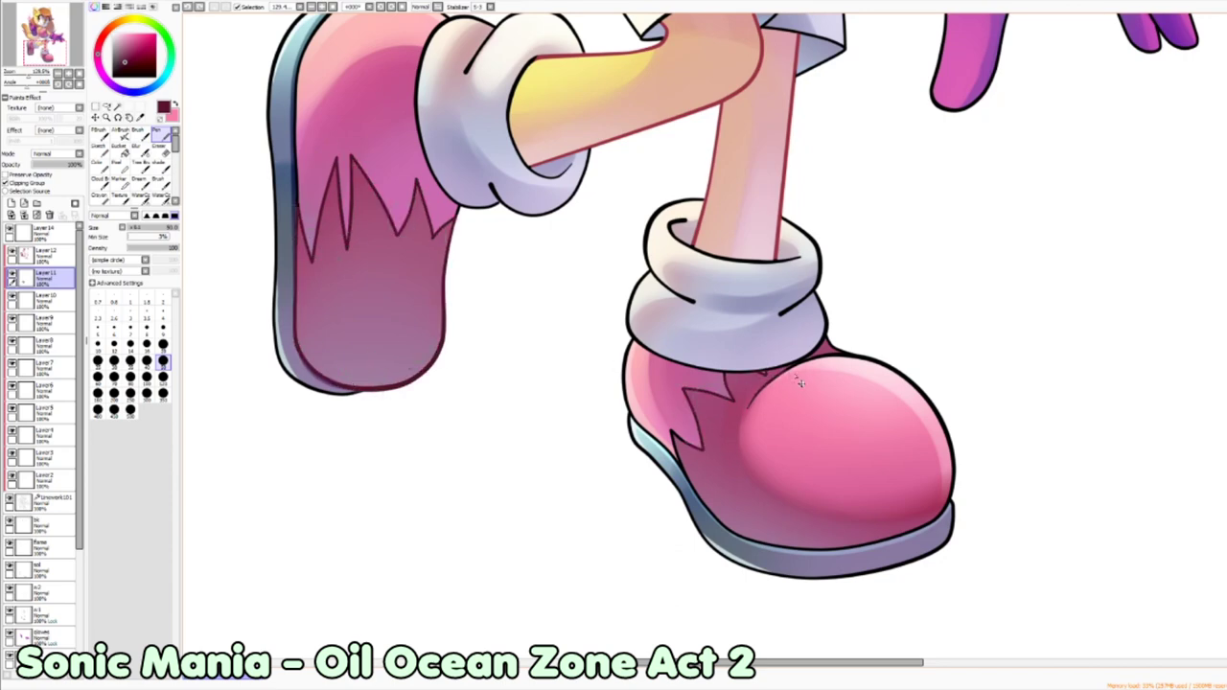
pyautogui.moveTo(844, 357); pyautogui.dragTo(948, 451)
pyautogui.moveTo(677, 447); pyautogui.dragTo(848, 535)
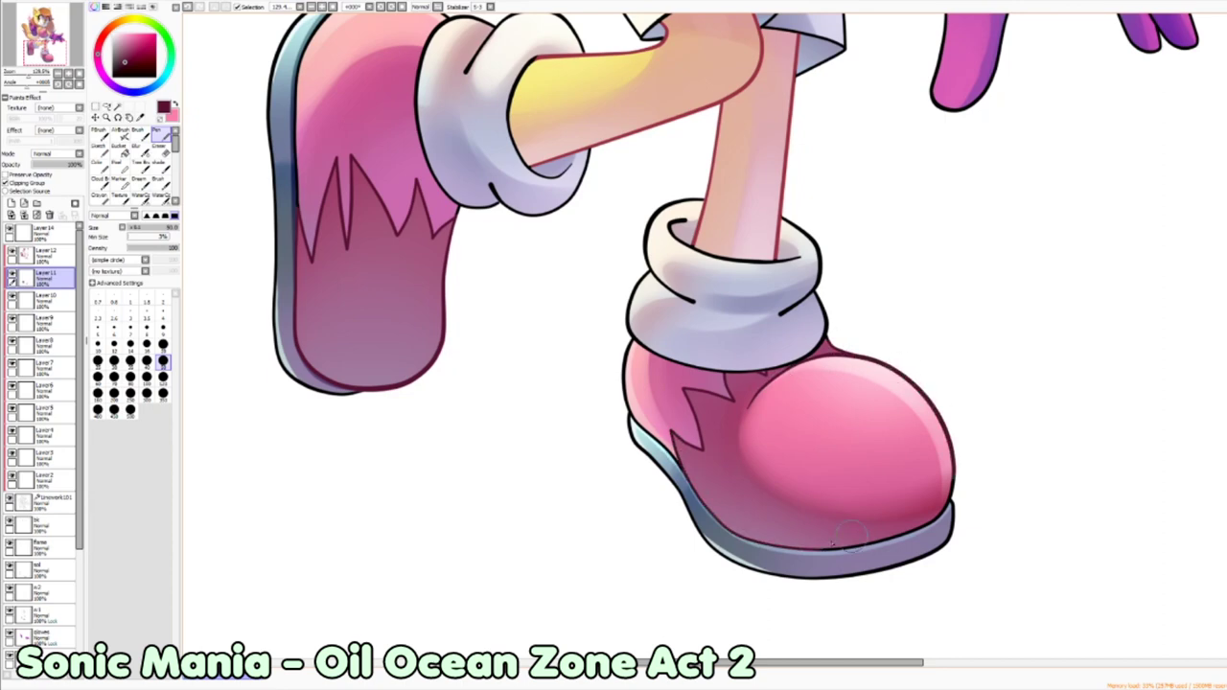
pyautogui.hotkey('ctrl', 'e')
pyautogui.scroll(3, 613, 346)
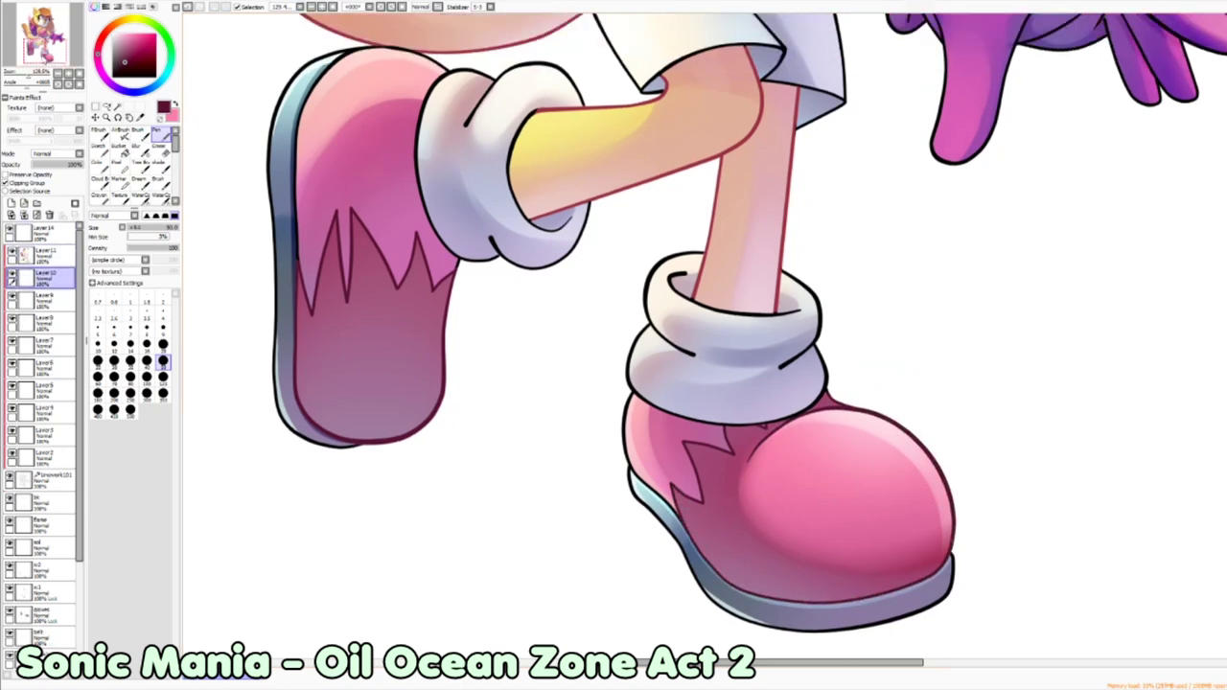
# Step: Finish recolouring the remaining black outlines of the raised shoe's upper and the standing shoe's heel dark burgundy
pyautogui.moveTo(306, 309)
pyautogui.mouseDown()
pyautogui.moveTo(330, 160)
pyautogui.moveTo(391, 113)
pyautogui.moveTo(436, 120)
pyautogui.mouseUp()
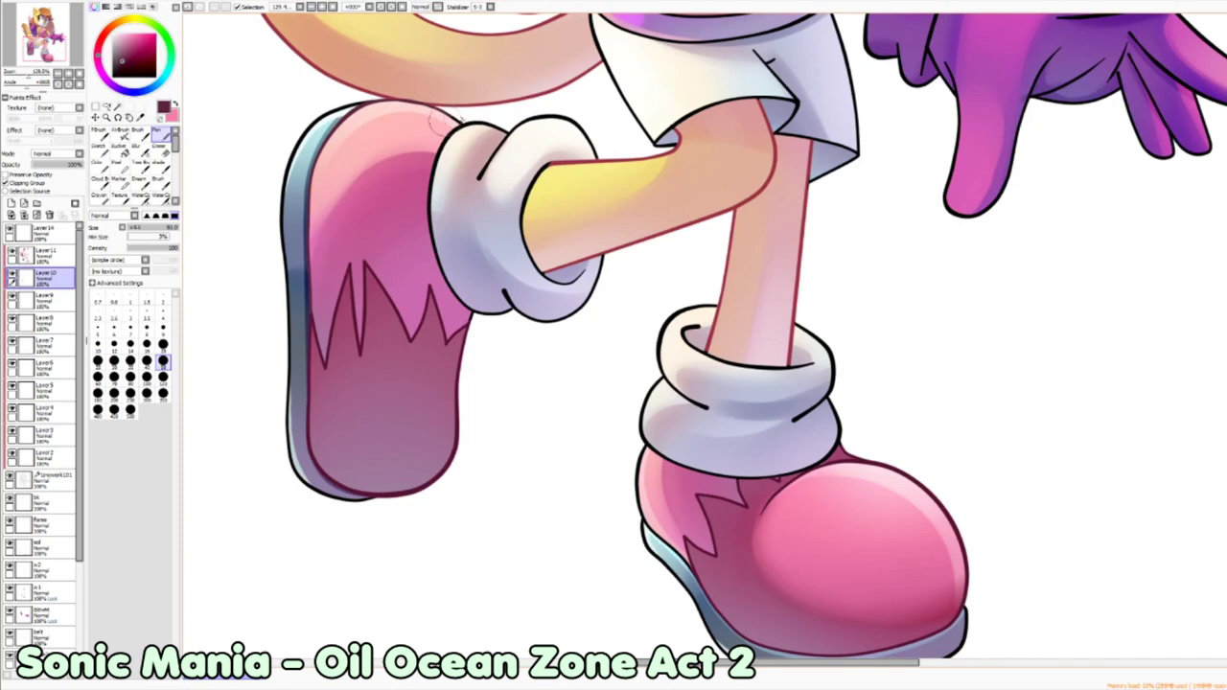
pyautogui.moveTo(631, 451); pyautogui.dragTo(649, 515)
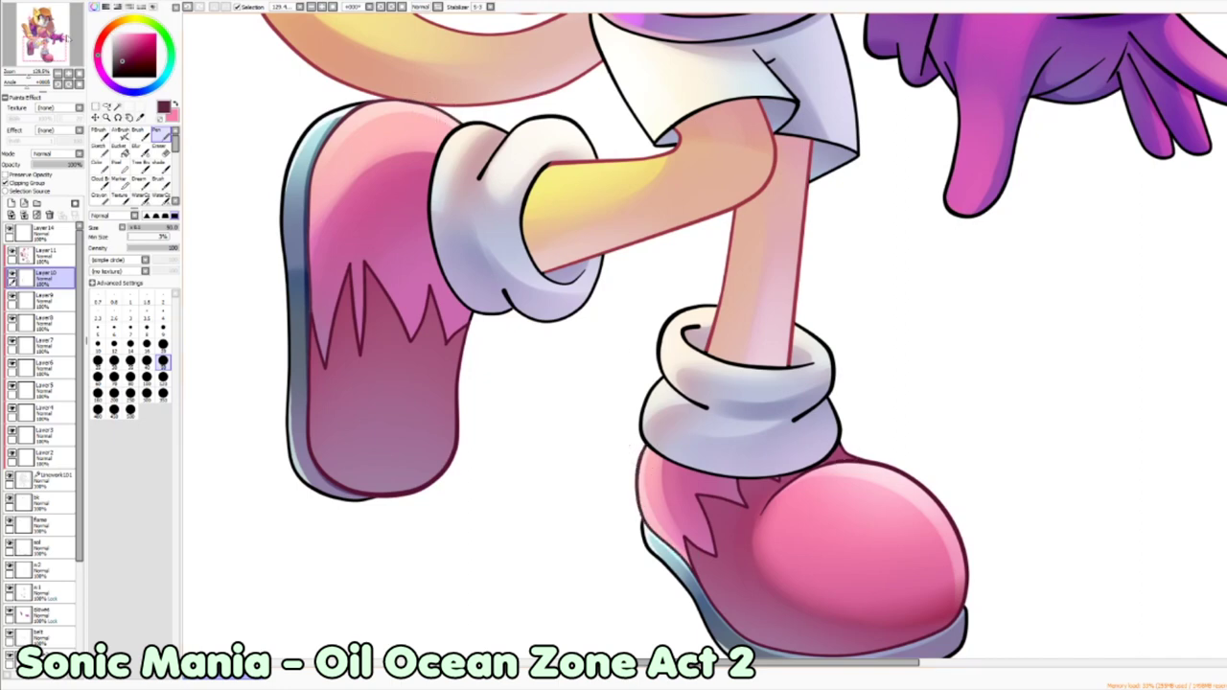
pyautogui.scroll(10, 614, 345)
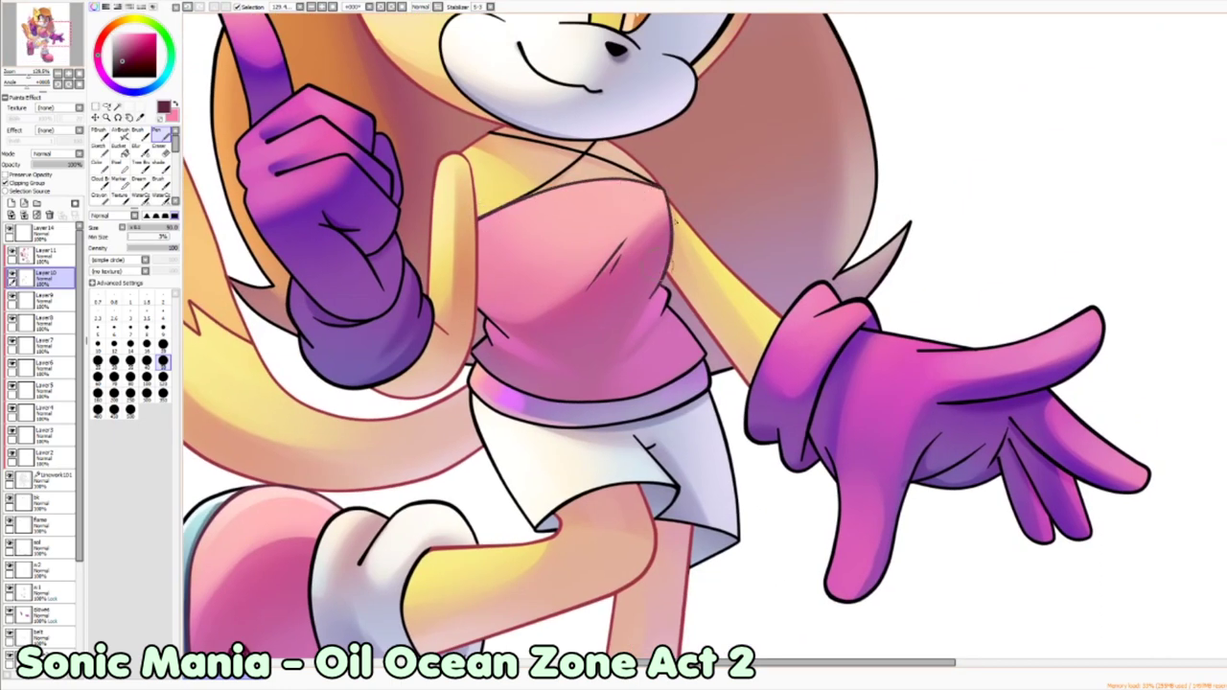
# Step: Recolour the pink top's outlines and folds dark burgundy and merge the finished line-colour layer with the one above
pyautogui.moveTo(473, 340); pyautogui.dragTo(677, 364)
pyautogui.hotkey('ctrl', 'e')
pyautogui.moveTo(473, 366)
pyautogui.mouseDown()
pyautogui.moveTo(633, 410)
pyautogui.moveTo(673, 408)
pyautogui.mouseUp()
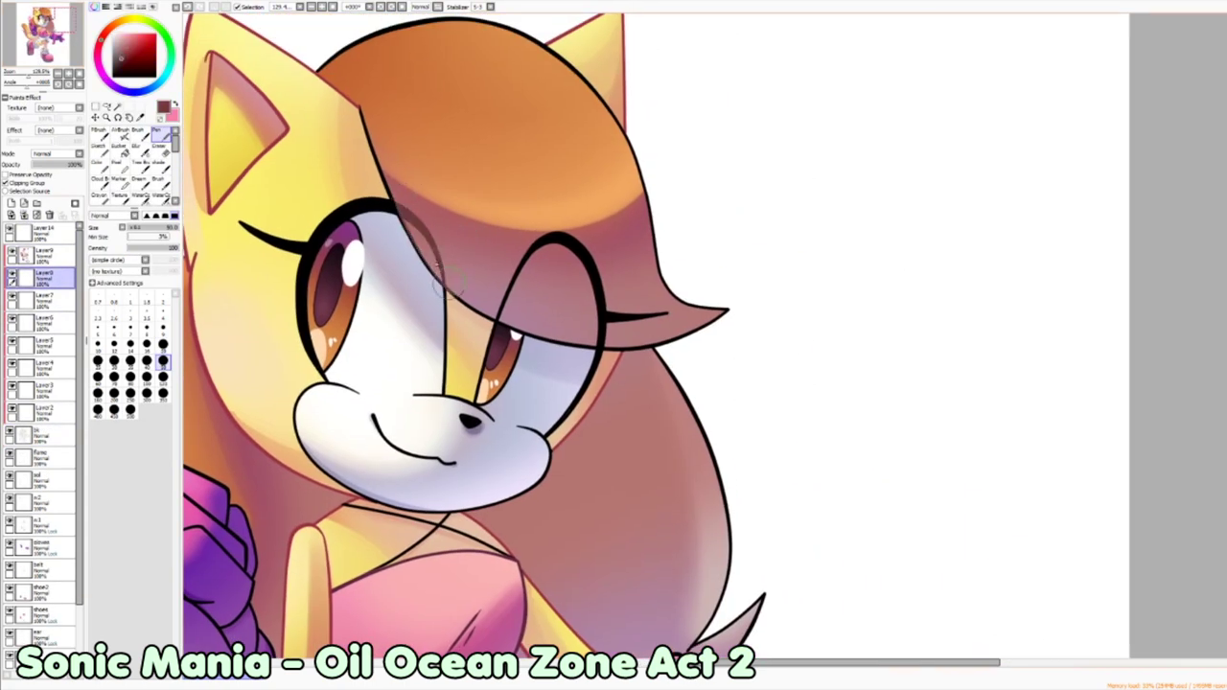
# Step: On the next clipped line-colour layer, recolour the fringe outline and the eye lines overlapping the hair muted reddish brown
pyautogui.click(43, 434)
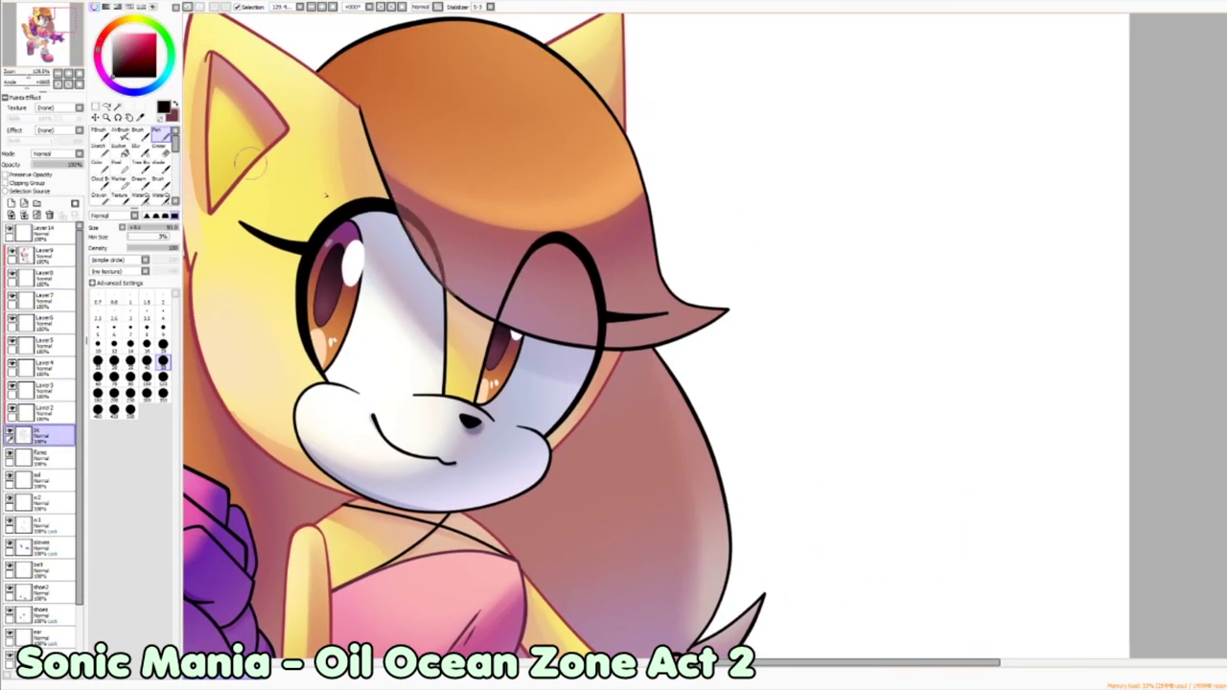
pyautogui.click(43, 273)
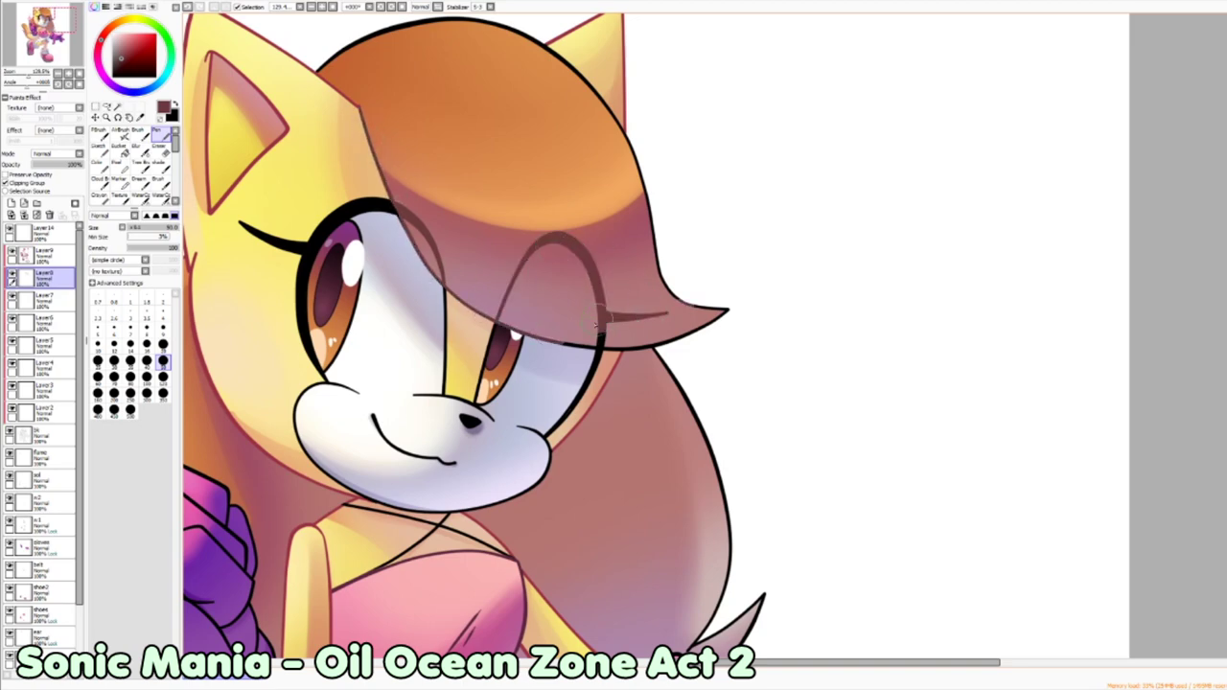
pyautogui.keyDown('alt'); pyautogui.click(526, 259); pyautogui.keyUp('alt')
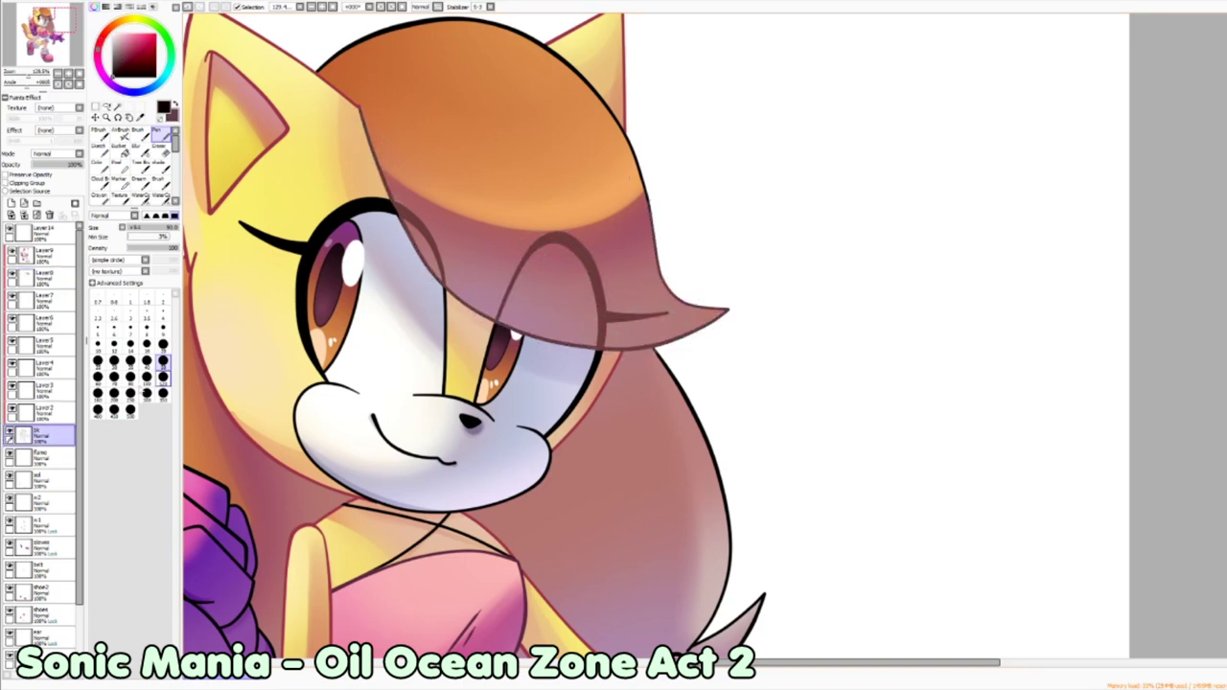
pyautogui.keyDown('alt'); pyautogui.click(481, 279); pyautogui.keyUp('alt')
# Step: Recolour the outlines of the long hair and its pointed tips muted reddish brown and merge the layer with the other line colours
pyautogui.scroll(-5, 524, 151)
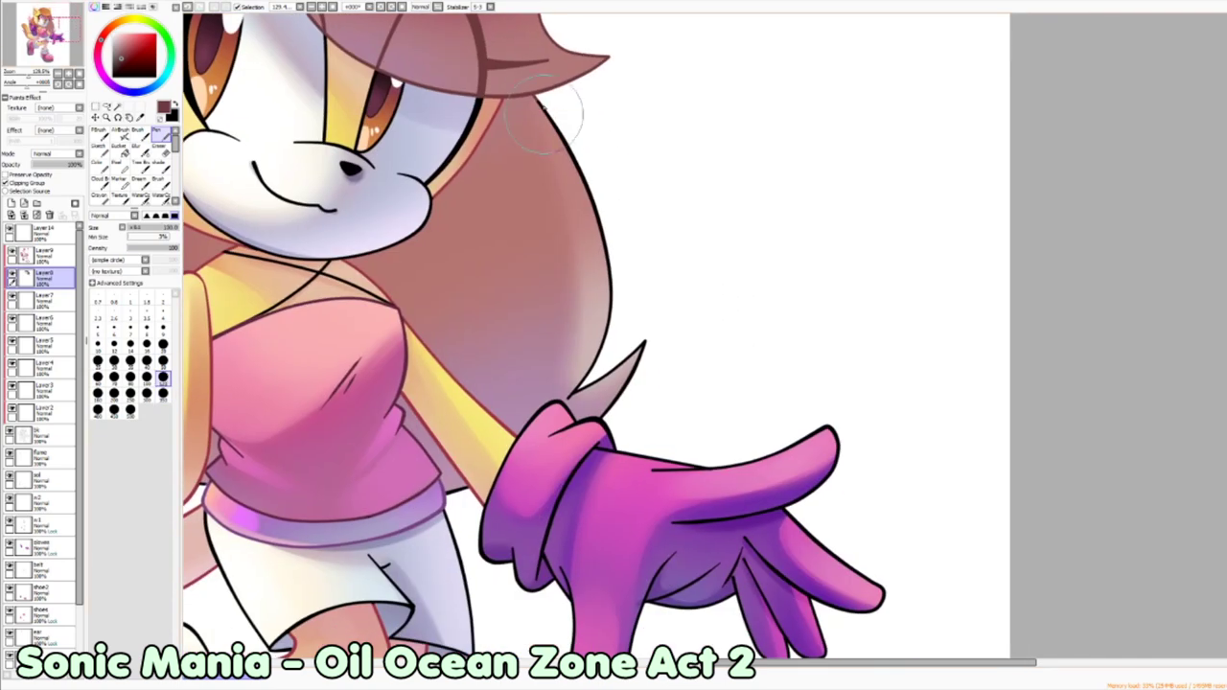
pyautogui.scroll(-2, 457, 493)
pyautogui.scroll(2, 457, 493)
pyautogui.scroll(3, 432, 460)
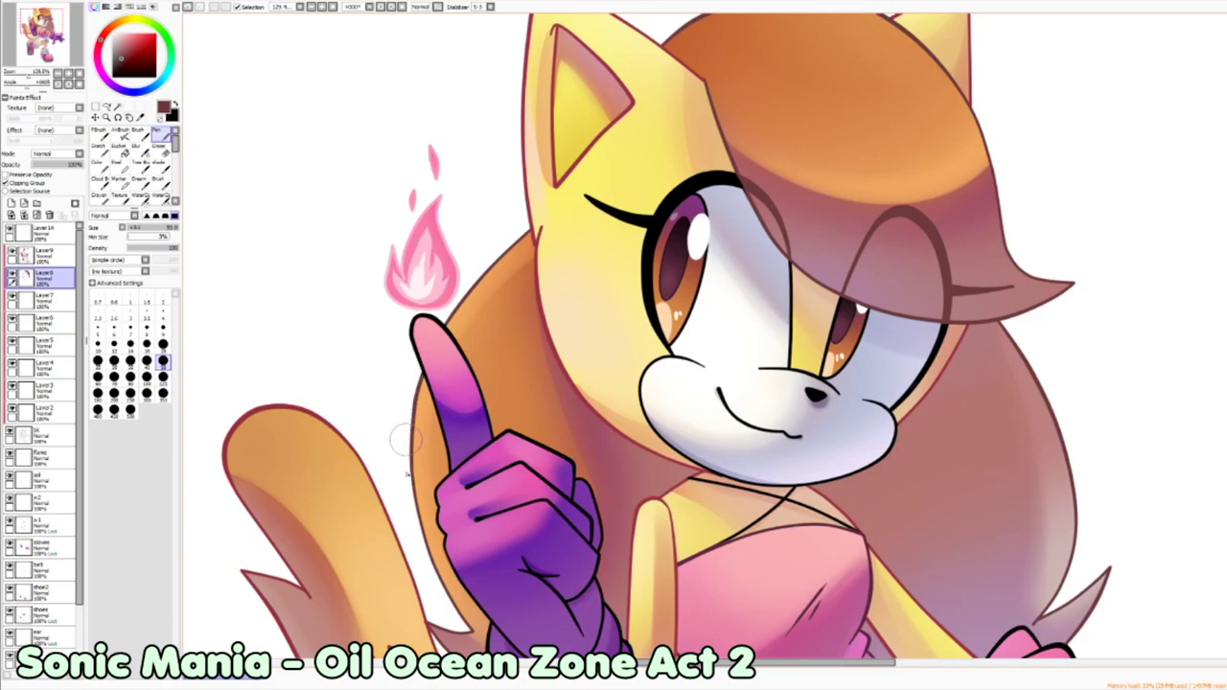
pyautogui.scroll(-3, 400, 439)
pyautogui.scroll(3, 400, 439)
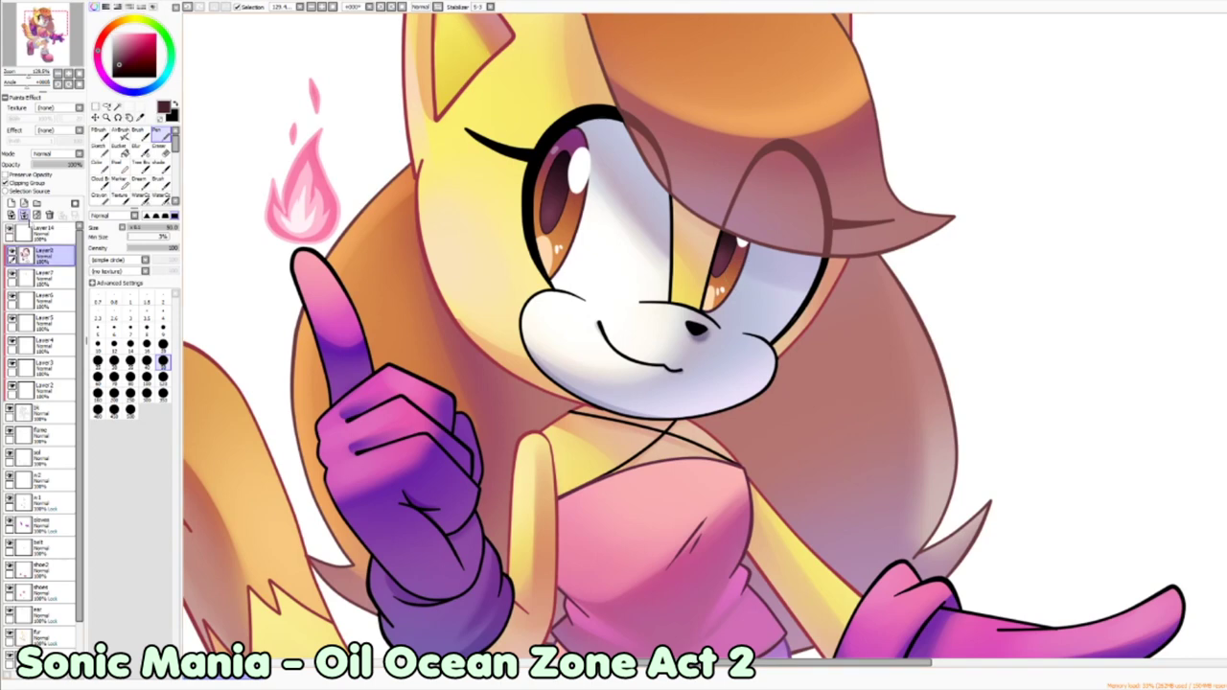
# Step: Recolour the open-handed glove's outlines dark purple and touch up the shading between its fingers on the gloves layer
pyautogui.scroll(-4, 614, 336)
pyautogui.press(']')
pyautogui.press(']')
pyautogui.press(']')
pyautogui.press(']')
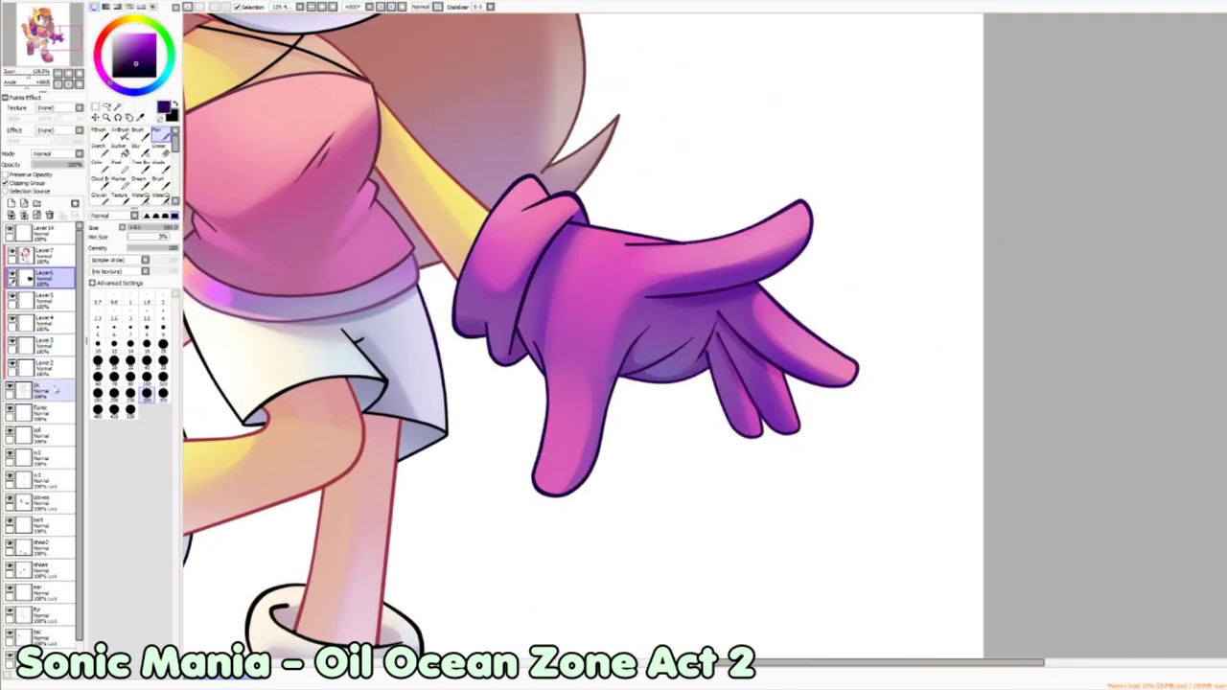
pyautogui.keyDown('ctrl'); pyautogui.click(504, 383); pyautogui.keyUp('ctrl')
pyautogui.press('b')
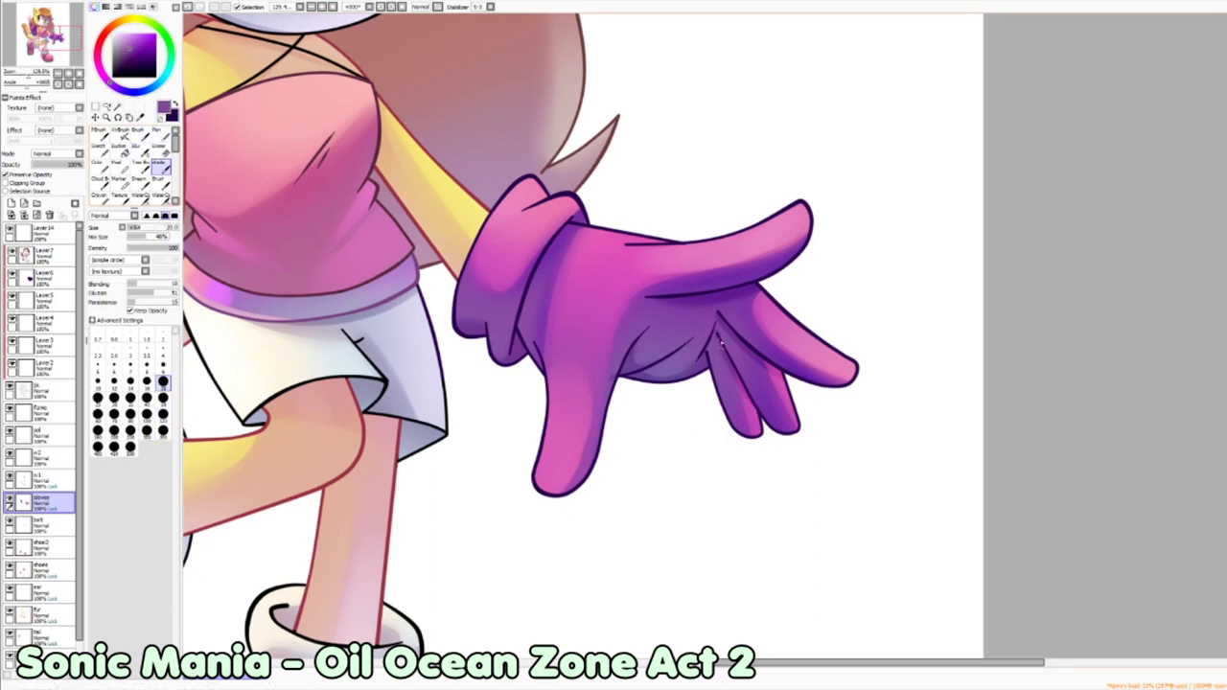
pyautogui.keyDown('ctrl'); pyautogui.click(717, 314); pyautogui.keyUp('ctrl')
pyautogui.press('n')
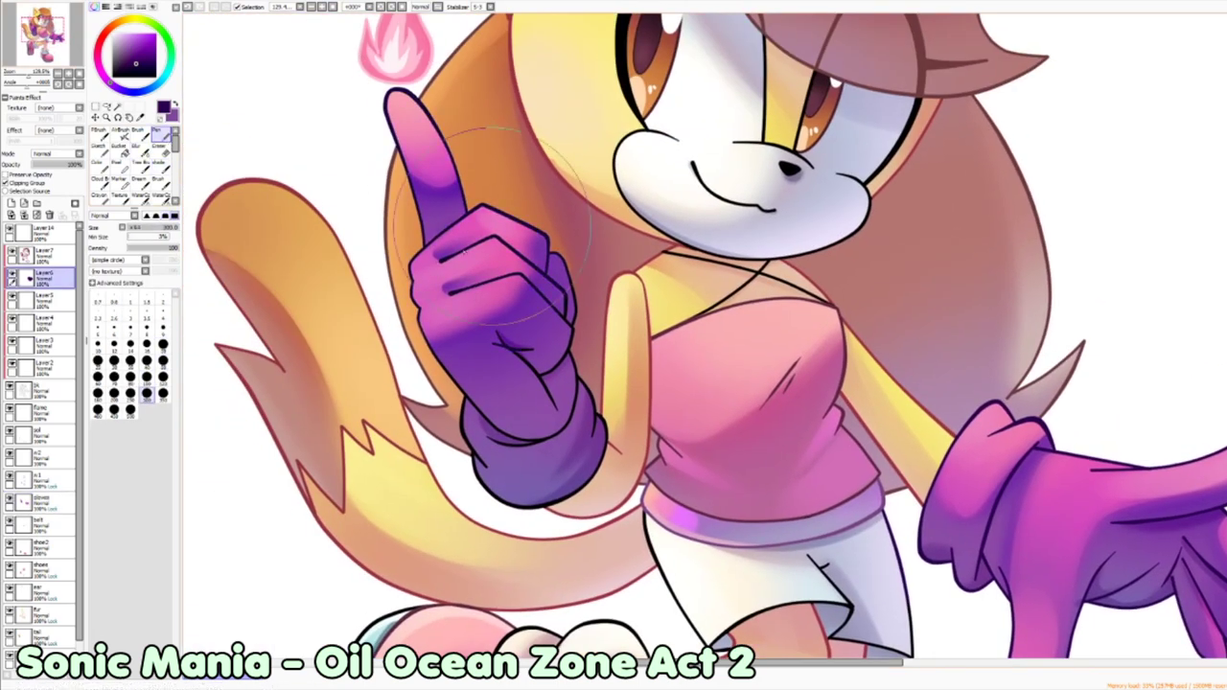
# Step: Recolour the pointing glove's outlines dark purple on the line-colour layer and check its shading on the gloves layer
pyautogui.keyDown('ctrl'); pyautogui.click(555, 464); pyautogui.keyUp('ctrl')
pyautogui.press('b')
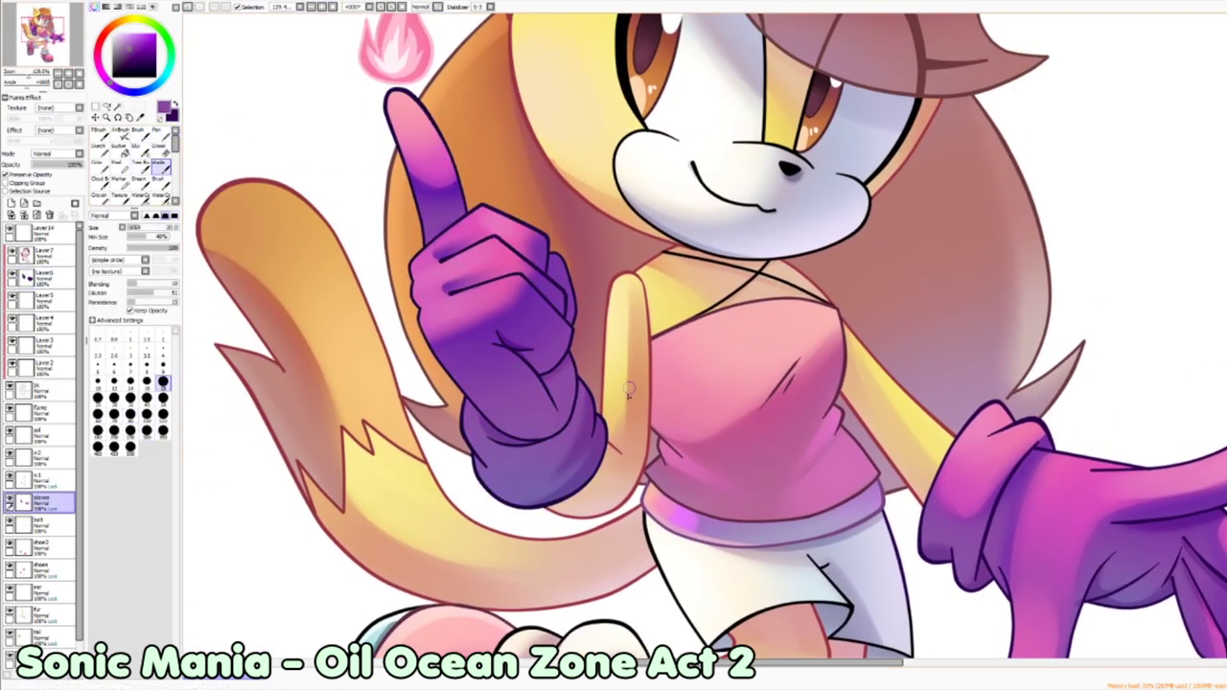
pyautogui.keyDown('ctrl'); pyautogui.click(492, 213); pyautogui.keyUp('ctrl')
pyautogui.moveTo(508, 613); pyautogui.dragTo(403, 278)
# Step: On the next clipped line-colour layer, recolour the outlines of the shorts, sock cuffs and shoe soles dark navy
pyautogui.press('n')
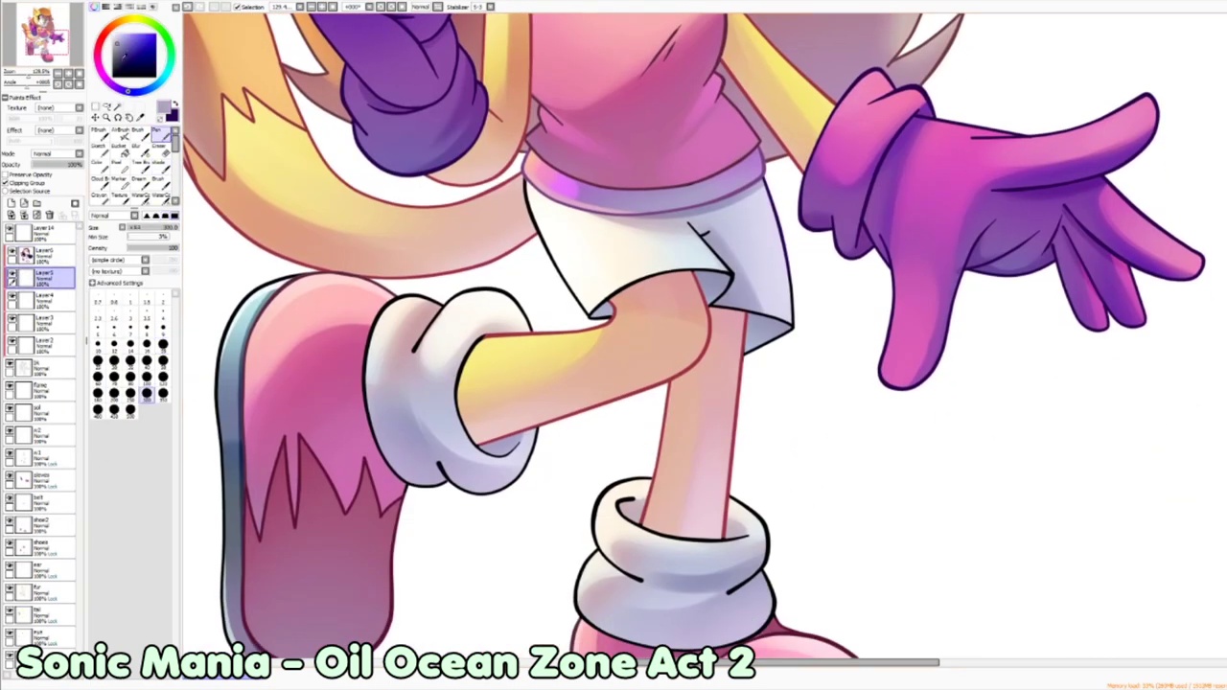
pyautogui.moveTo(767, 499)
pyautogui.mouseDown()
pyautogui.moveTo(662, 413)
pyautogui.moveTo(640, 239)
pyautogui.mouseUp()
pyautogui.scroll(-3, 316, 111)
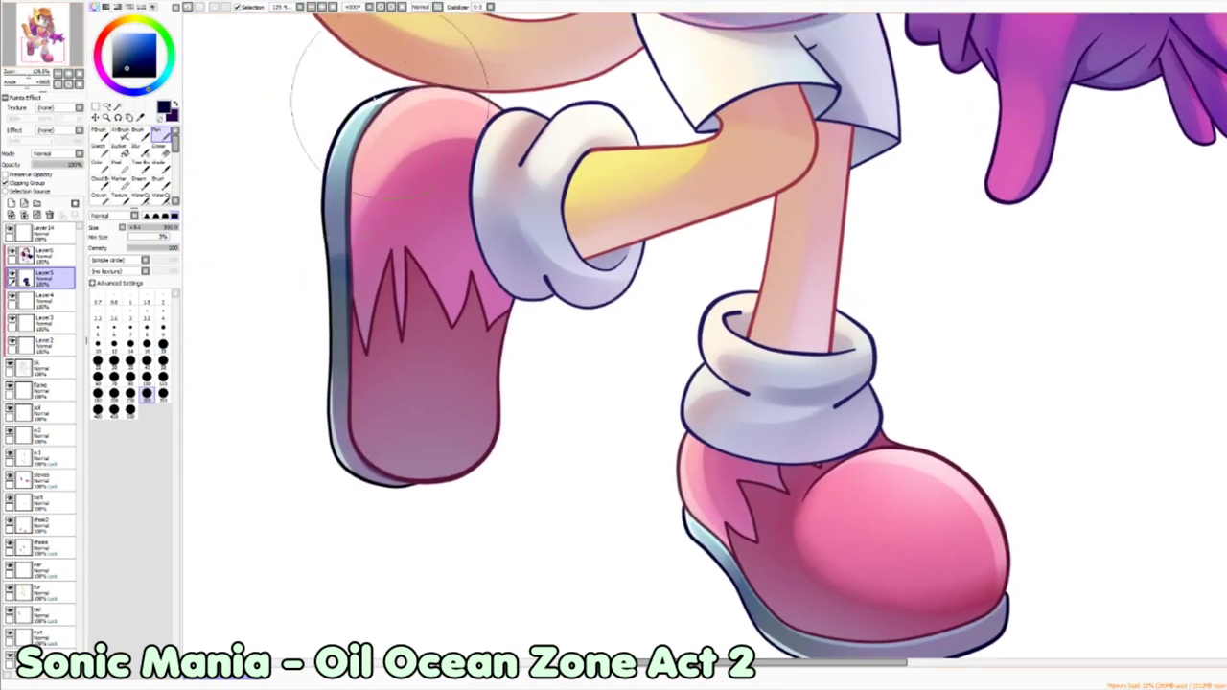
pyautogui.scroll(3, 317, 110)
# Step: Recolour the muzzle outline and smile dark indigo, and merge the finished line-colour layers
pyautogui.moveTo(614, 240); pyautogui.dragTo(384, 652)
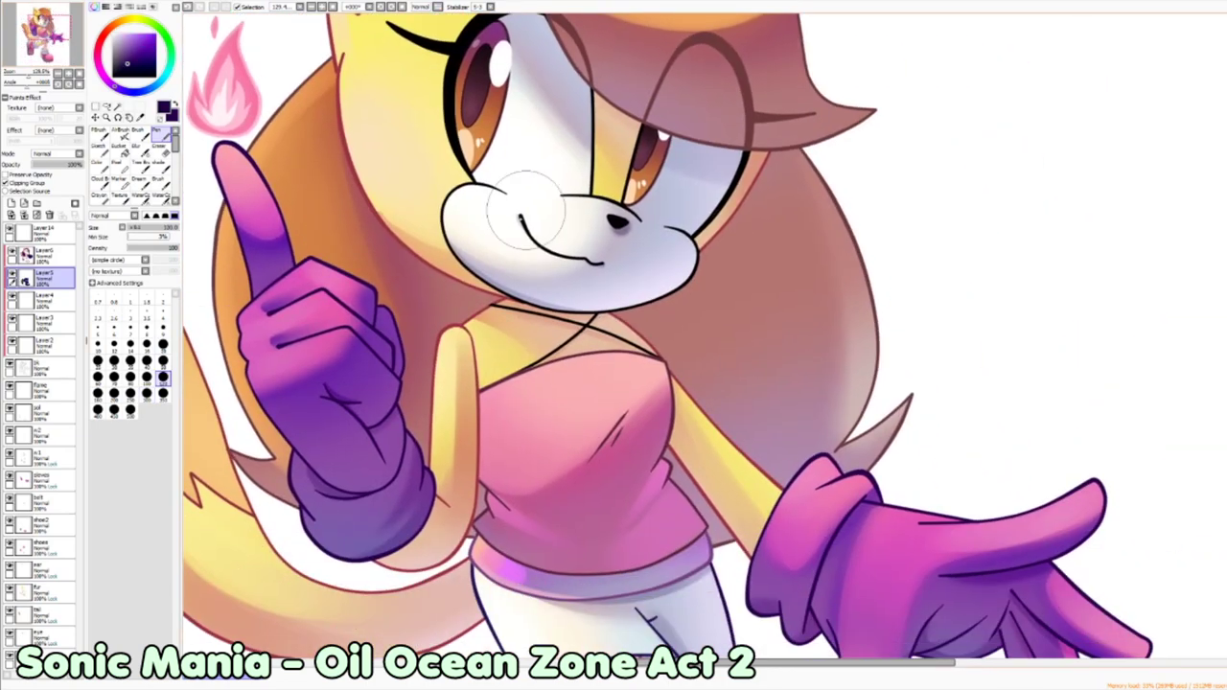
pyautogui.scroll(3, 531, 226)
pyautogui.hotkey('ctrl', 'e')
pyautogui.moveTo(576, 160)
pyautogui.mouseDown()
pyautogui.moveTo(815, 222)
pyautogui.moveTo(822, 329)
pyautogui.moveTo(397, 342)
pyautogui.moveTo(630, 388)
pyautogui.mouseUp()
pyautogui.hotkey('ctrl', 'e')
# Step: On a new clipped layer, airbrush the nose red with a bluish underside
pyautogui.click(122, 131)
pyautogui.click(130, 378)
pyautogui.click(145, 37)
pyautogui.moveTo(662, 235); pyautogui.dragTo(725, 203)
pyautogui.click(163, 345)
pyautogui.click(10, 203)
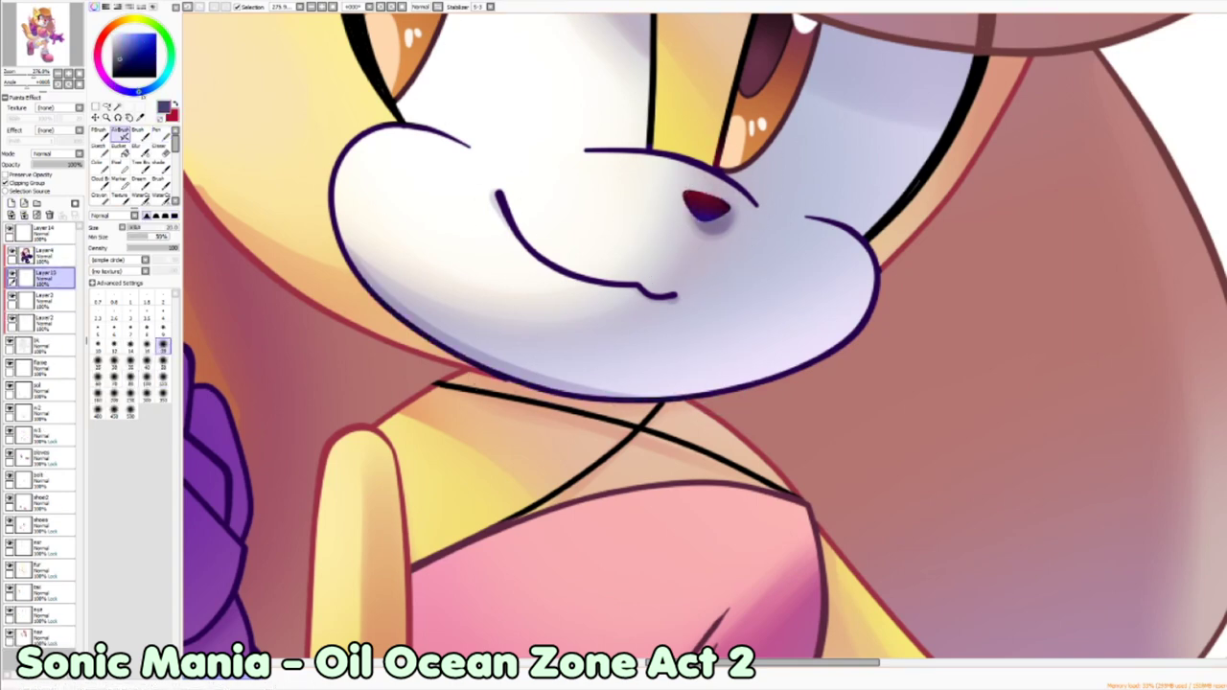
# Step: Add a pale bluish rim light along the nose's lower edge and a small white highlight on its upper part
pyautogui.press('n')
pyautogui.press('a')
pyautogui.click(163, 376)
pyautogui.keyDown('alt'); pyautogui.click(661, 233); pyautogui.keyUp('alt')
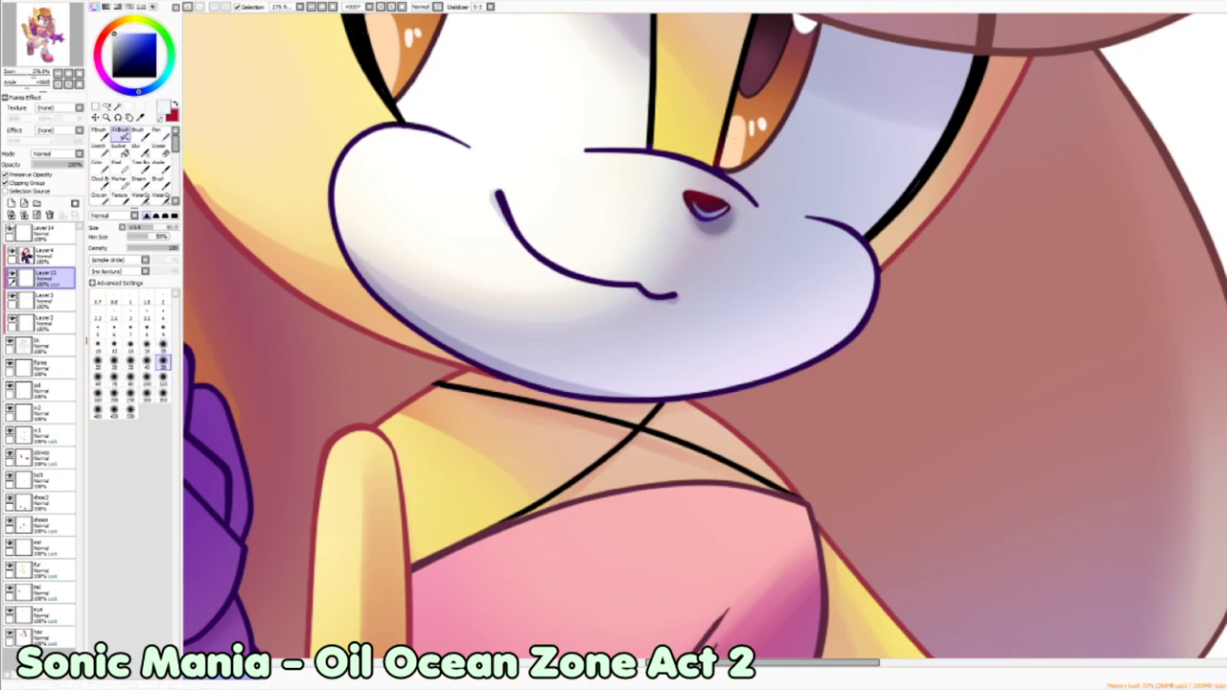
pyautogui.press('n')
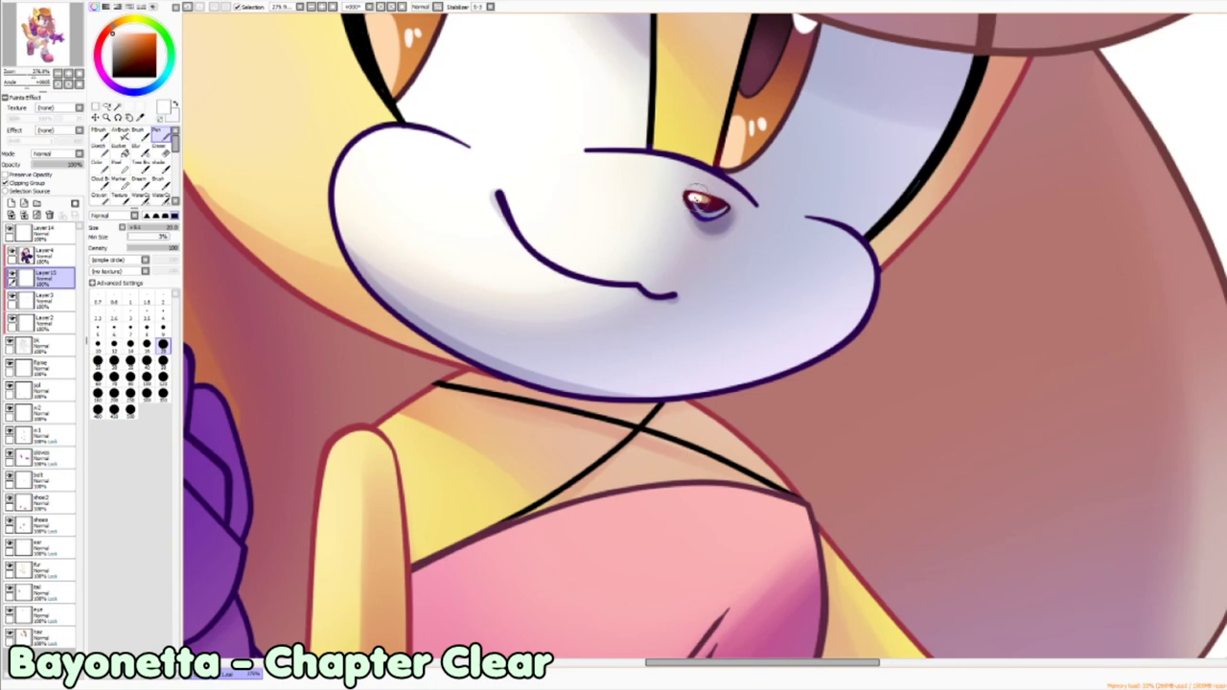
# Step: Merge the remaining clipped line-colour layers down
pyautogui.scroll(-5, 698, 198)
pyautogui.scroll(4, 576, 287)
pyautogui.click(43, 298)
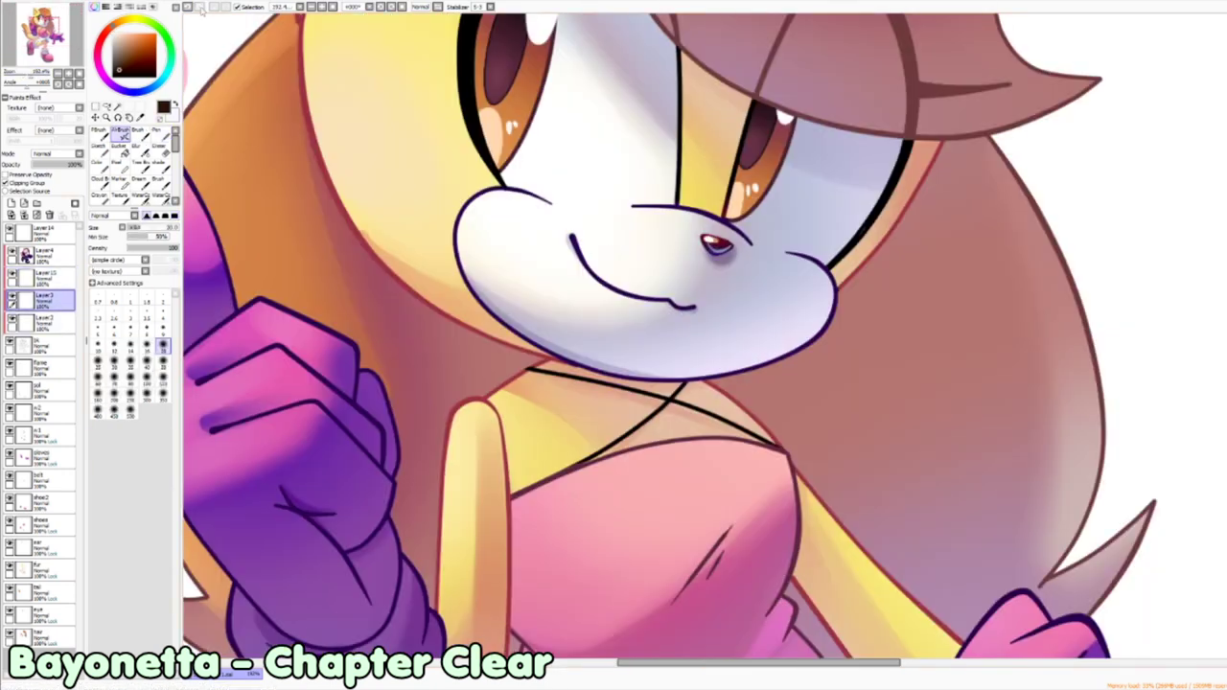
pyautogui.scroll(-5, 736, 218)
pyautogui.scroll(2, 737, 219)
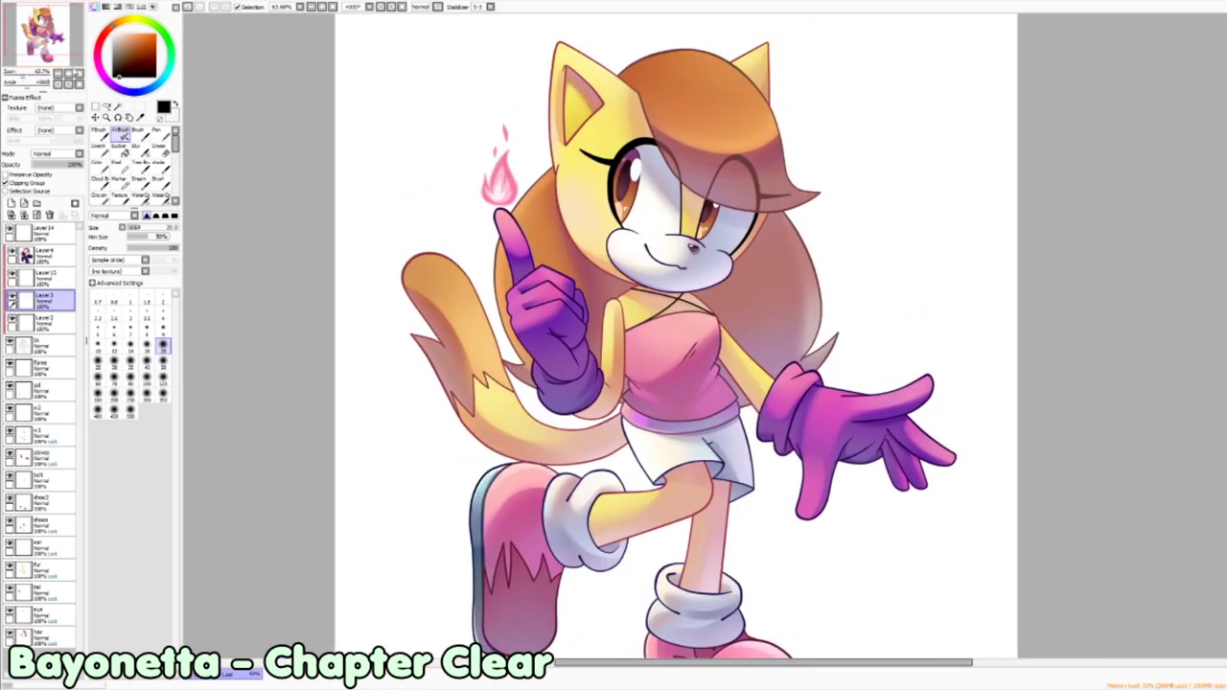
pyautogui.hotkey('ctrl', 'e')
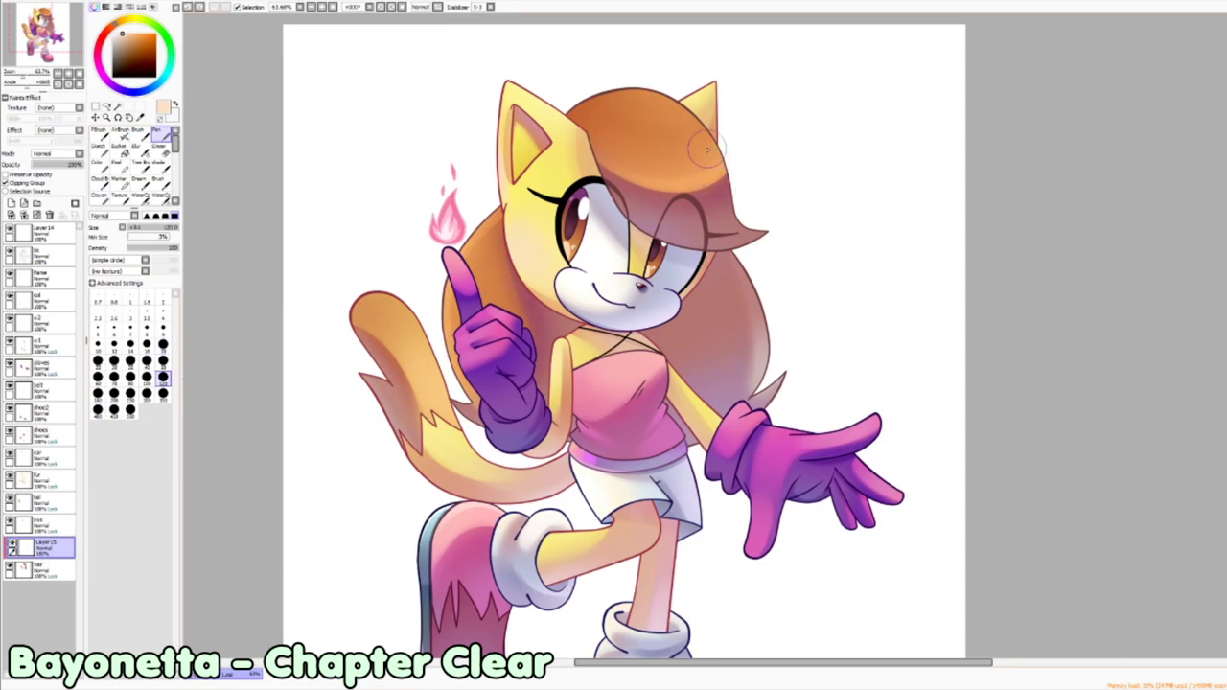
# Step: Paint a light orange glow on the fringe on a layer clipped to the hair, set it to Overlay and blur it
pyautogui.press('v')
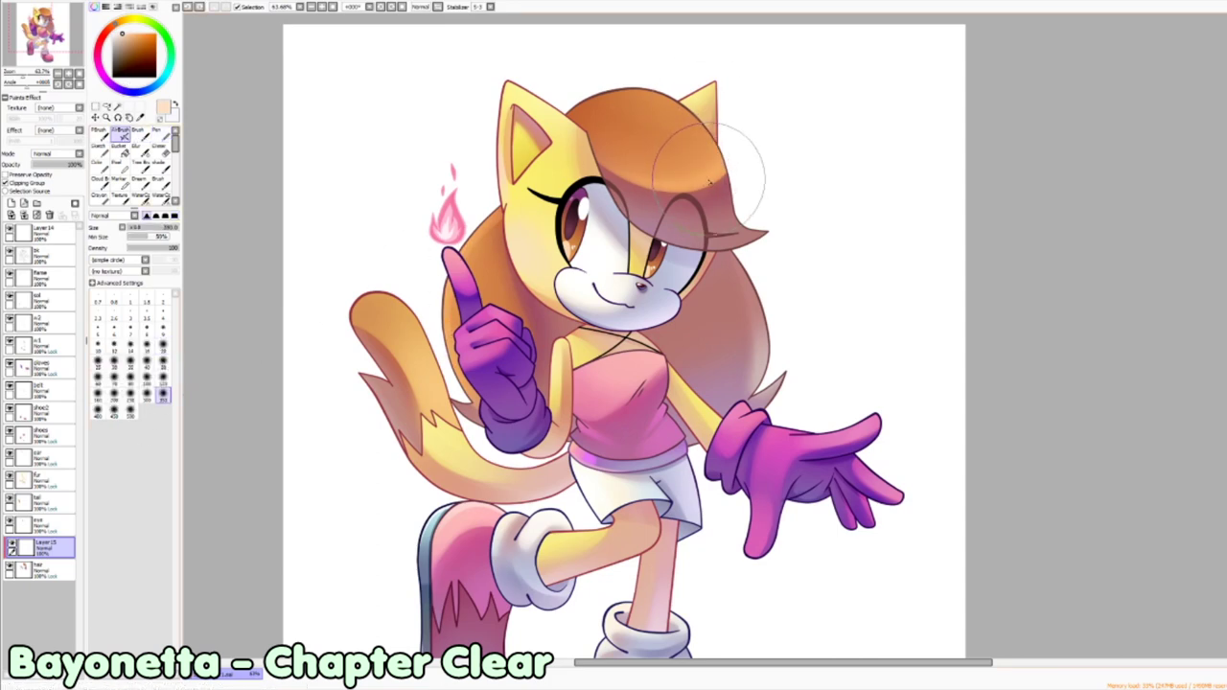
pyautogui.press('b')
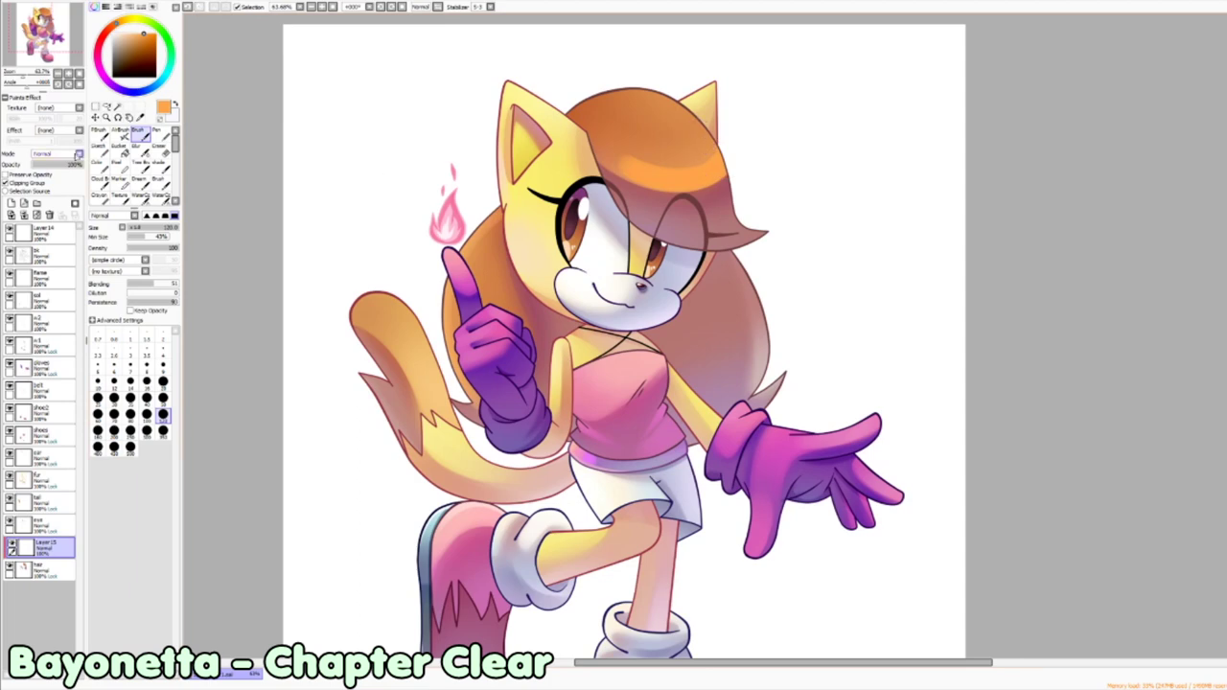
pyautogui.press('b')
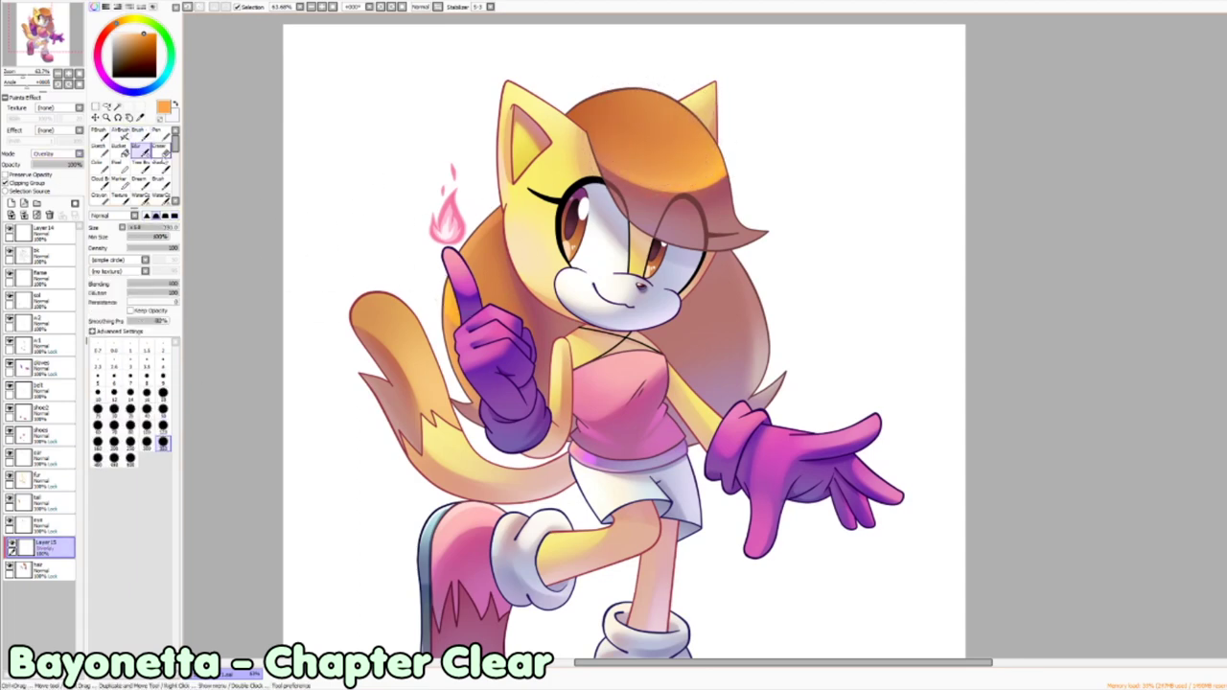
# Step: Airbrush an orange glow on a new Overlay layer clipped to the tail, blur it, and check the whole figure mirrored
pyautogui.hotkey('ctrl', 'shift', 'n')
pyautogui.press('v')
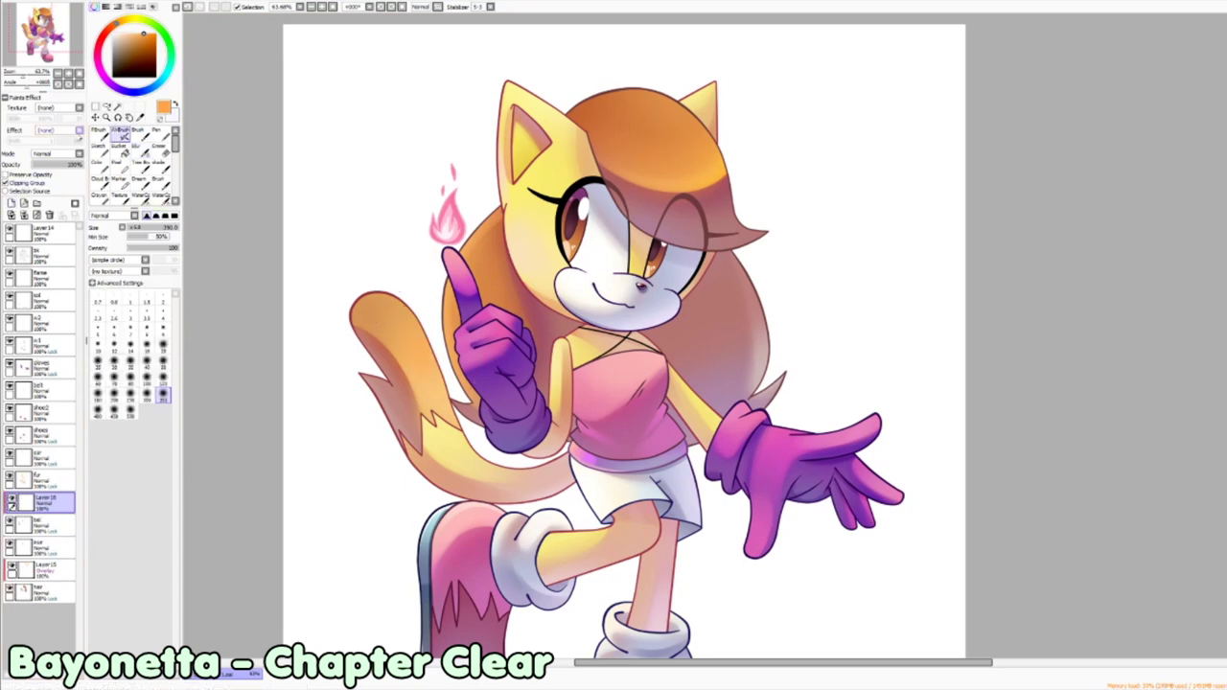
pyautogui.press('b')
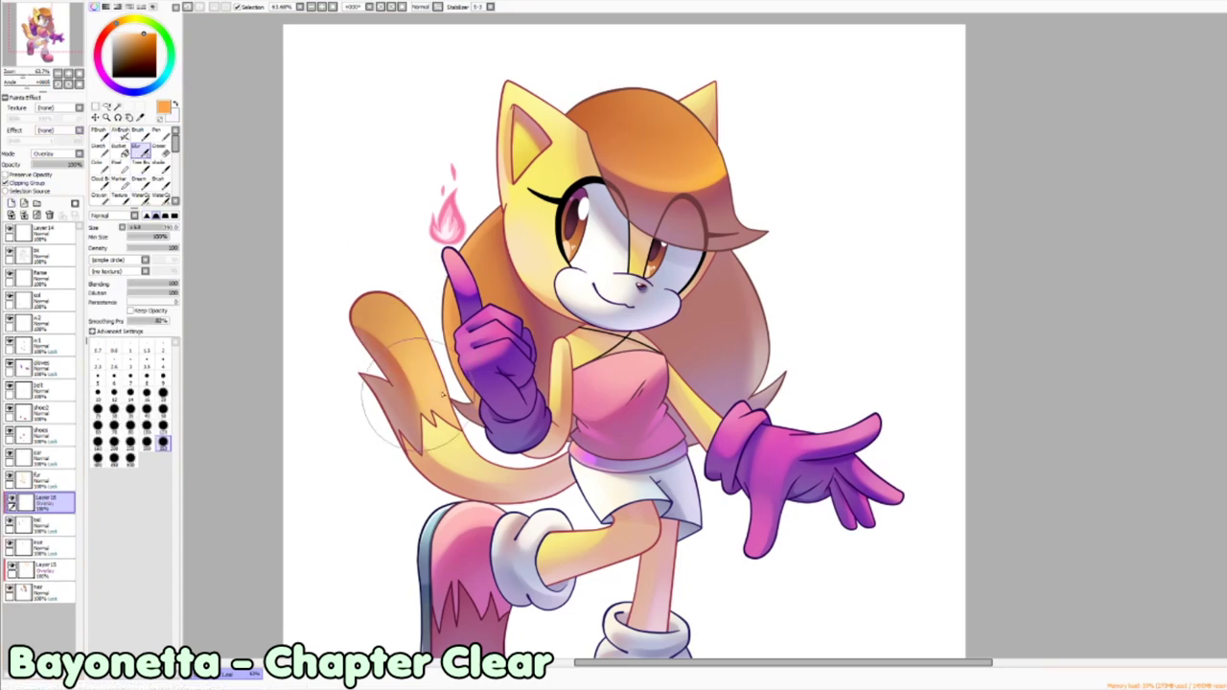
pyautogui.scroll(-3, 388, 374)
pyautogui.press('h')
pyautogui.press('h')
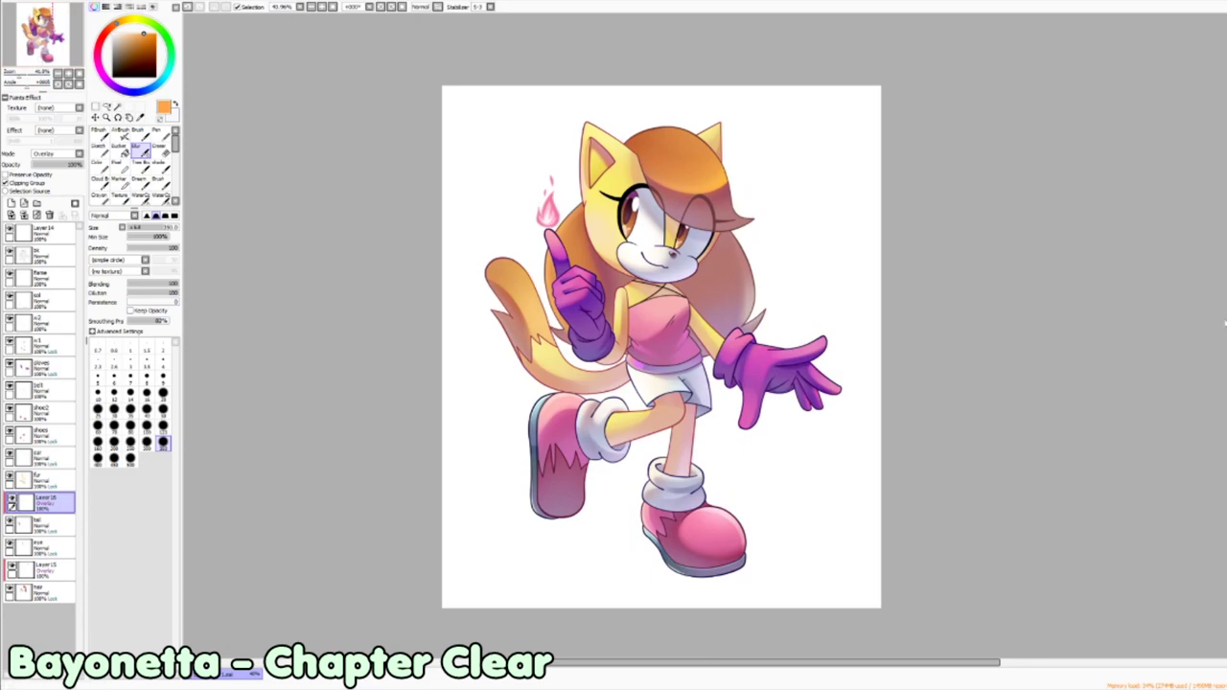